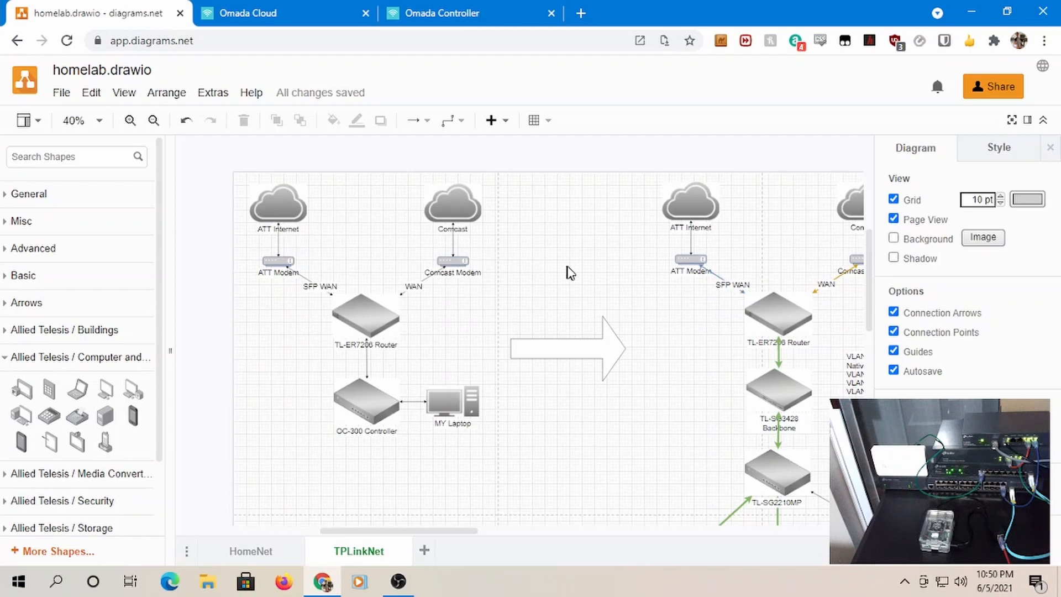
Examine the successive network layouts on the TPLinkNet page, including the VLAN list, trunk links, access point, laptop and Raspberry Pi4
left_click_drag(570, 273, 324, 216)
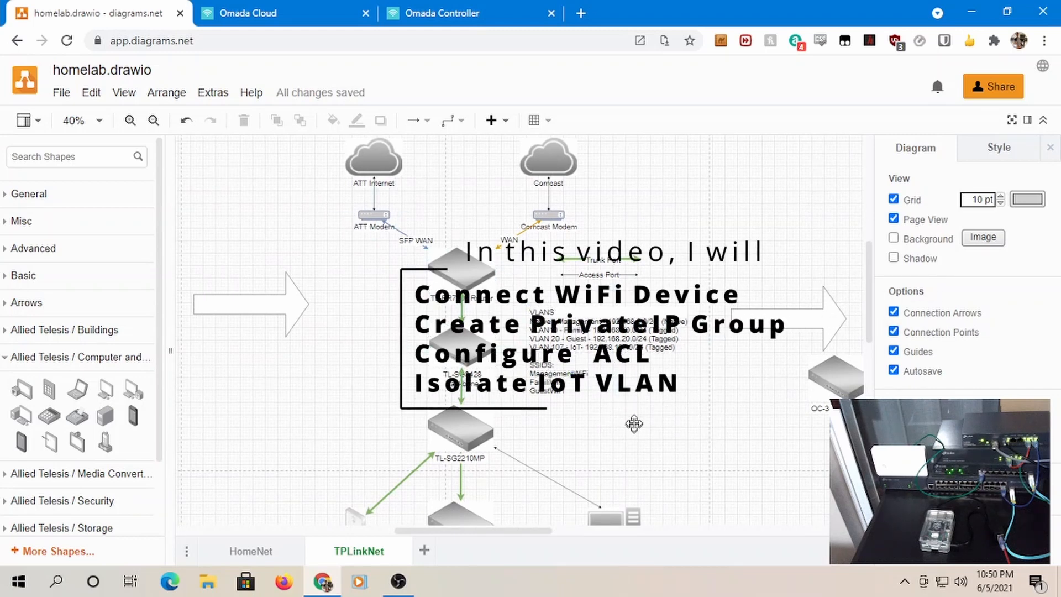
scroll(633, 424, "down", 3)
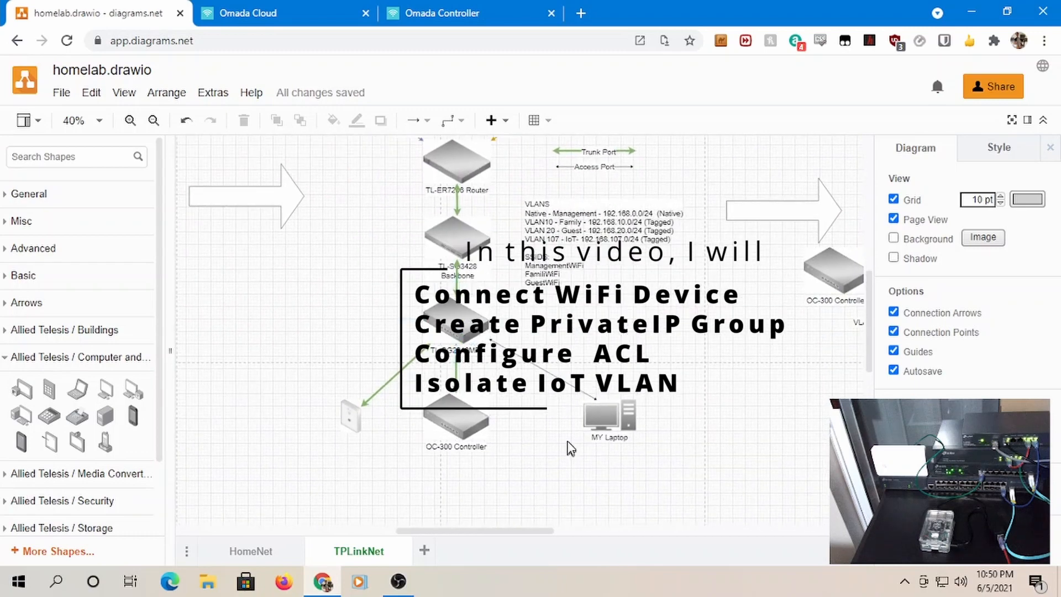
scroll(678, 359, "up", 1)
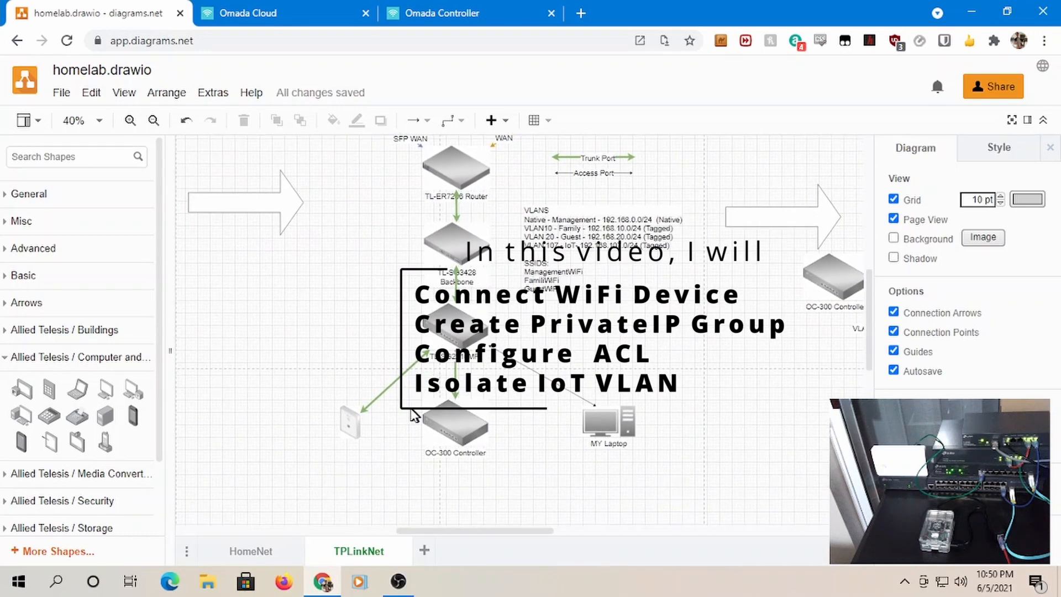
left_click_drag(716, 341, 405, 417)
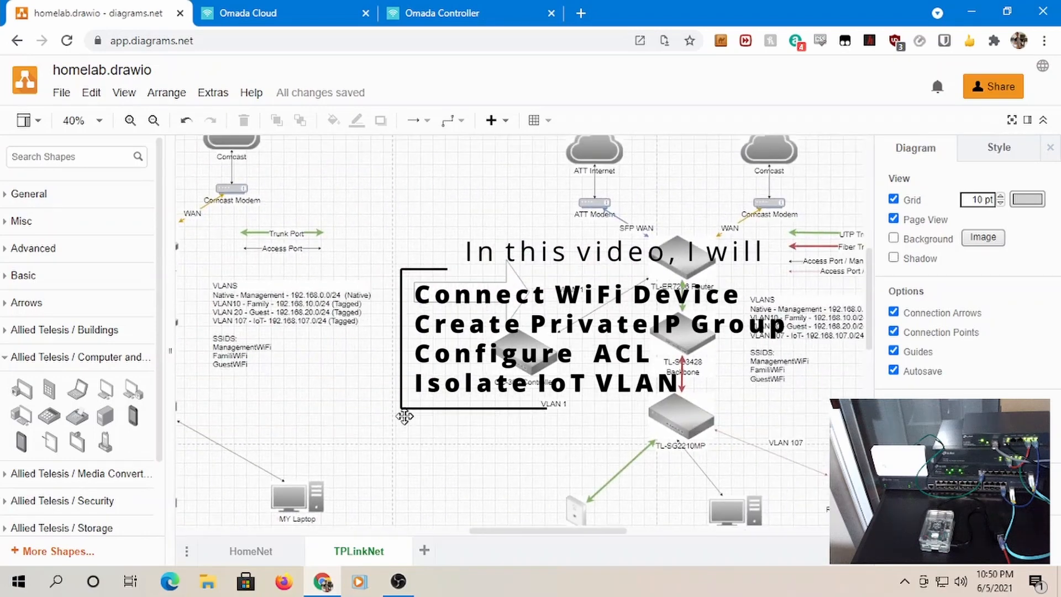
left_click_drag(485, 227, 276, 239)
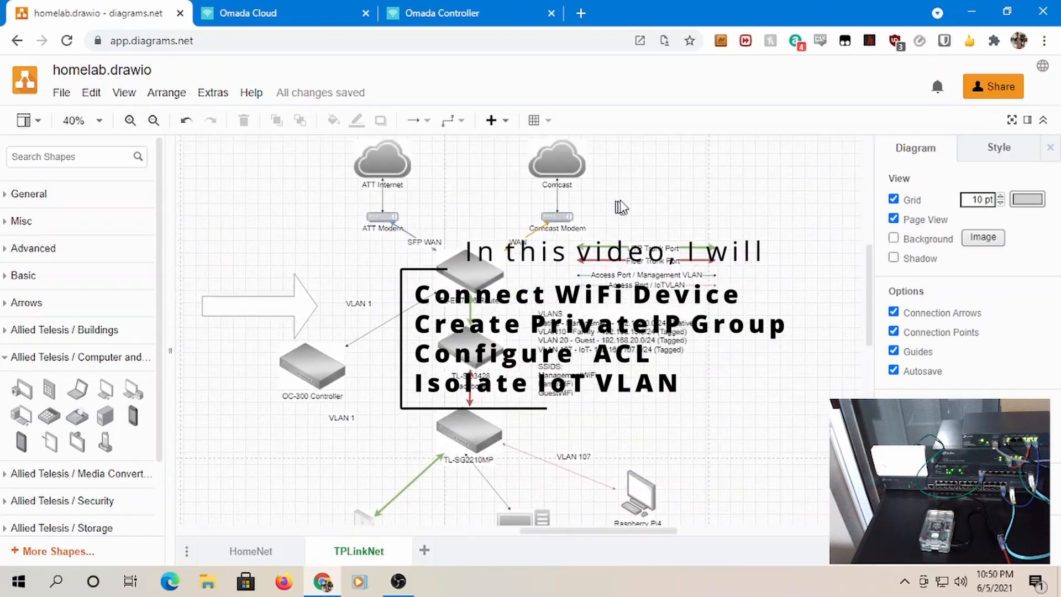
left_click_drag(672, 192, 696, 162)
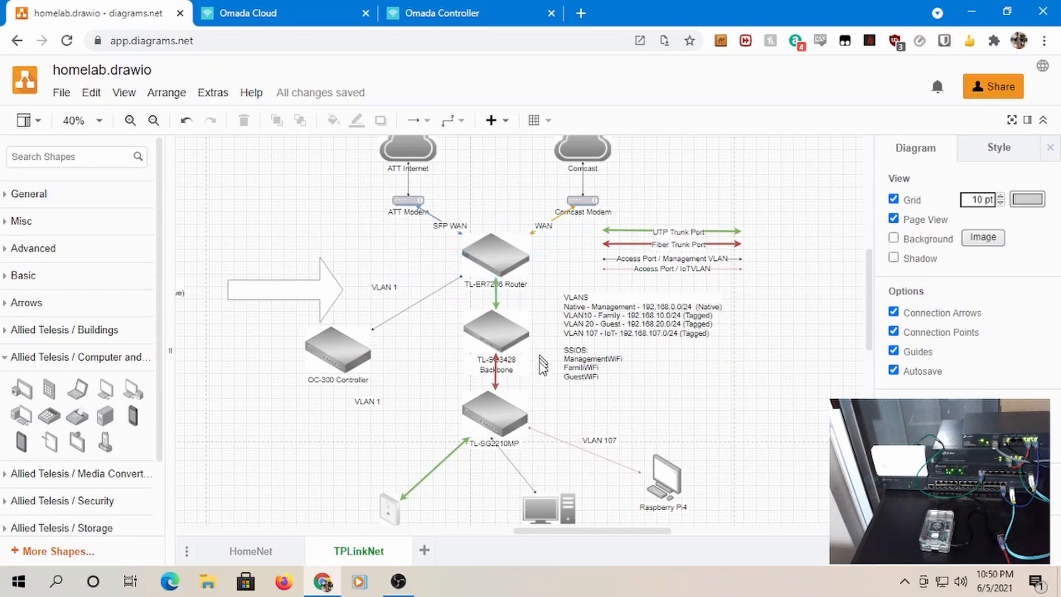
left_click_drag(740, 402, 760, 352)
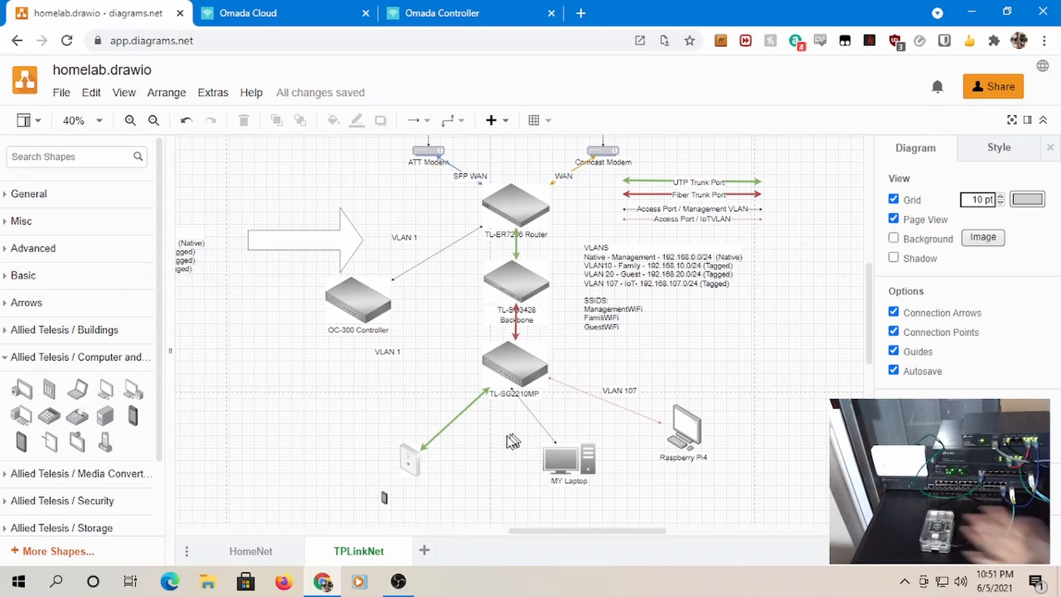
left_click(415, 461)
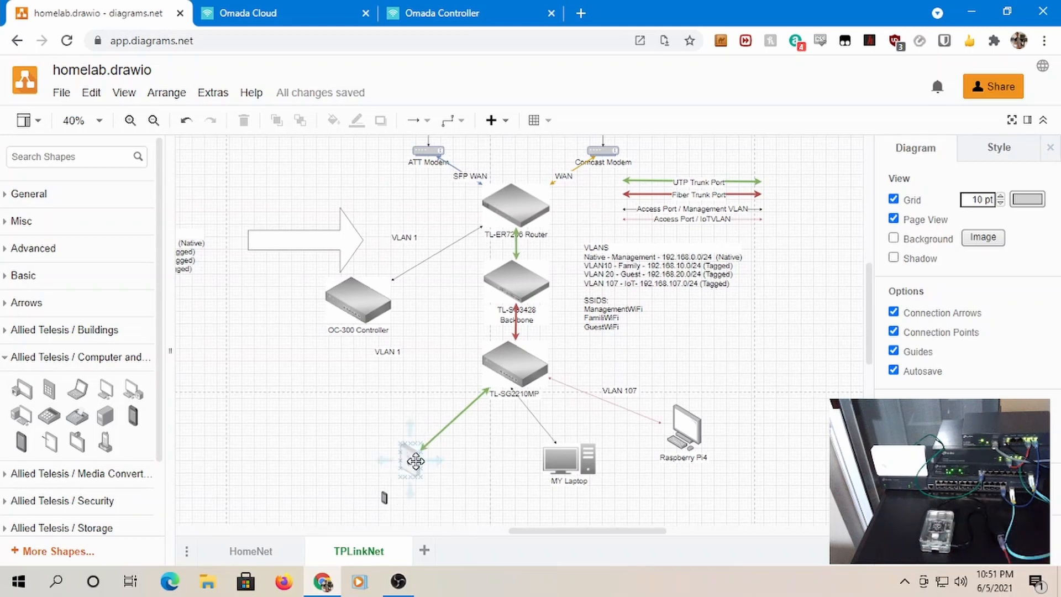
left_click(467, 465)
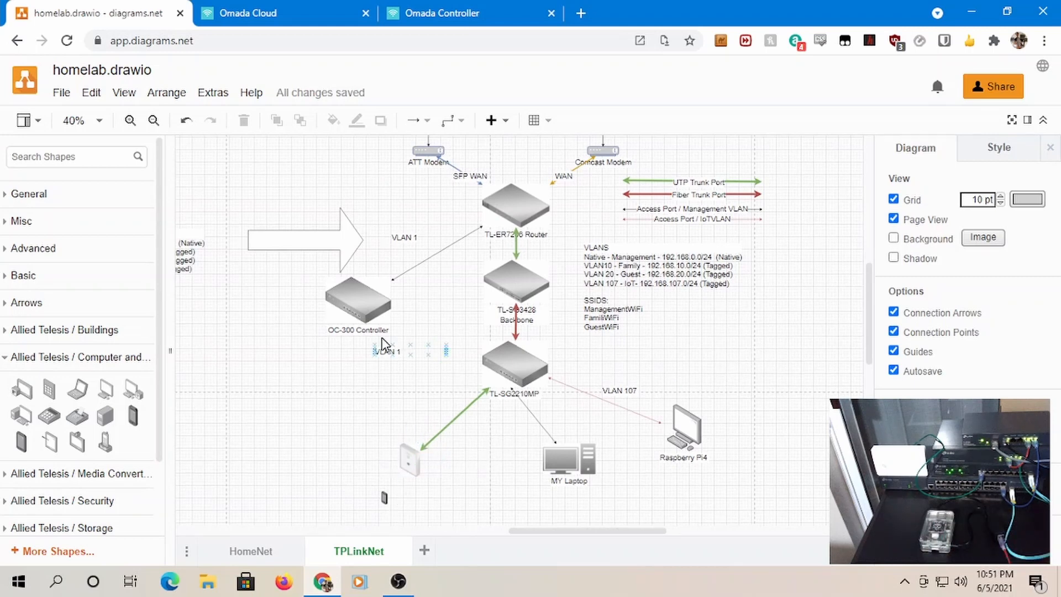
left_click_drag(726, 332, 741, 370)
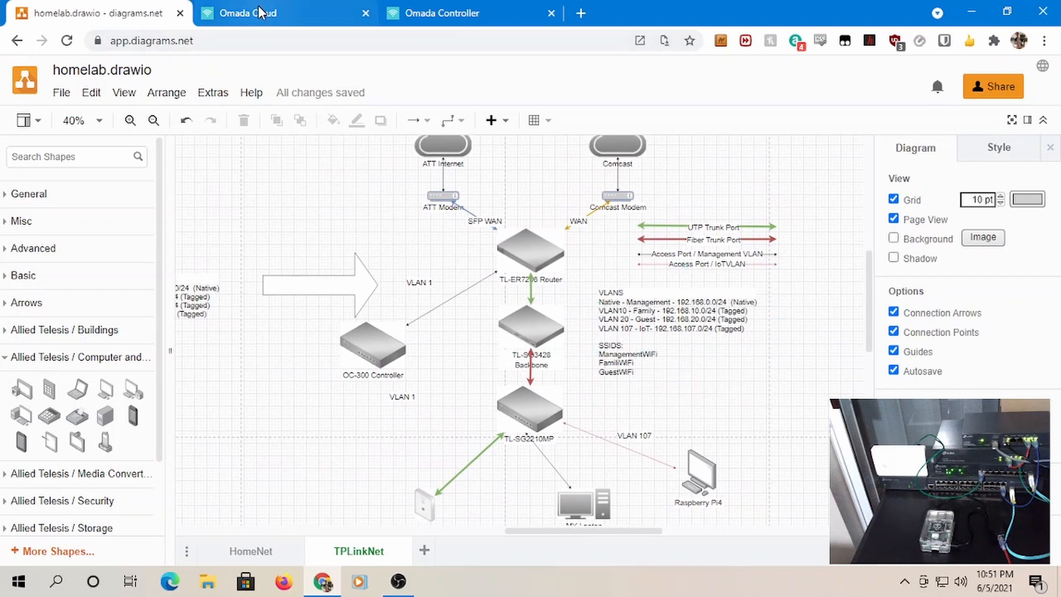
Compare the EDGE switch's ports in Omada Controller with the laptop's link to the TL-SG2210MP in the homelab diagram
left_click(279, 14)
left_click(423, 16)
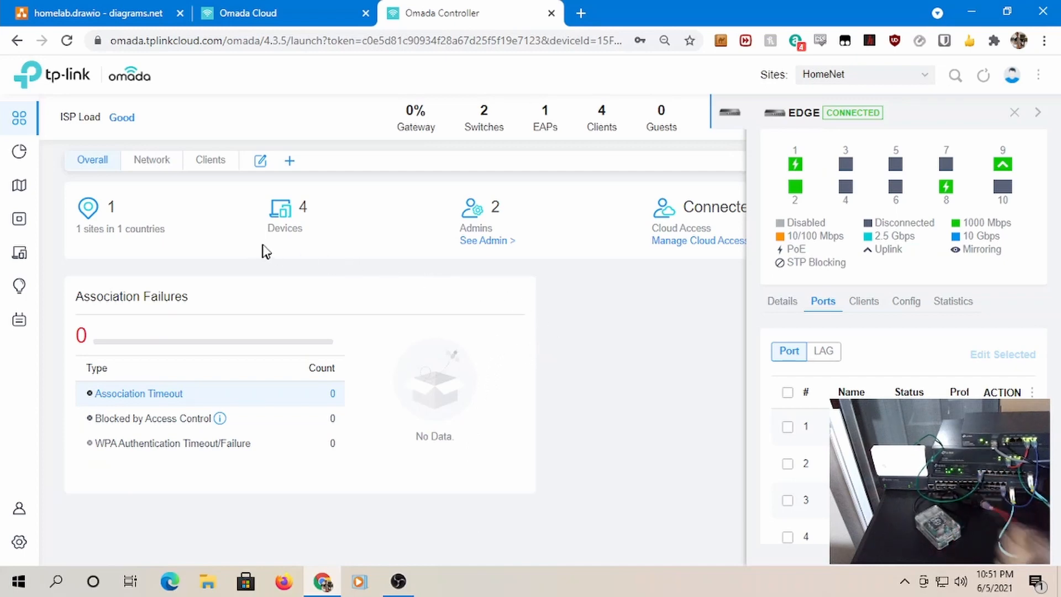
left_click(100, 14)
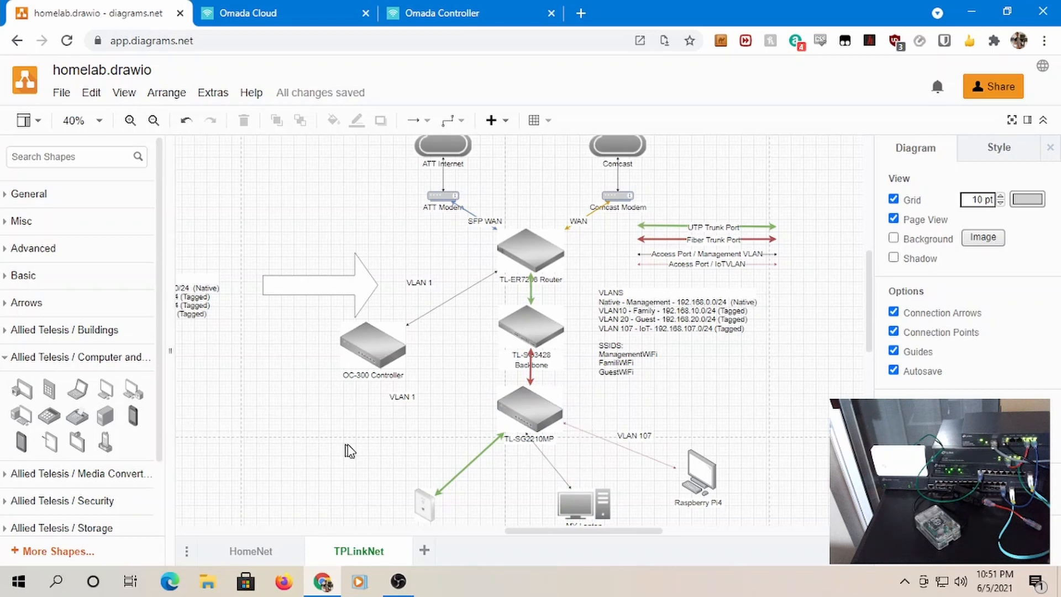
left_click(552, 464)
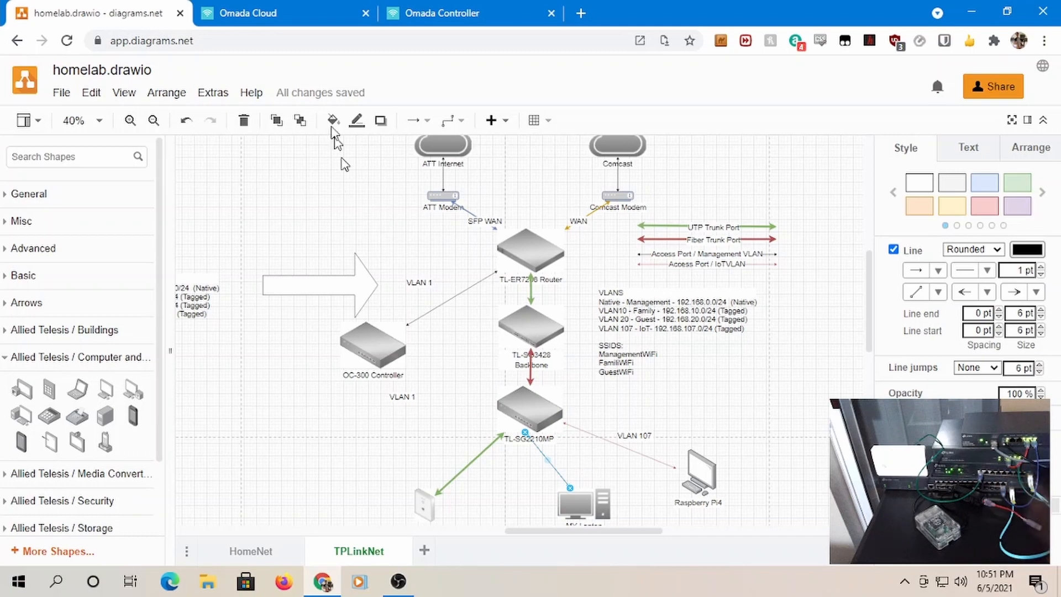
Switch to Omada Controller and apply the IoT profile to Port2 of the EDGE switch
left_click(432, 16)
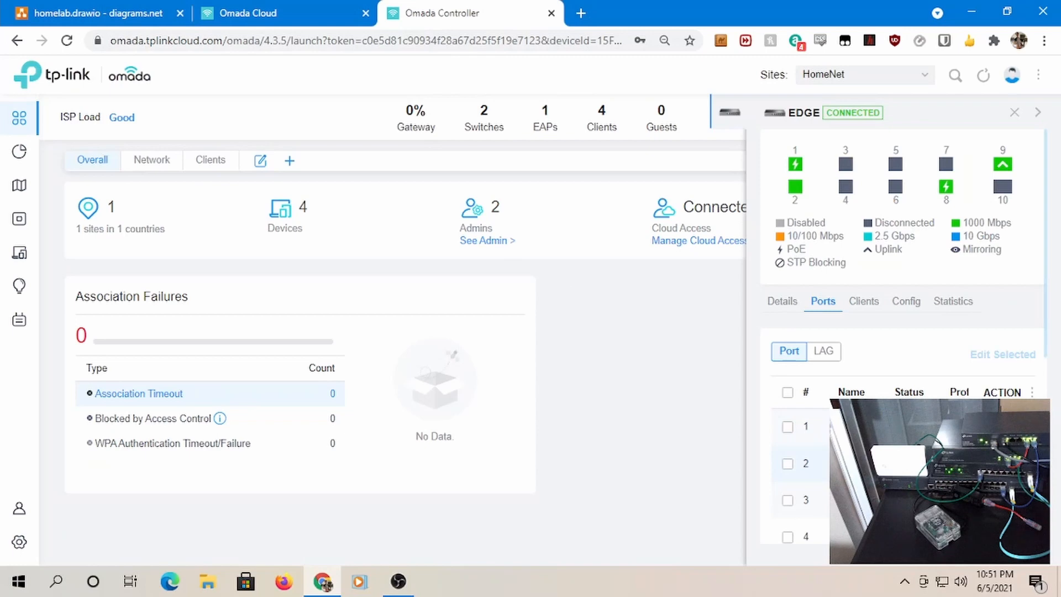
left_click(992, 464)
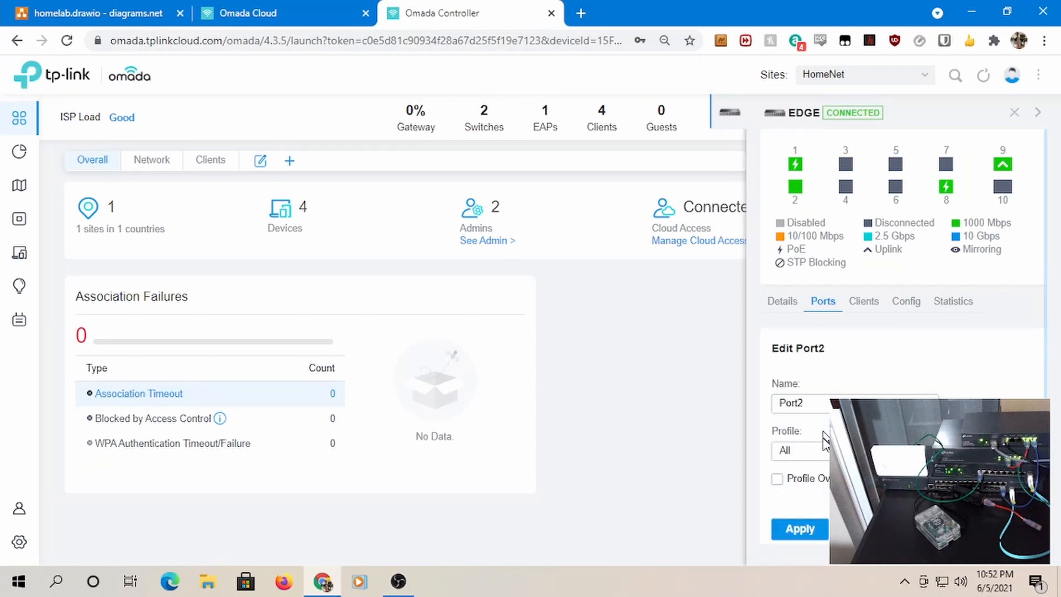
left_click(823, 455)
left_click(819, 420)
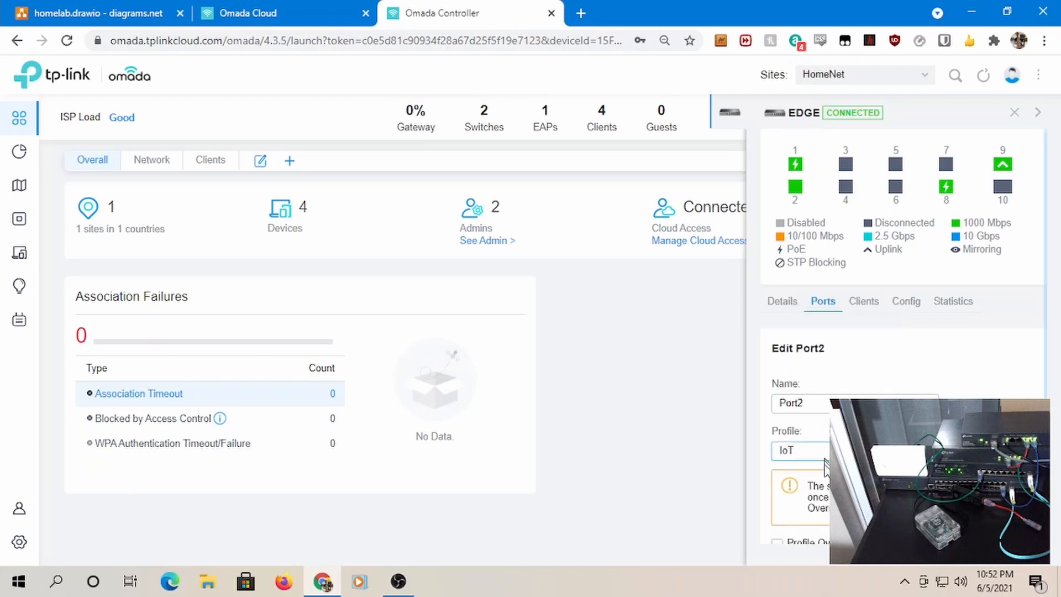
scroll(812, 505, "down", 1)
left_click(799, 488)
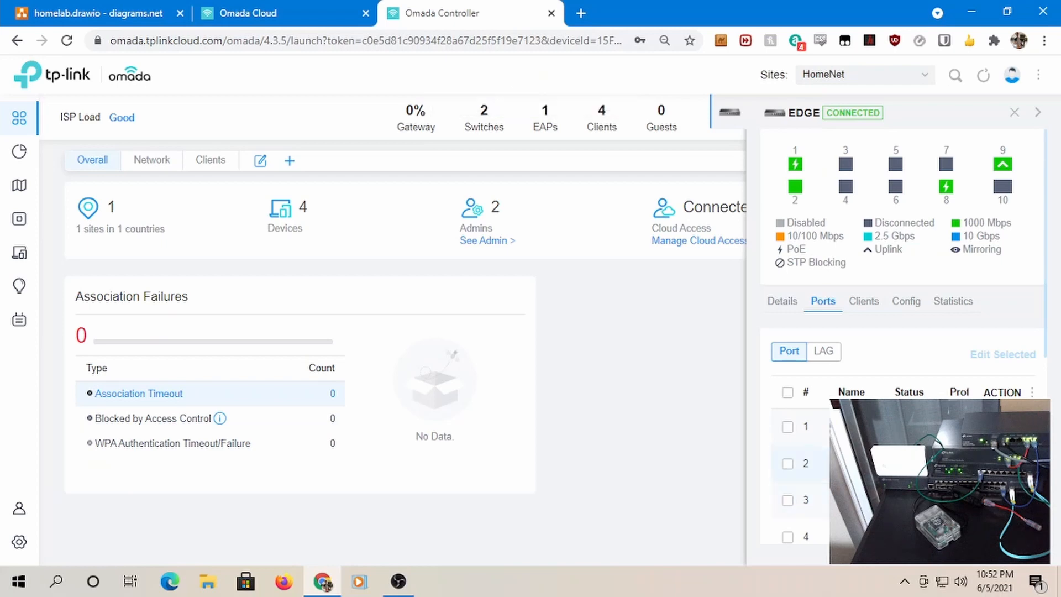
Apply the Family profile to Port3 of the EDGE switch
left_click(990, 500)
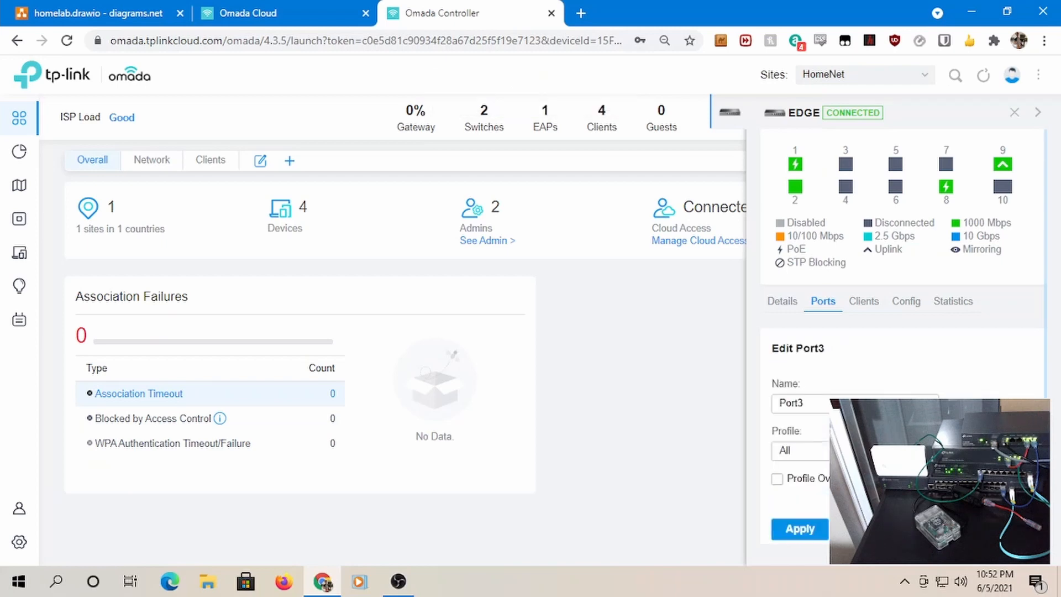
left_click(823, 453)
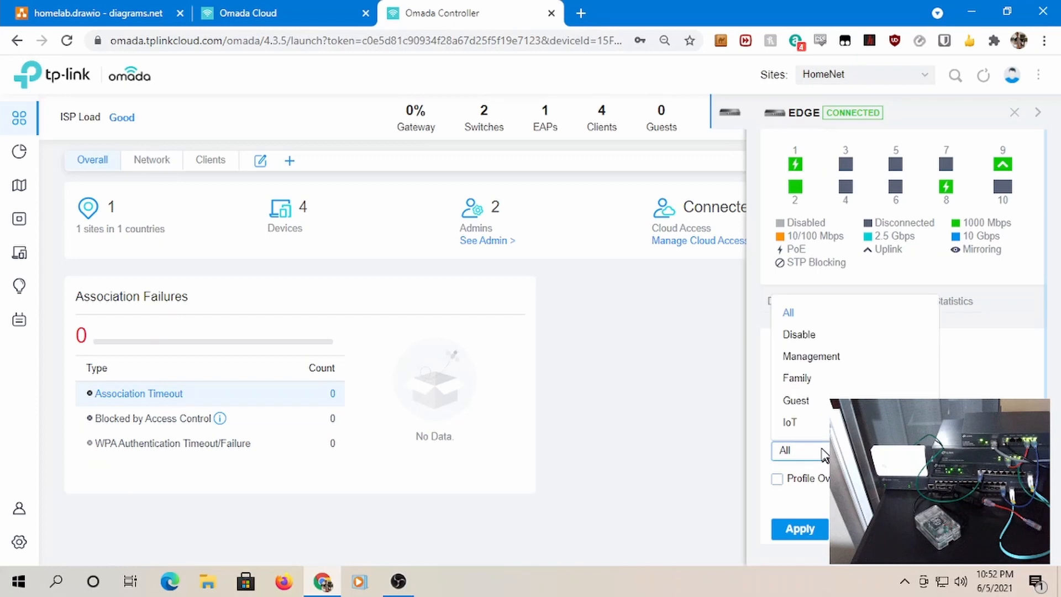
left_click(798, 378)
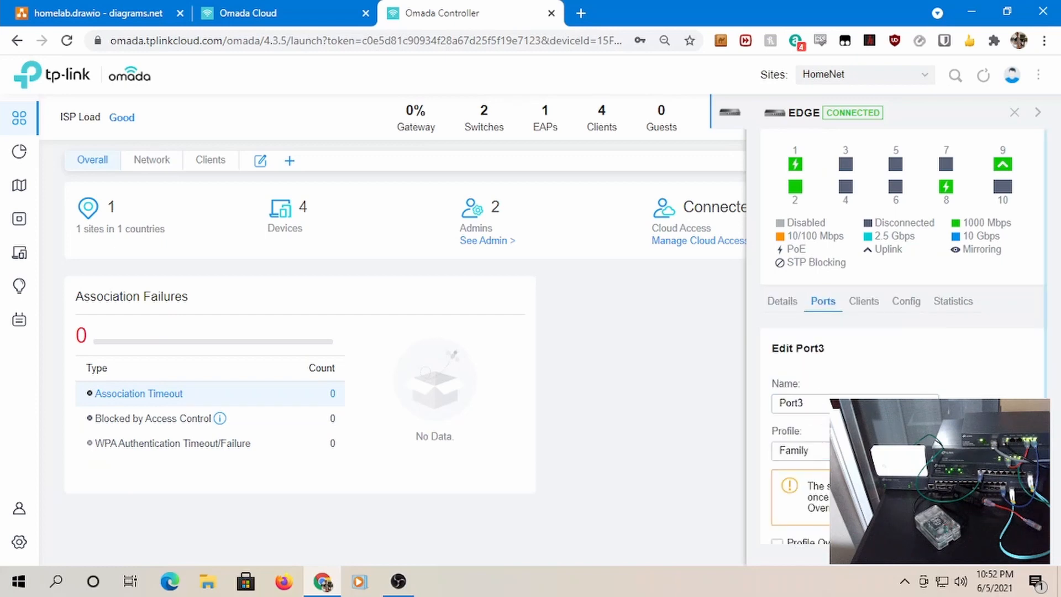
scroll(801, 442, "down", 3)
left_click(797, 492)
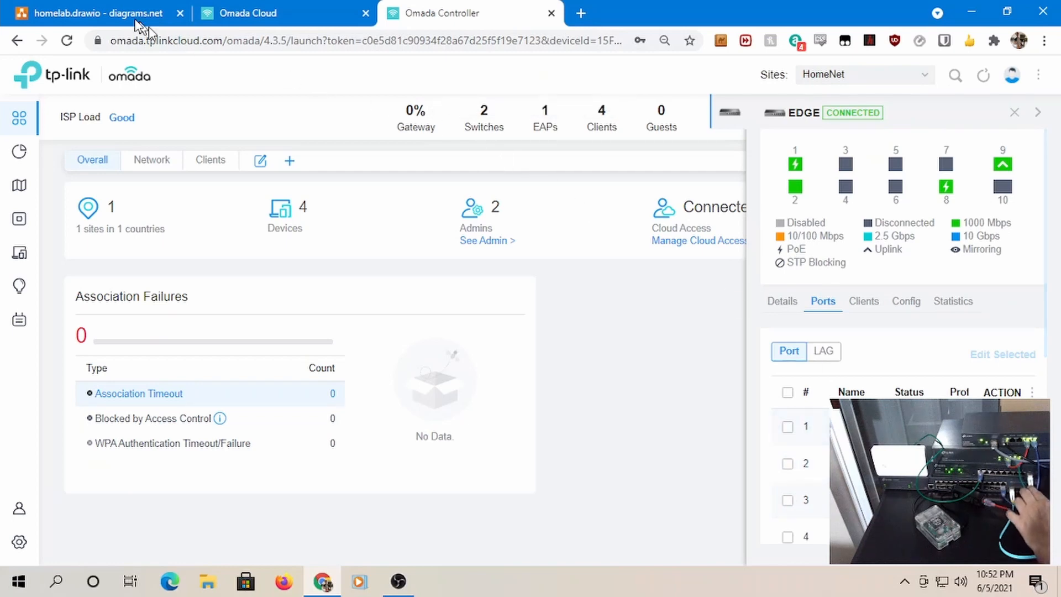
Switch to the homelab diagram and examine the TL-SG2210MP's links to the access point, laptop and Raspberry Pi4
left_click(110, 14)
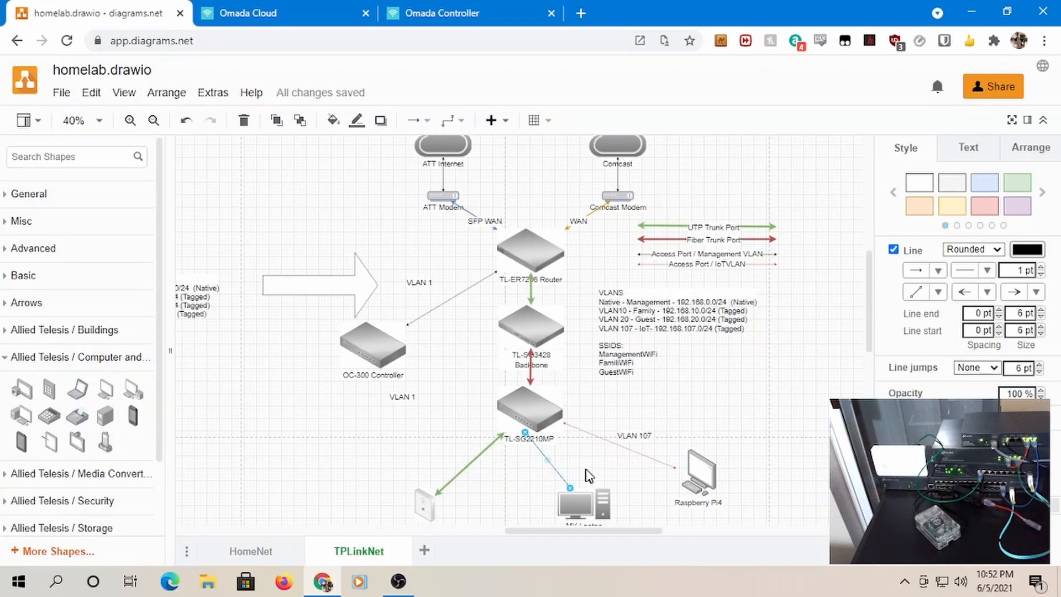
left_click(500, 494)
scroll(500, 493, "up", 3)
scroll(588, 505, "down", 6)
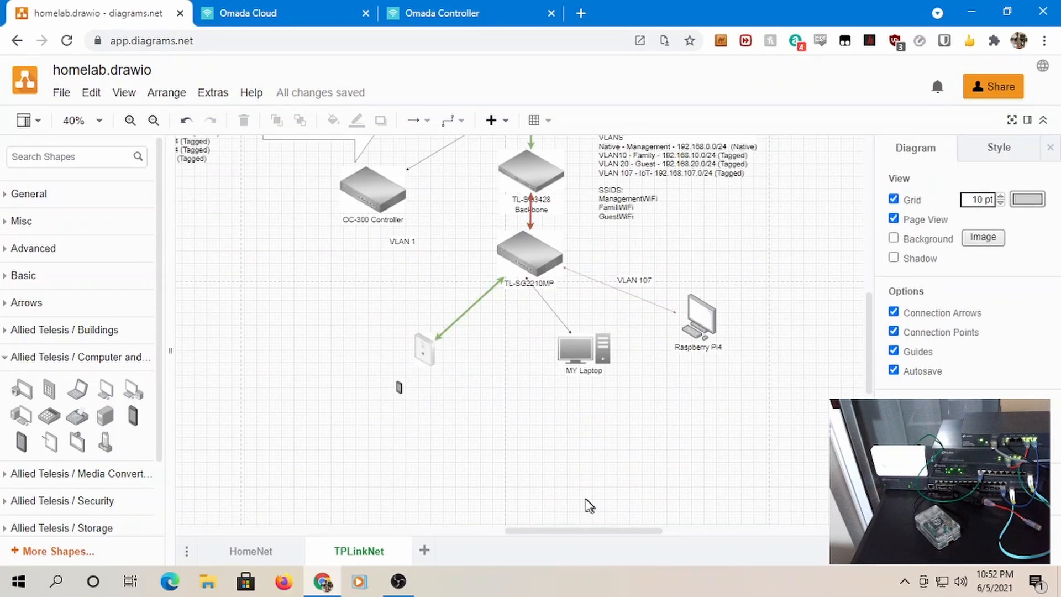
scroll(547, 345, "up", 1)
scroll(561, 309, "up", 1)
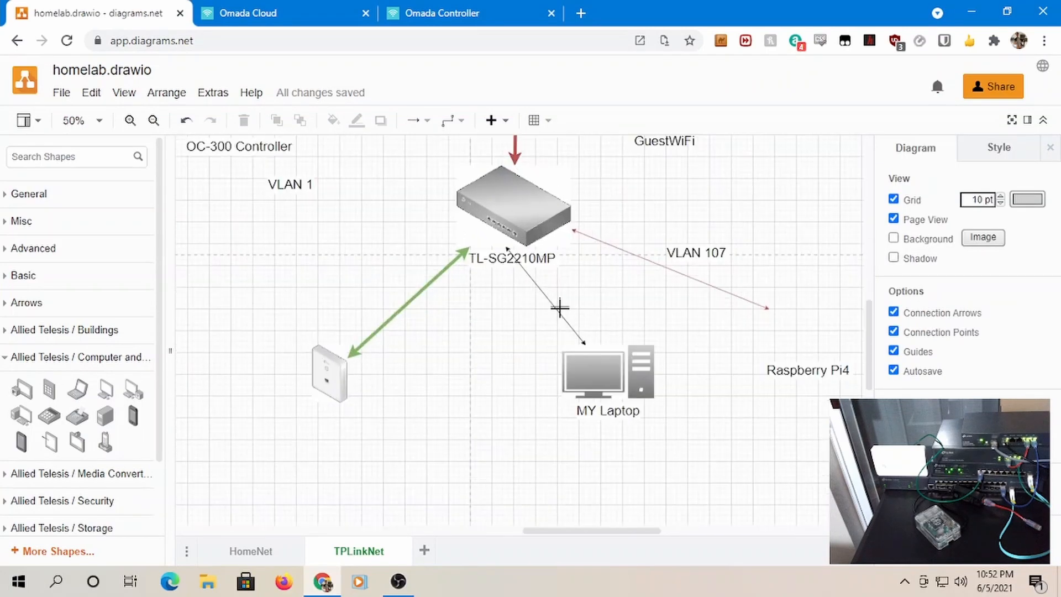
scroll(563, 320, "up", 2)
left_click(474, 243)
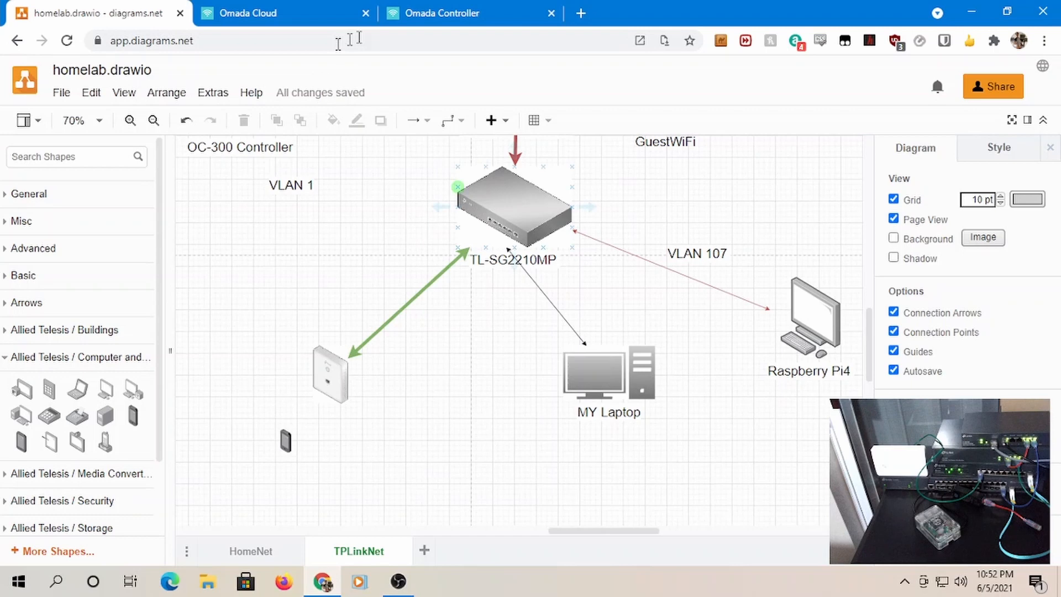
Return to Omada Controller, apply the Management profile to Port3 of the EDGE switch, and review the port list
left_click(425, 20)
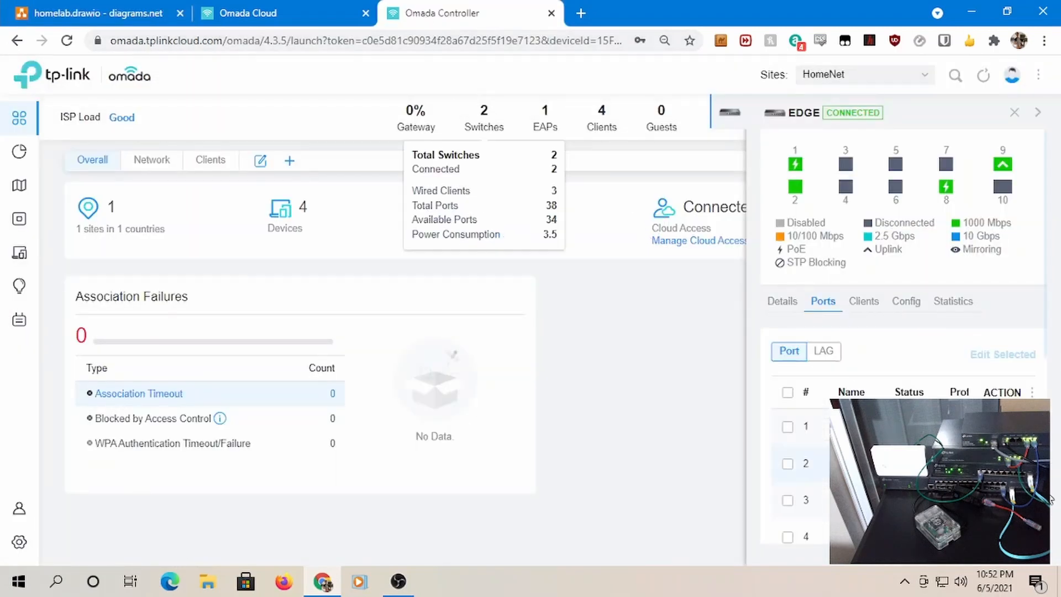
left_click(992, 500)
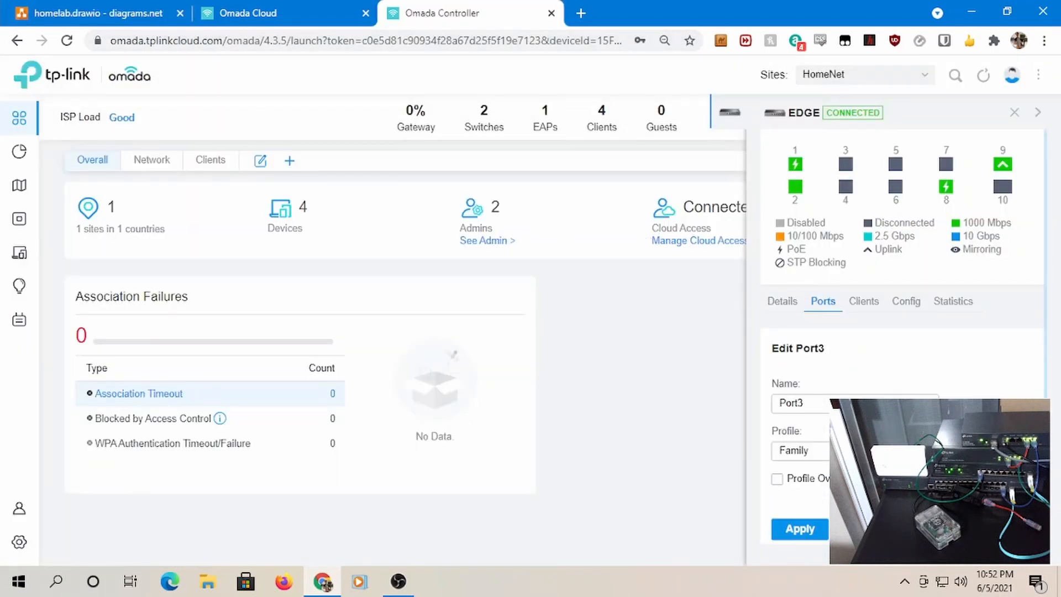
left_click(801, 450)
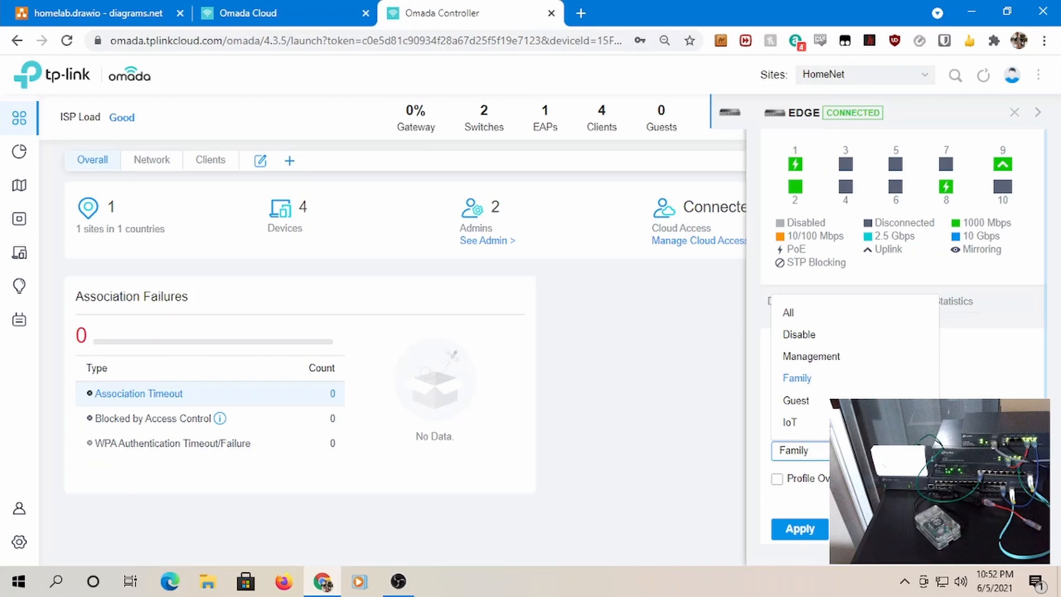
left_click(815, 359)
scroll(804, 500, "down", 2)
left_click(796, 488)
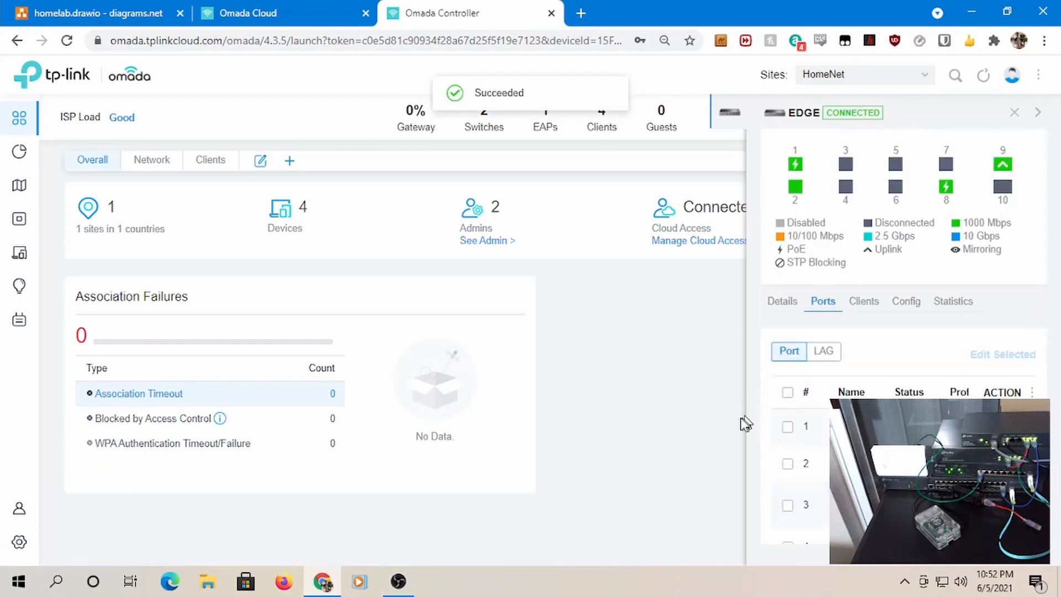
scroll(790, 406, "down", 3)
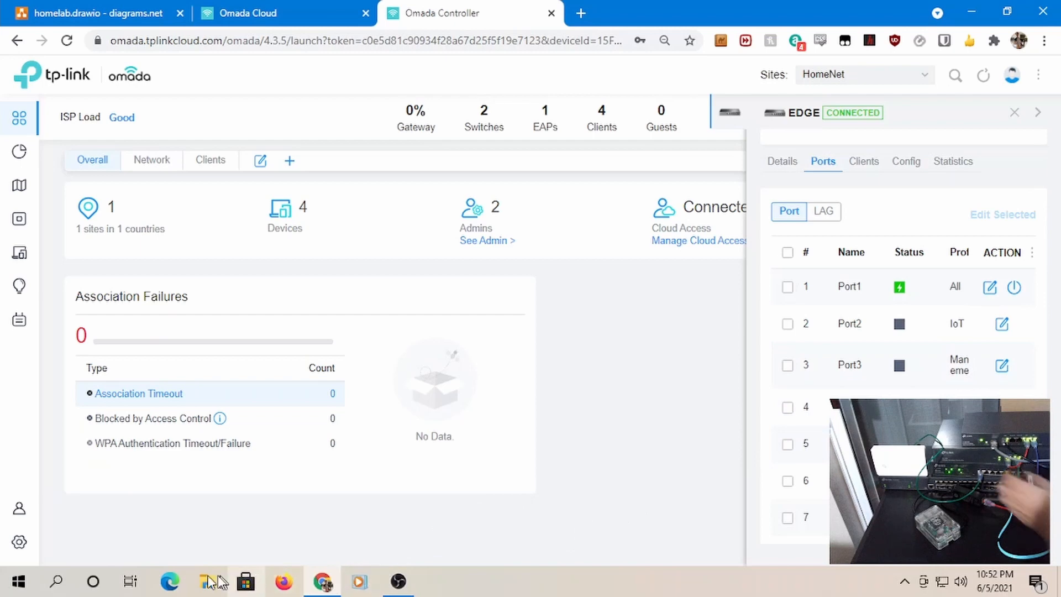
Open a Command Prompt and start a continuous connectivity test with ping google.com -t
left_click(56, 581)
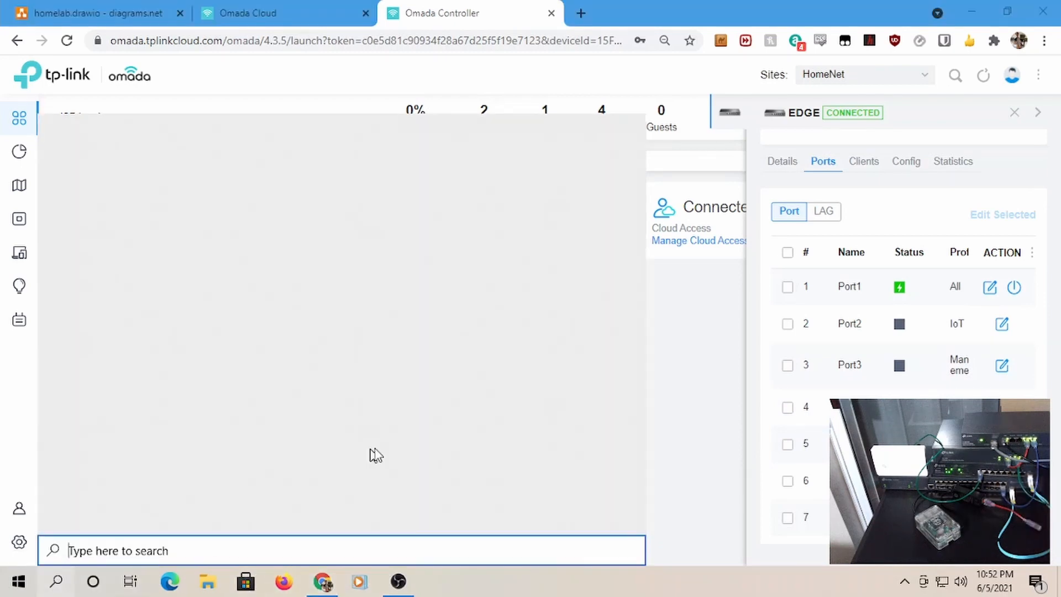
type("cmd")
key("Return")
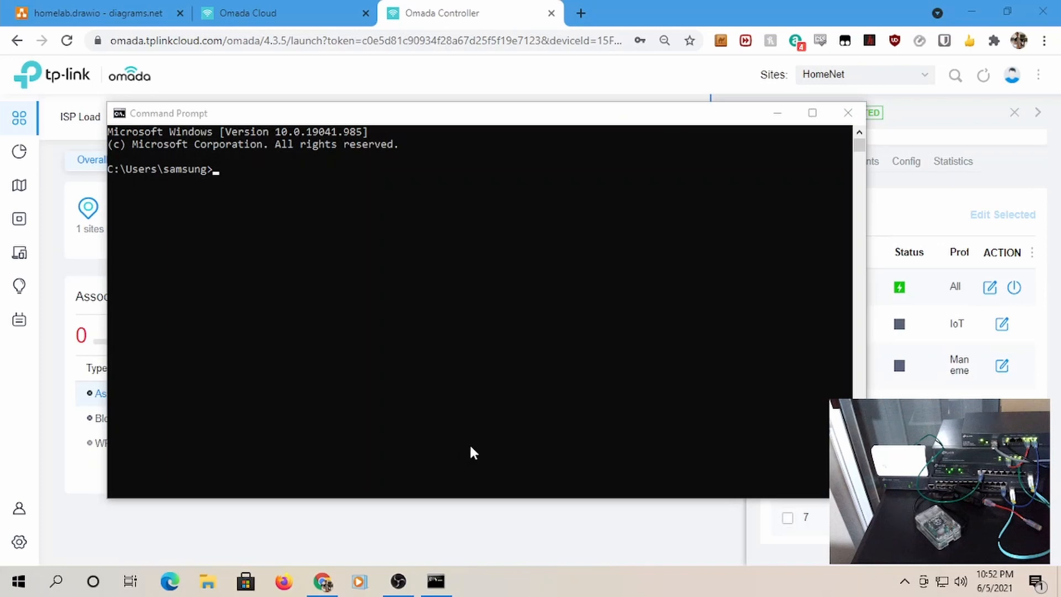
left_click(448, 429)
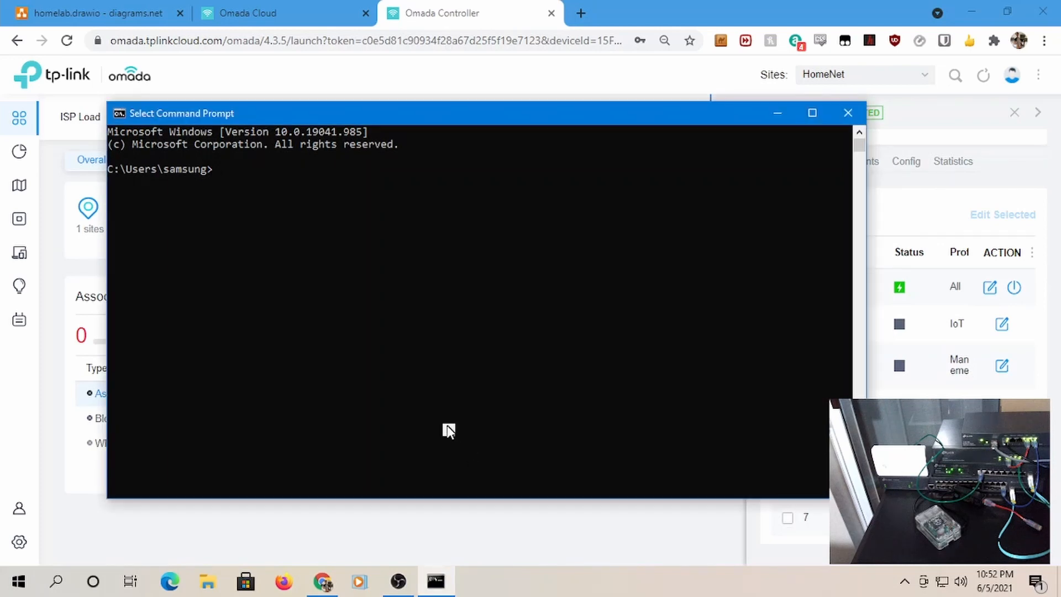
type("ping google.com -t")
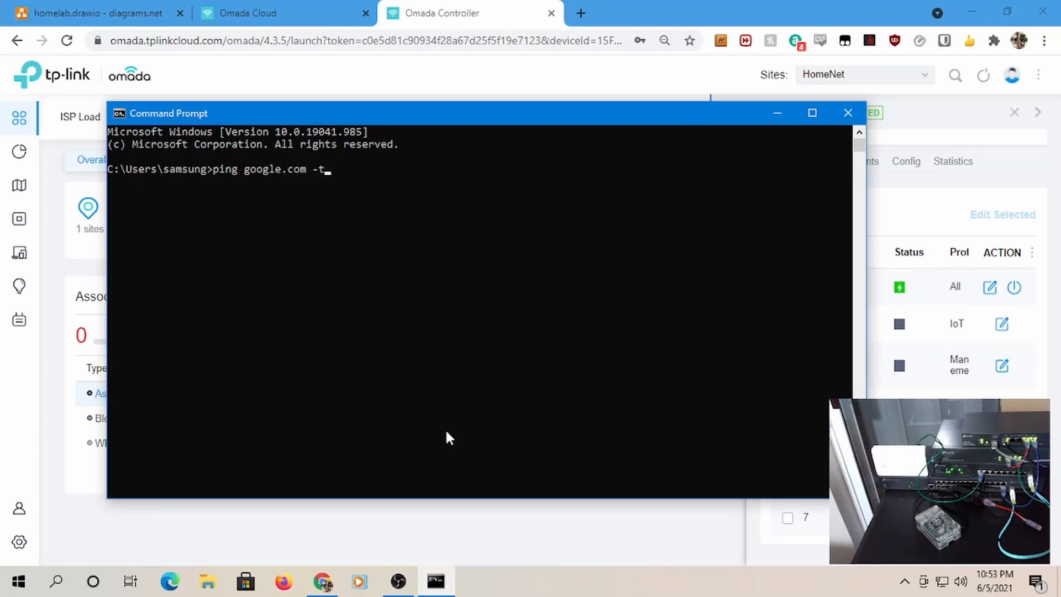
key("Return")
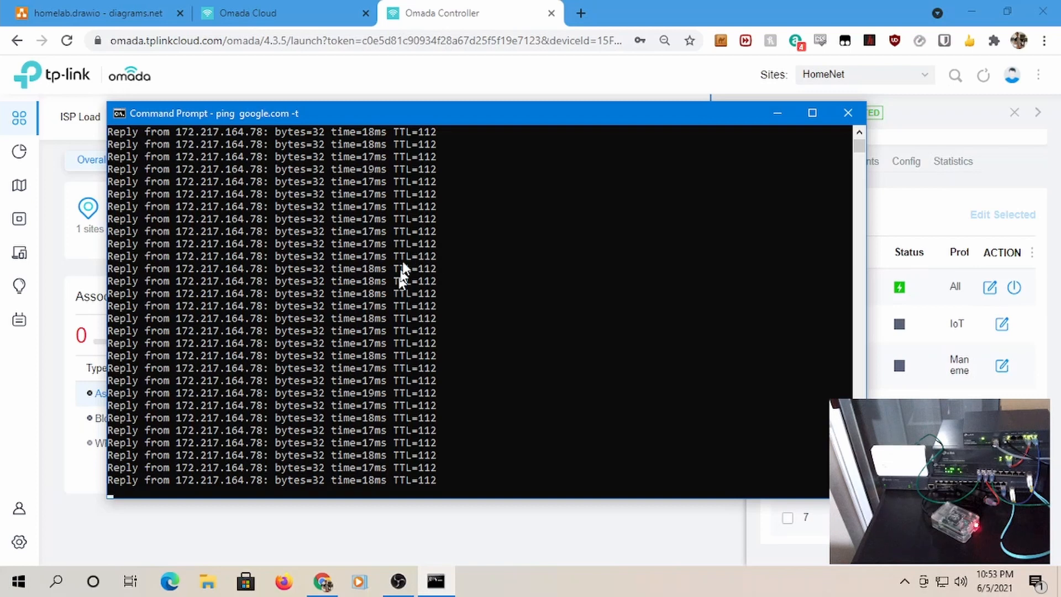
Check the homelab diagram, return to Omada Controller, and review the connected clients' IP addresses with the EDGE details closed
left_click(111, 17)
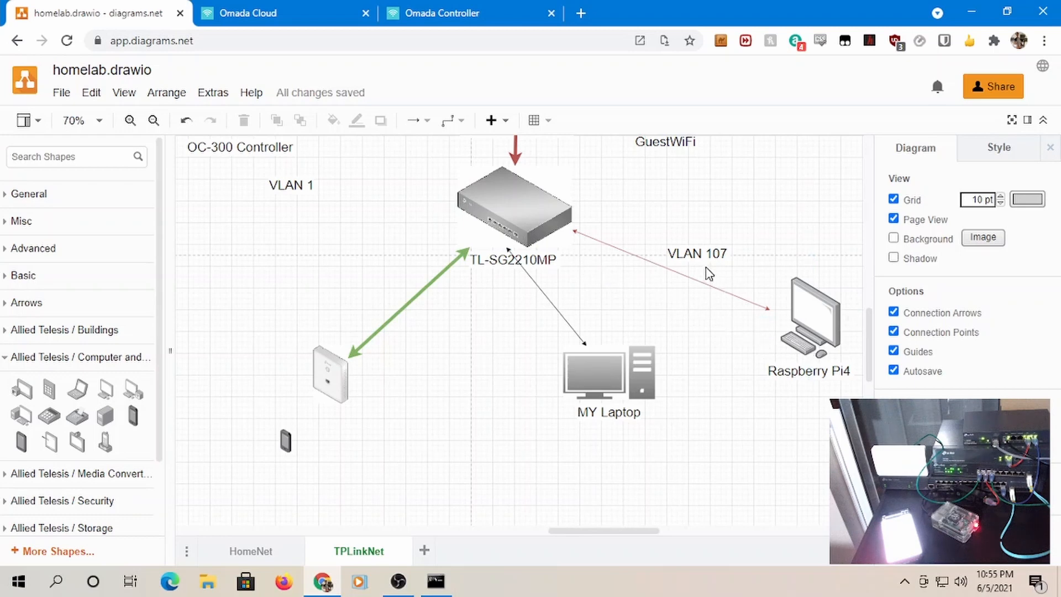
left_click(267, 12)
left_click(418, 20)
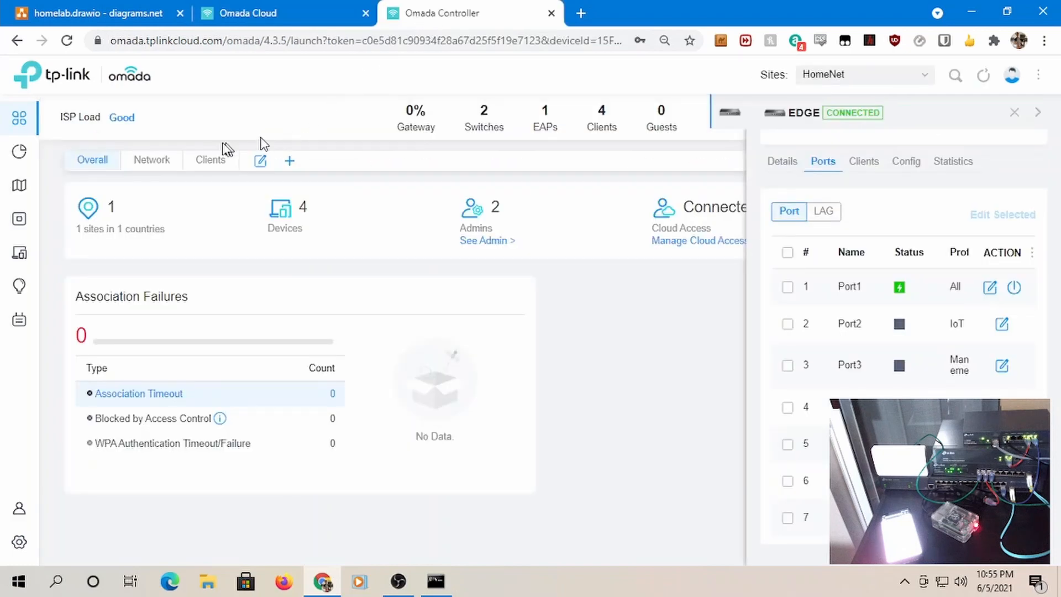
mouse_move(19, 254)
left_click(55, 257)
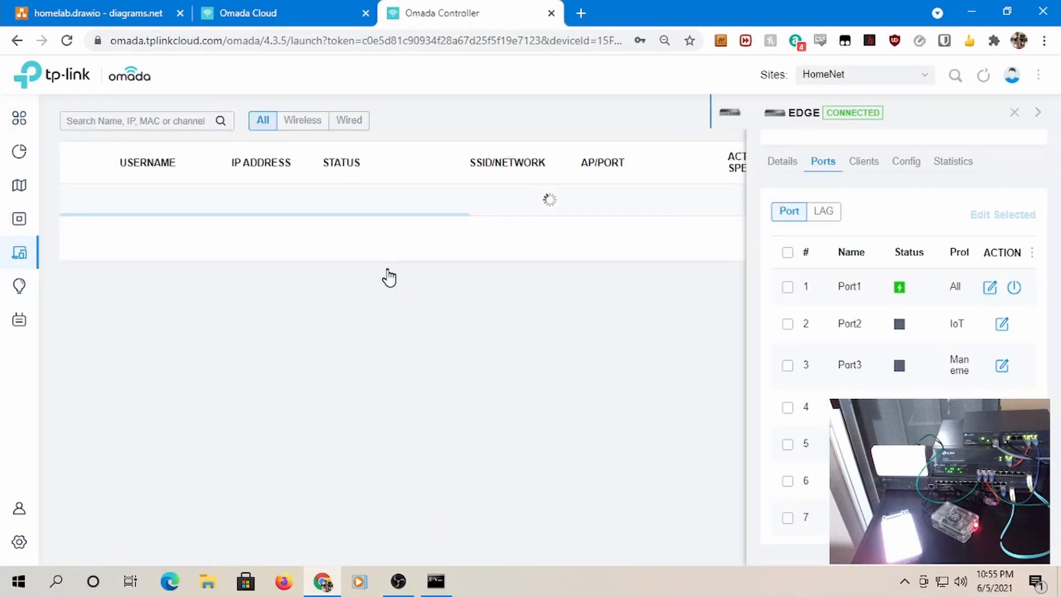
left_click(1019, 112)
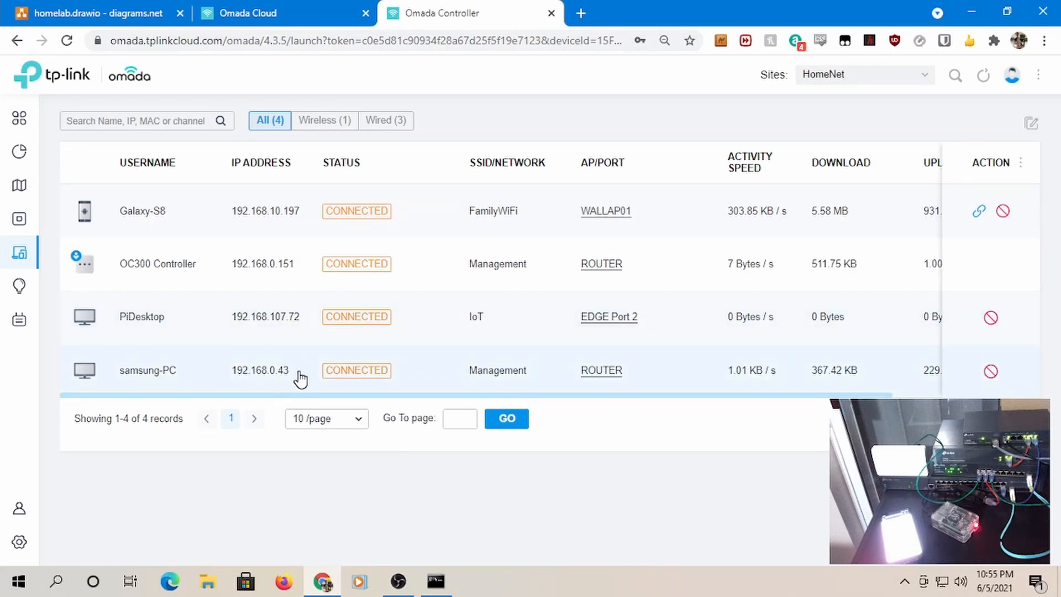
Switch to Command Prompt and stop the continuous google.com ping
mouse_move(431, 588)
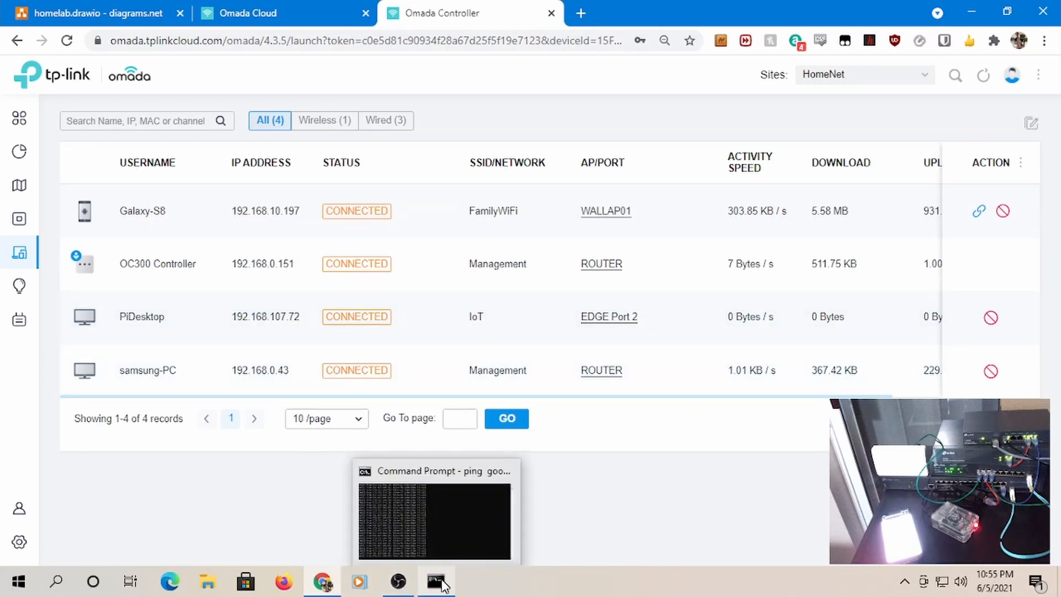
left_click(442, 533)
key("ctrl+c")
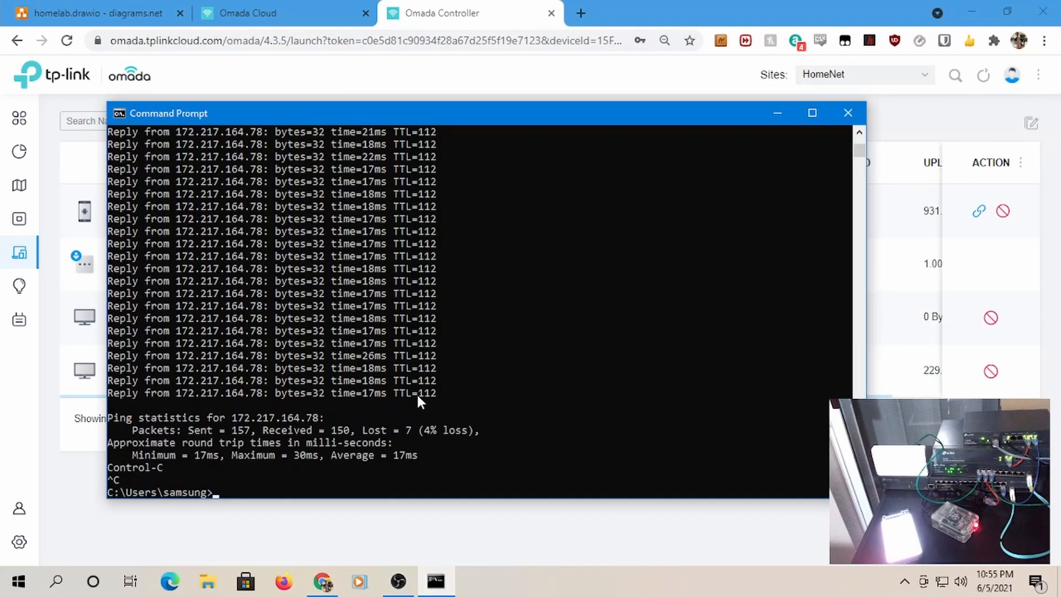
type("wzir")
key("Return")
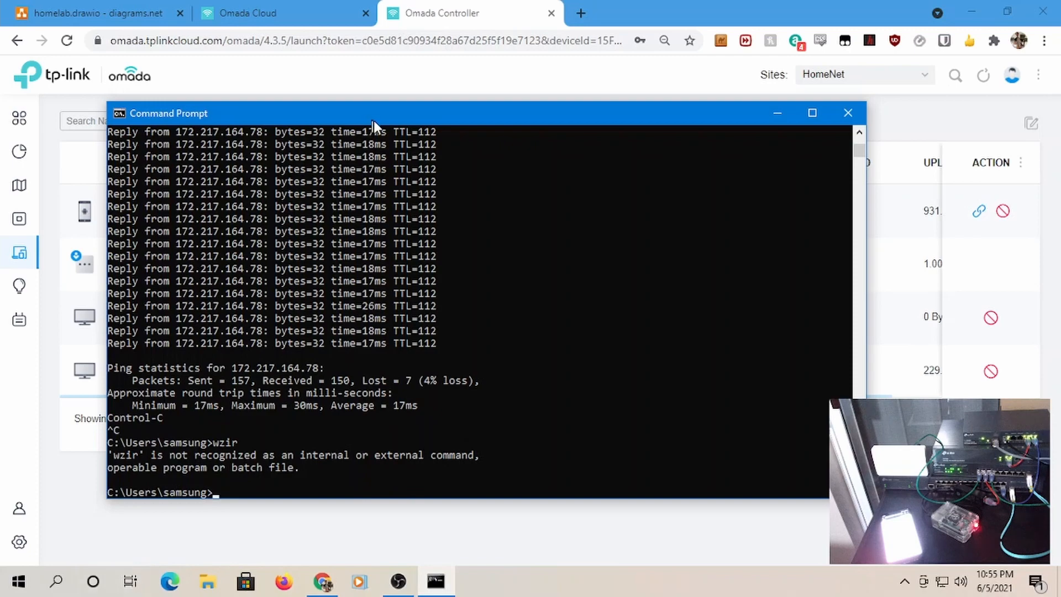
Move the Command Prompt window clear of the client addresses and ping the Galaxy-S8 at 192.168.10.197
left_click_drag(373, 121, 675, 124)
type("ping 192")
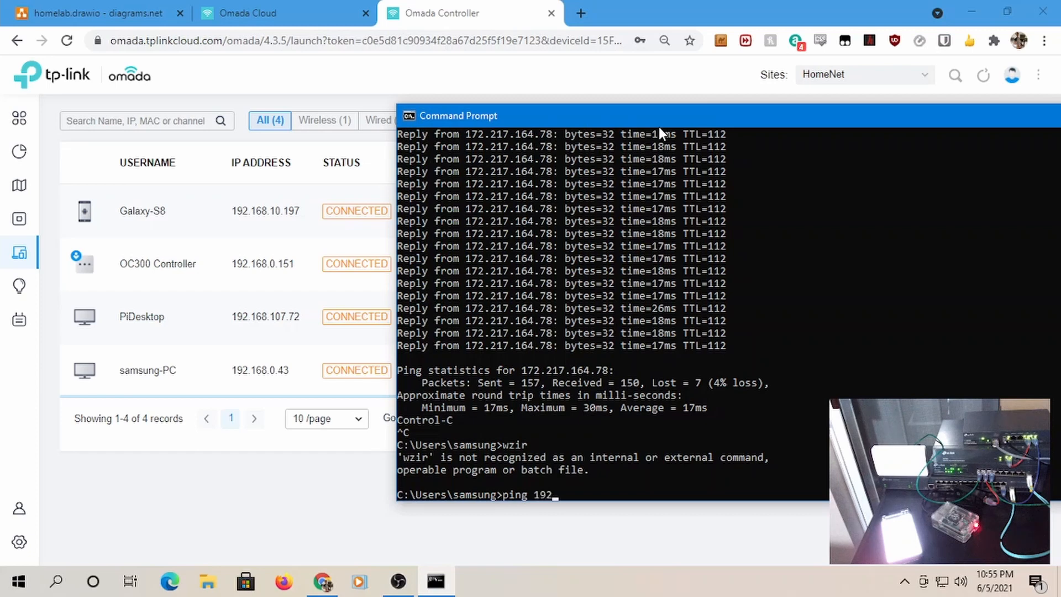
type(".168.10.197")
key("Return")
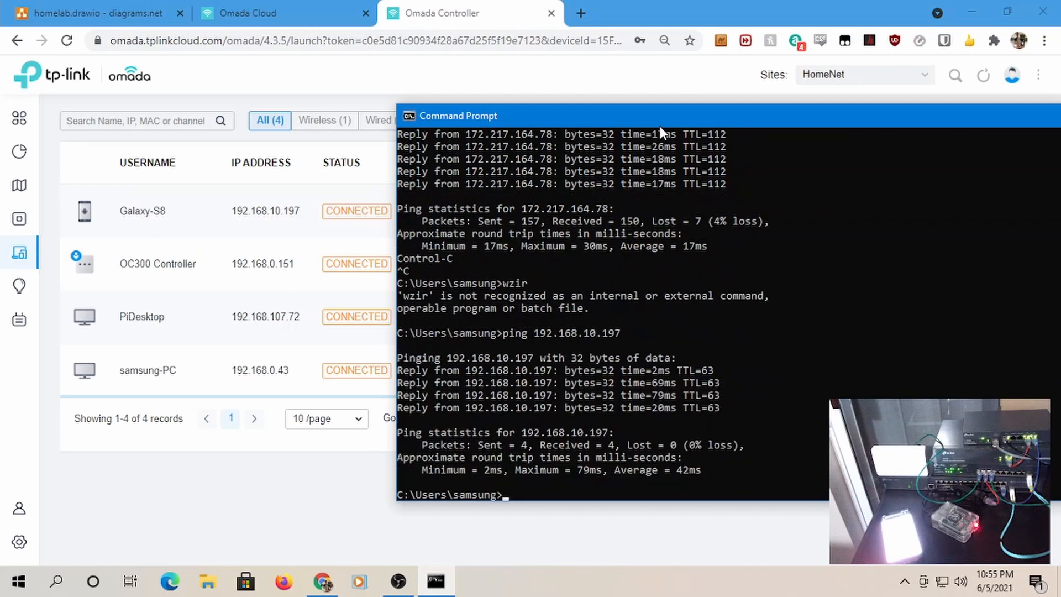
Ping the PiDesktop client on the IoT network at 192.168.107.72
key("Up")
type(".72")
key("Return")
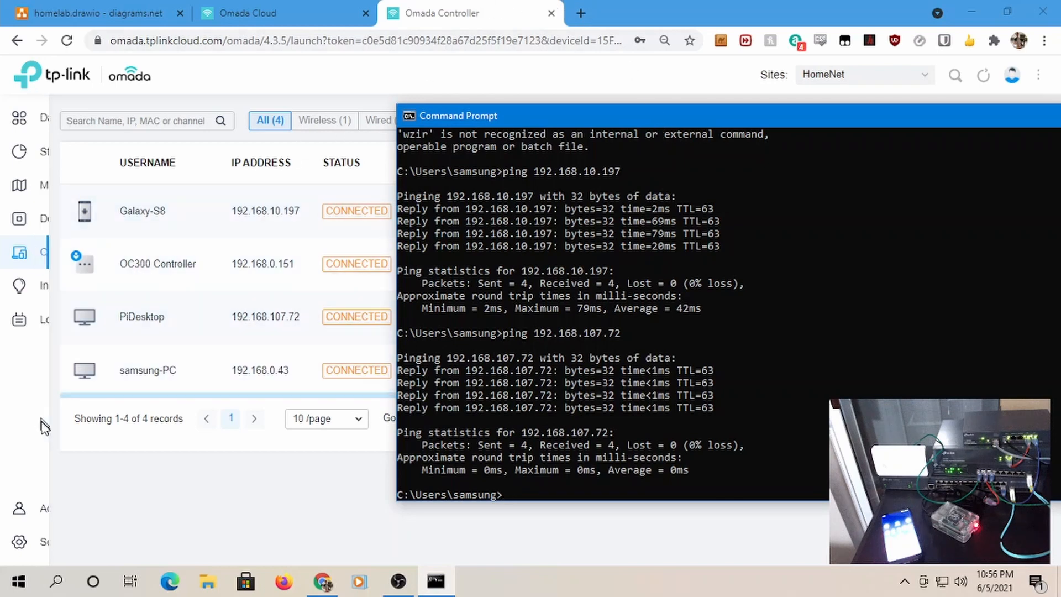
In the Omada Controller site settings, open the FamilyWiFi wireless network and examine its VLAN under the advanced settings
left_click(54, 543)
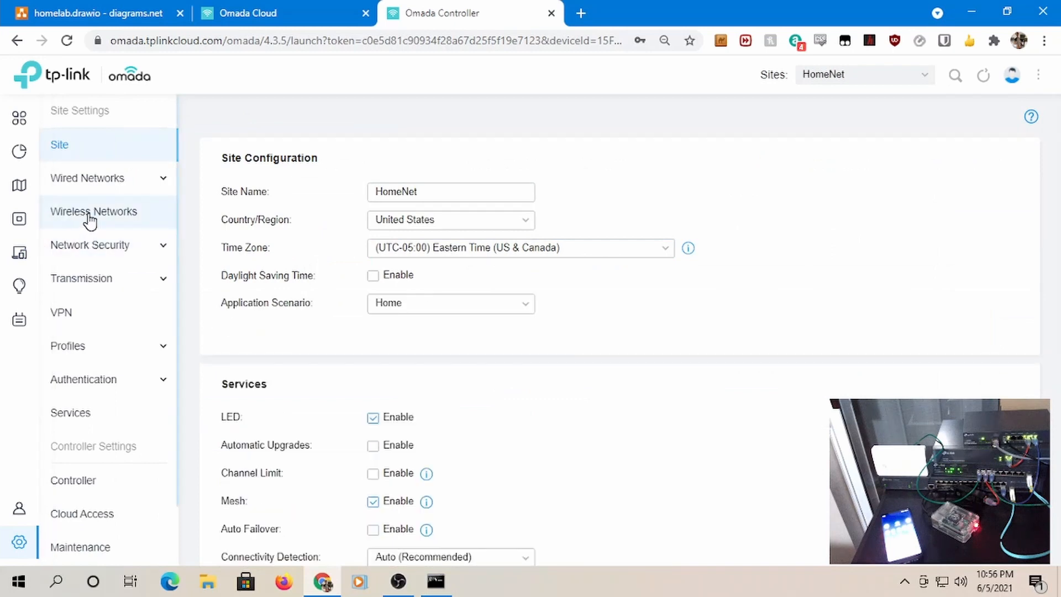
left_click(90, 218)
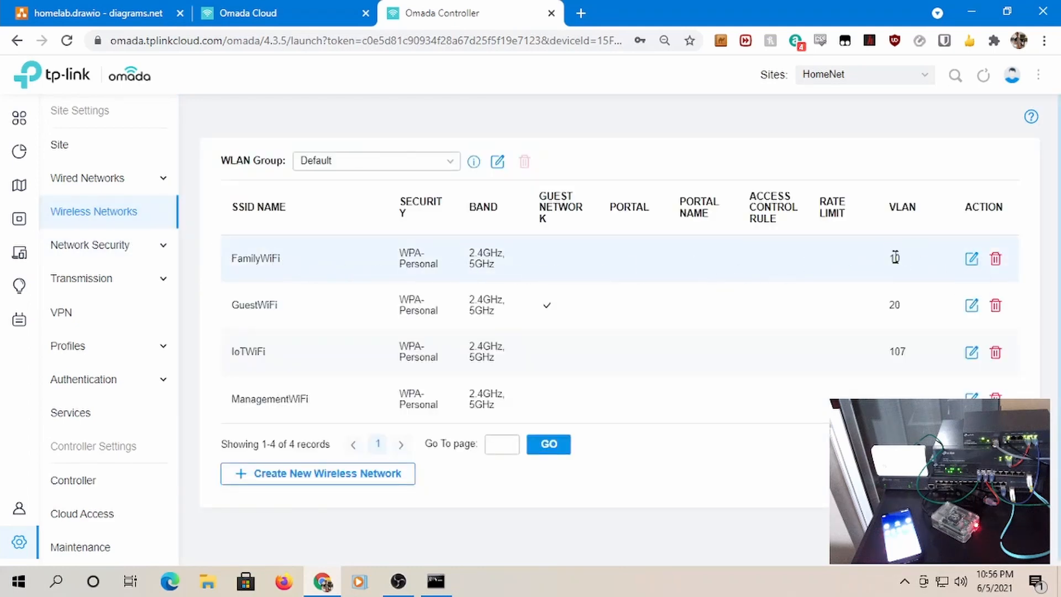
left_click(971, 258)
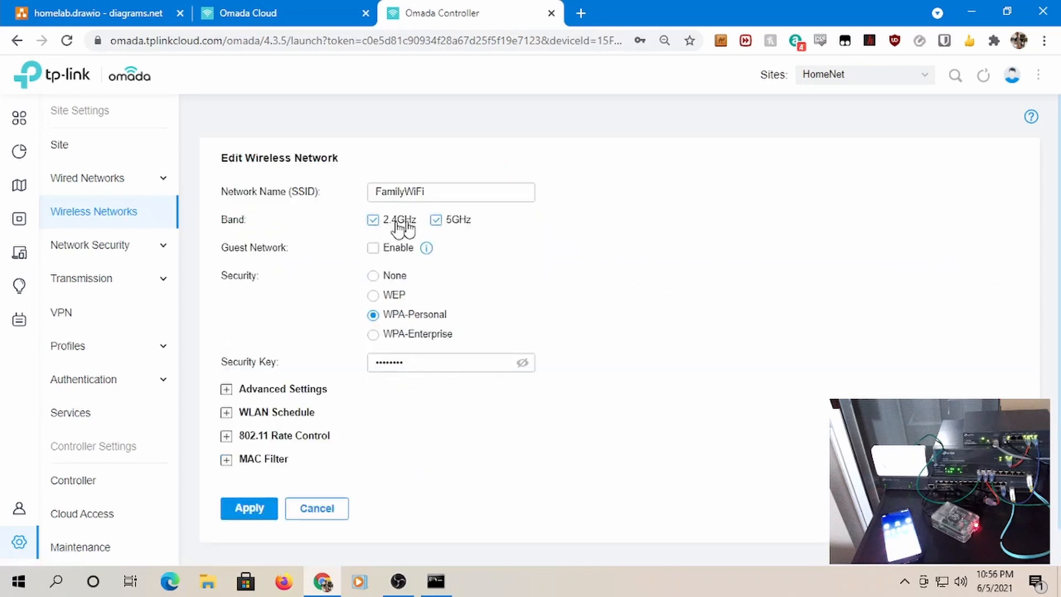
left_click(424, 197)
left_click(227, 390)
scroll(334, 356, "down", 2)
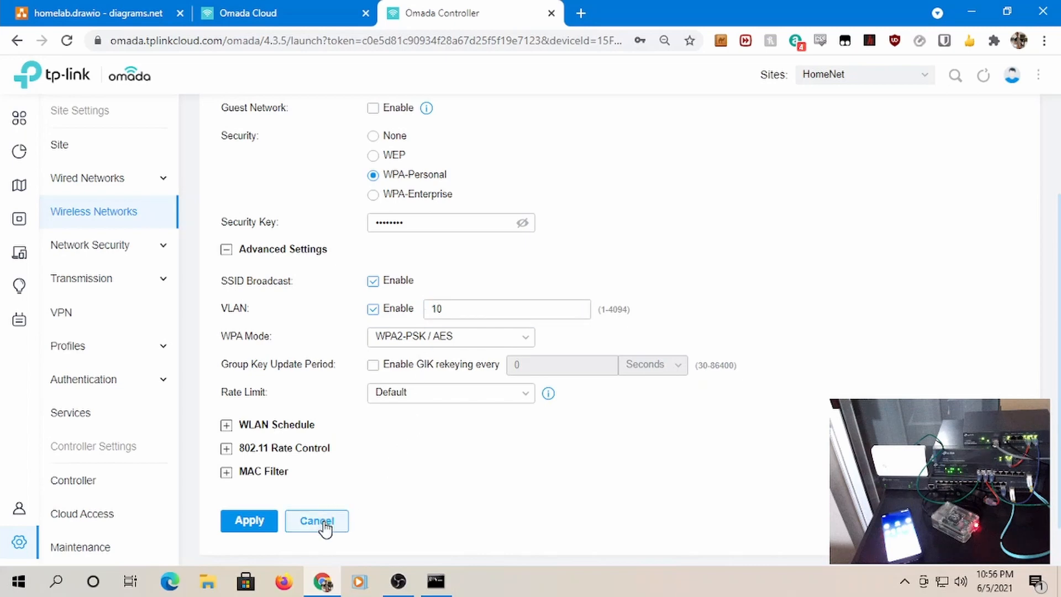
Leave the FamilyWiFi settings and review the subnets and VLAN IDs of the wired LAN networks
left_click(99, 184)
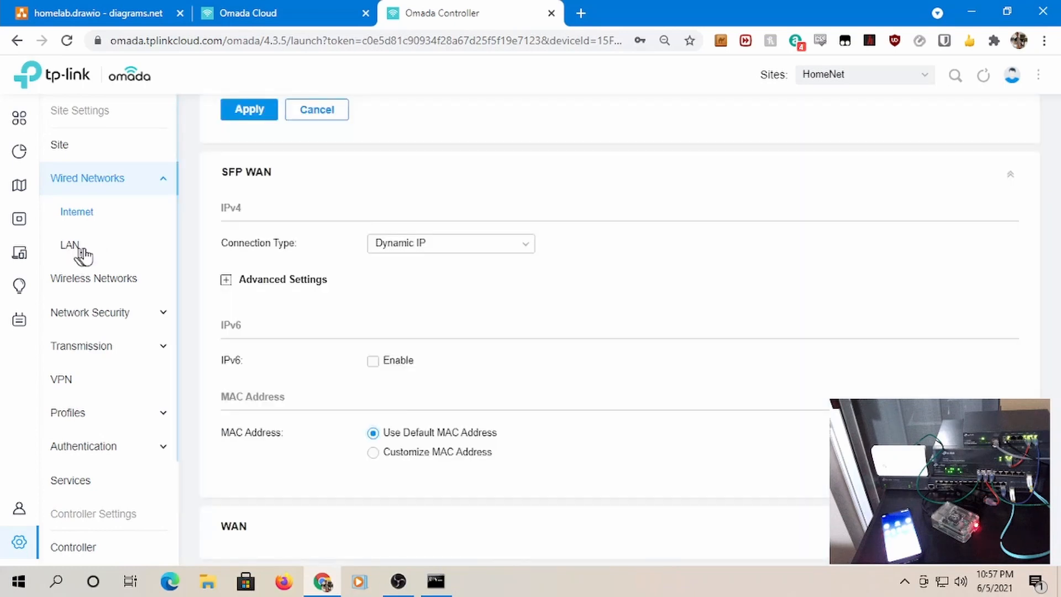
left_click(73, 248)
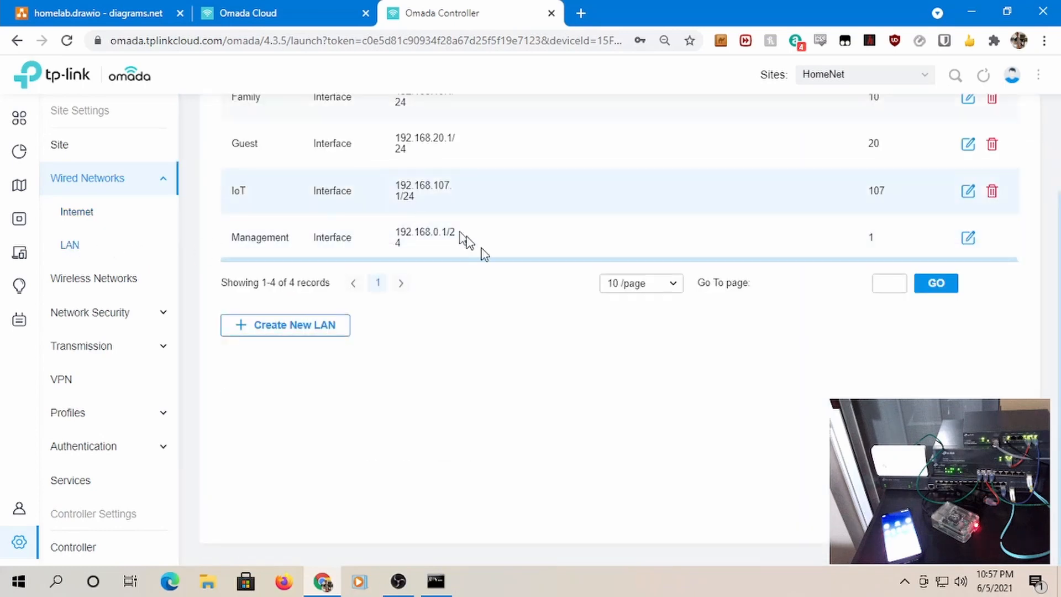
scroll(466, 314, "up", 3)
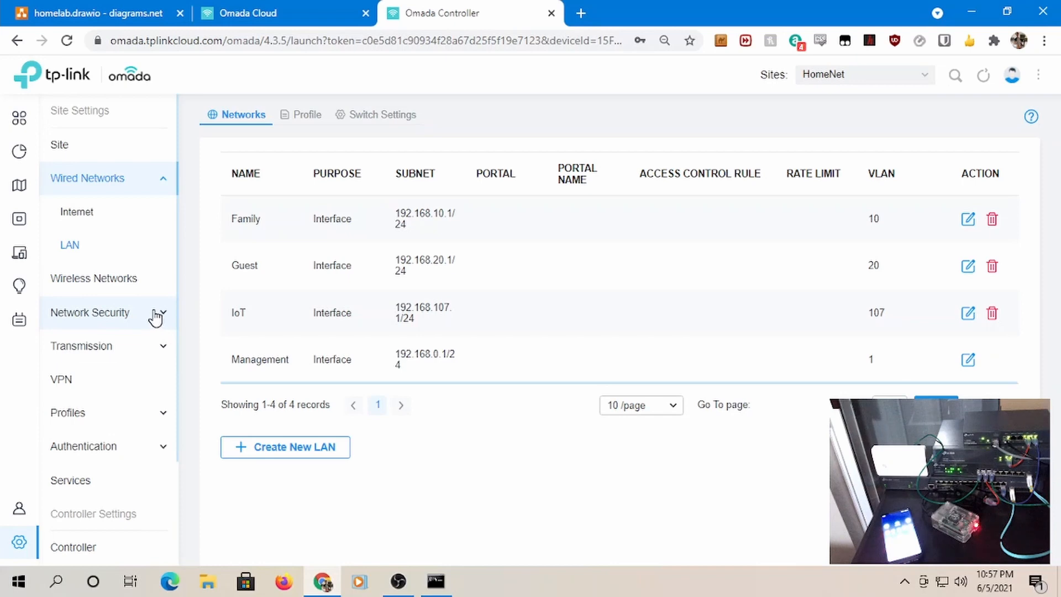
left_click(436, 580)
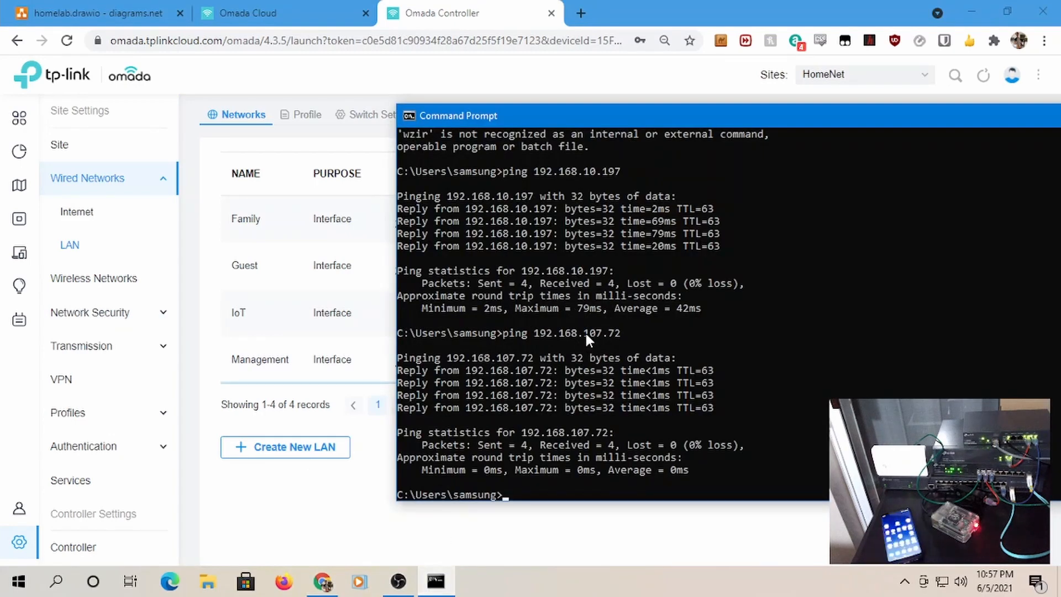
type("ssh ")
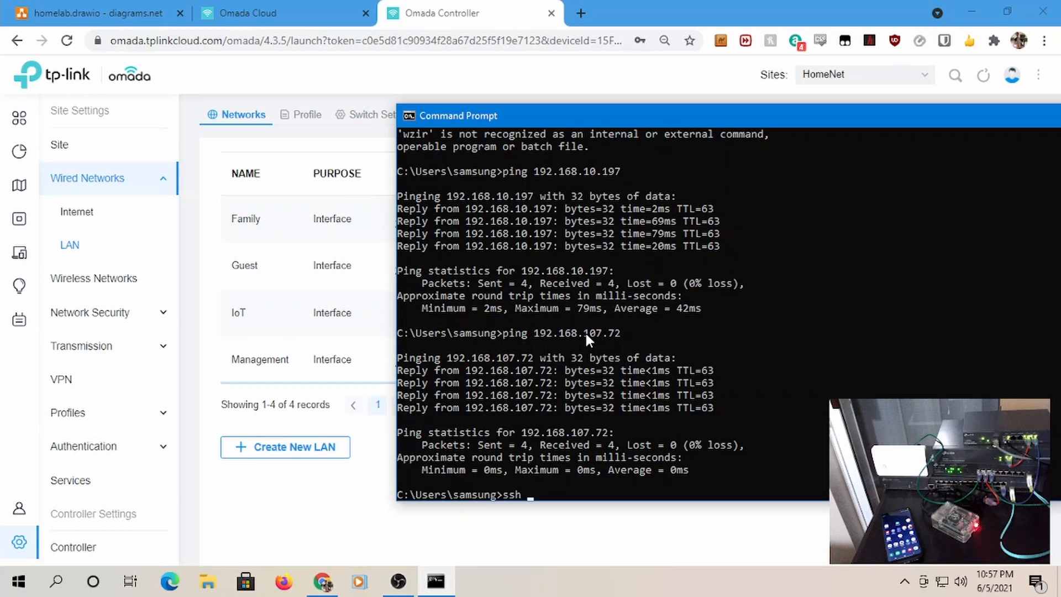
type("pi@192.168.107.72")
key("Return")
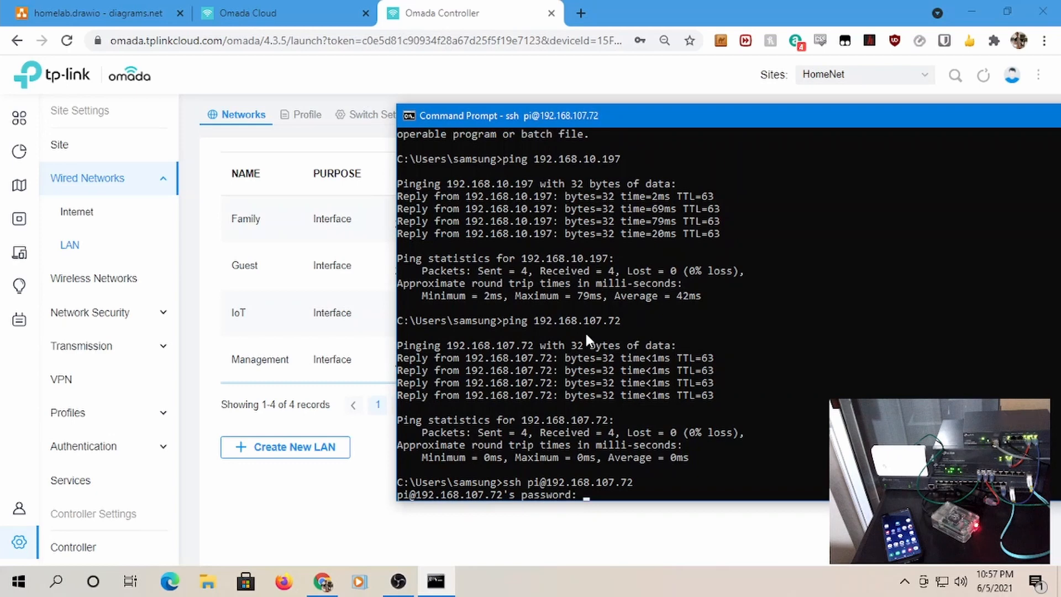
key("Return")
List the Raspberry Pi's network interface addresses with ip addr
type("ip")
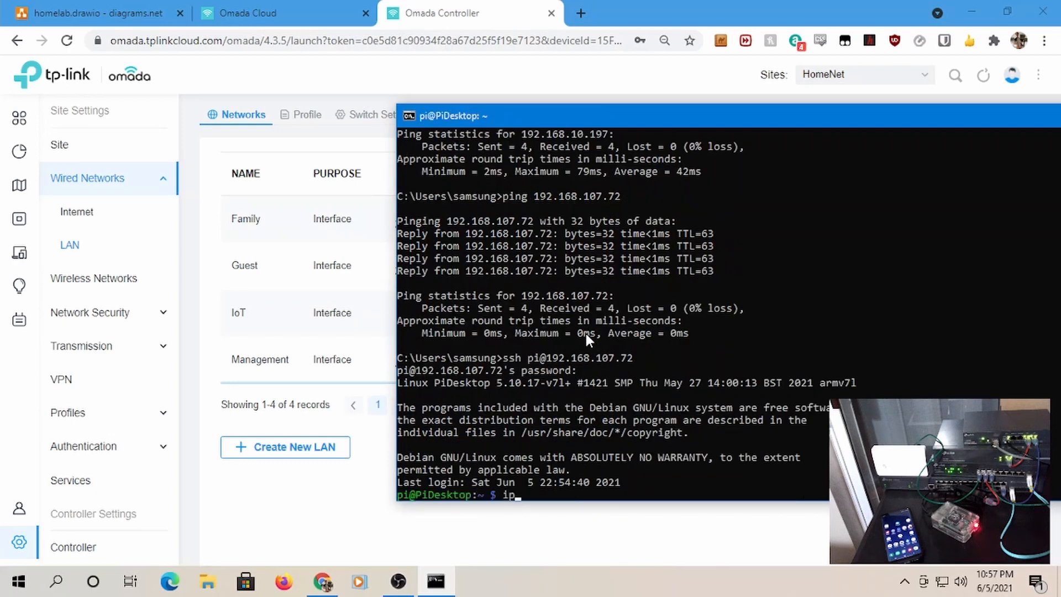
type(" addr")
key("Return")
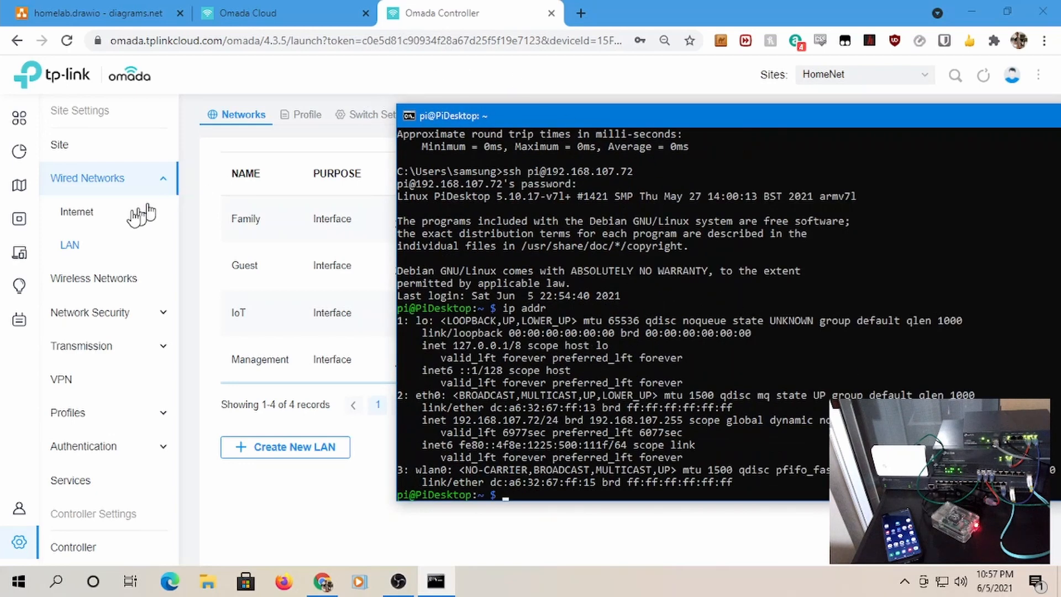
Look up the Galaxy-S8's address in the Omada client list and ping 192.168.10.197 from the Raspberry Pi session
mouse_move(52, 251)
left_click(56, 224)
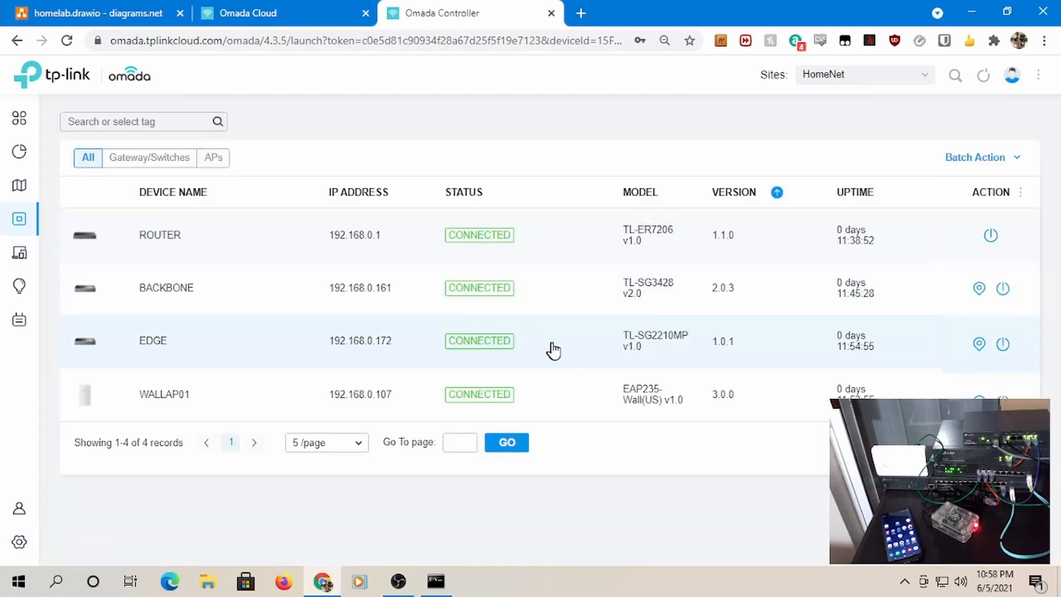
key("alt+Tab")
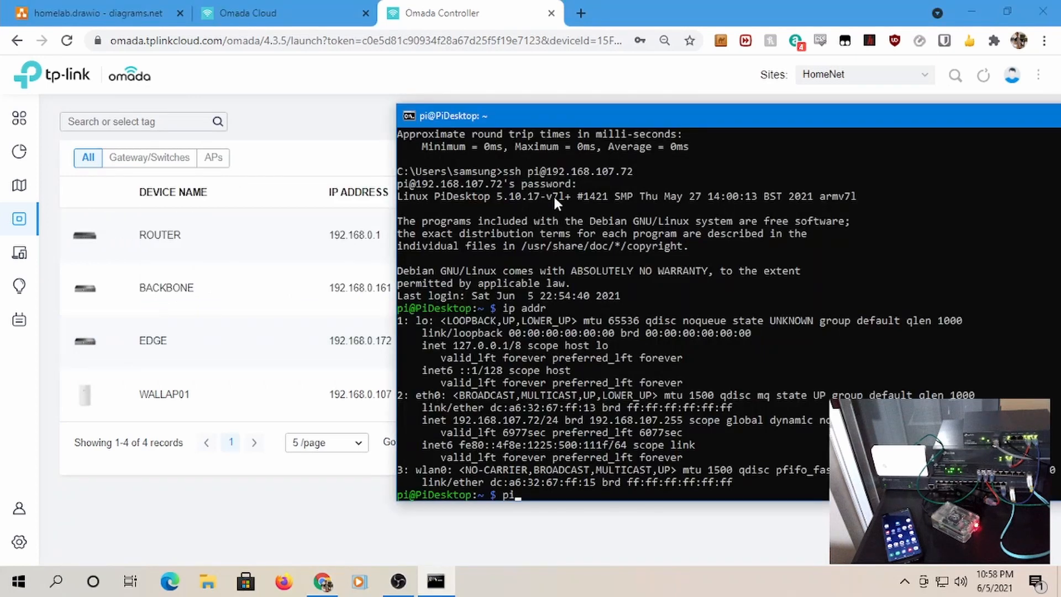
type("ping 192")
key("alt+Tab")
left_click(38, 260)
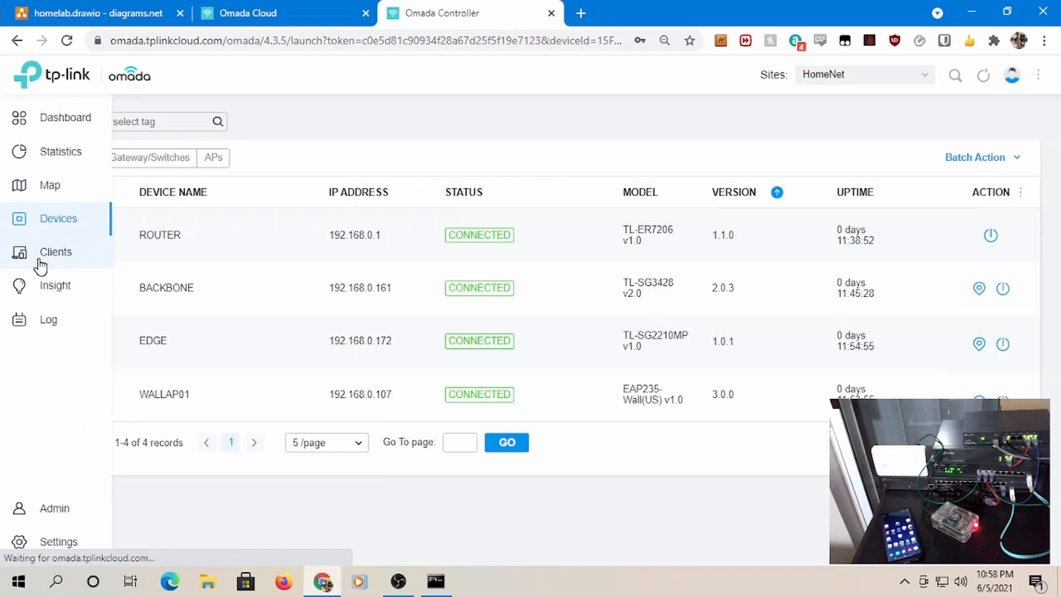
key("alt+Tab")
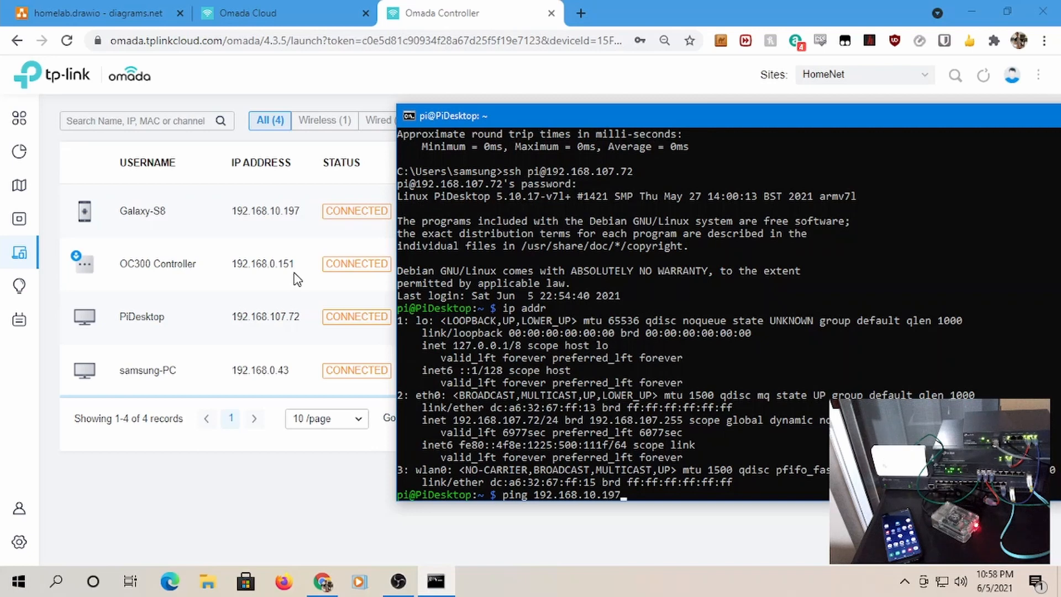
key("Return")
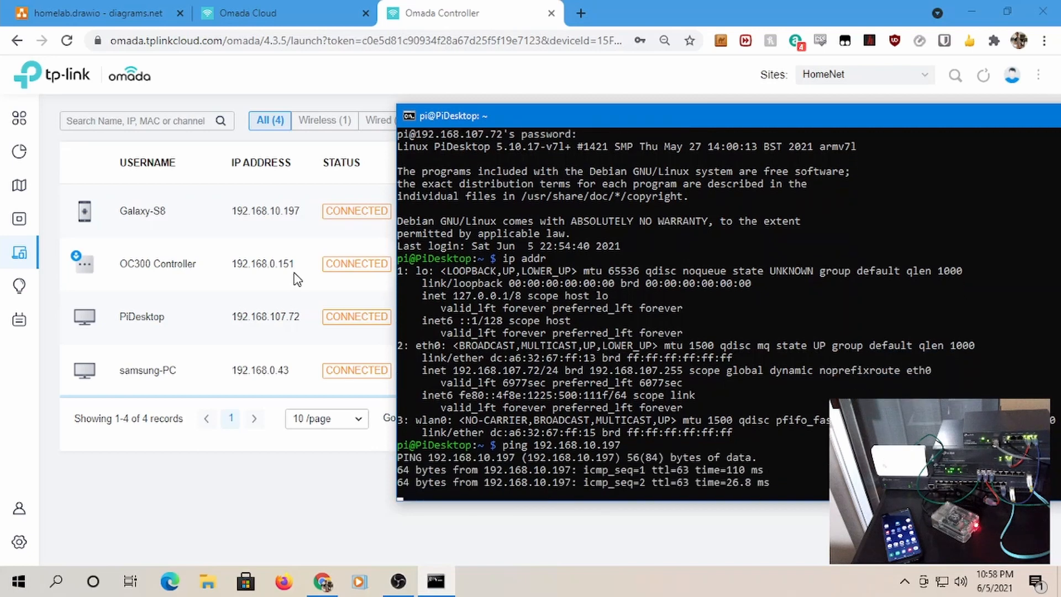
Stop the Galaxy-S8 ping and ping samsung-PC at 192.168.0.43 from the Raspberry Pi
key("ctrl+c")
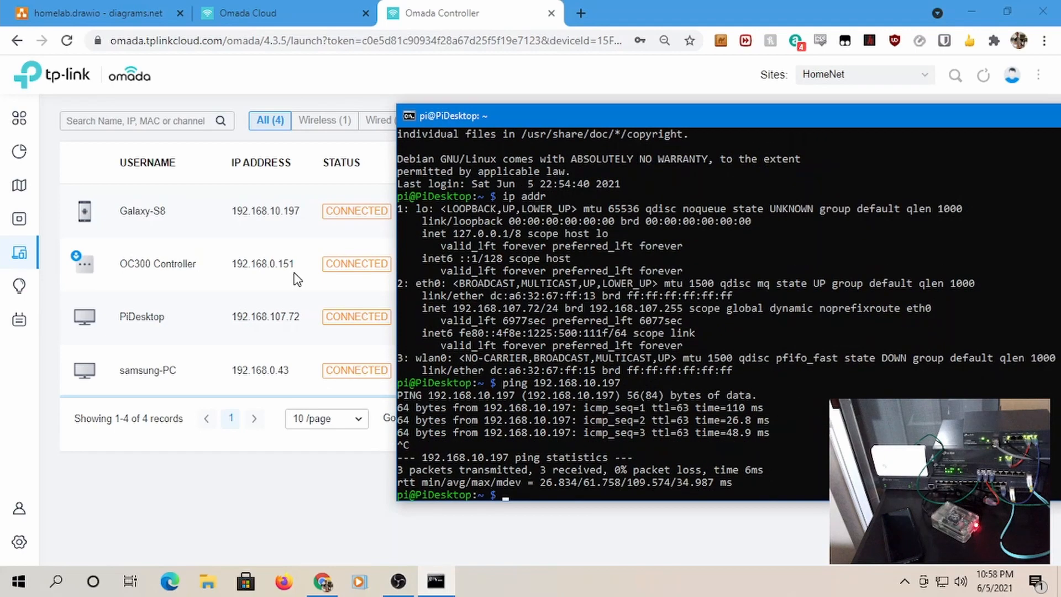
key("Up")
key("Return")
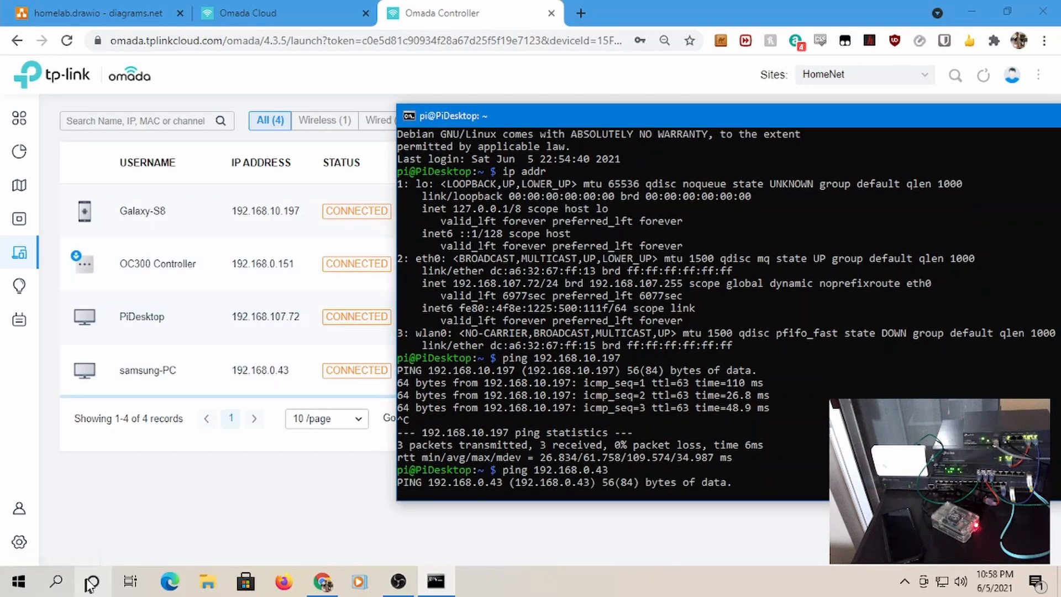
Turn off Windows Defender Firewall for private networks on the laptop and check the ping running from the Raspberry Pi
left_click(59, 583)
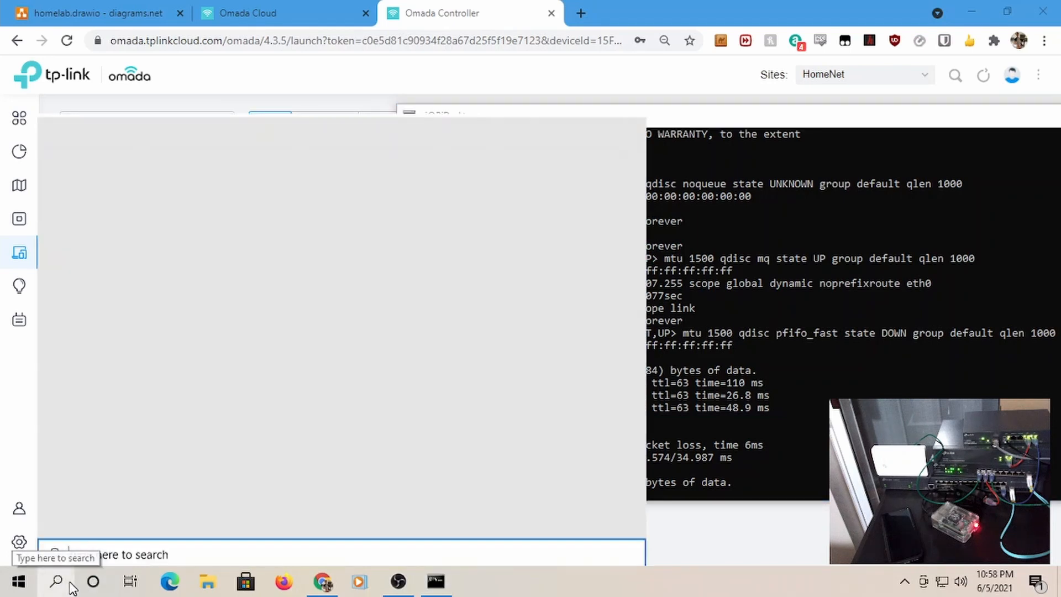
type("firew")
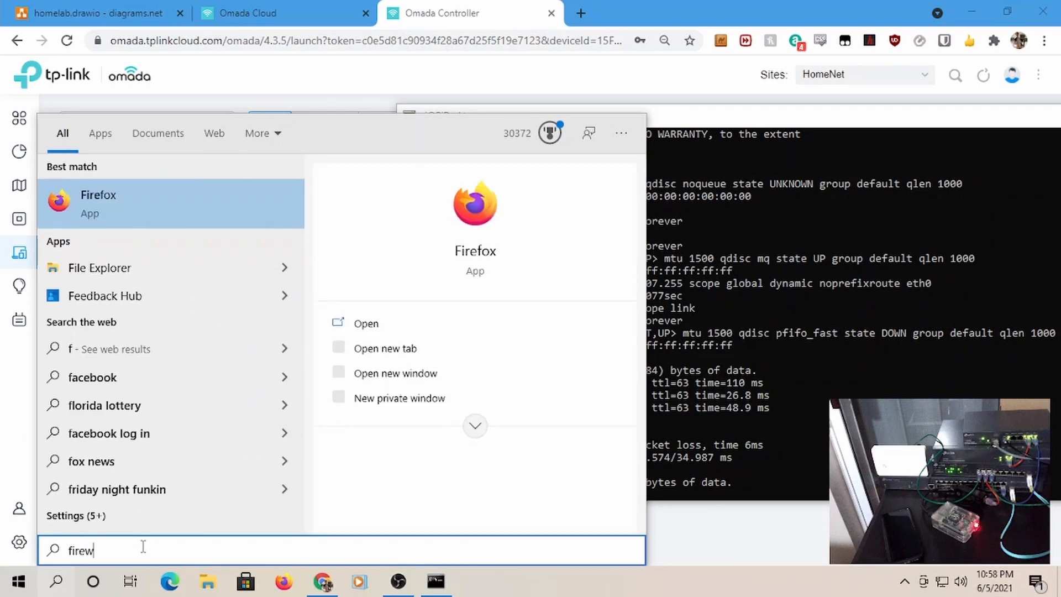
key("Down")
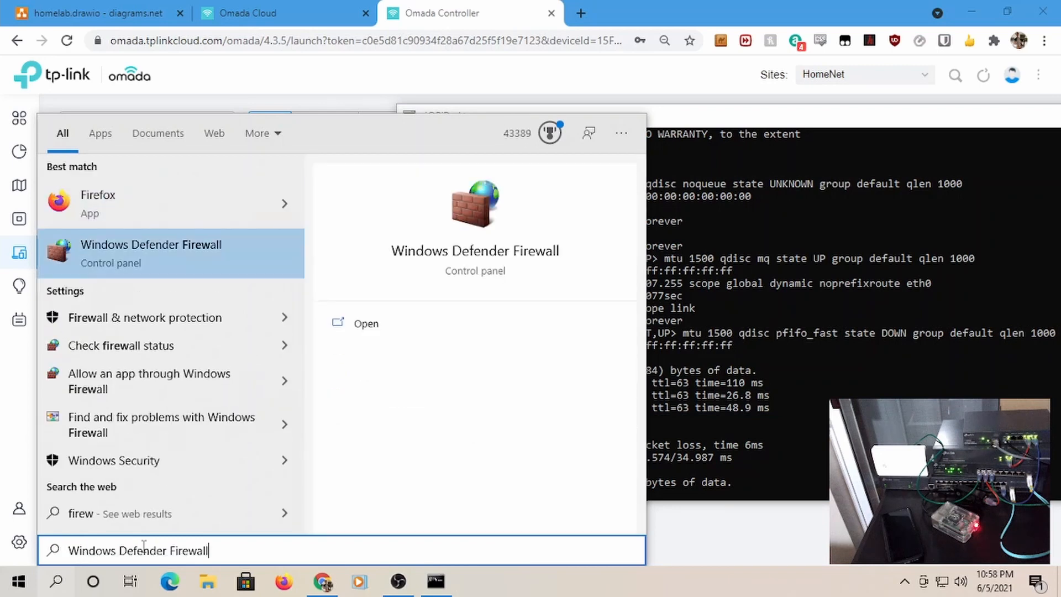
key("Return")
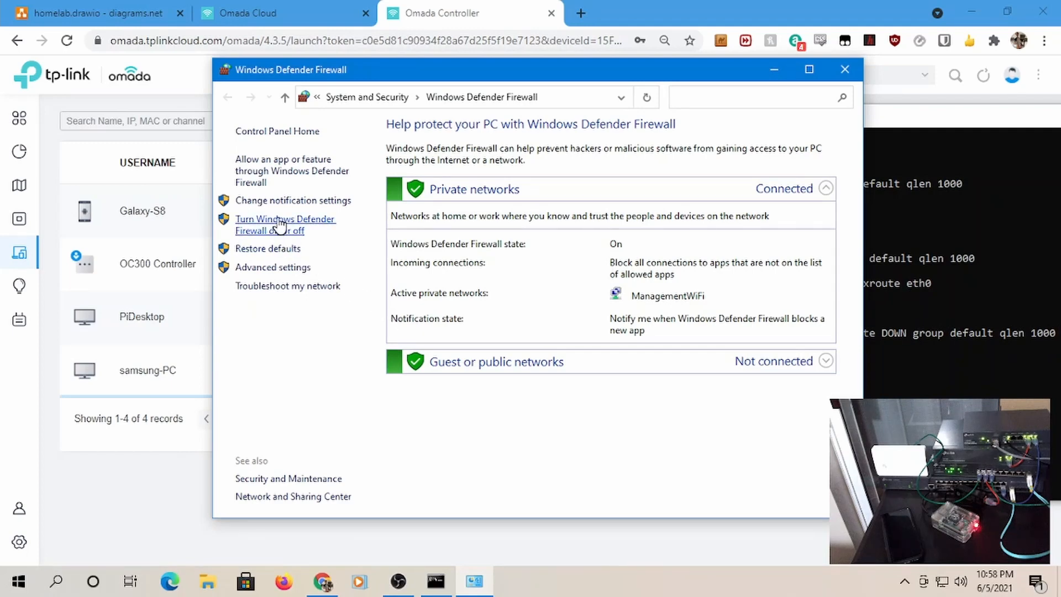
left_click(286, 224)
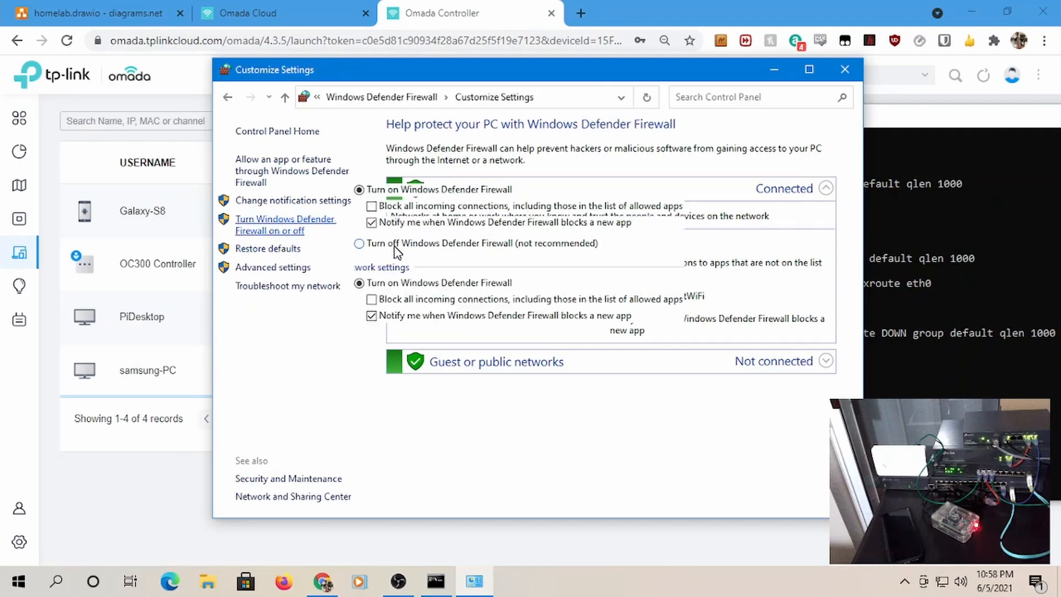
left_click(359, 243)
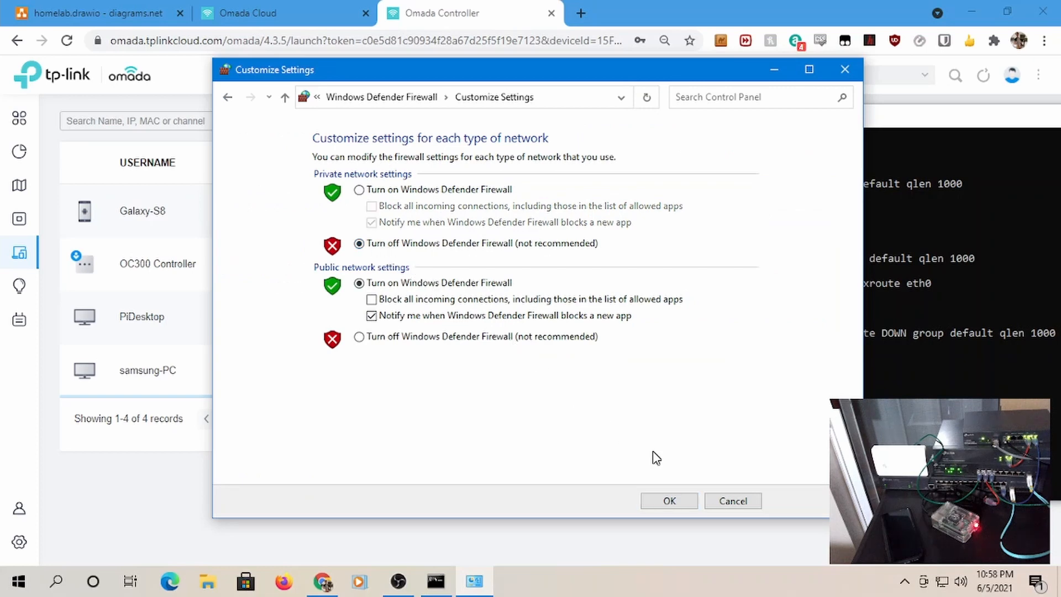
left_click(685, 502)
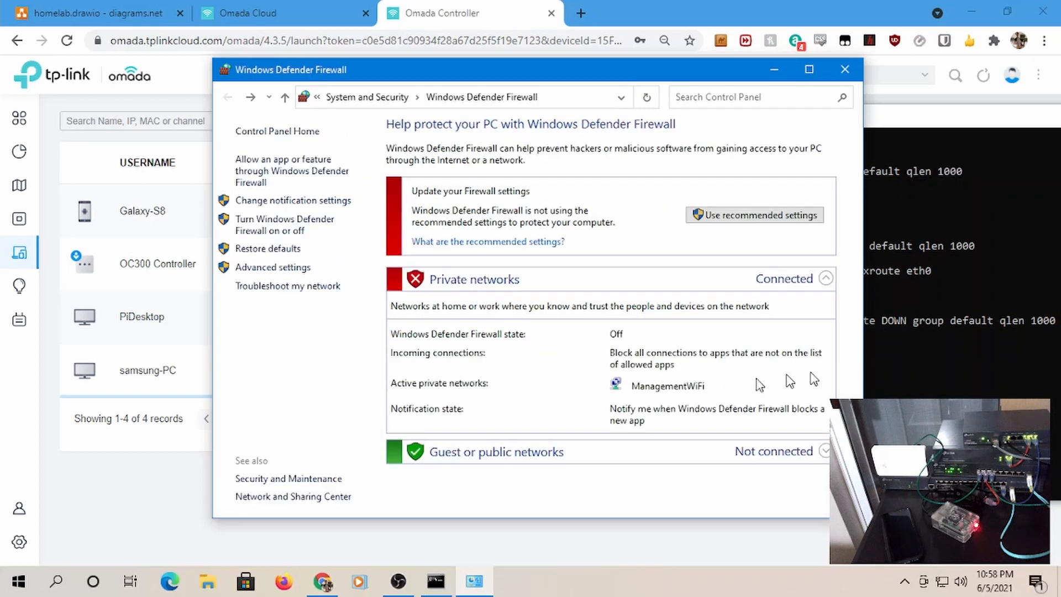
left_click(948, 398)
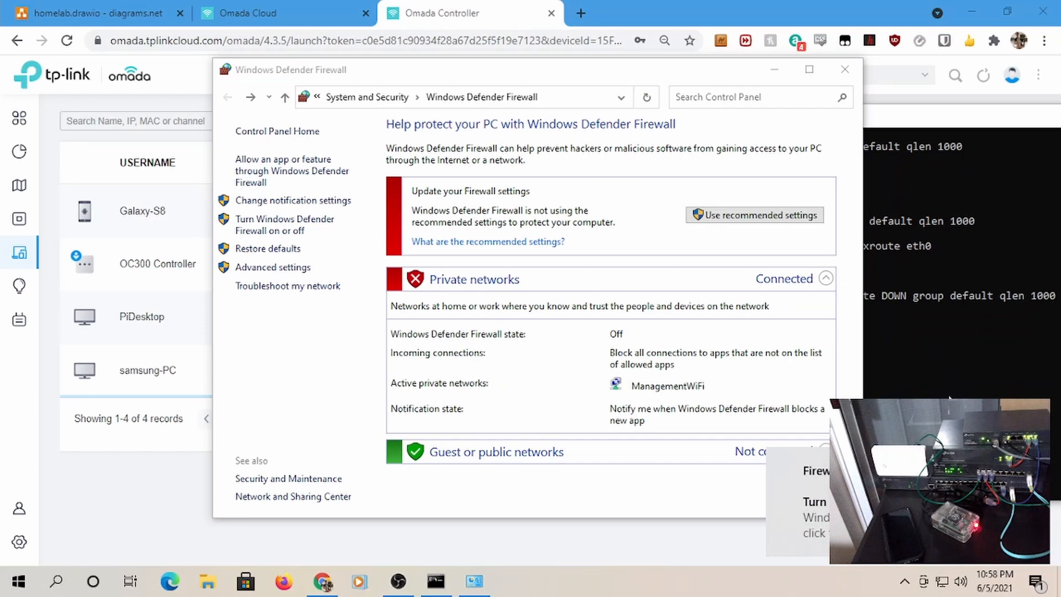
left_click(925, 320)
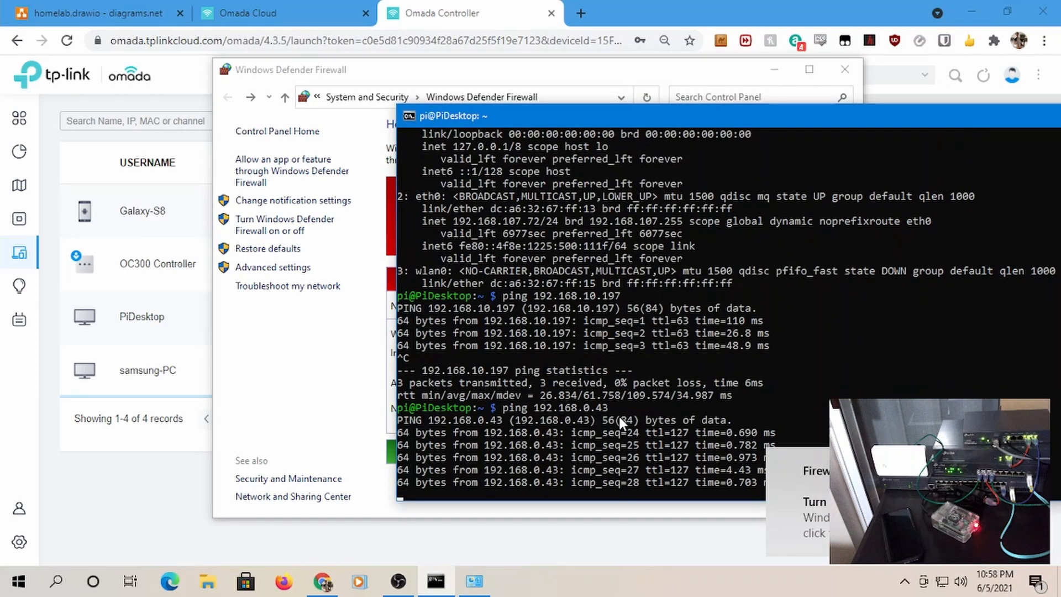
Turn Windows Defender Firewall back on for private networks, and stop the Raspberry Pi's ping to 192.168.0.43
left_click(283, 233)
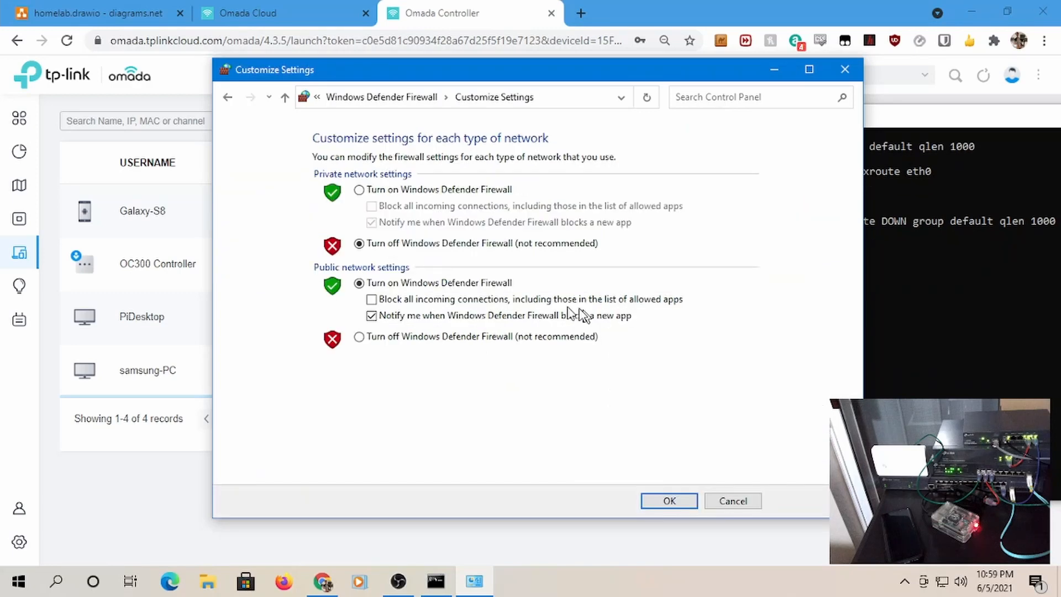
left_click(359, 190)
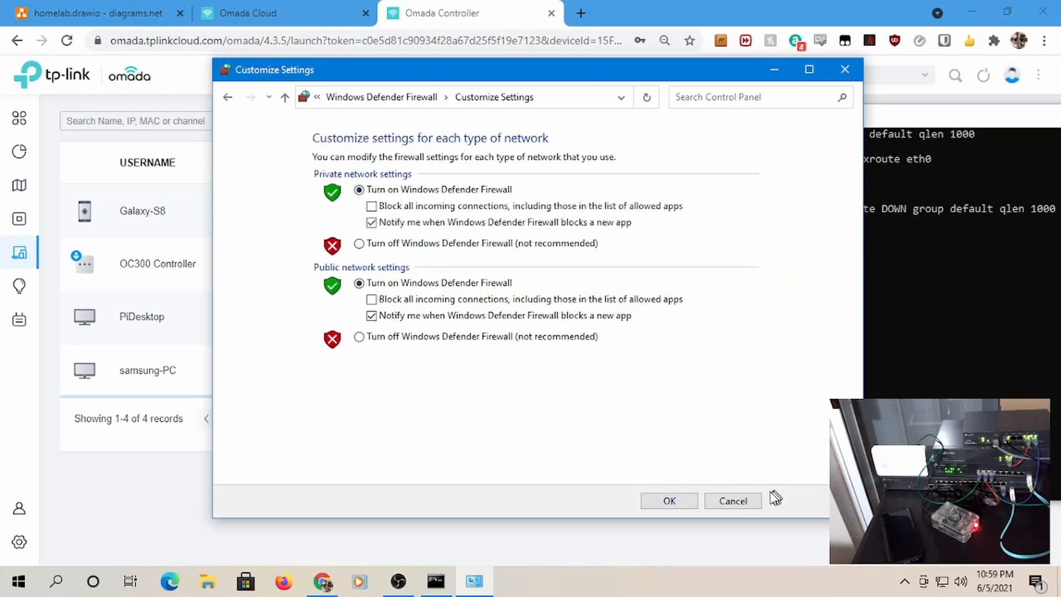
left_click(669, 500)
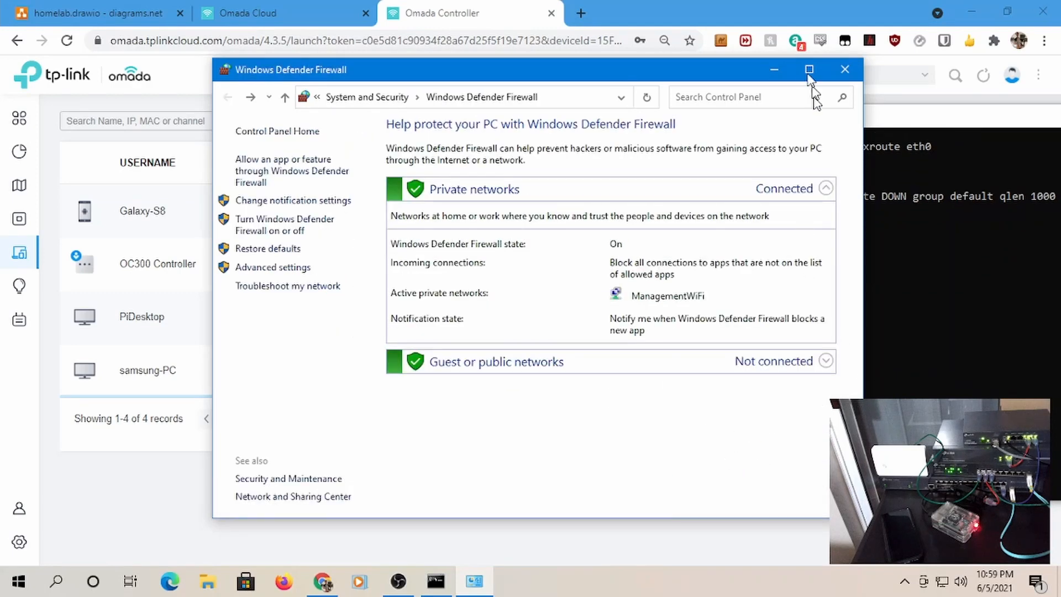
left_click(845, 70)
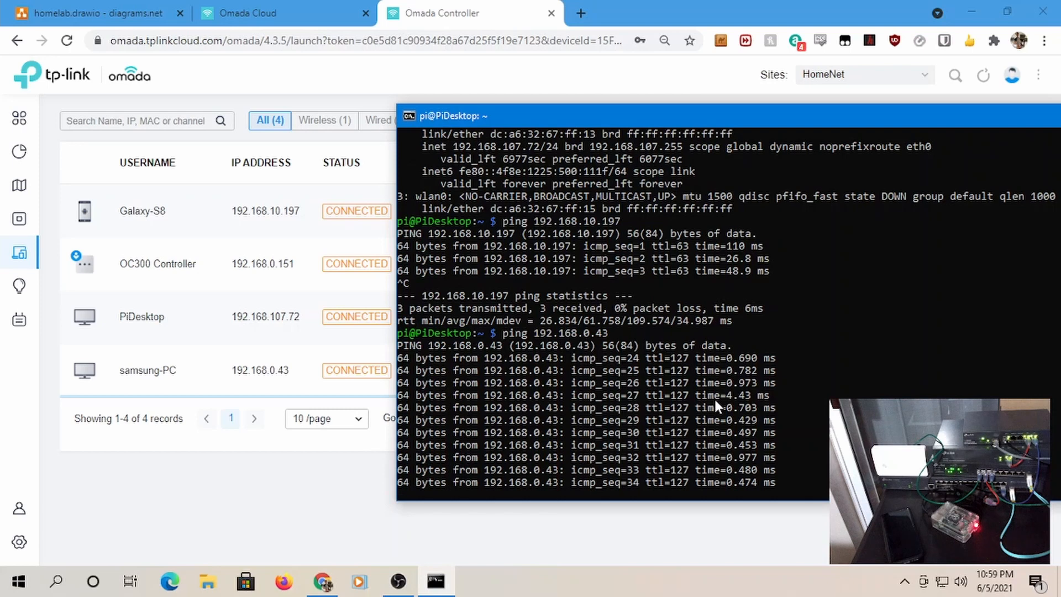
key("ctrl+c")
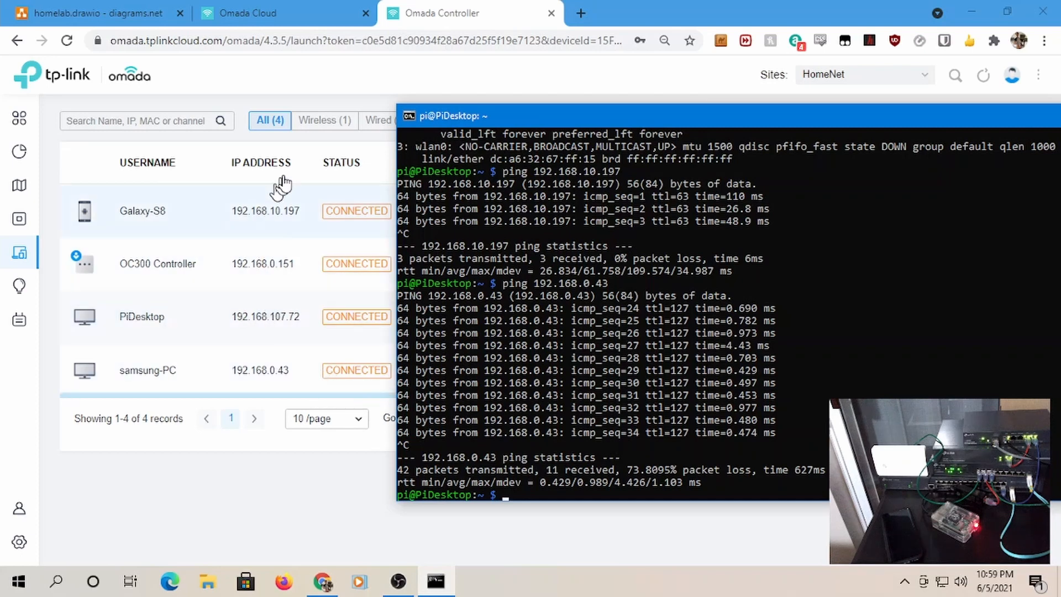
View the Gateway ACL and Switch ACL rule lists in the HomeNet site's network security settings
mouse_move(65, 160)
left_click(22, 541)
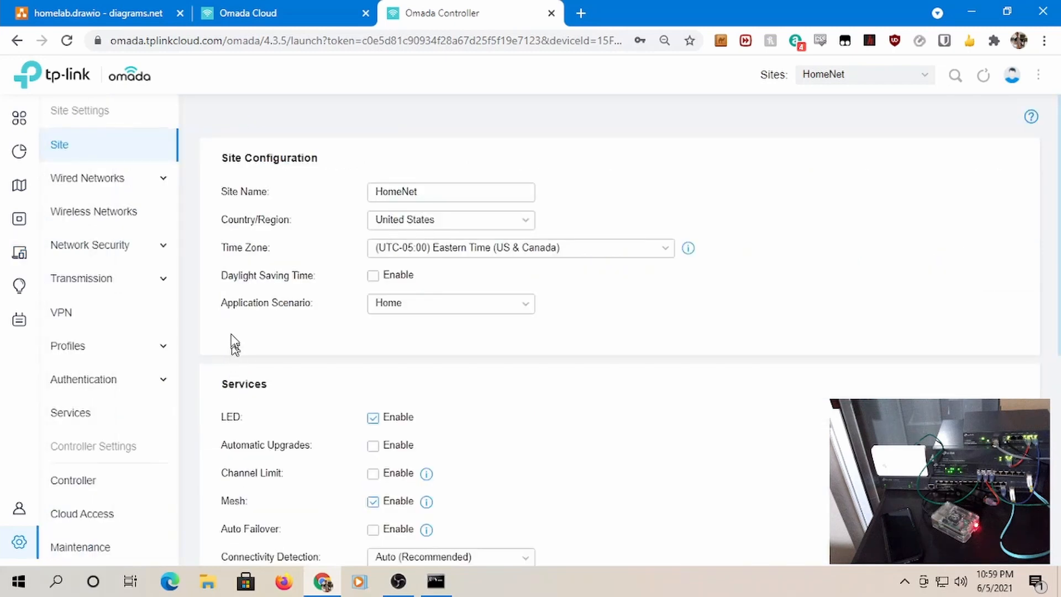
left_click(111, 250)
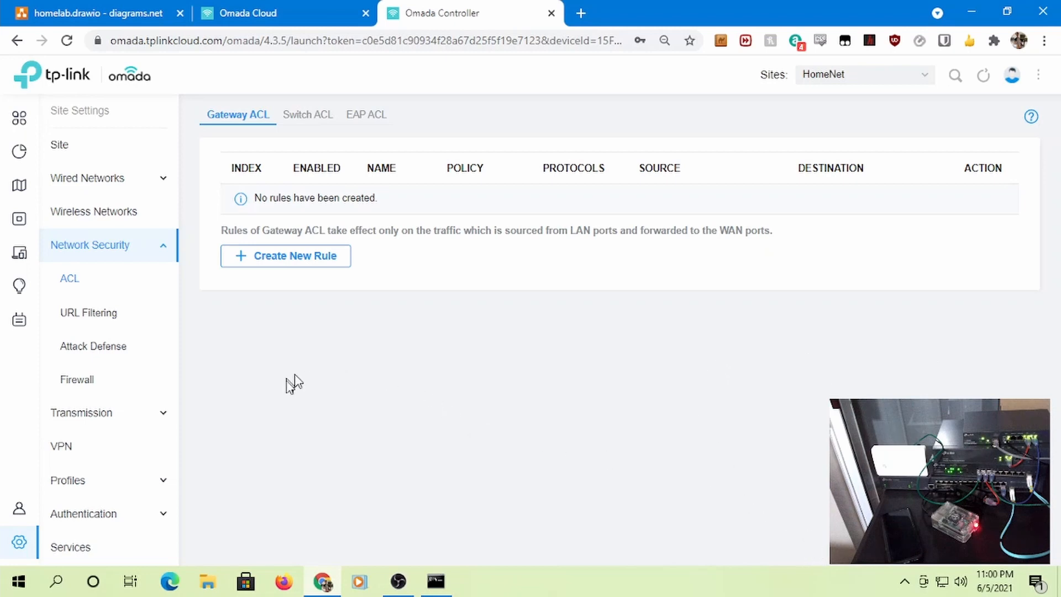
left_click(323, 117)
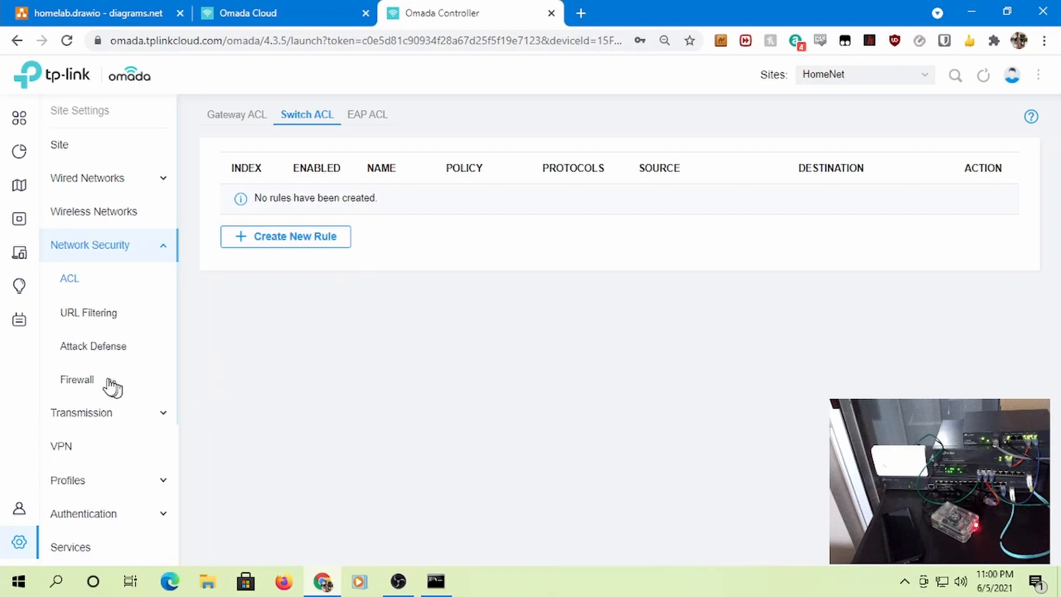
Delete the existing Controller and Router IP groups from the site's group profiles
left_click(89, 476)
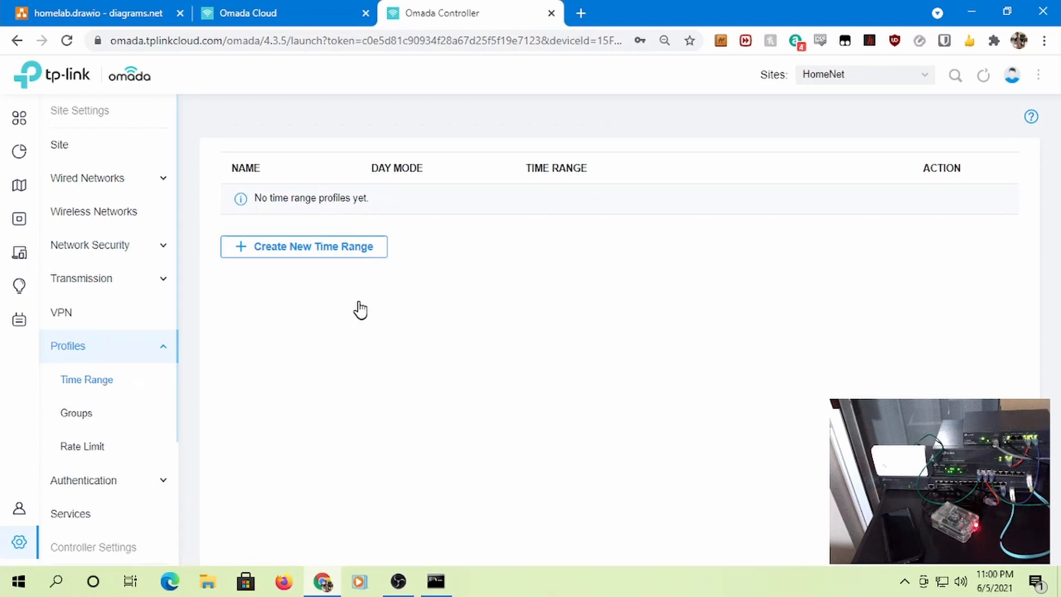
left_click(69, 415)
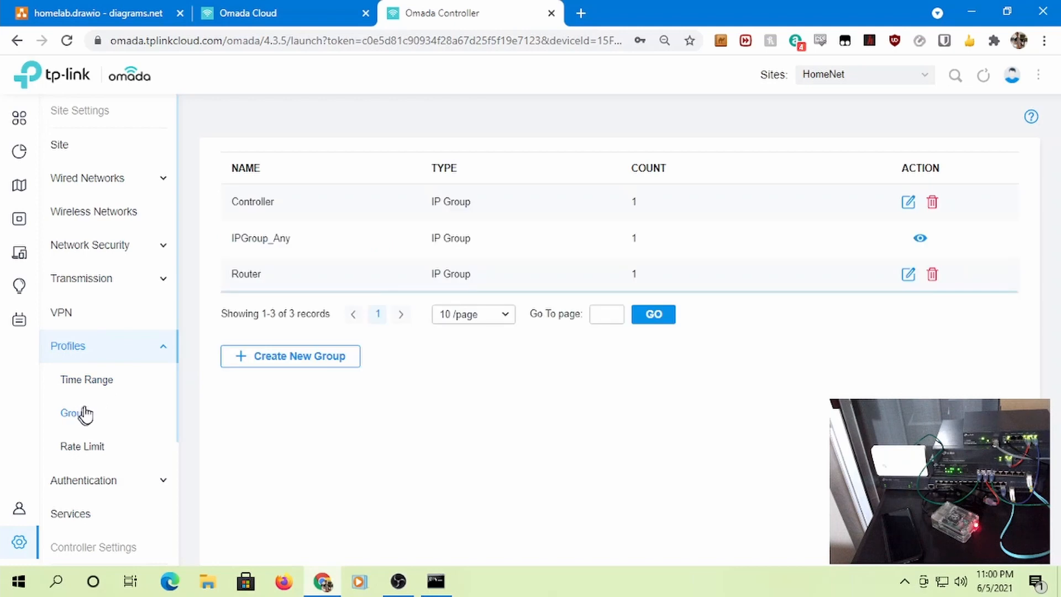
left_click(932, 202)
left_click(392, 293)
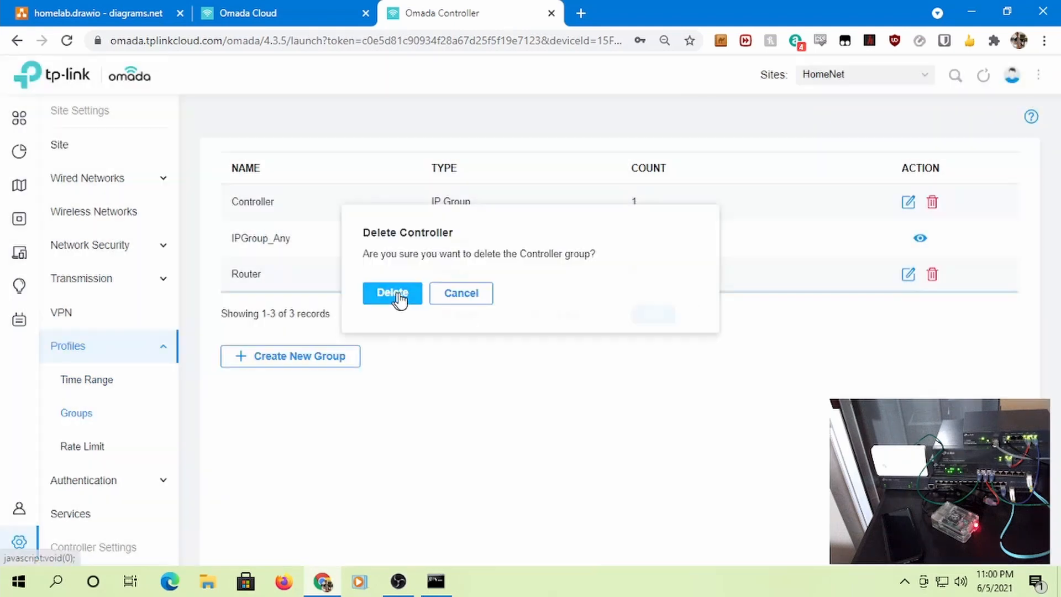
left_click(933, 239)
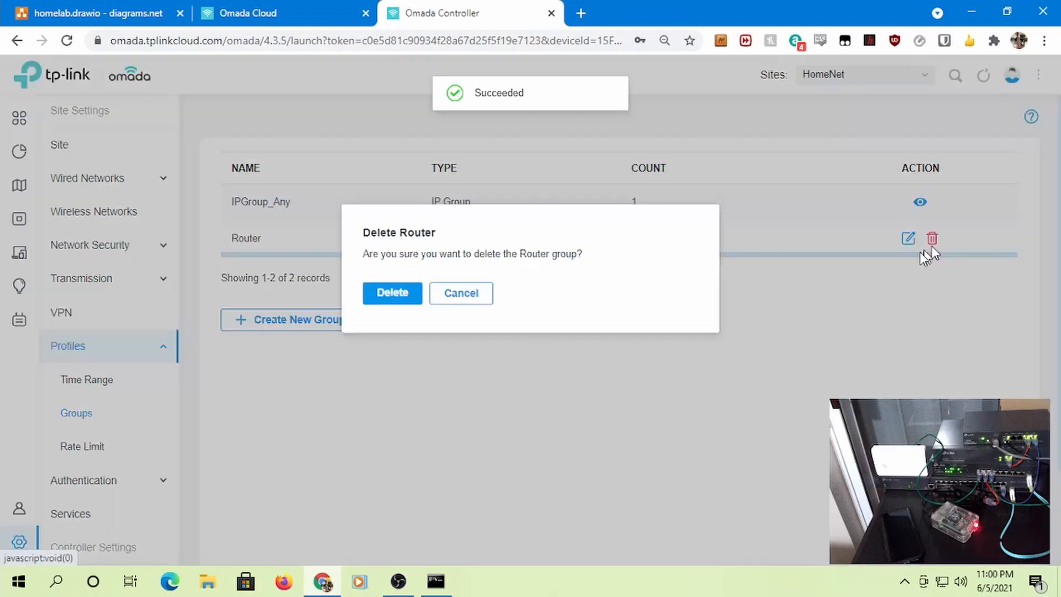
left_click(402, 299)
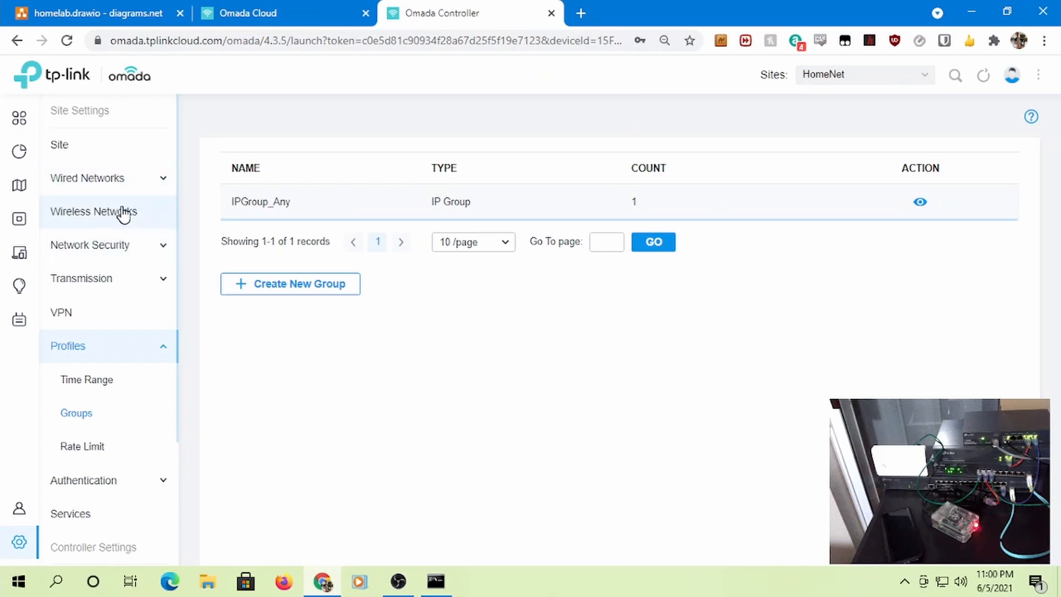
Return to the Switch ACL rules, switching to the firewall settings and back to reload the list
left_click(110, 247)
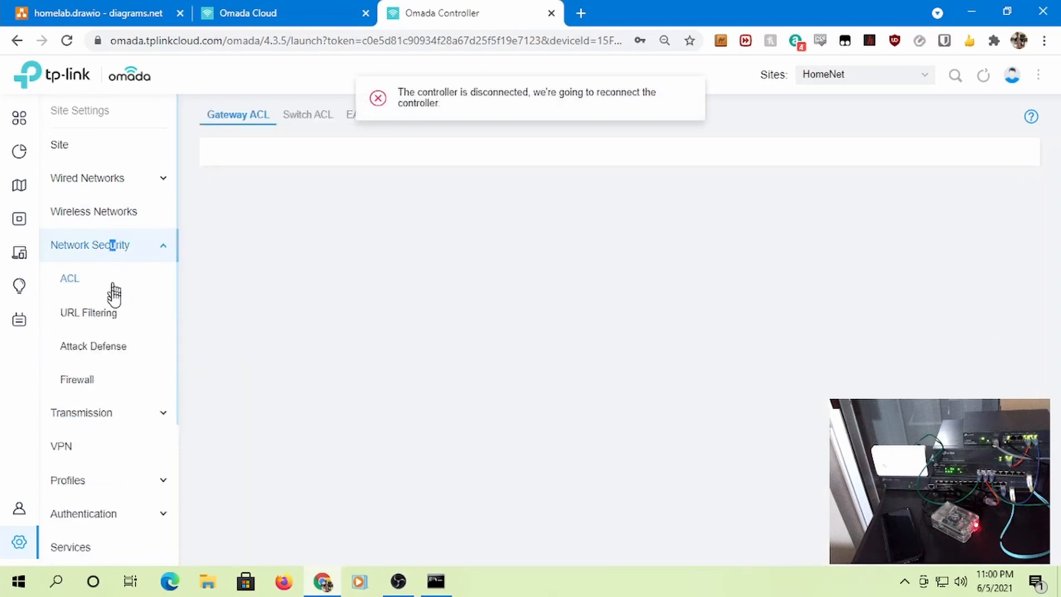
left_click(305, 116)
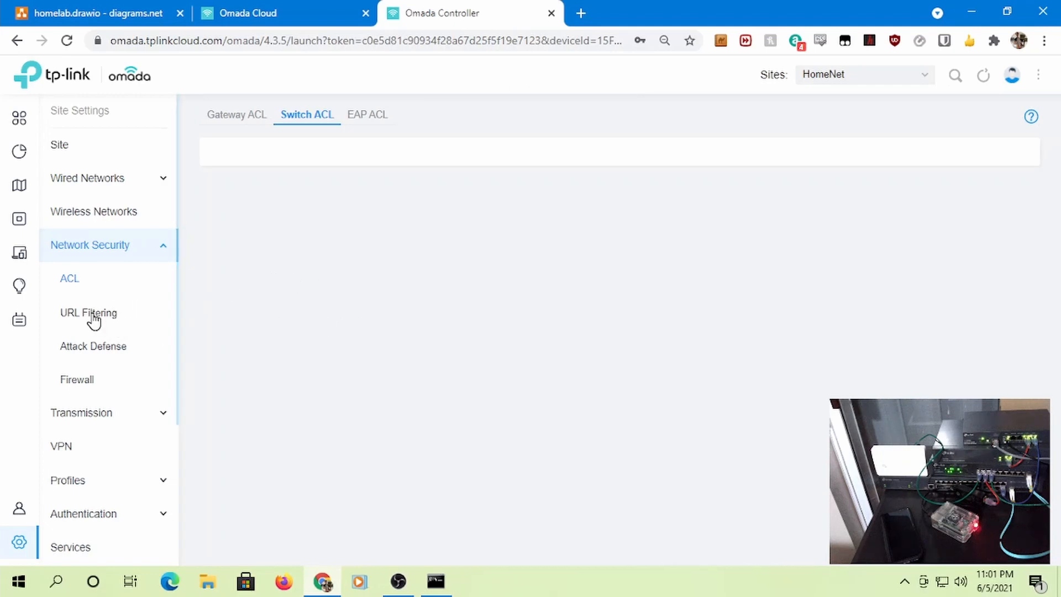
left_click(87, 379)
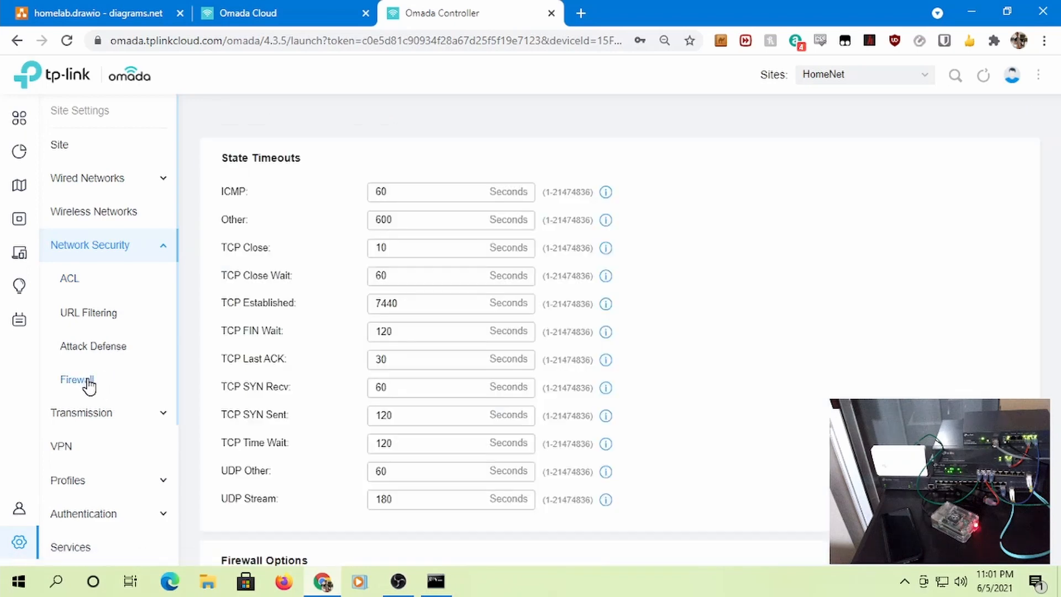
left_click(77, 280)
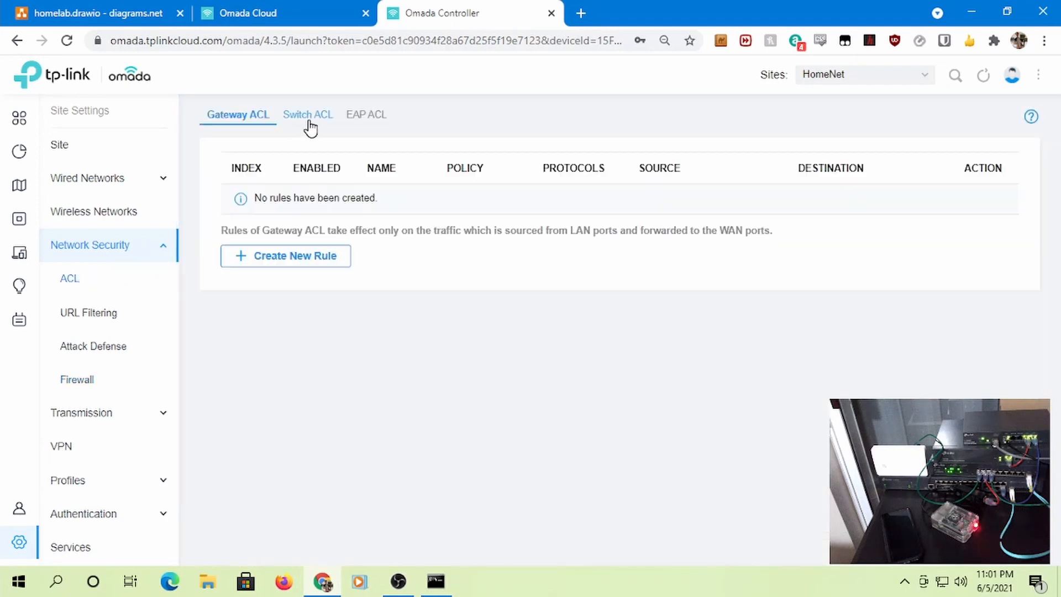
left_click(309, 116)
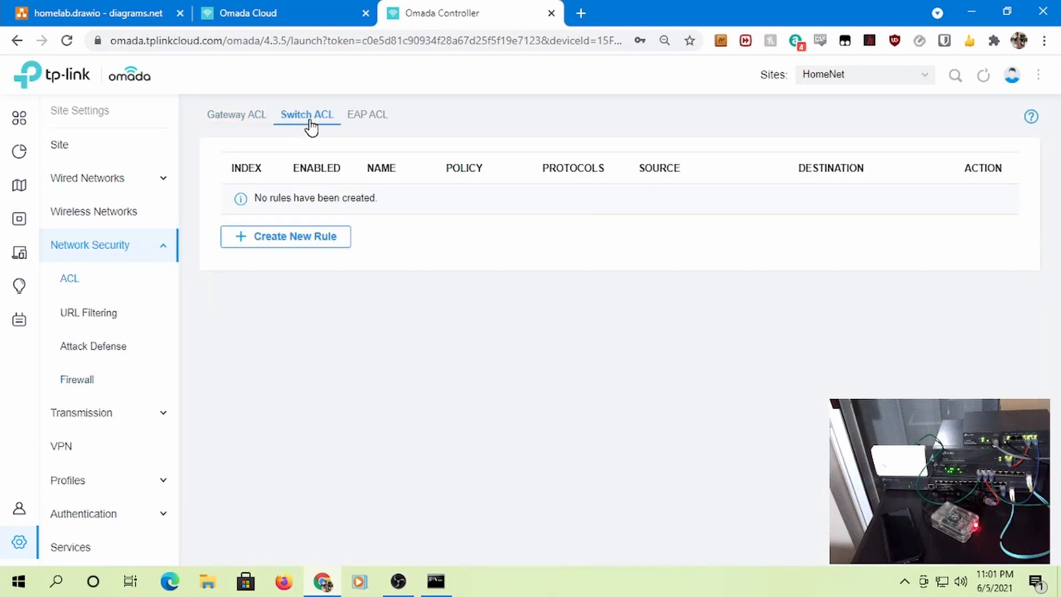
left_click(308, 238)
left_click(391, 190)
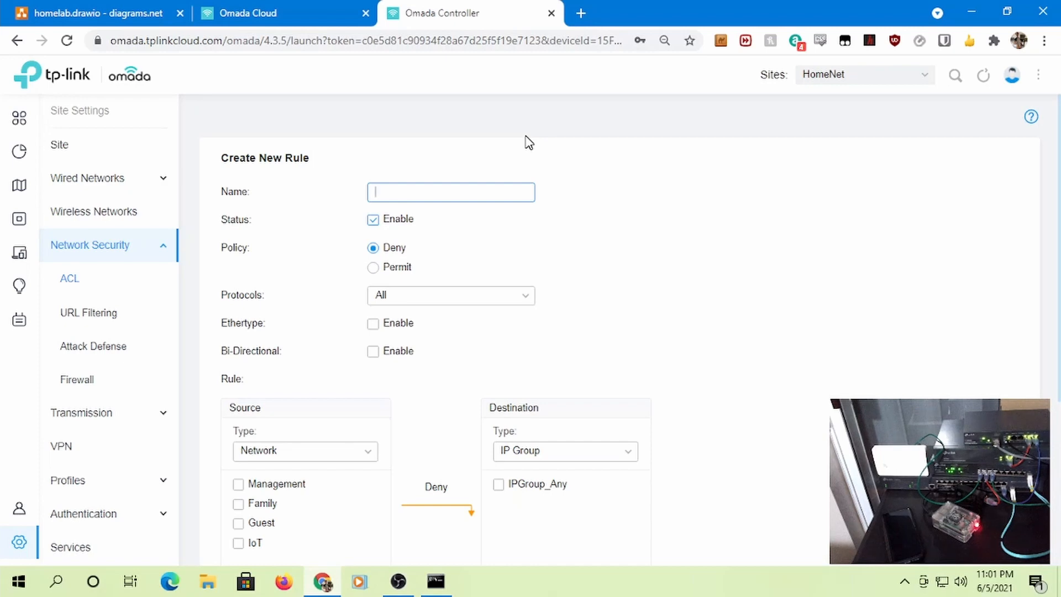
scroll(340, 480, "down", 2)
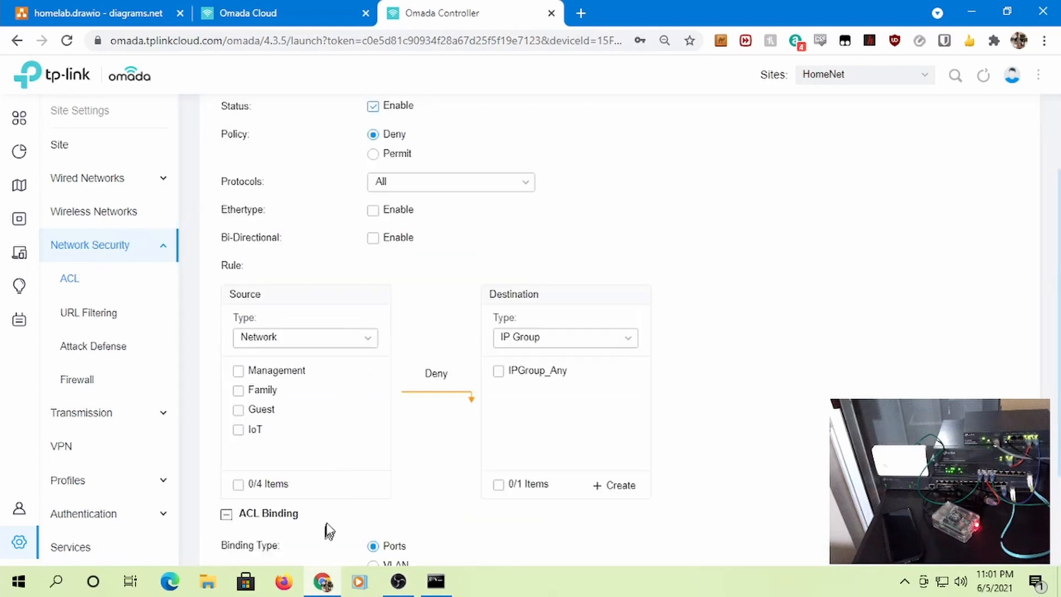
scroll(345, 527, "down", 3)
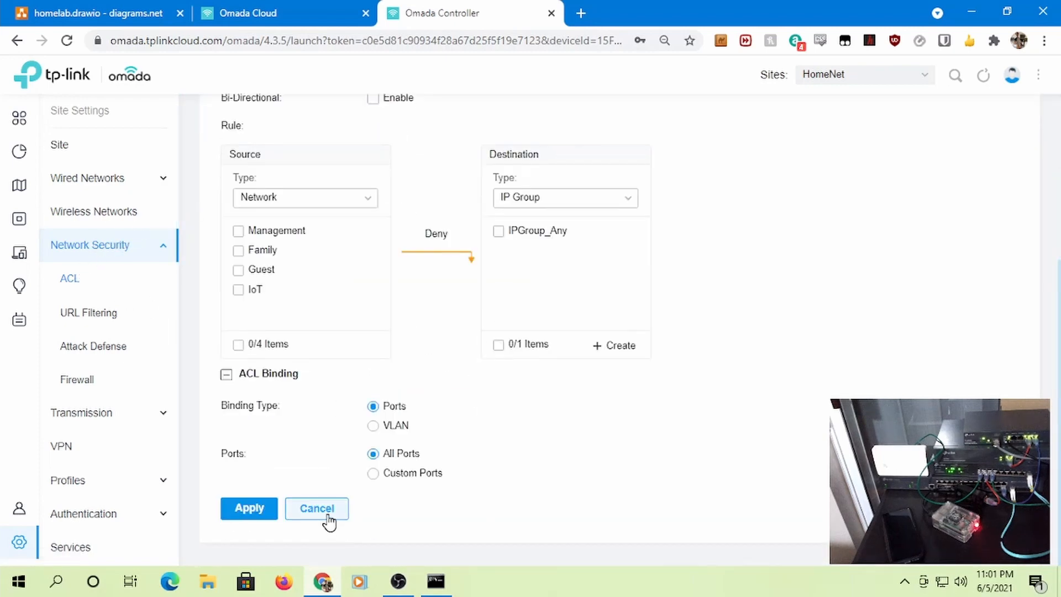
left_click(324, 515)
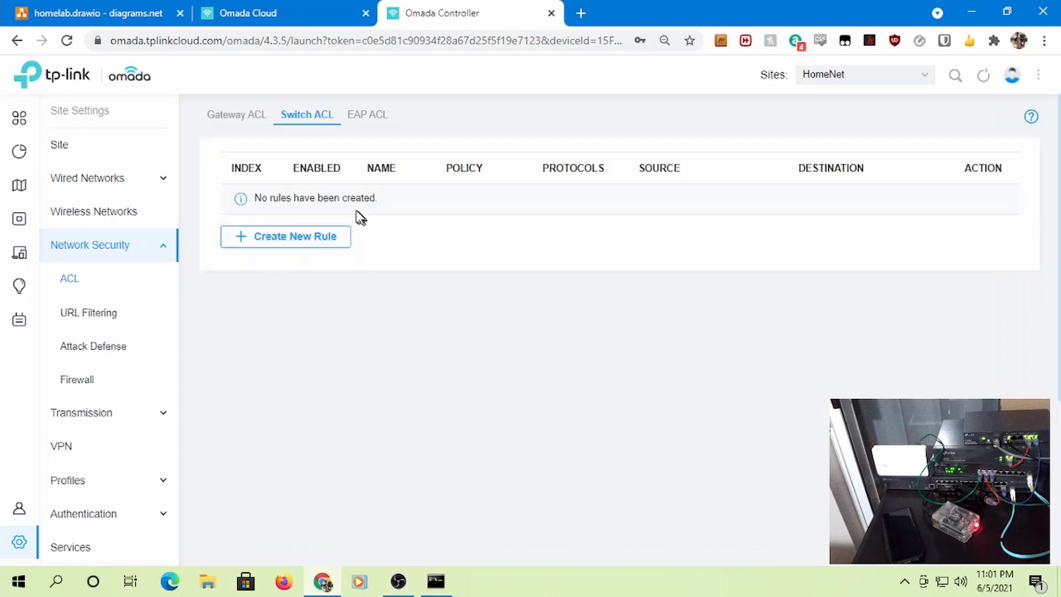
Check the Gateway ACL's scope, and start a new Switch ACL rule named "Allow Access to Router and Controller"
left_click(252, 120)
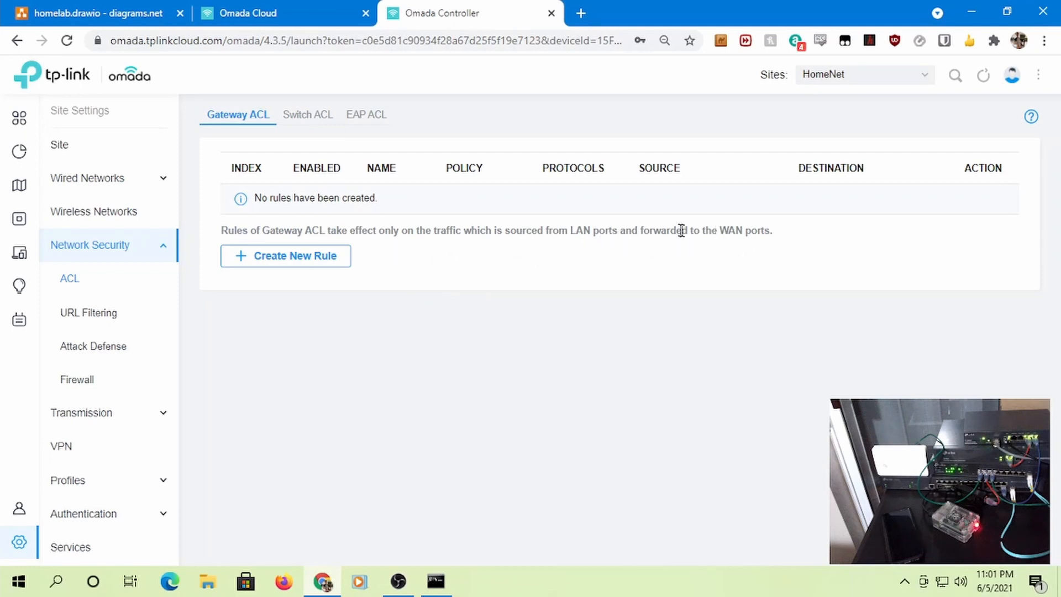
left_click(309, 115)
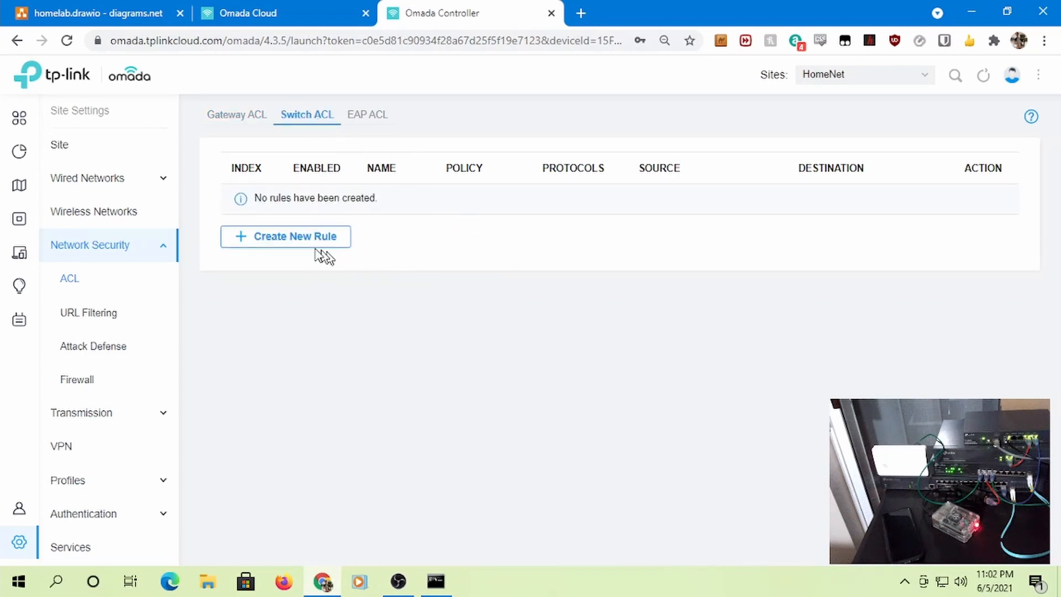
left_click(287, 238)
left_click(412, 196)
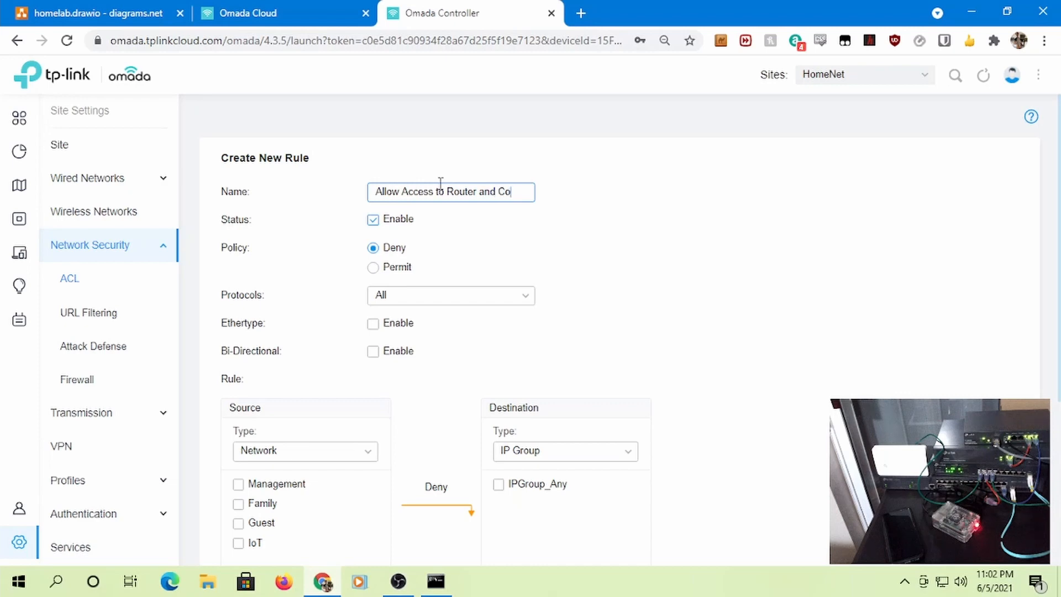
type("ller")
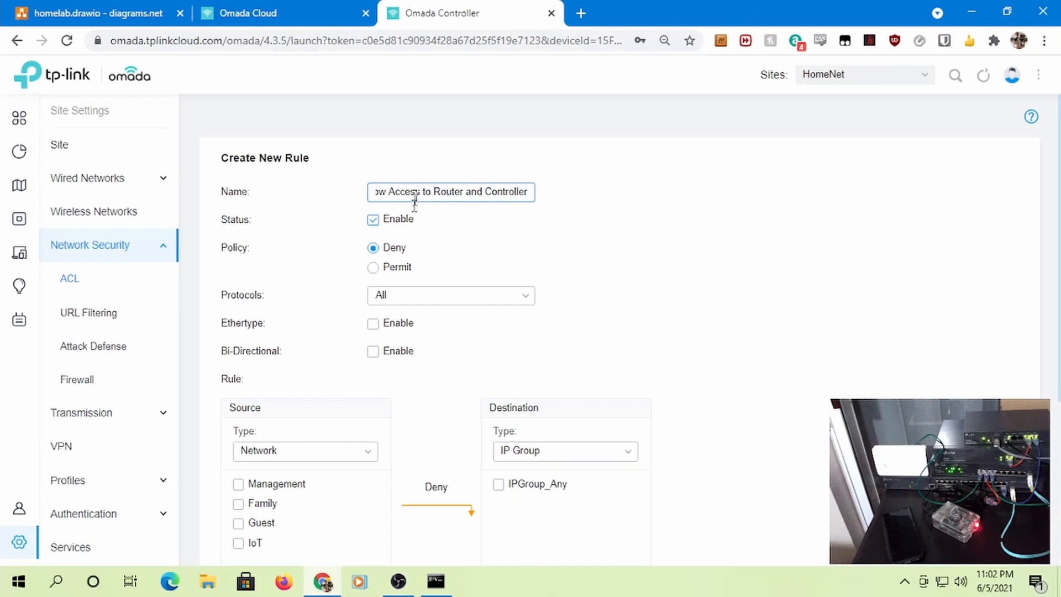
Set the new rule's policy to Permit, make it bi-directional, and use the IP group IPGroup_Any as its source
left_click(387, 268)
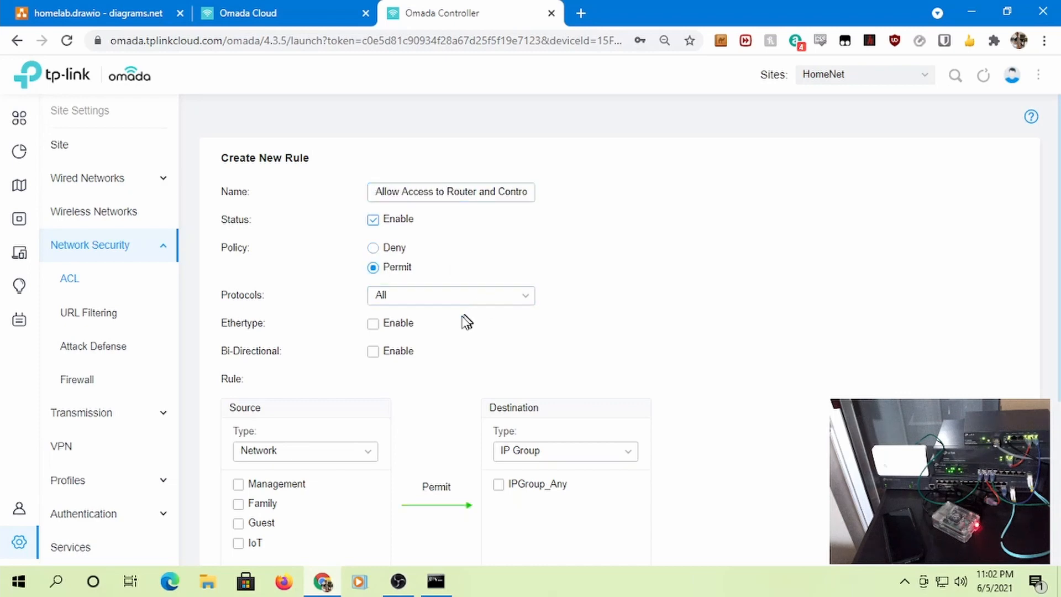
left_click(397, 353)
scroll(586, 248, "down", 2)
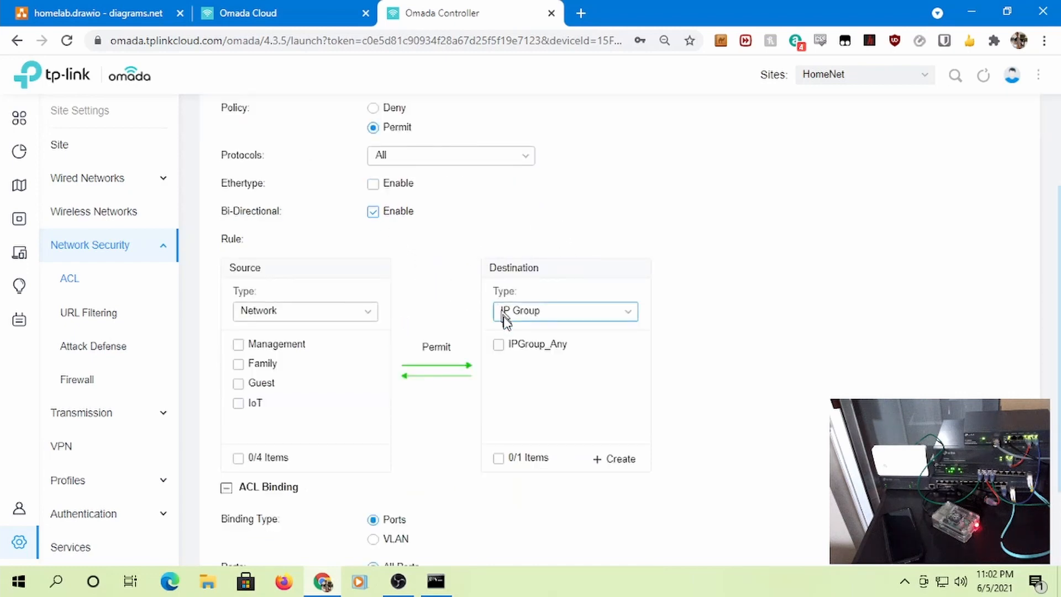
left_click(289, 311)
left_click(285, 360)
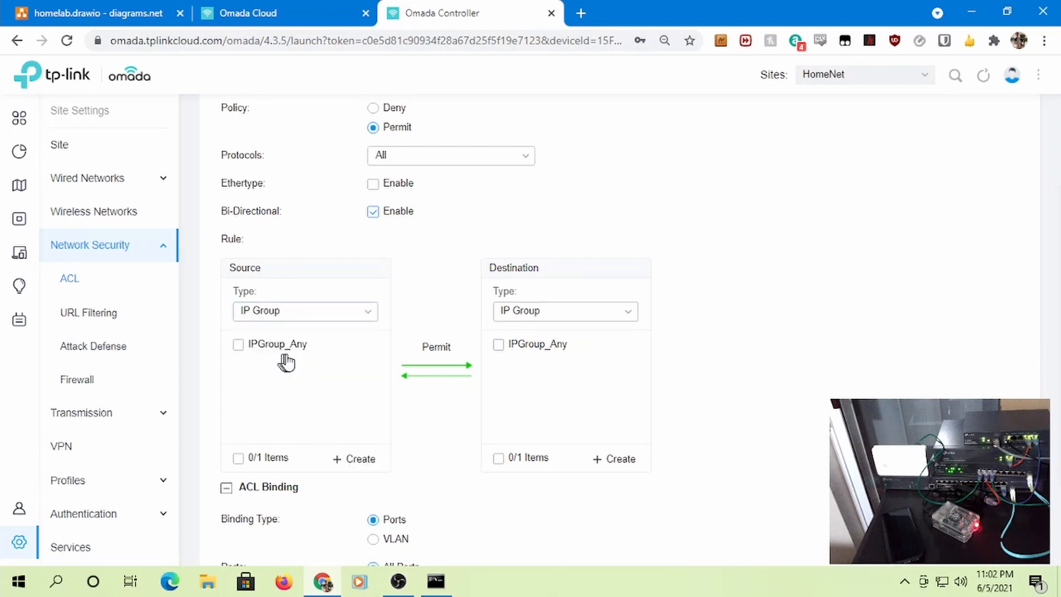
left_click(239, 346)
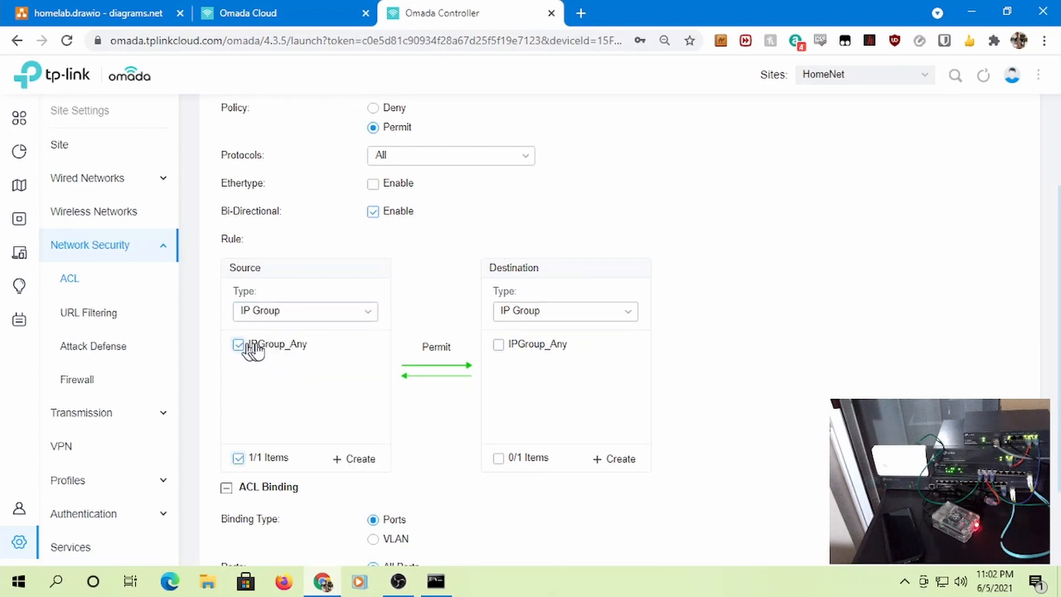
Create a destination IP group named Router with subnet 192.168.0.1/32 and select it as the rule's destination
left_click(545, 315)
left_click(774, 327)
left_click(631, 437)
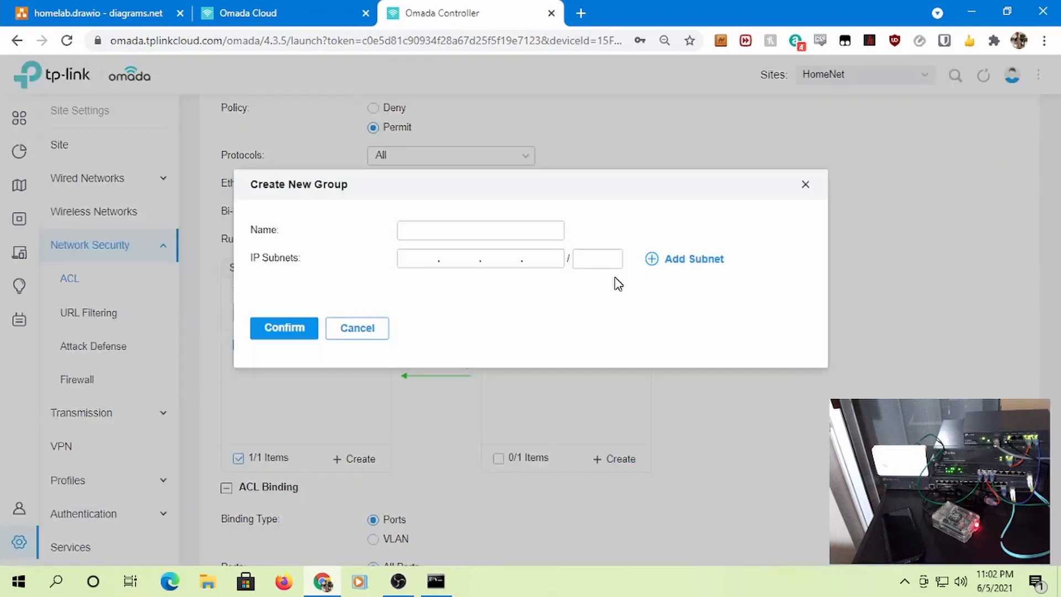
left_click(450, 236)
key("Tab")
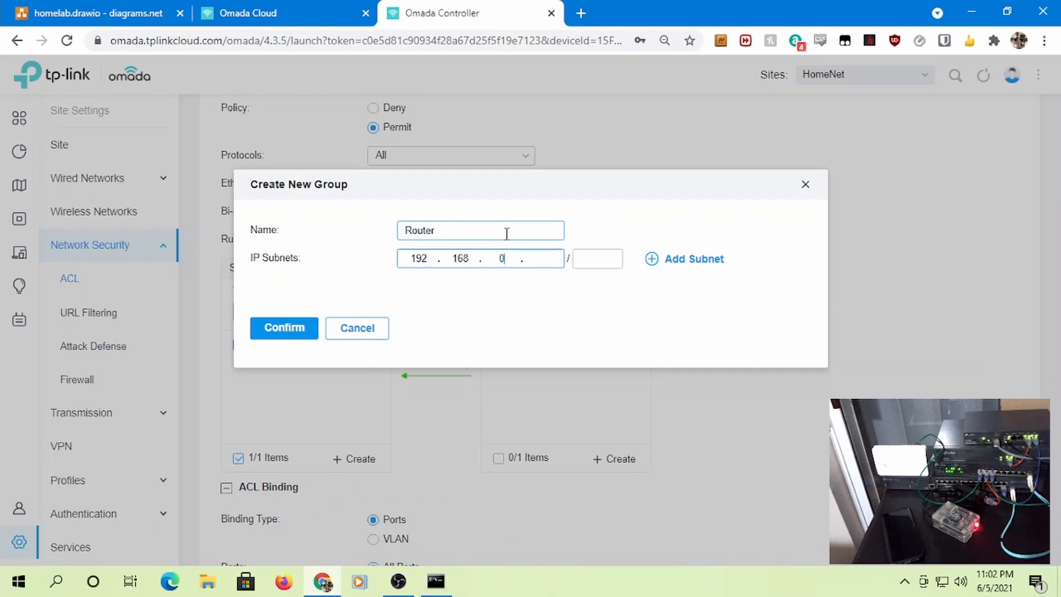
key("Tab")
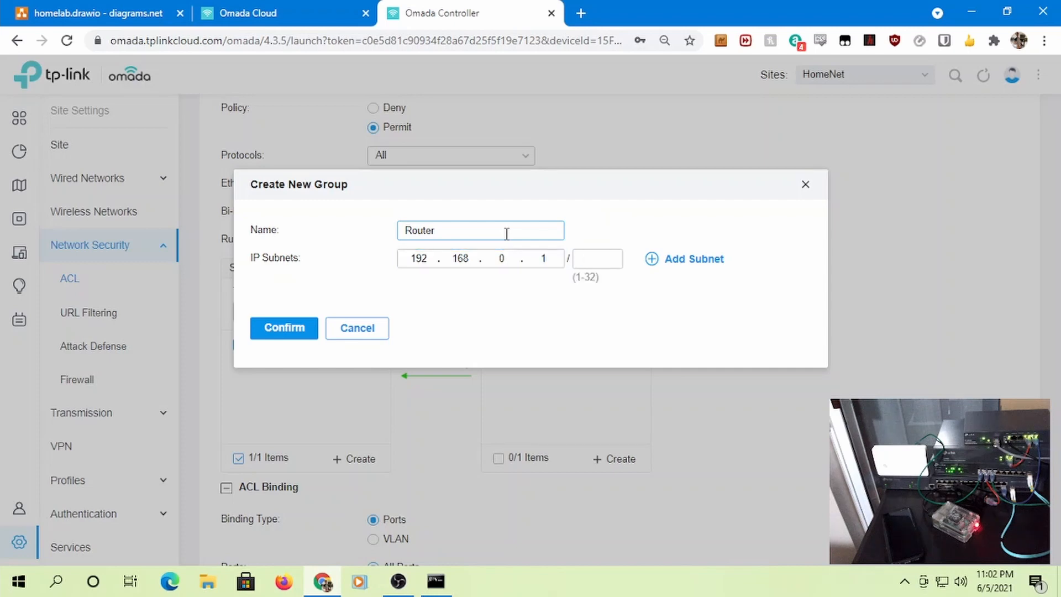
left_click(288, 337)
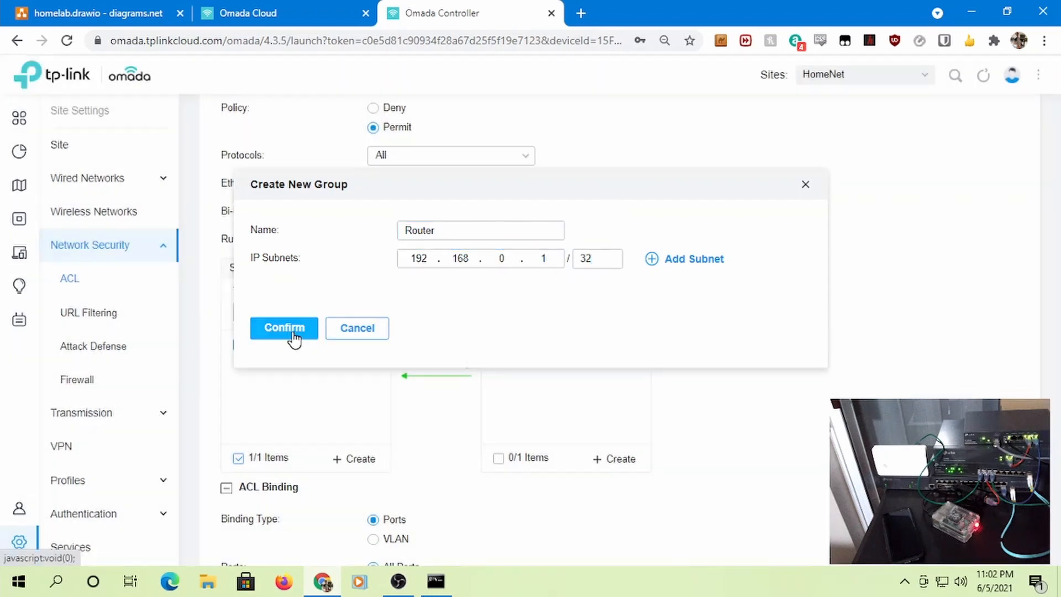
left_click(499, 364)
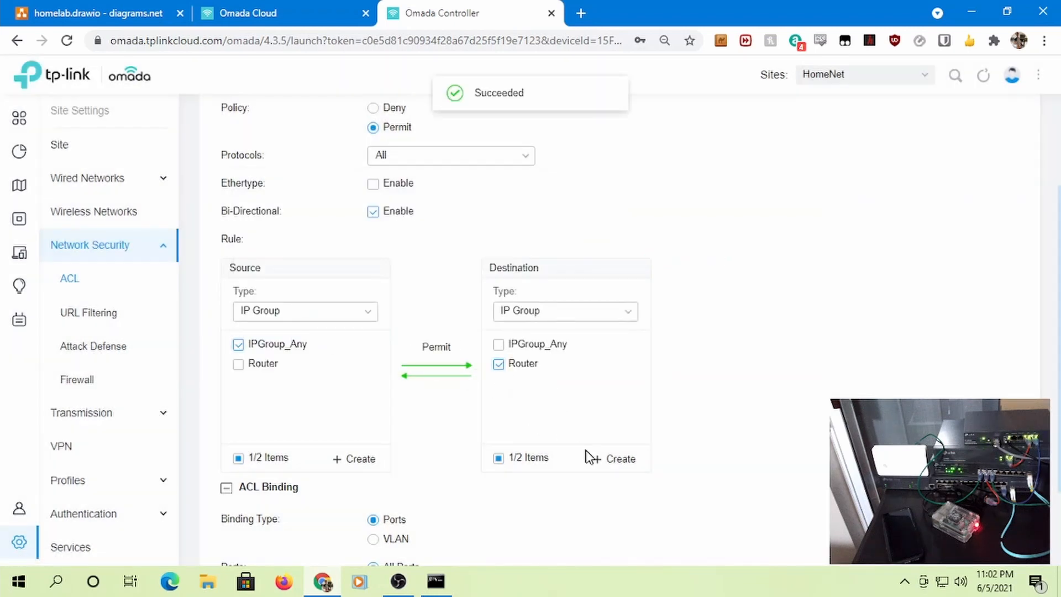
Try to create a second destination IP group named Controller with the address 192.168.0.151
left_click(615, 463)
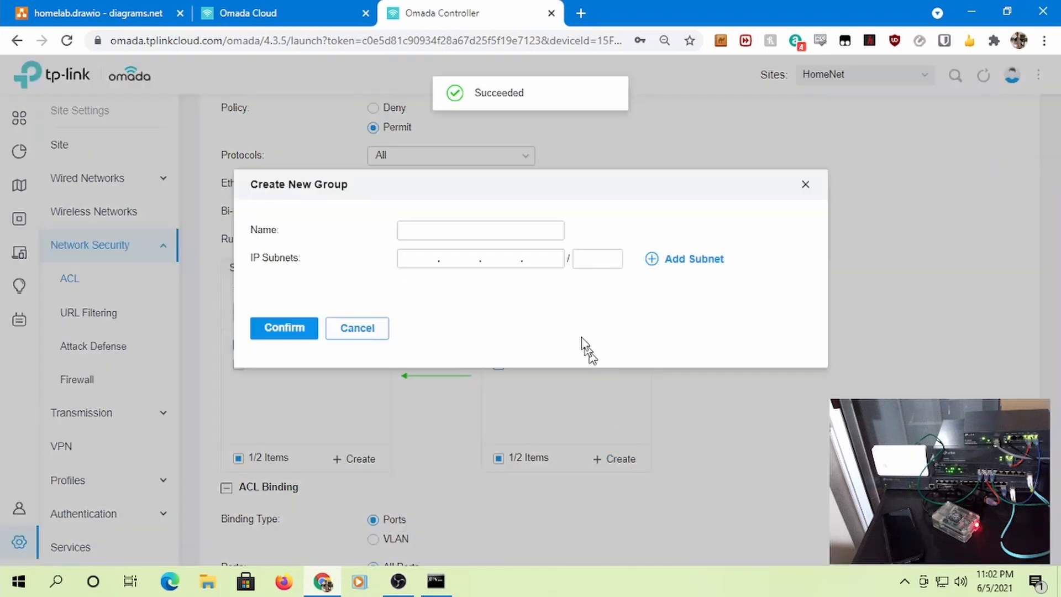
left_click(457, 231)
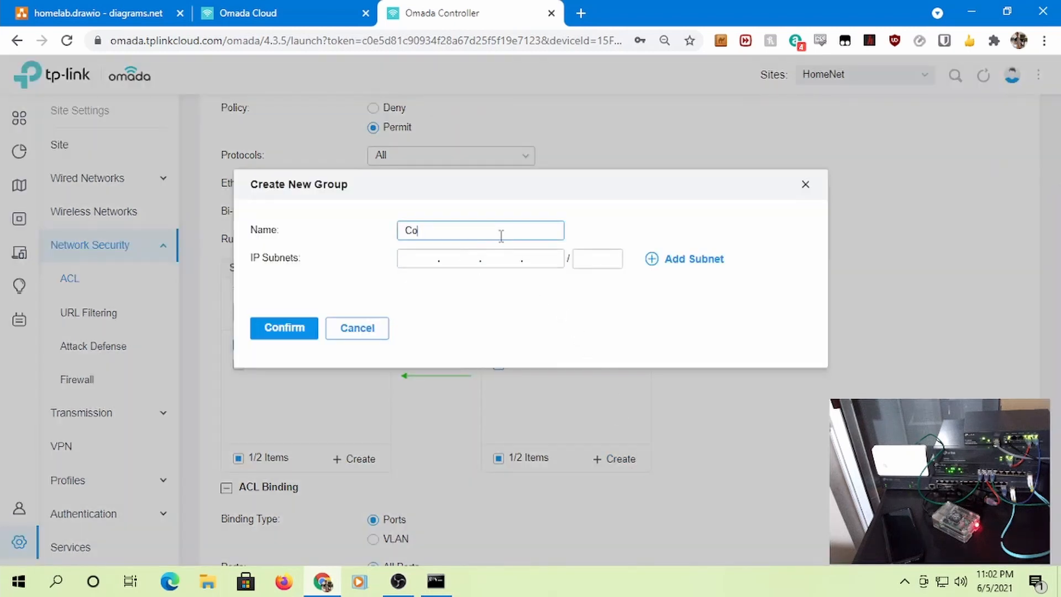
type("Controller")
key("Tab")
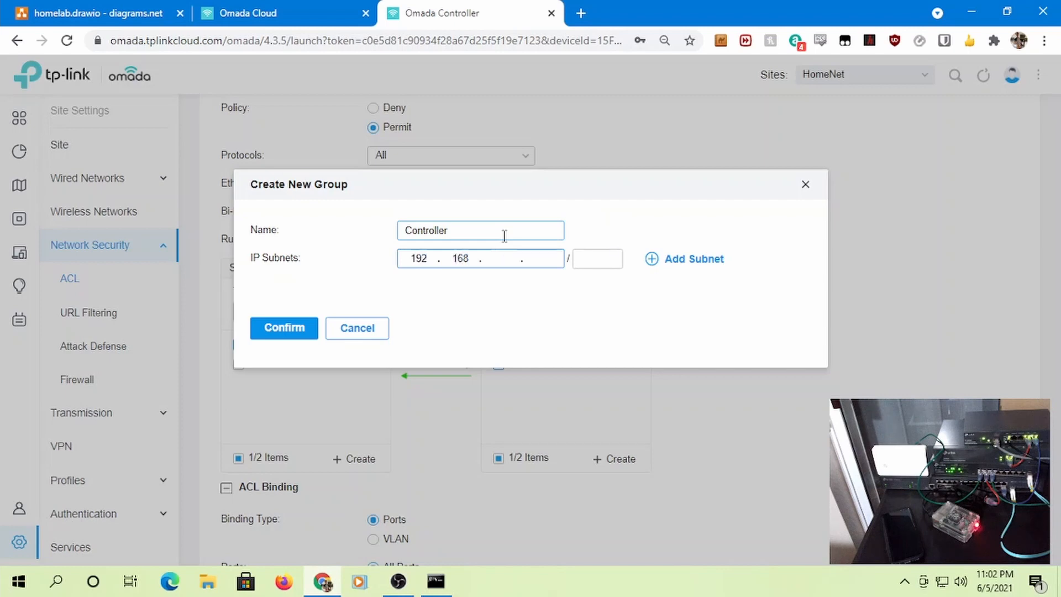
type("192.168.0.151")
key("Tab")
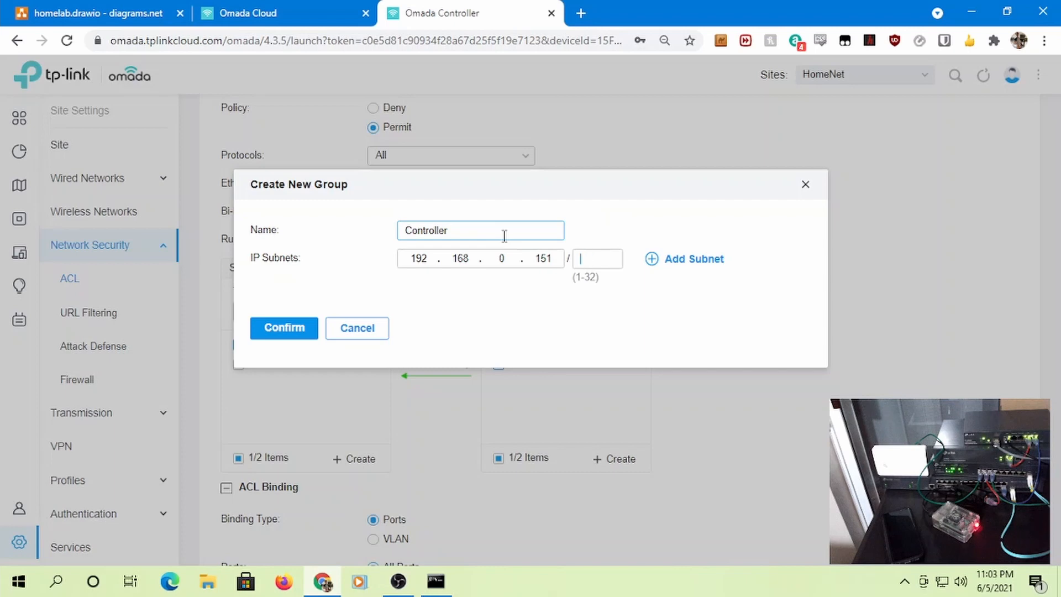
left_click(288, 332)
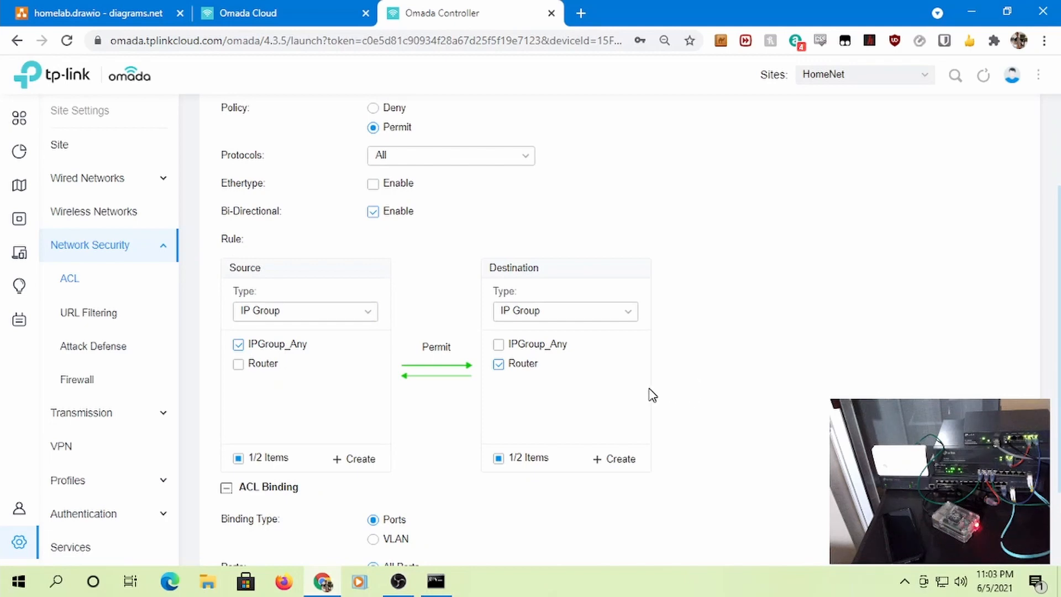
Refresh the destination groups by switching the destination type to Network and back to IP Group
left_click(549, 317)
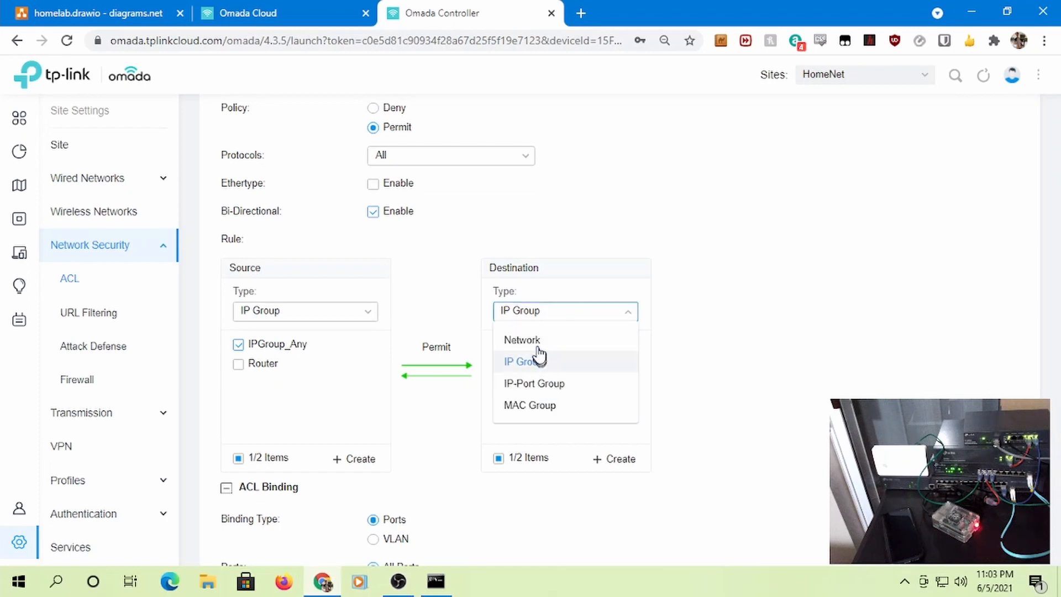
left_click(543, 341)
left_click(553, 317)
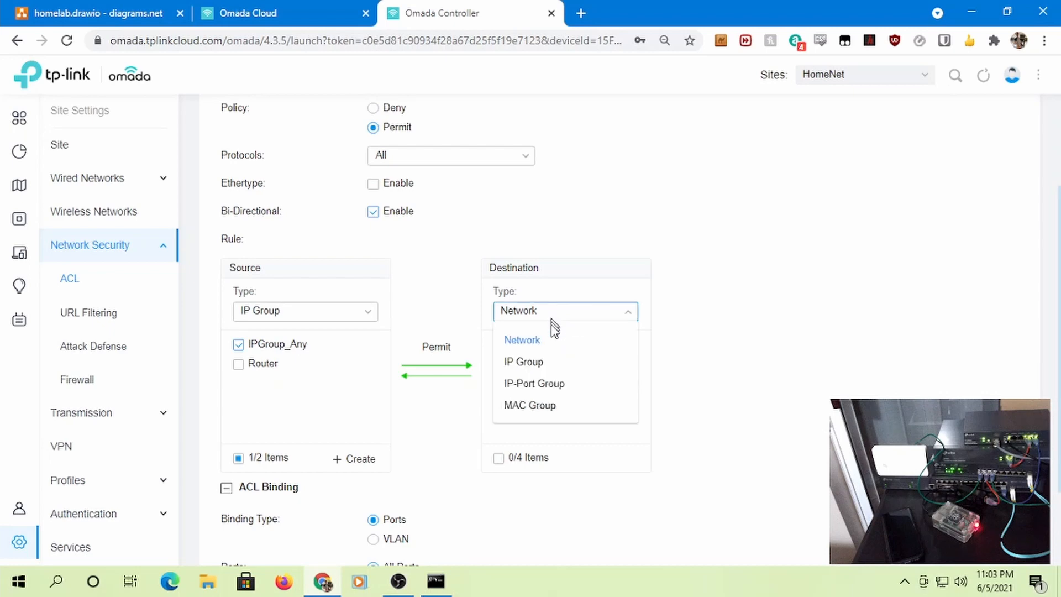
left_click(540, 362)
scroll(542, 435, "down", 2)
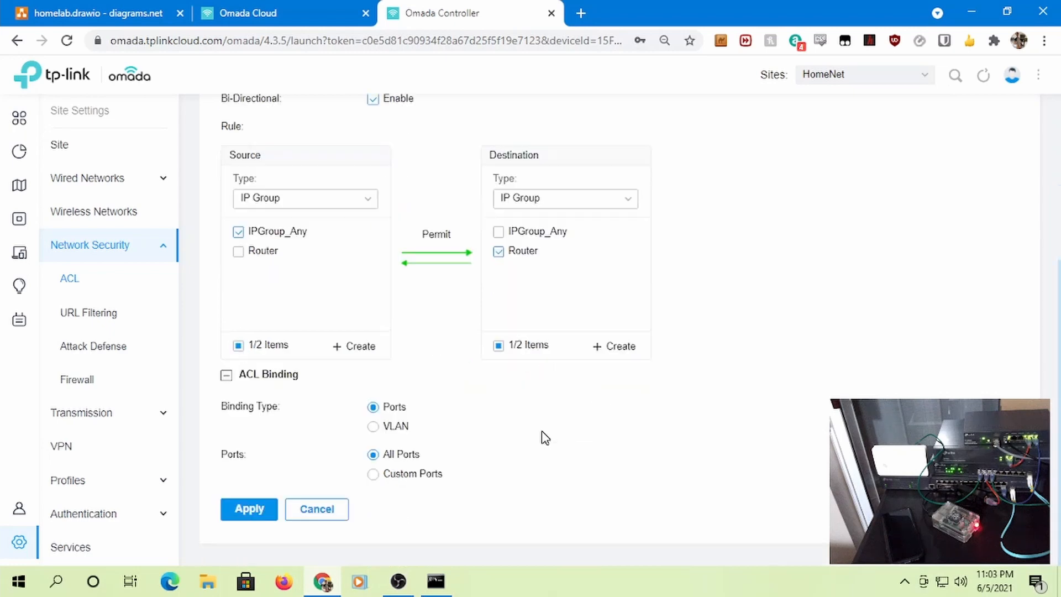
scroll(563, 433, "up", 3)
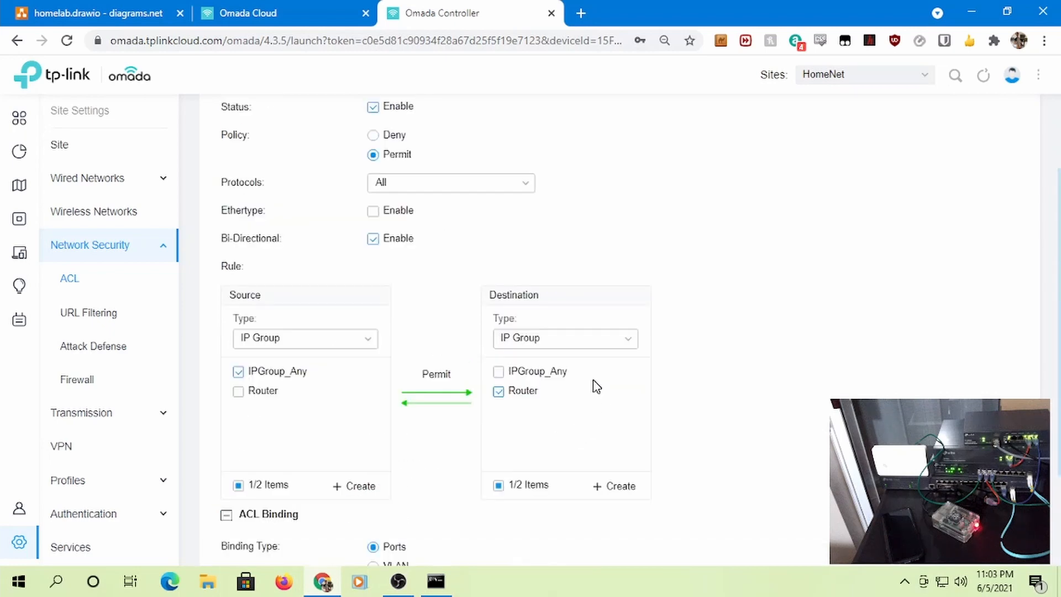
Create an IP group named Controller with subnet 192.168.0.151/32 and add it to the rule's destinations
left_click(624, 488)
left_click(479, 231)
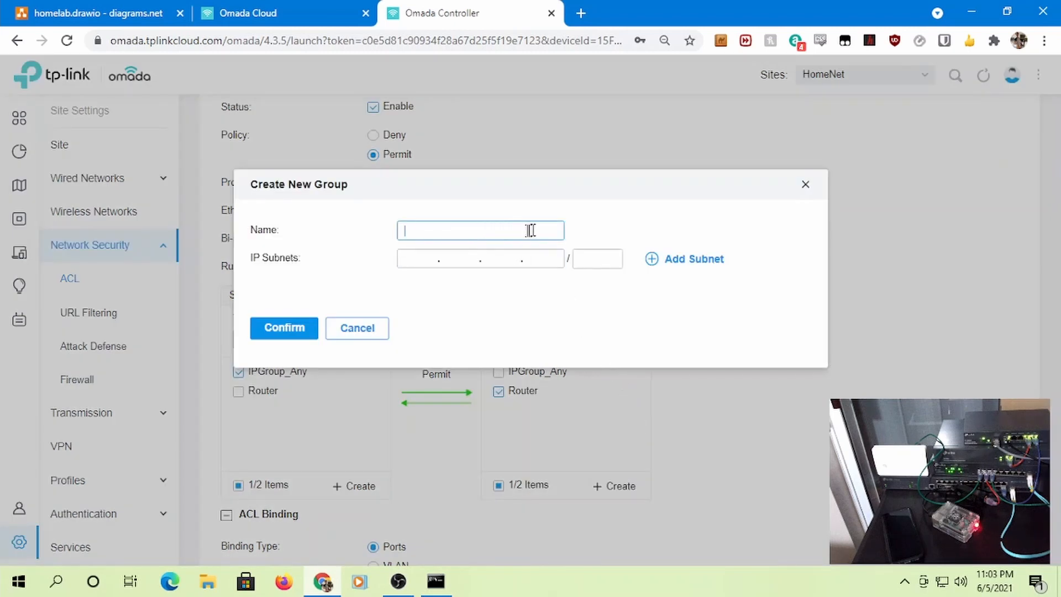
type("Controller")
key("Tab")
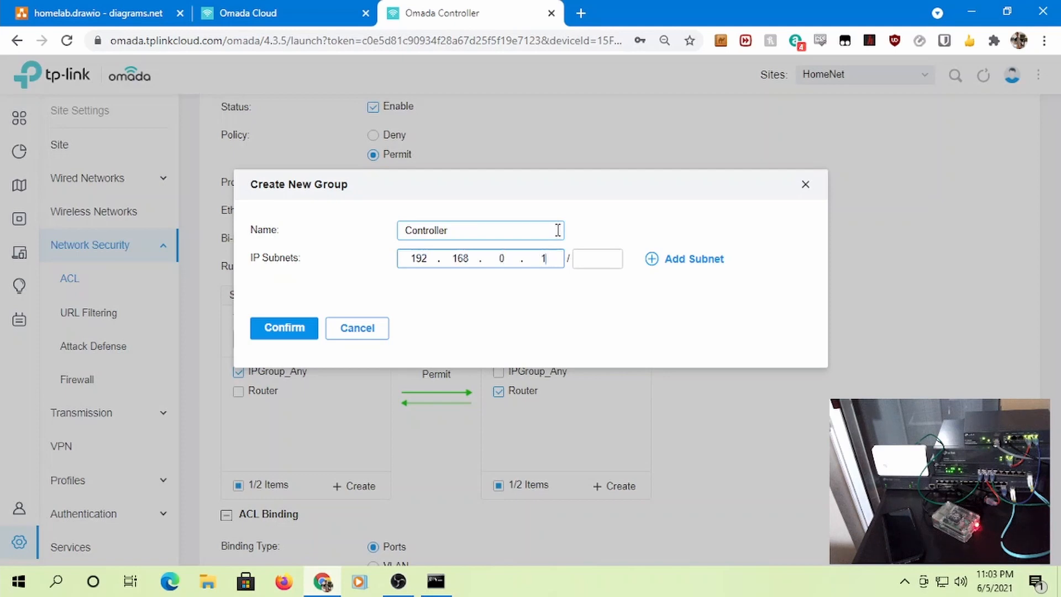
key("Tab")
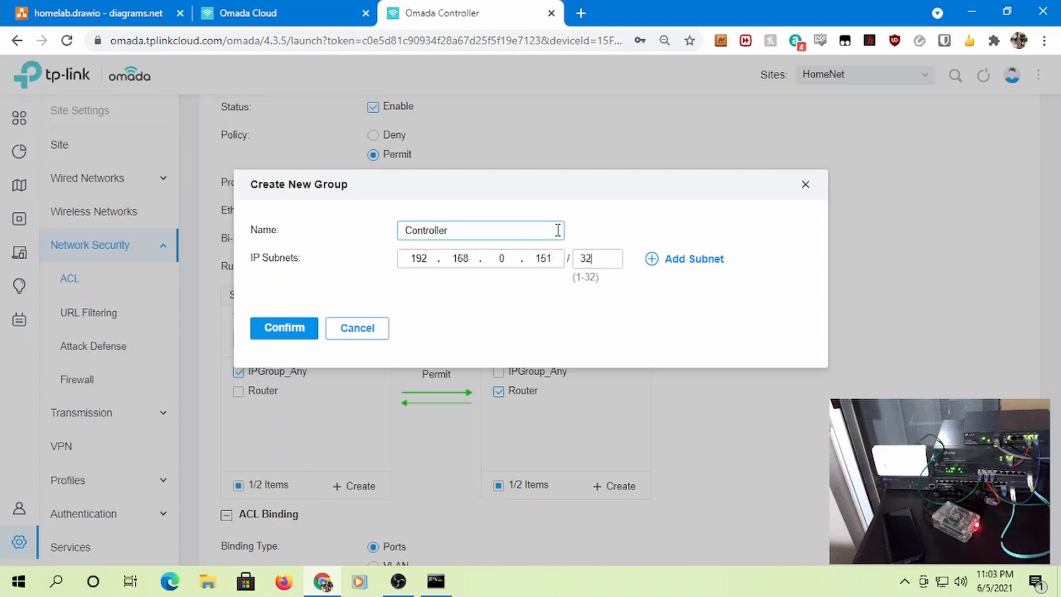
left_click(292, 330)
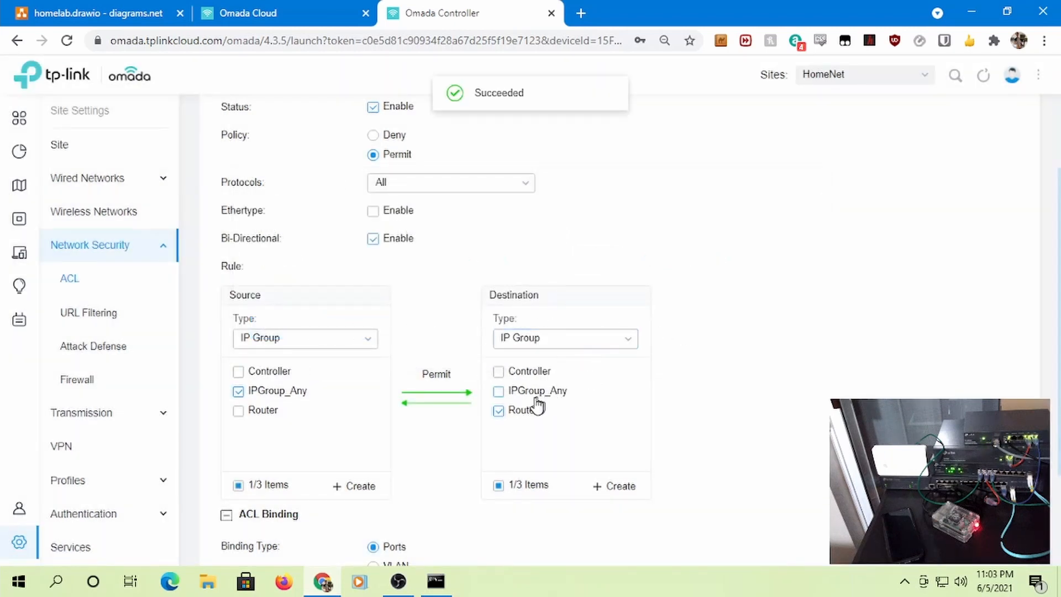
left_click(497, 372)
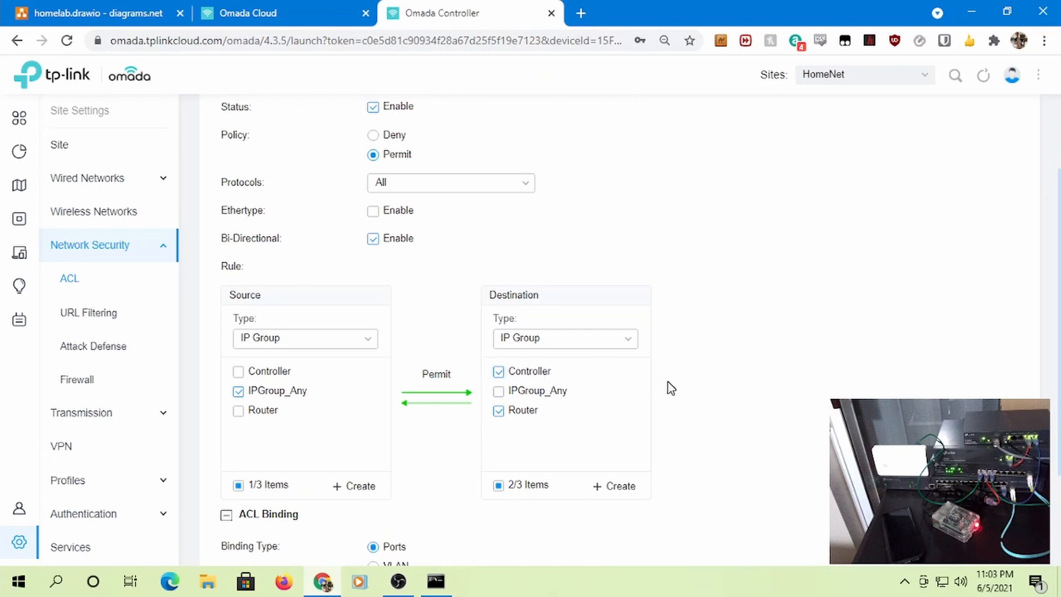
Review the permit rule's settings and try to apply it with the binding on all ports
scroll(668, 381, "down", 2)
scroll(409, 332, "up", 4)
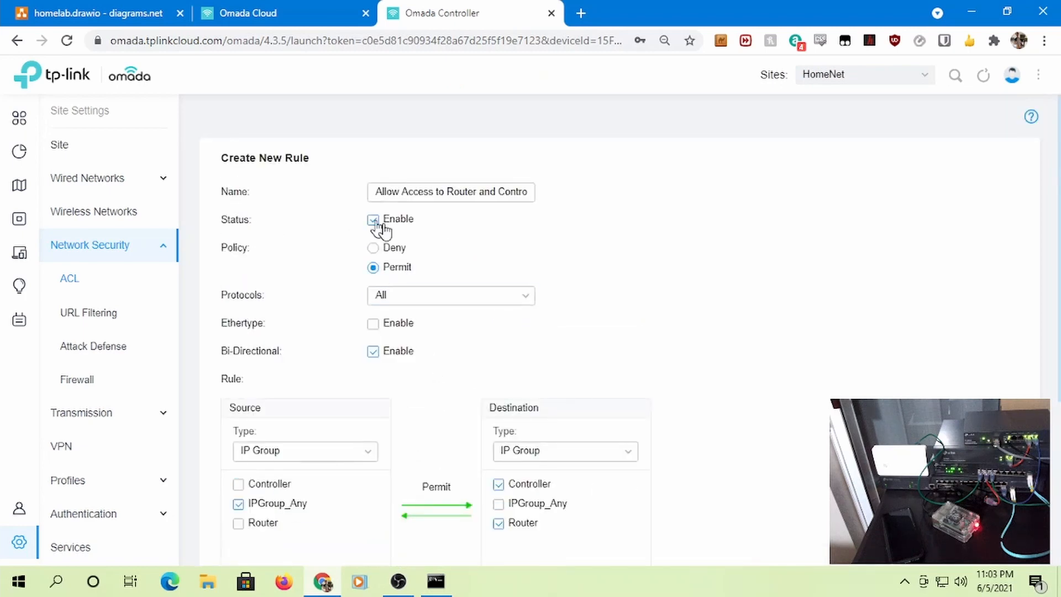
scroll(399, 271, "down", 4)
left_click(259, 511)
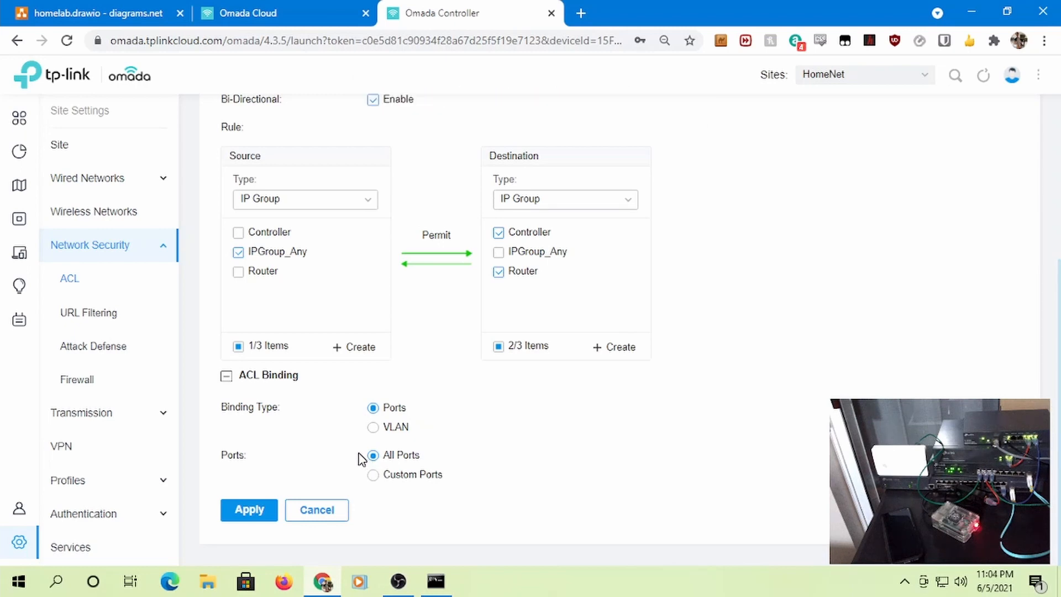
left_click(239, 514)
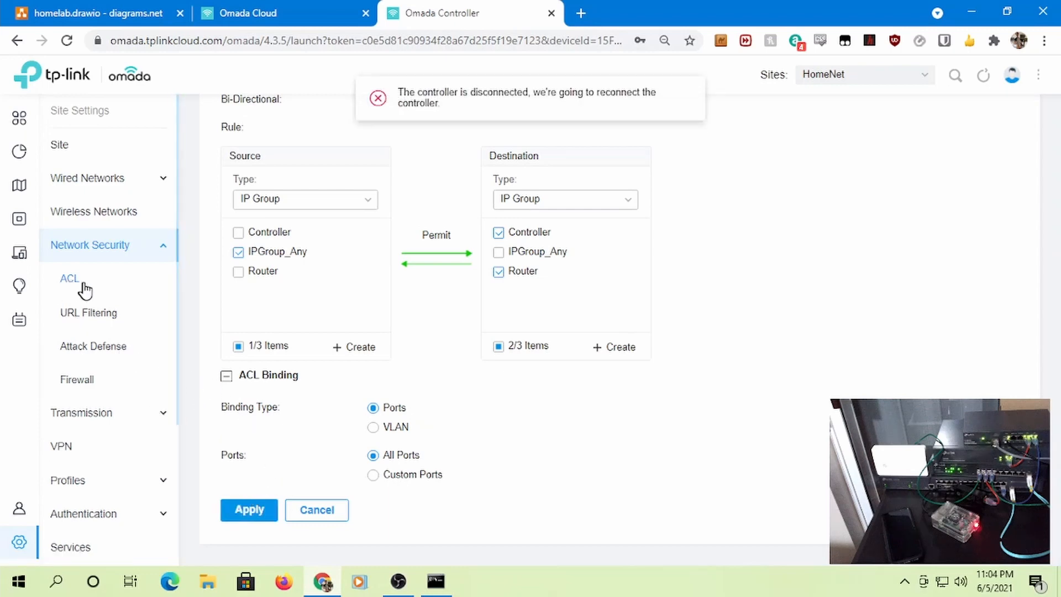
Check the Switch ACL list for the new rule, then look through the site configuration and wired Internet settings
left_click(97, 319)
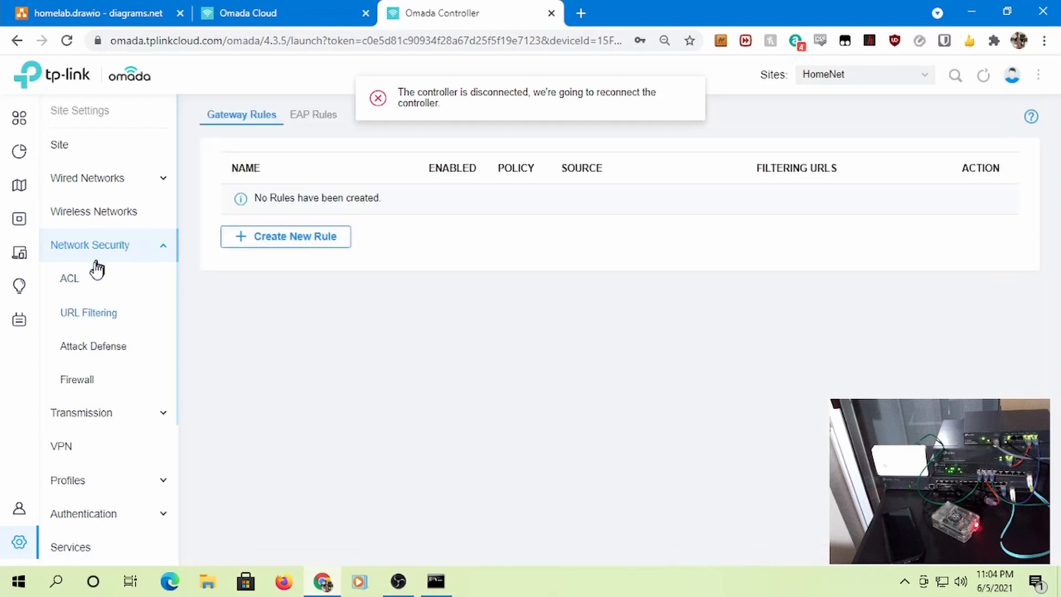
left_click(73, 285)
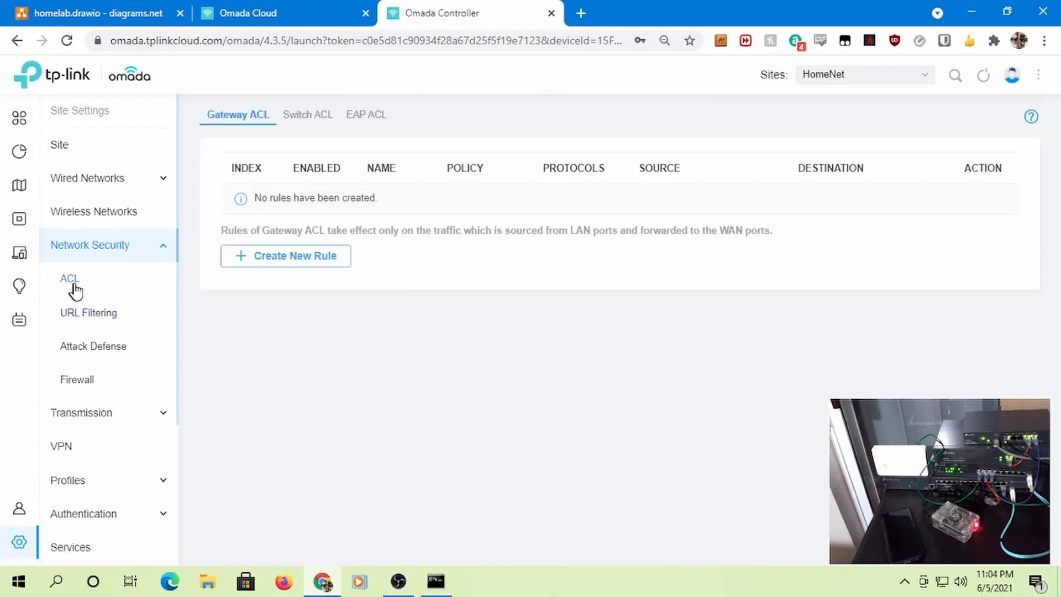
left_click(320, 115)
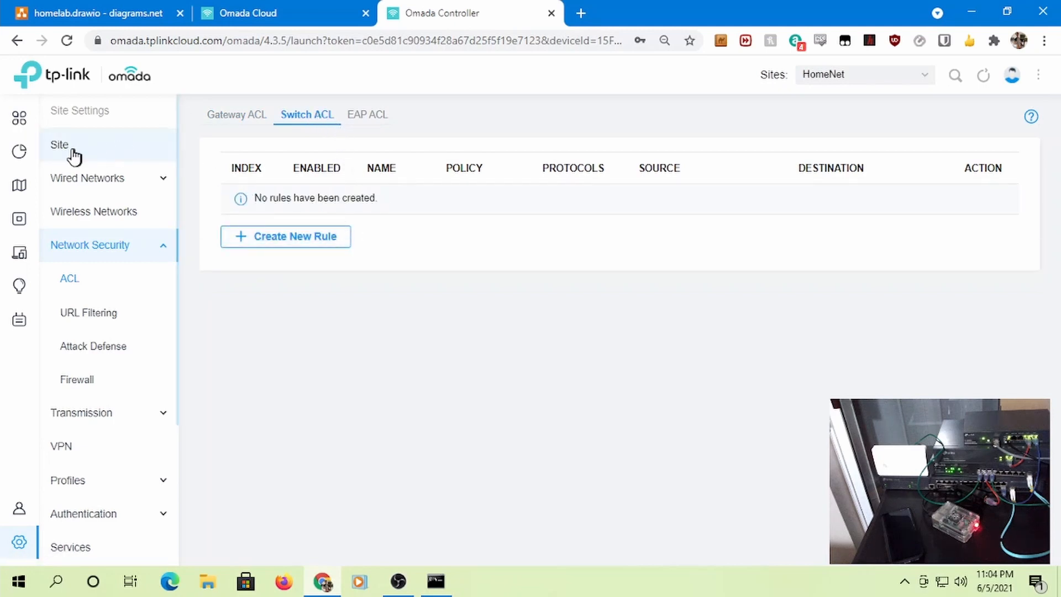
mouse_move(10, 149)
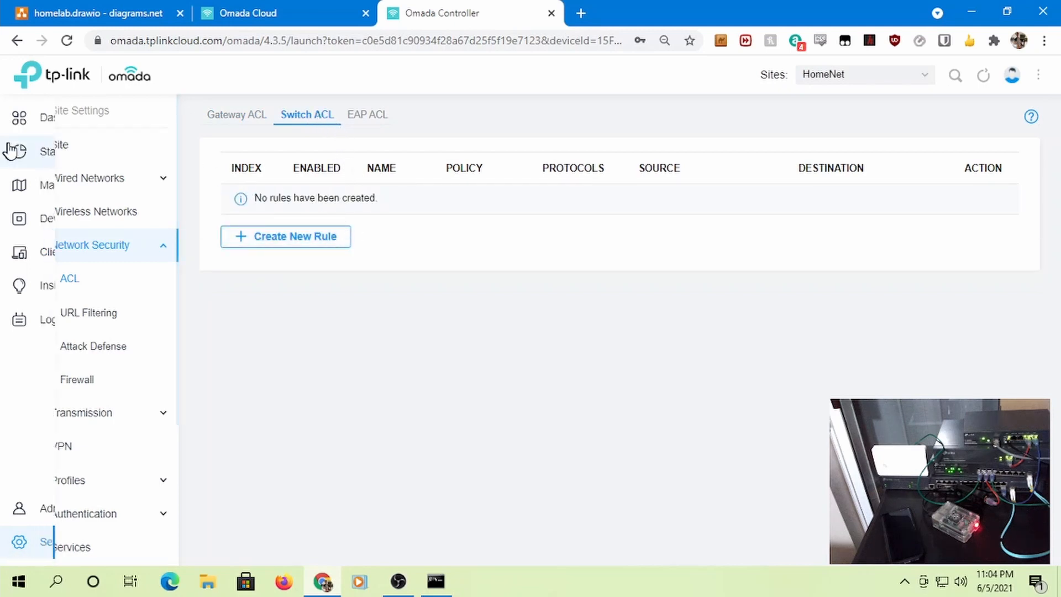
left_click(106, 157)
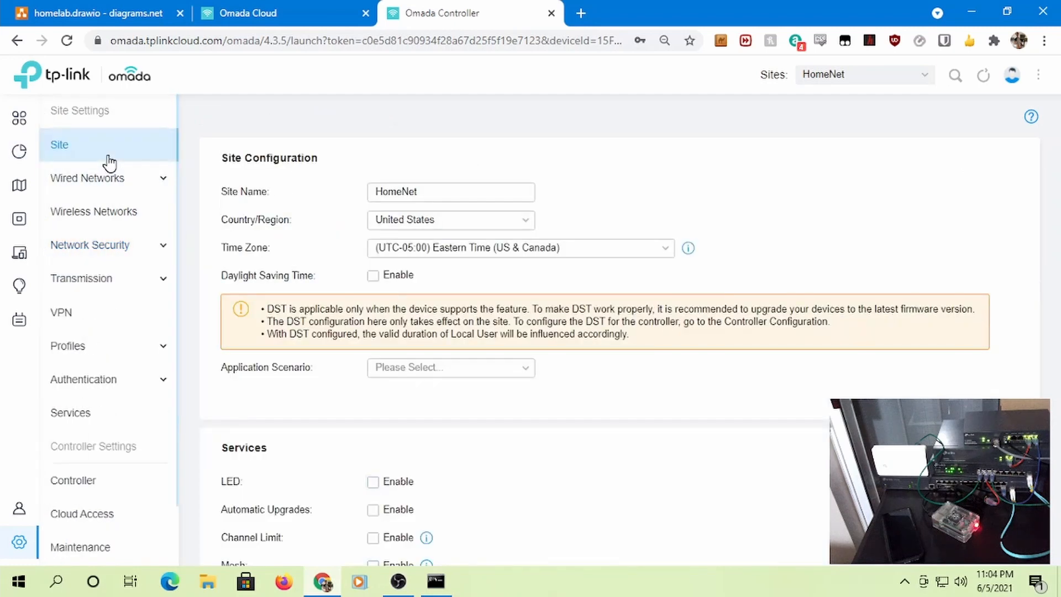
left_click(104, 195)
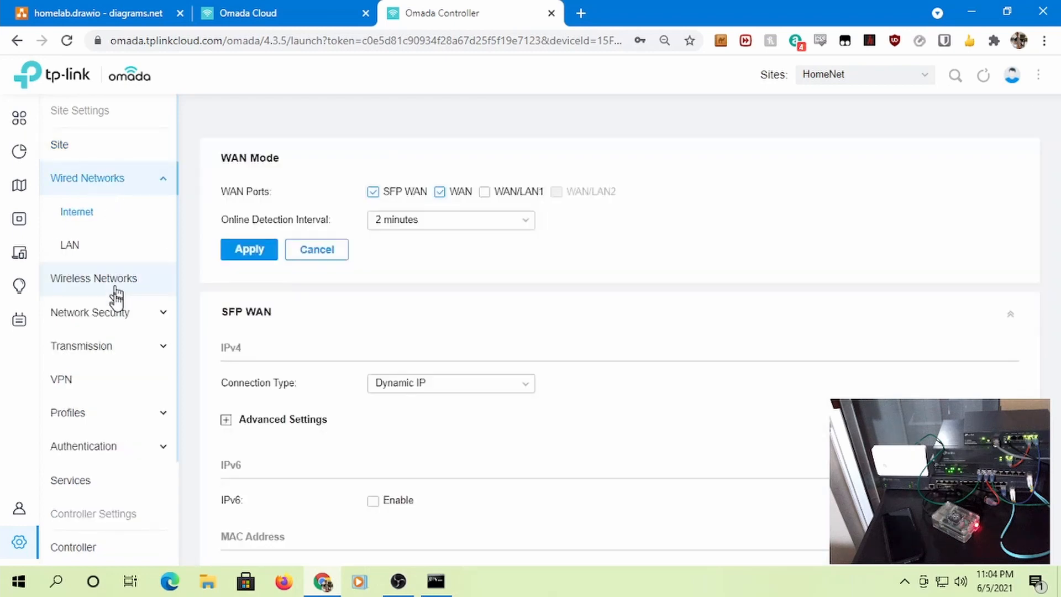
Create a new Switch ACL rule named Allow Router with the Permit policy and enable Bi-Directional
left_click(159, 323)
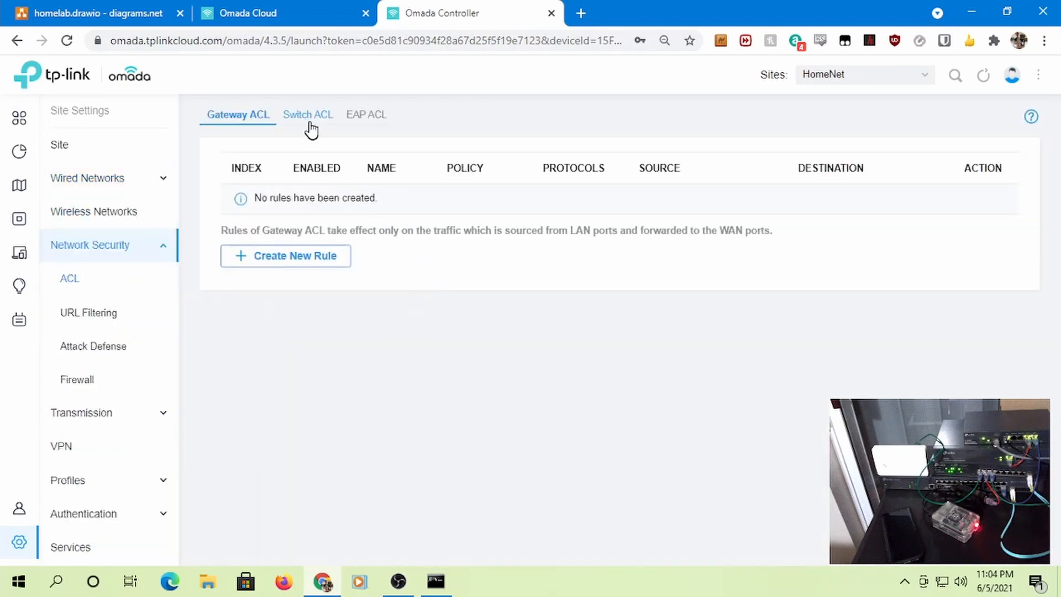
left_click(309, 122)
left_click(292, 253)
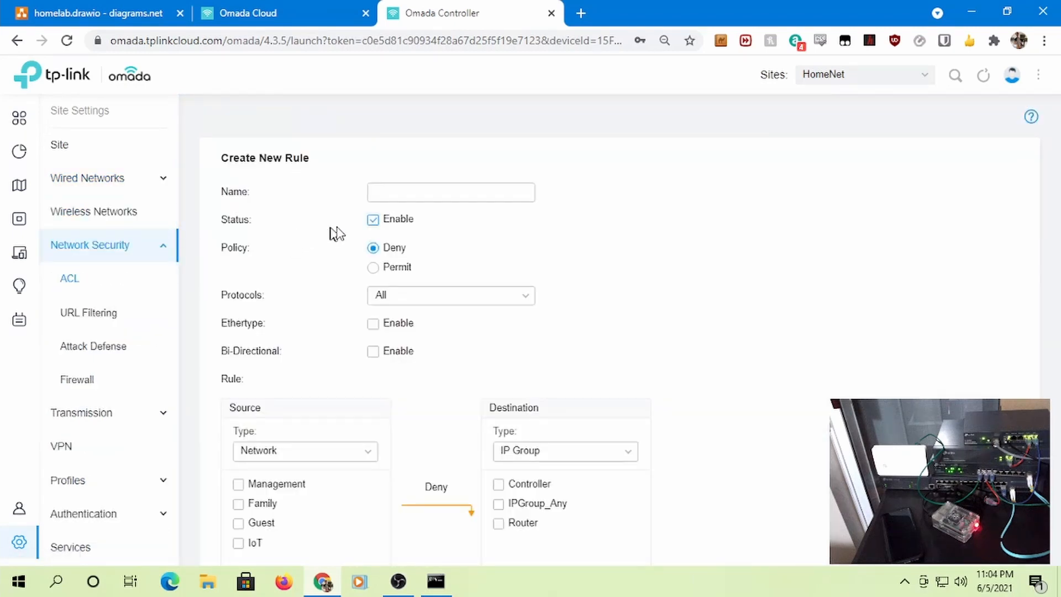
left_click(394, 193)
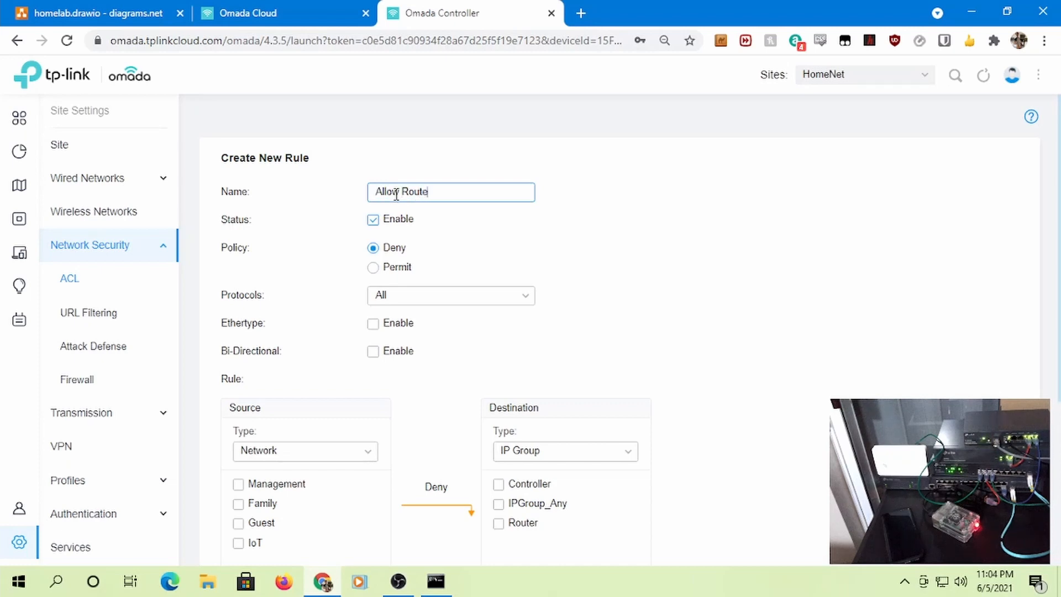
type("Allow Router")
left_click(373, 267)
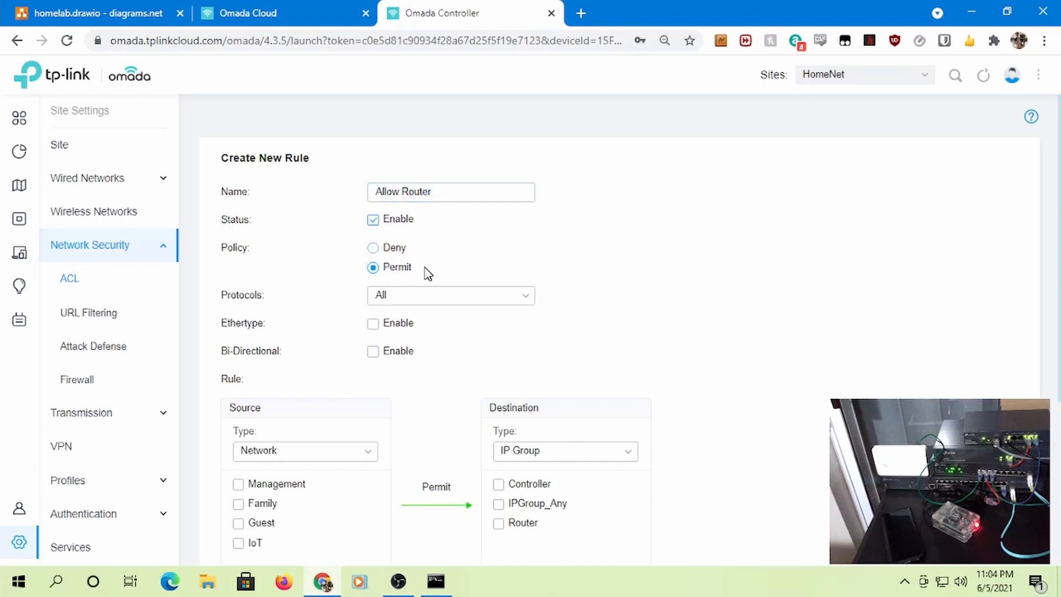
left_click(393, 357)
Set the rule's source to the IP group IPGroup_Any and its destinations to the Controller and Router IP groups
scroll(509, 324, "down", 5)
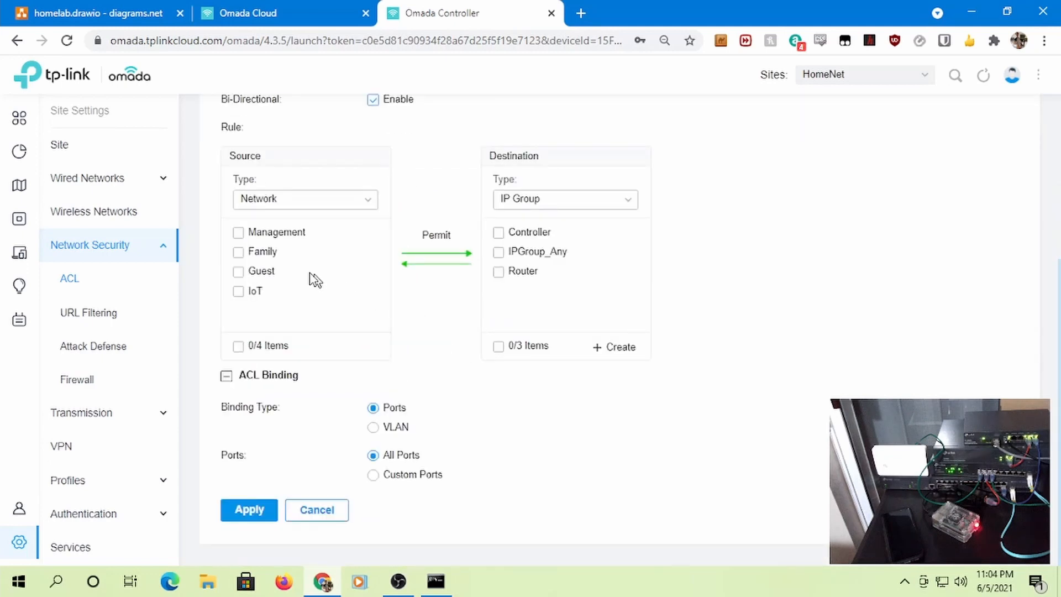
left_click(270, 200)
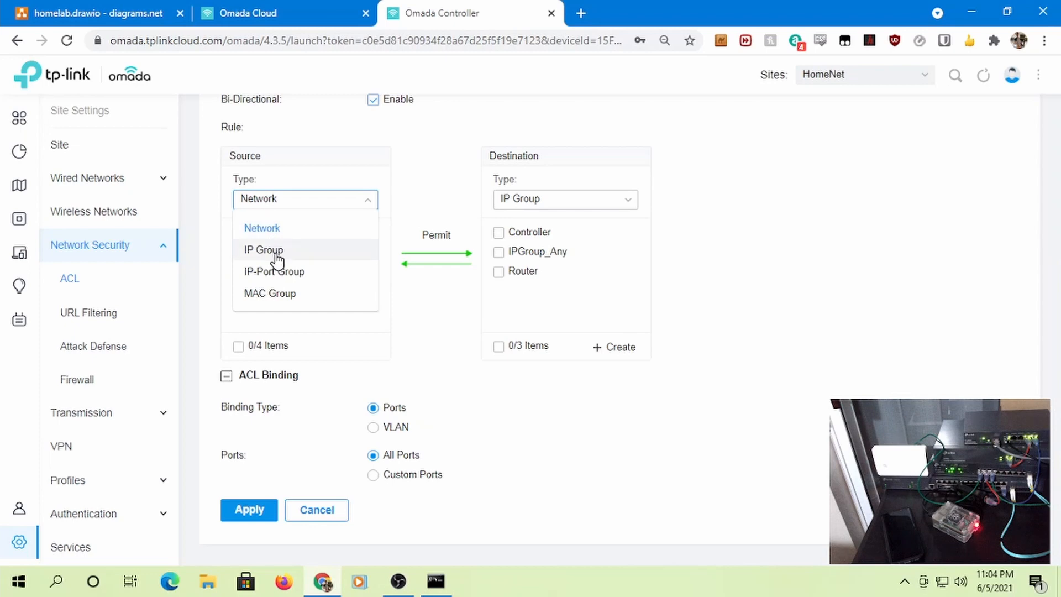
left_click(265, 248)
left_click(239, 253)
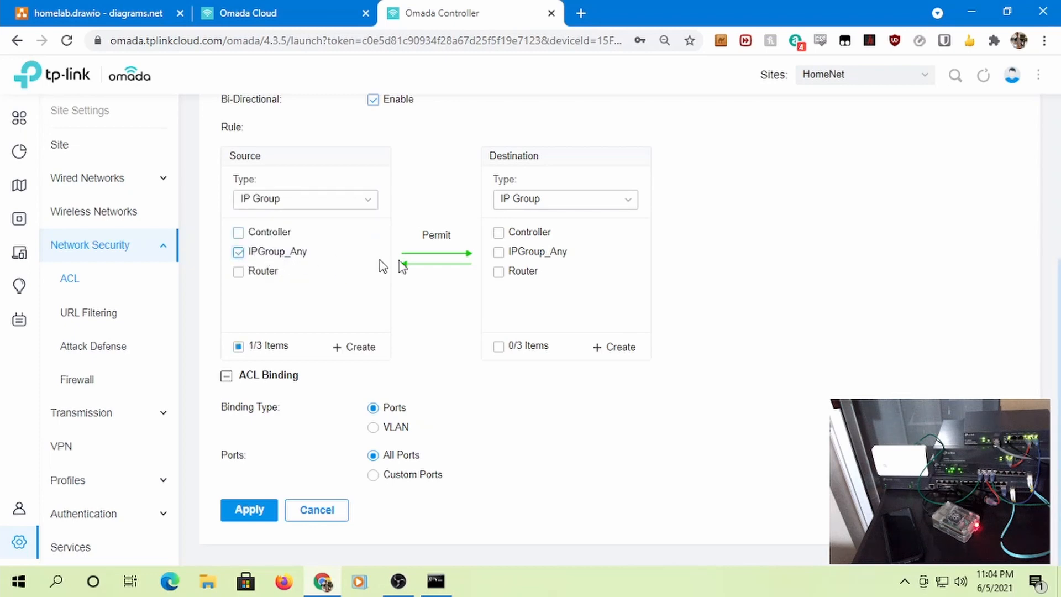
left_click(499, 232)
left_click(499, 271)
Rename the rule as Allow Router and Controller Access and apply it with the binding on all ports
scroll(407, 267, "up", 5)
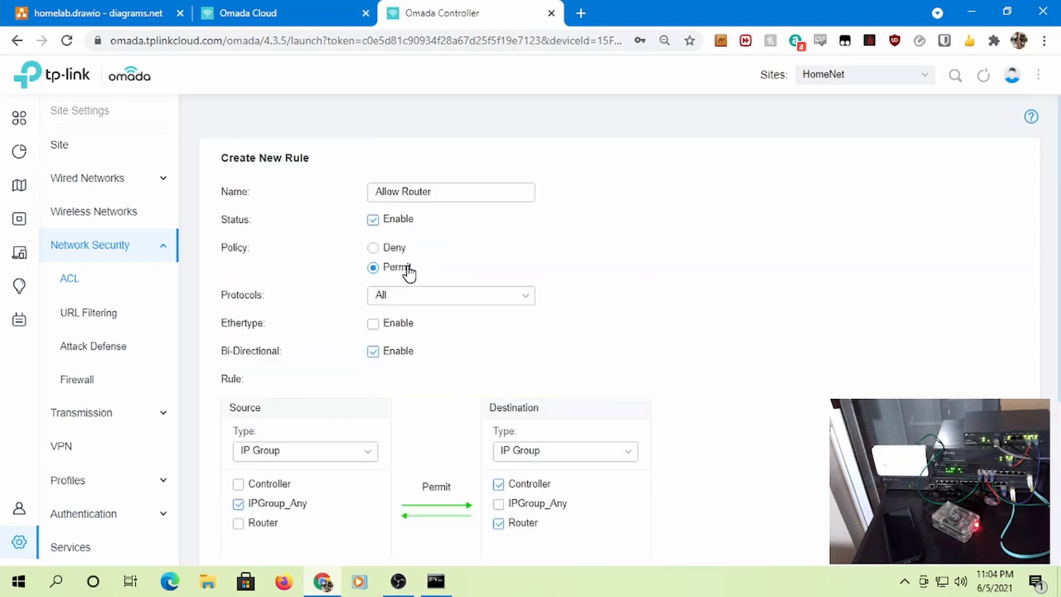
left_click(455, 199)
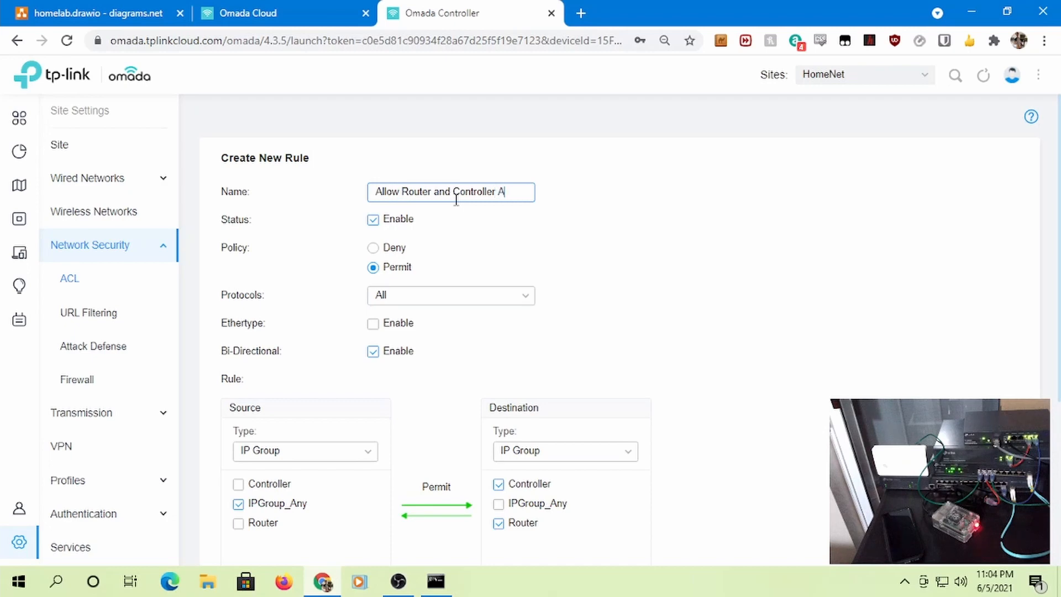
type("and Controller Access")
scroll(498, 221, "down", 5)
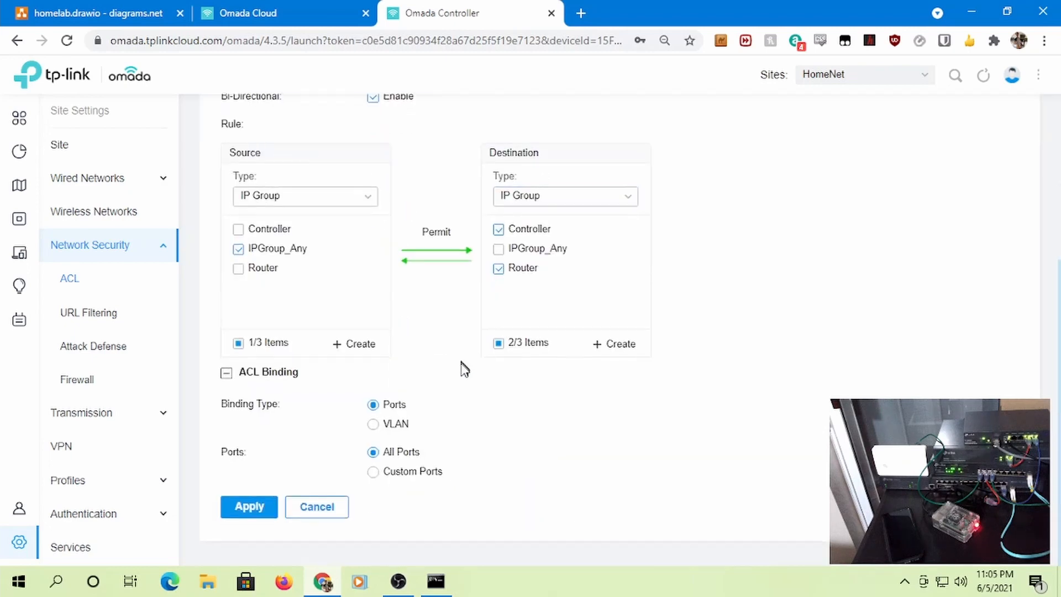
scroll(406, 309, "up", 3)
scroll(398, 293, "down", 3)
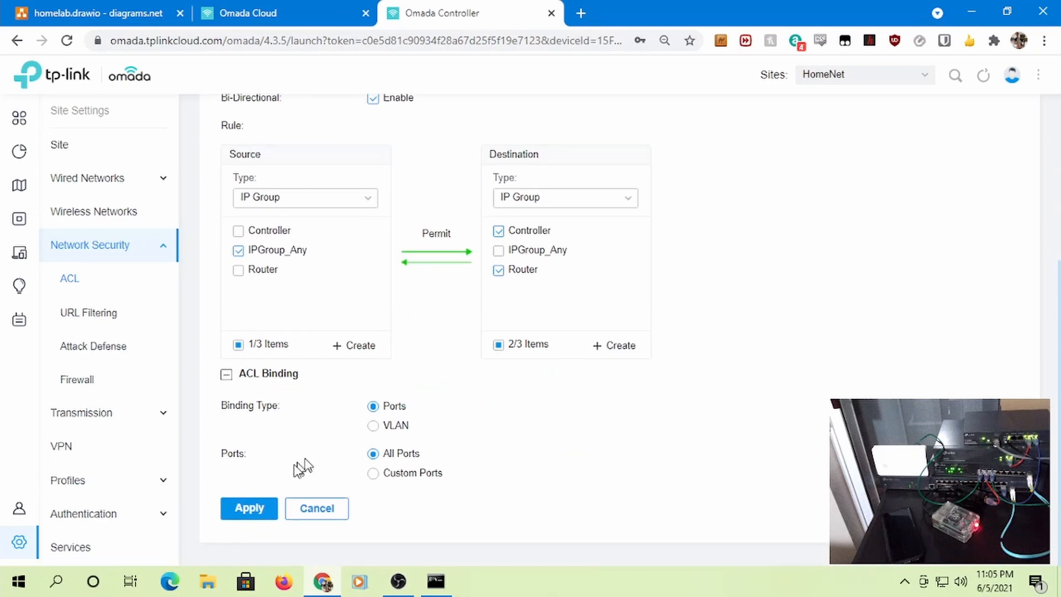
left_click(257, 505)
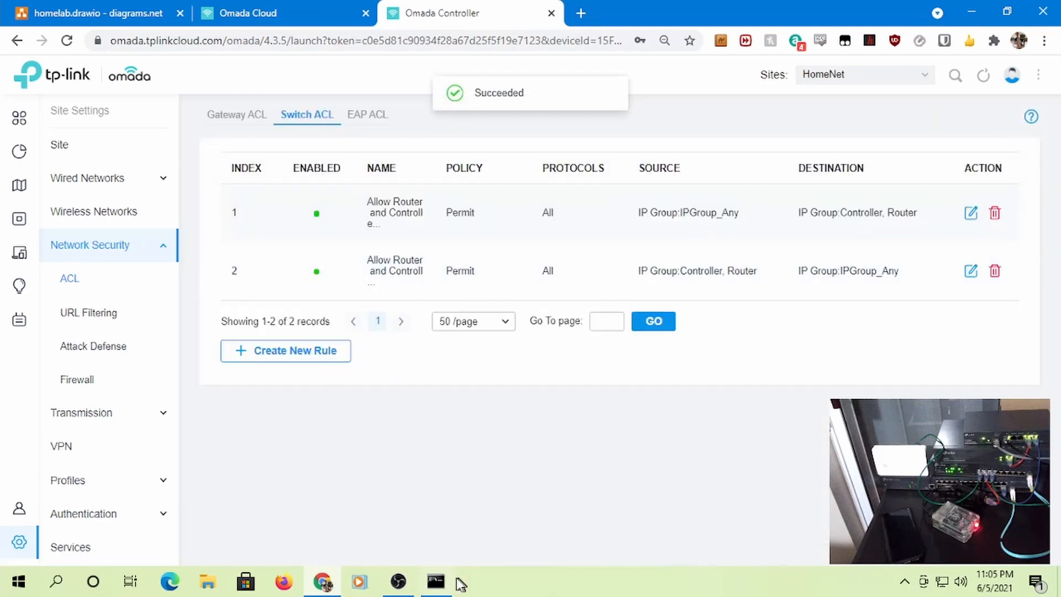
Switch to the Command Prompt and exit the remote PiDesktop session
left_click(434, 580)
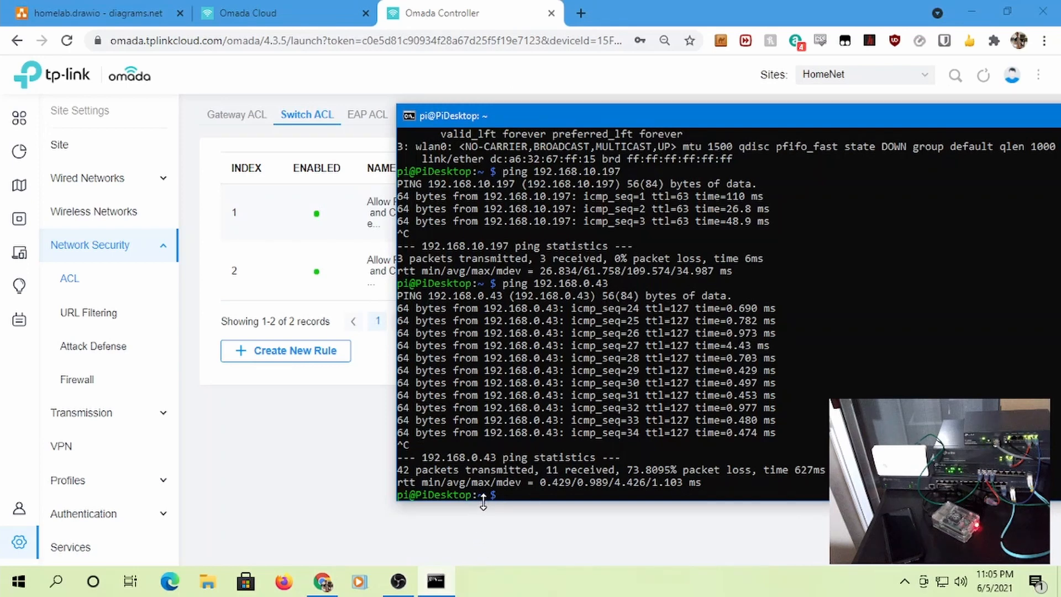
type("p")
type("xit")
key("Return")
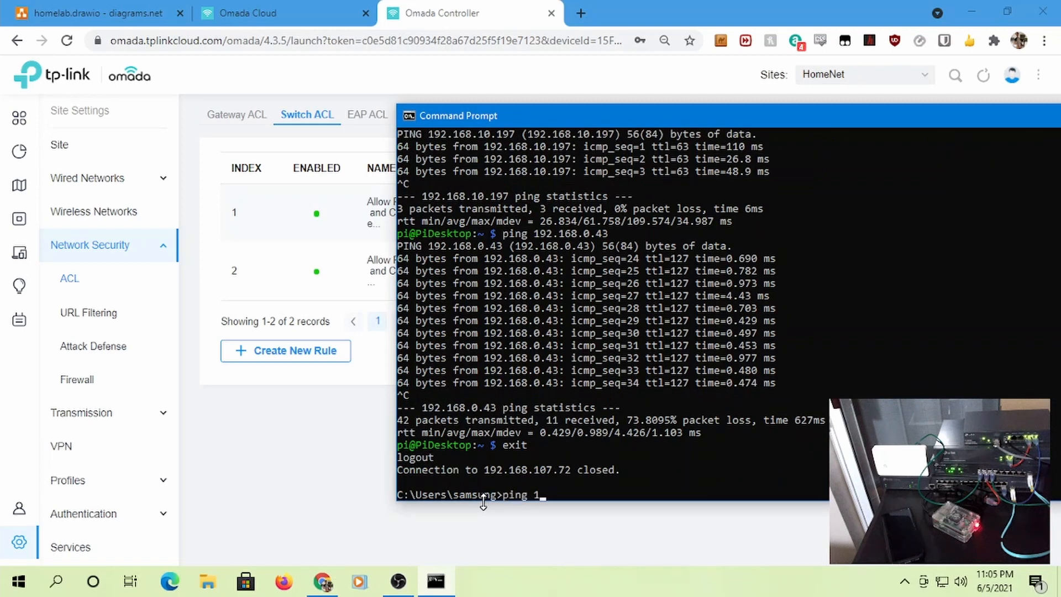
Ping the router at 192.168.0.1 and the controller at 192.168.0.151 from the local machine
type("ping 192.168.0.13")
key("Return")
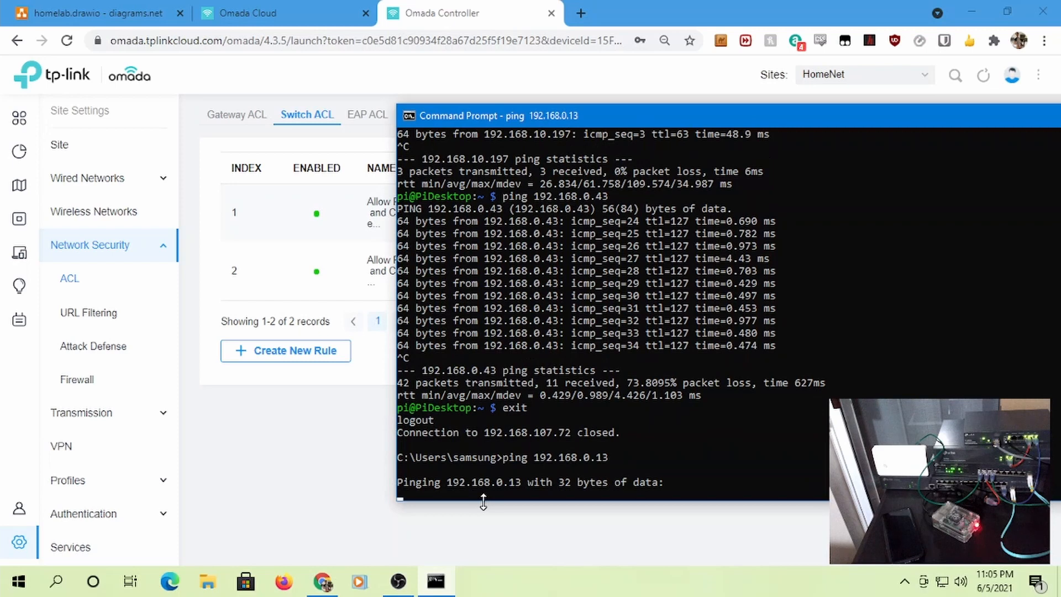
key("ctrl+c")
key("Up")
key("Return")
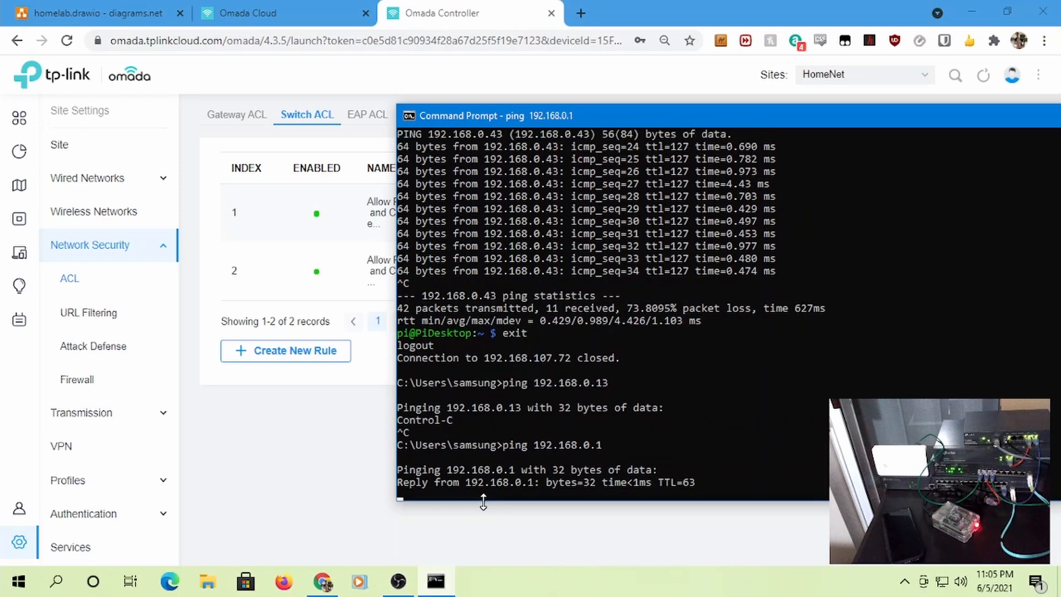
left_click(483, 501)
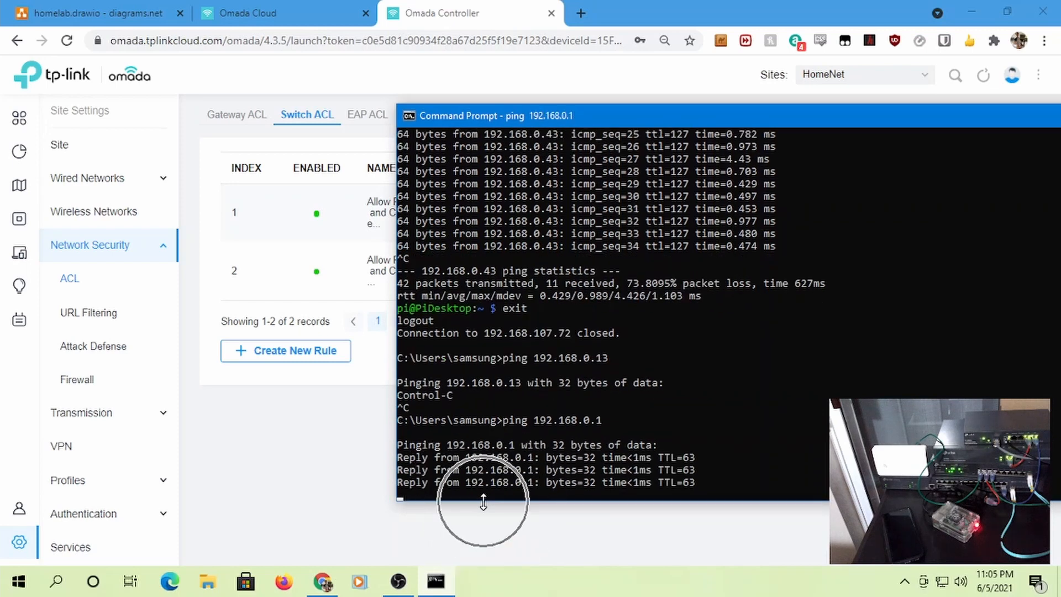
key("Up")
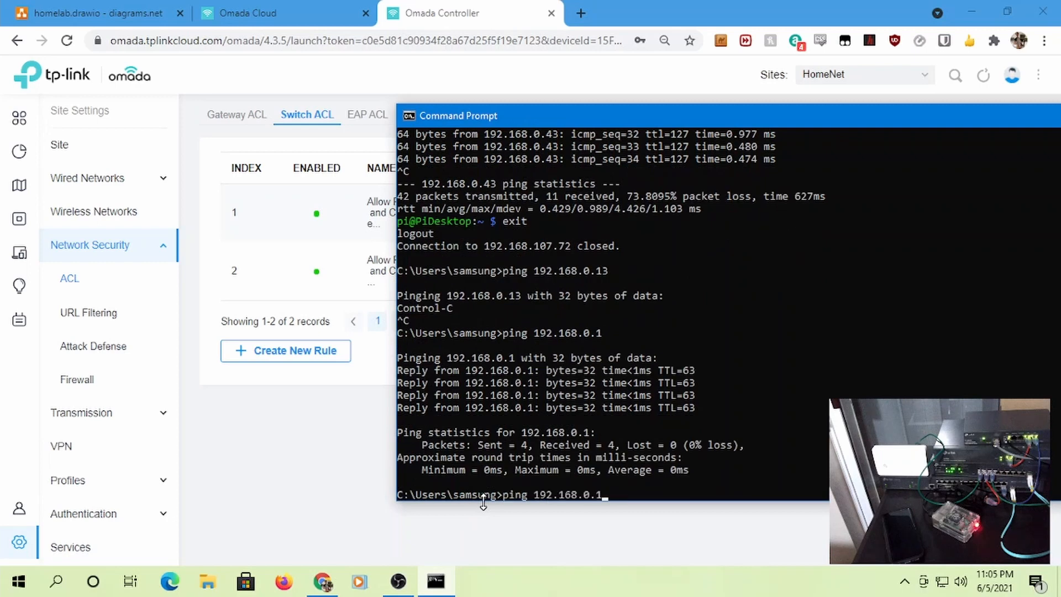
type("51")
key("Return")
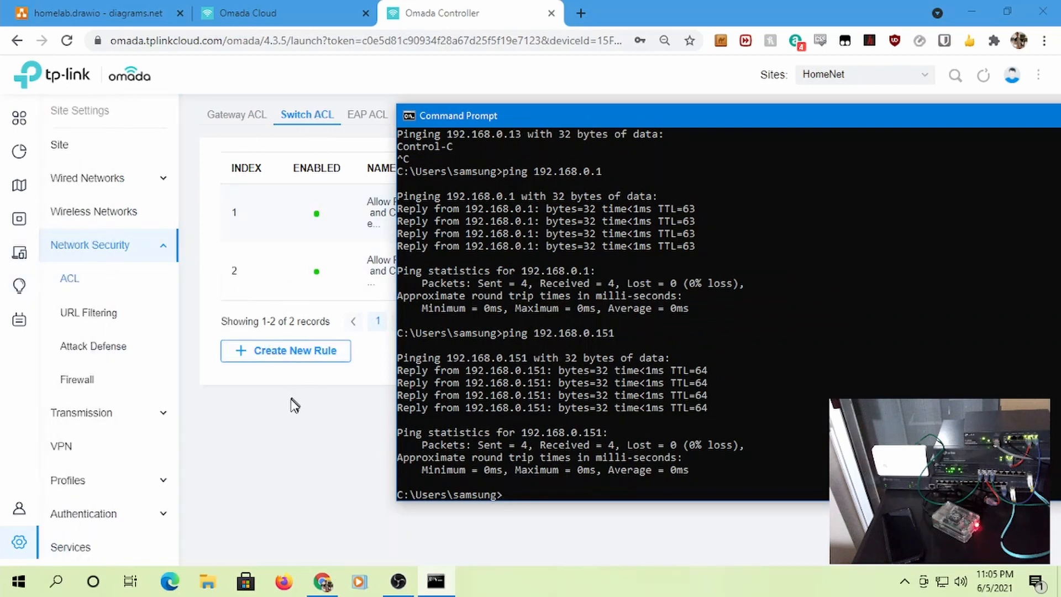
left_click(278, 345)
left_click(278, 347)
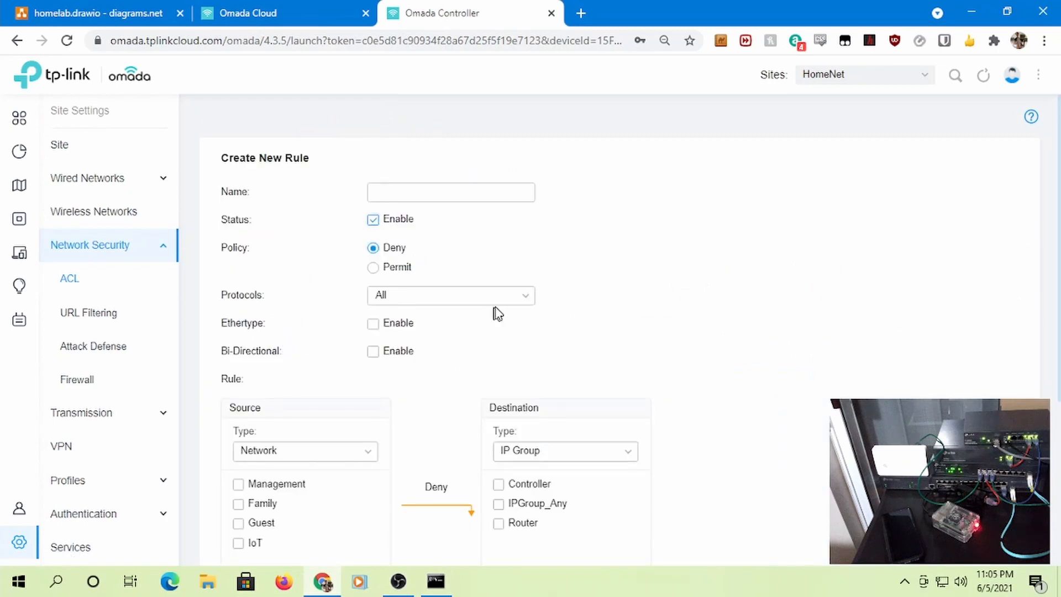
left_click(435, 195)
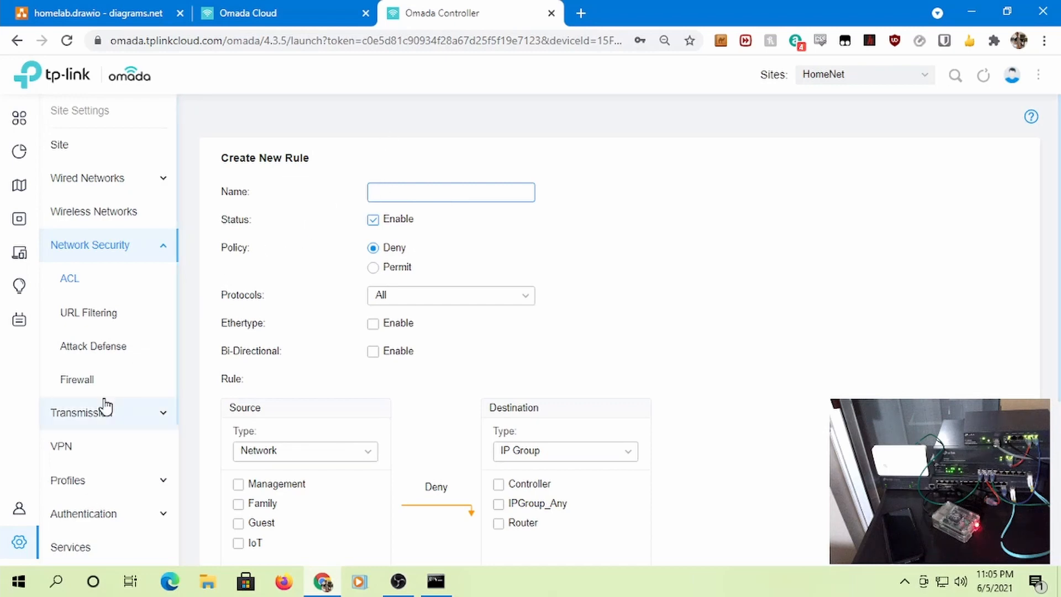
Start a new profile group of type IP Group in the Omada Controller and name it PrivateIP
scroll(124, 395, "down", 4)
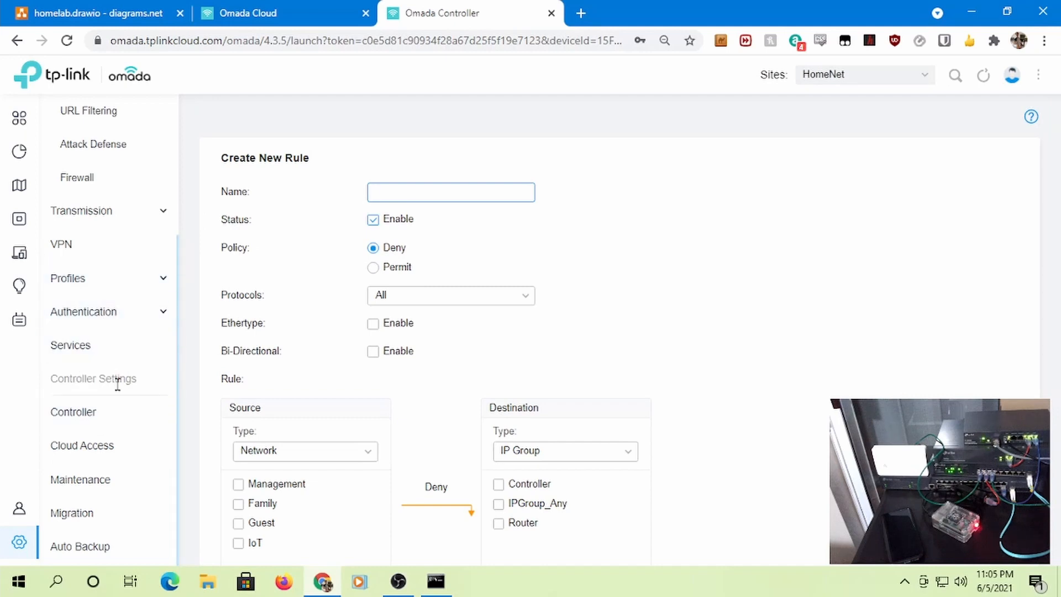
scroll(124, 391, "up", 3)
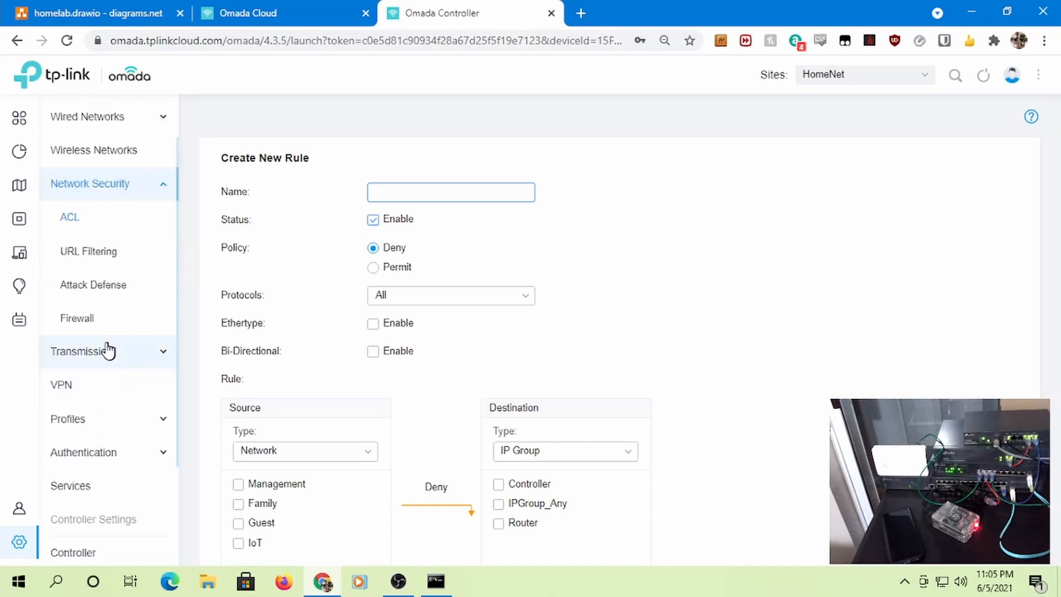
left_click(101, 419)
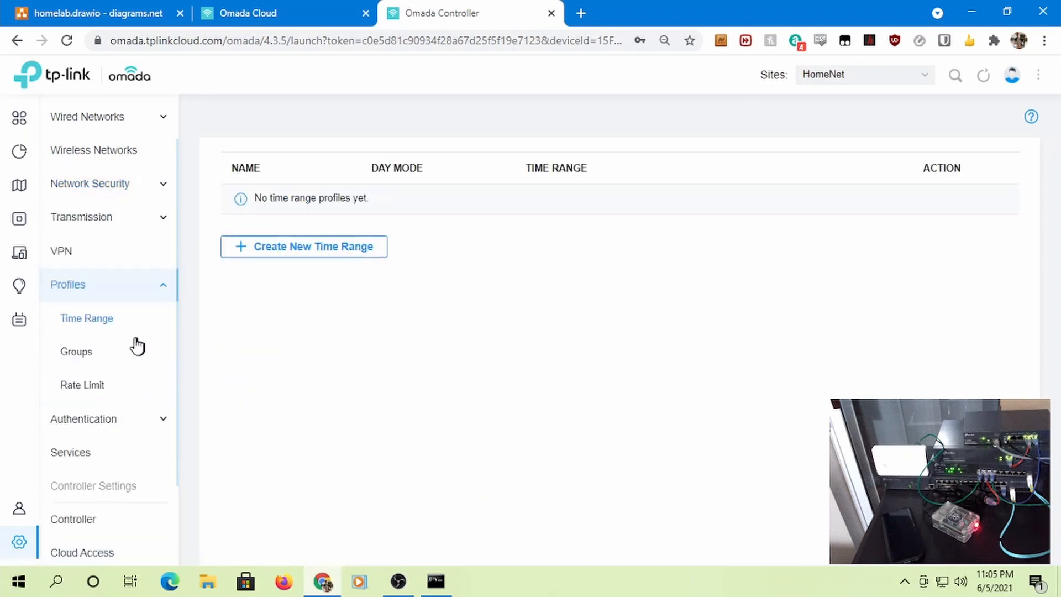
left_click(94, 359)
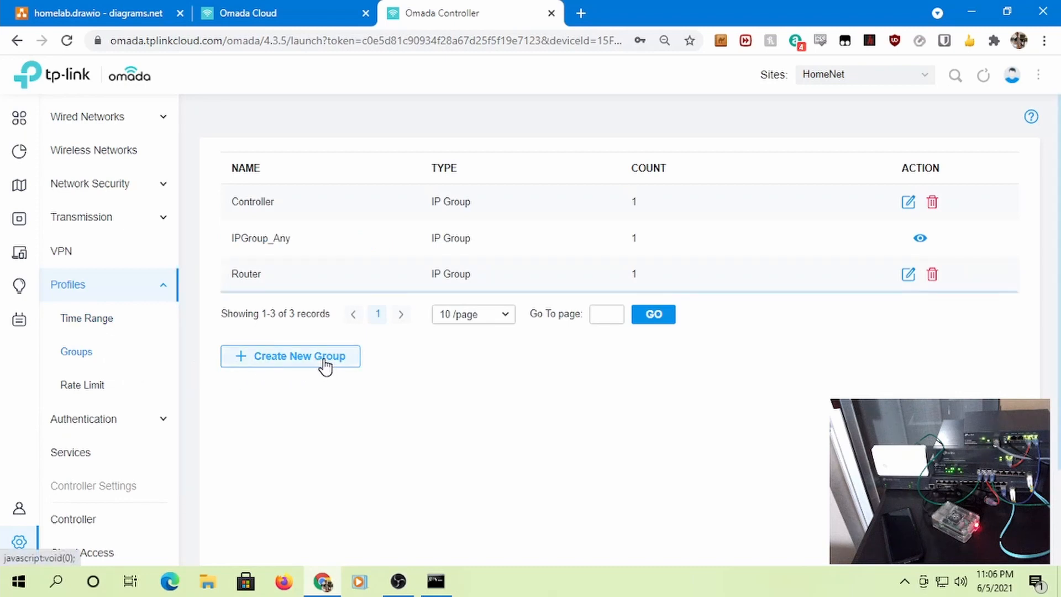
left_click(293, 358)
left_click(422, 201)
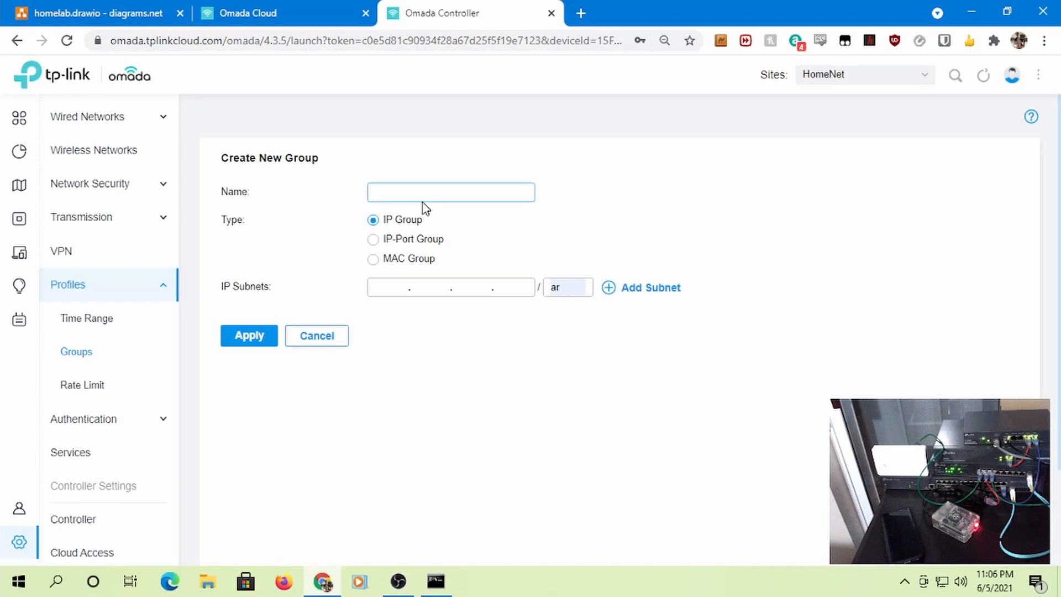
left_click(401, 194)
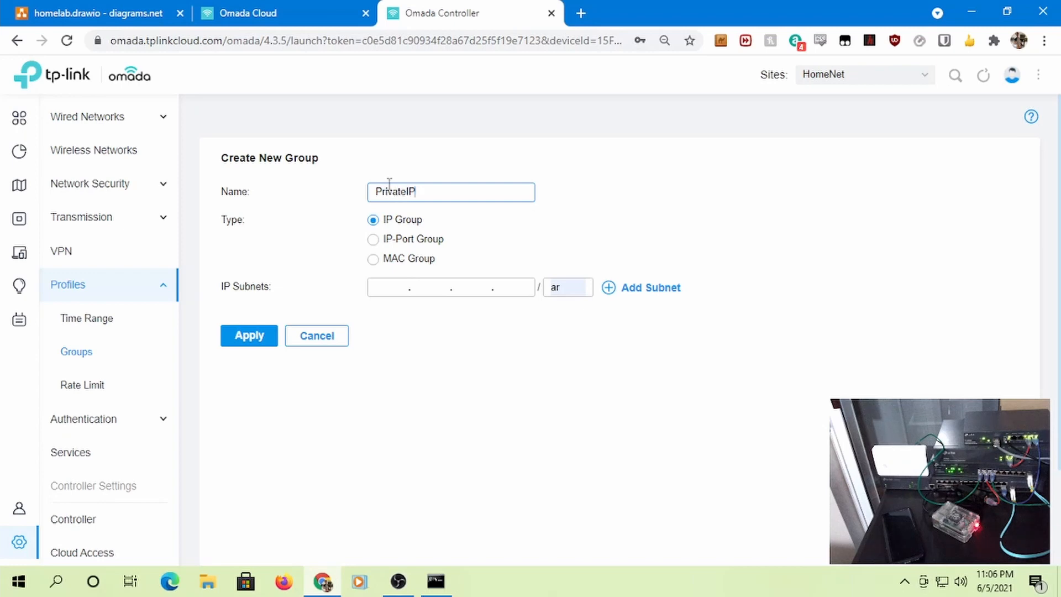
Enter the subnets 192.168.0.0/16 and 172.16.0.0/12 for the PrivateIP group
key("Tab")
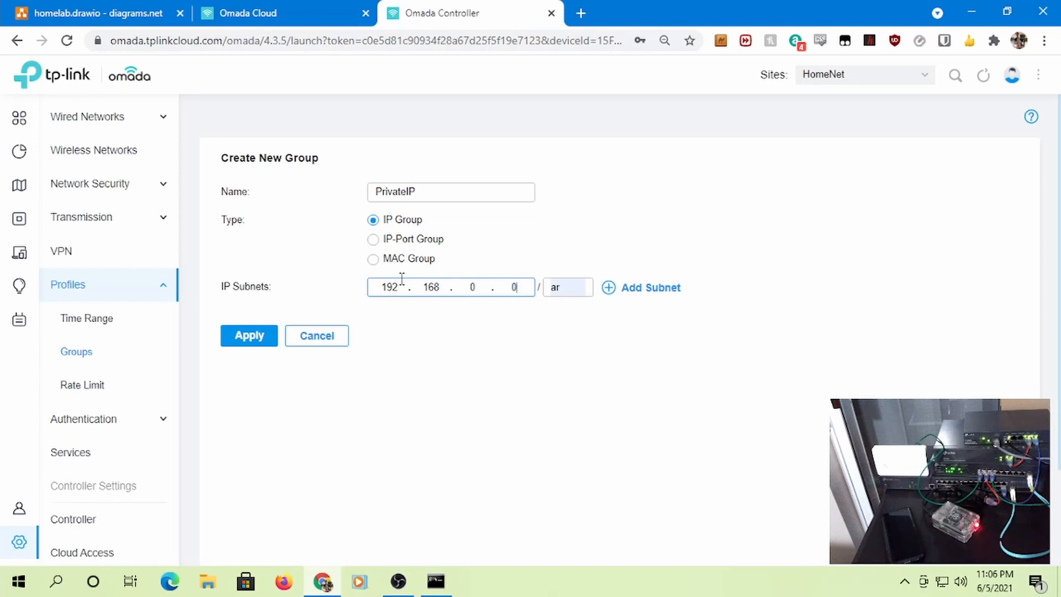
key("Tab")
type("1")
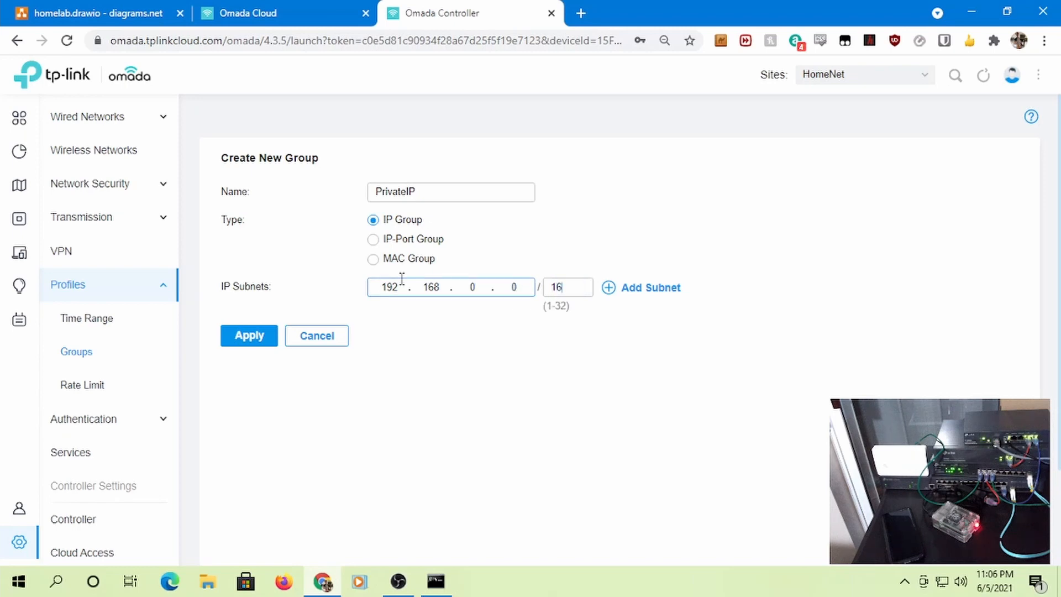
left_click(635, 289)
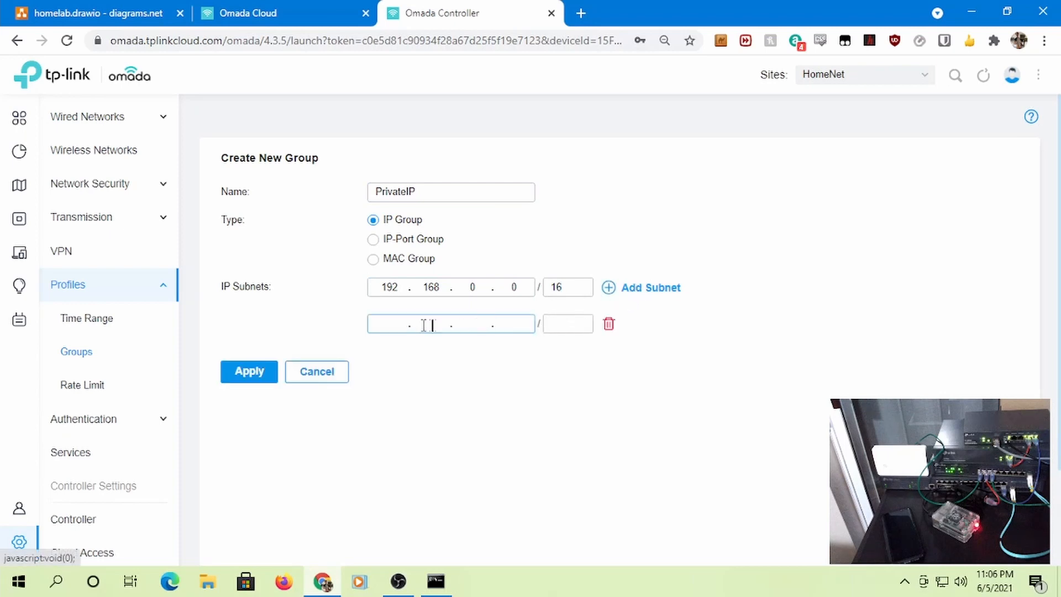
left_click(386, 323)
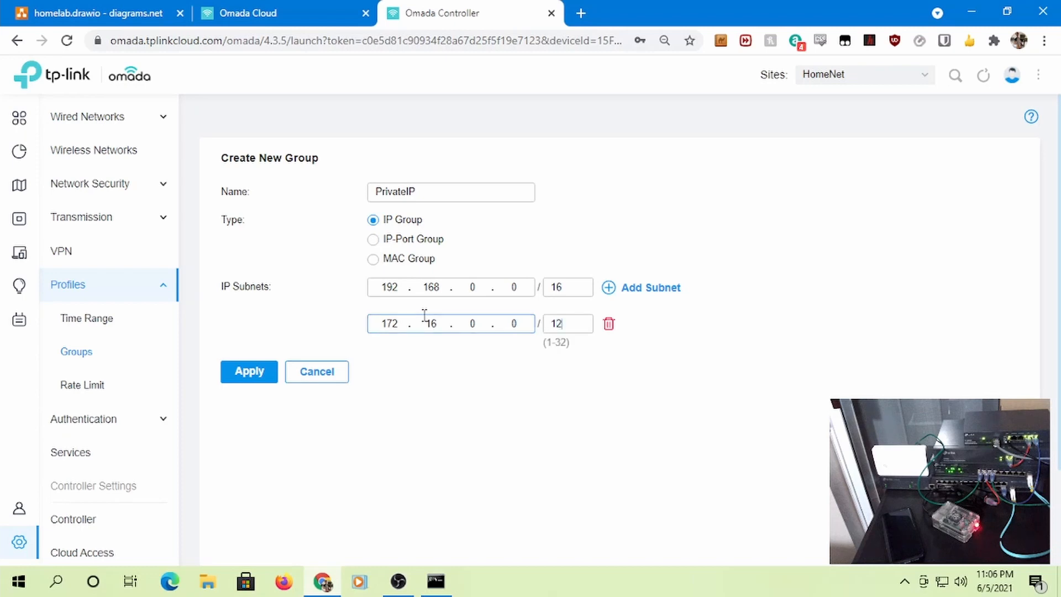
Add a third subnet of 10.0.0.0/8 to the PrivateIP group and apply the group
left_click(648, 289)
left_click(400, 365)
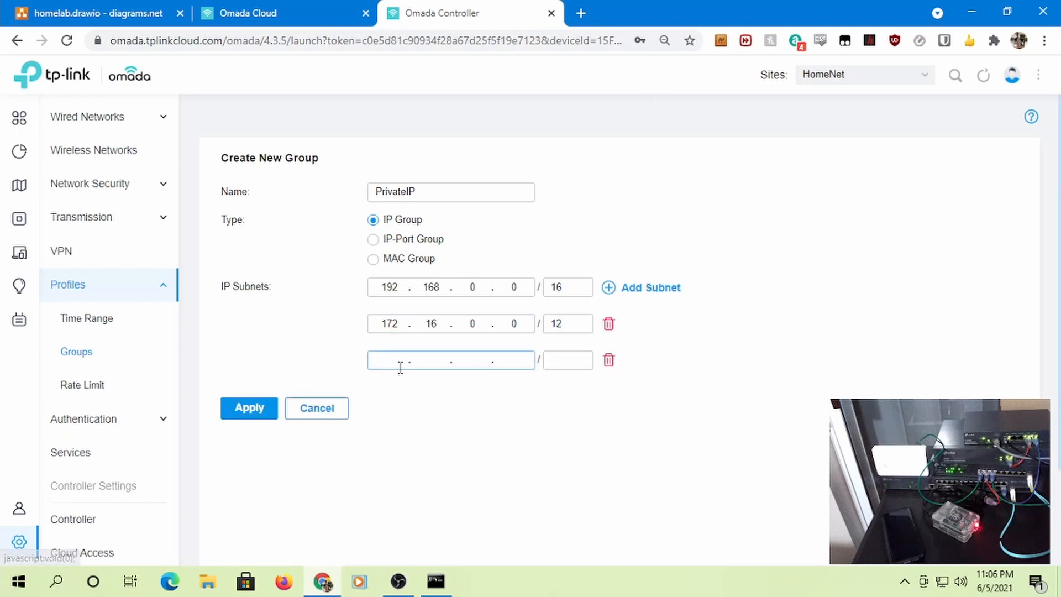
type("1")
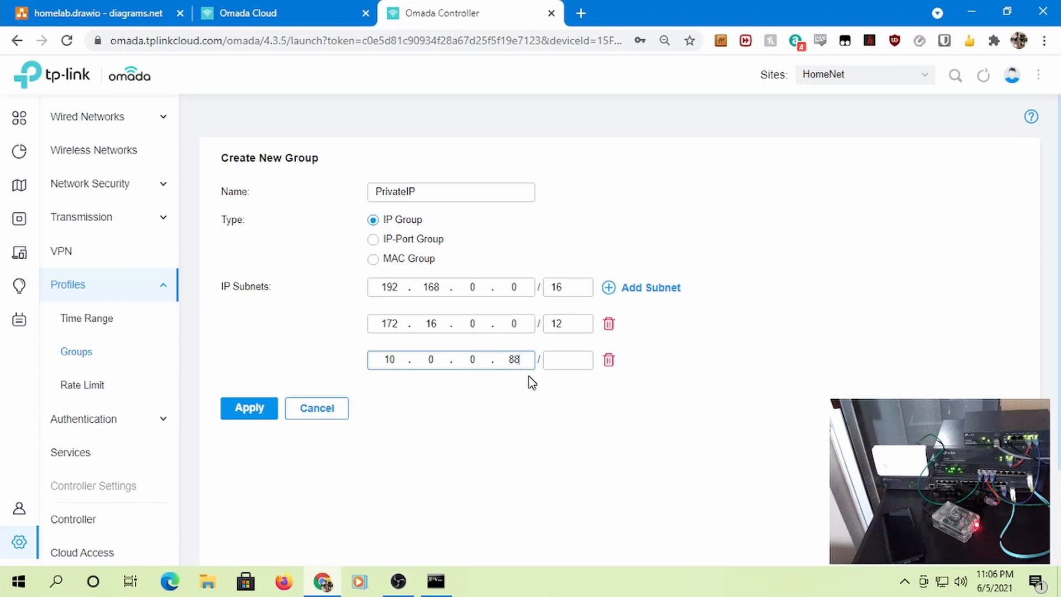
type("0")
key("Tab")
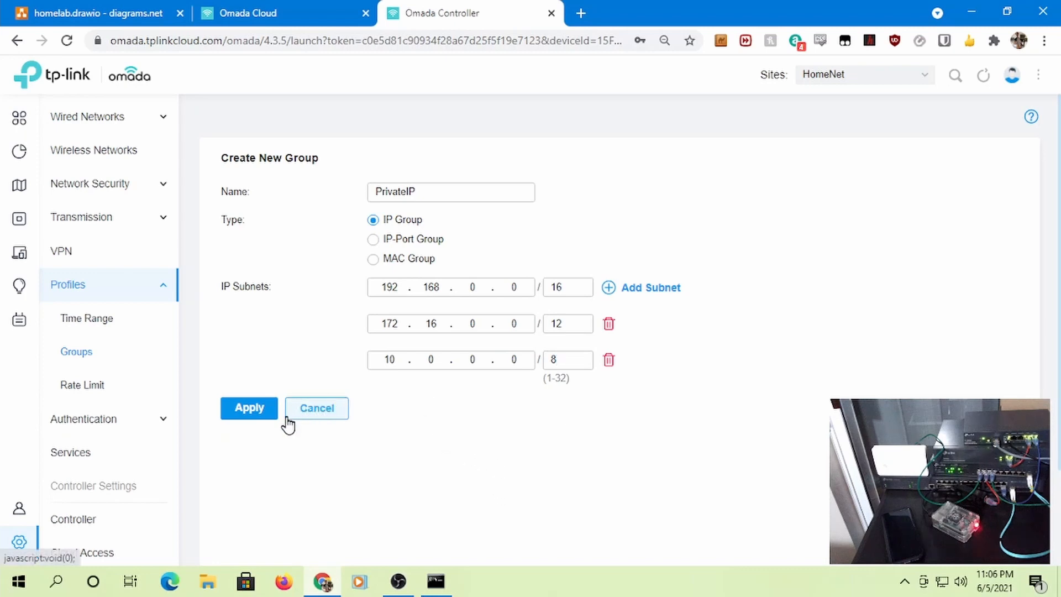
left_click(248, 409)
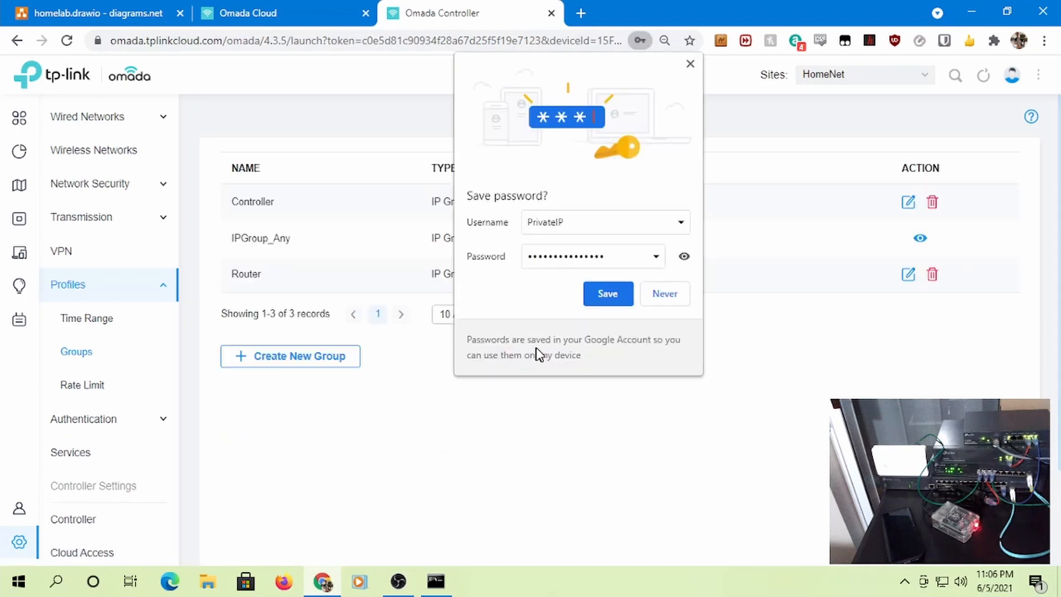
Dismiss the browser's offer to save the password and view the Switch ACL page and the alert log
left_click(690, 64)
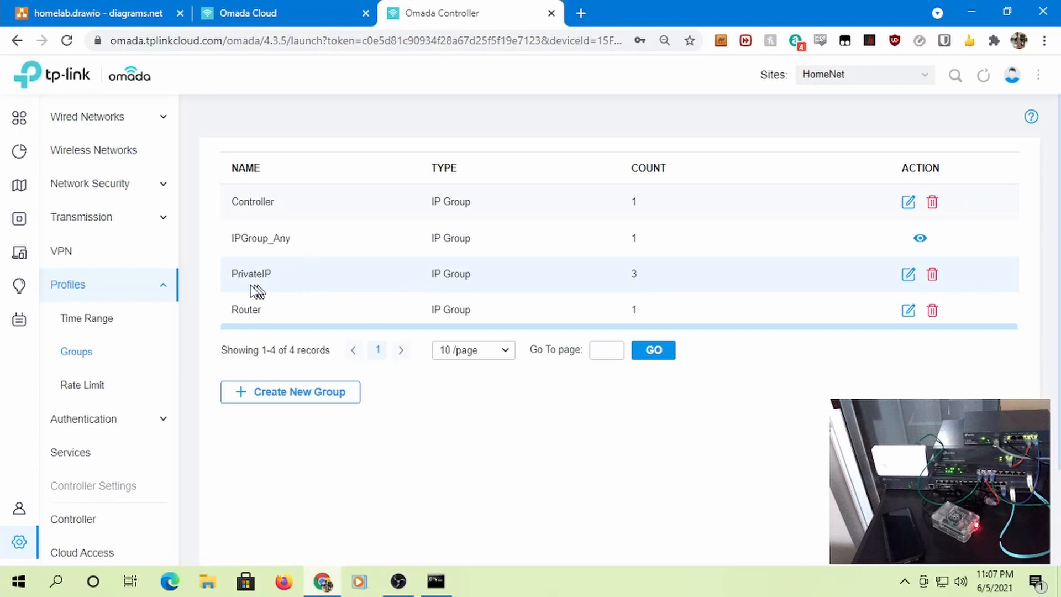
left_click(101, 186)
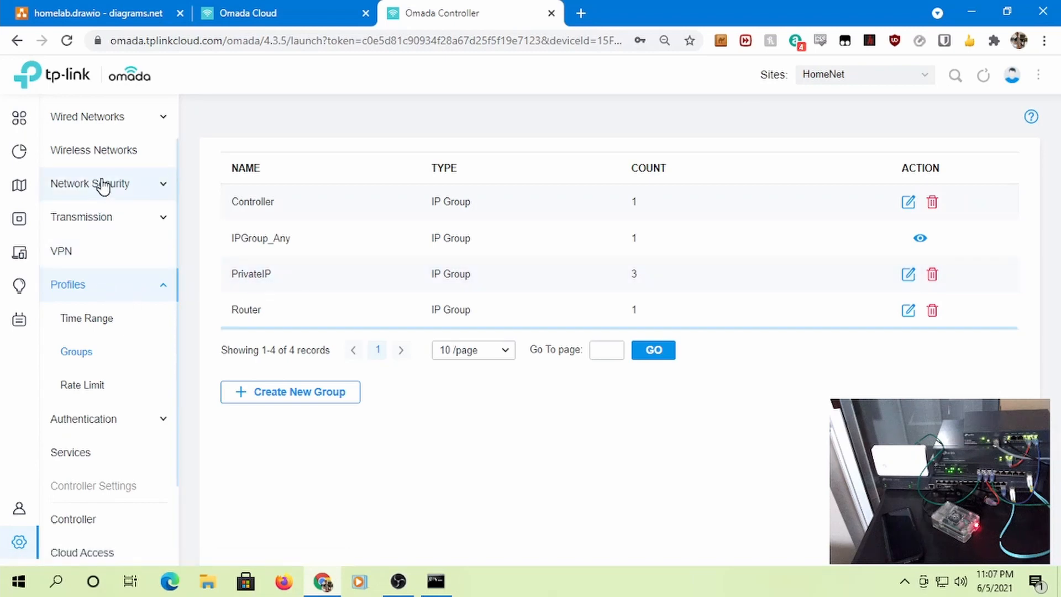
left_click(127, 196)
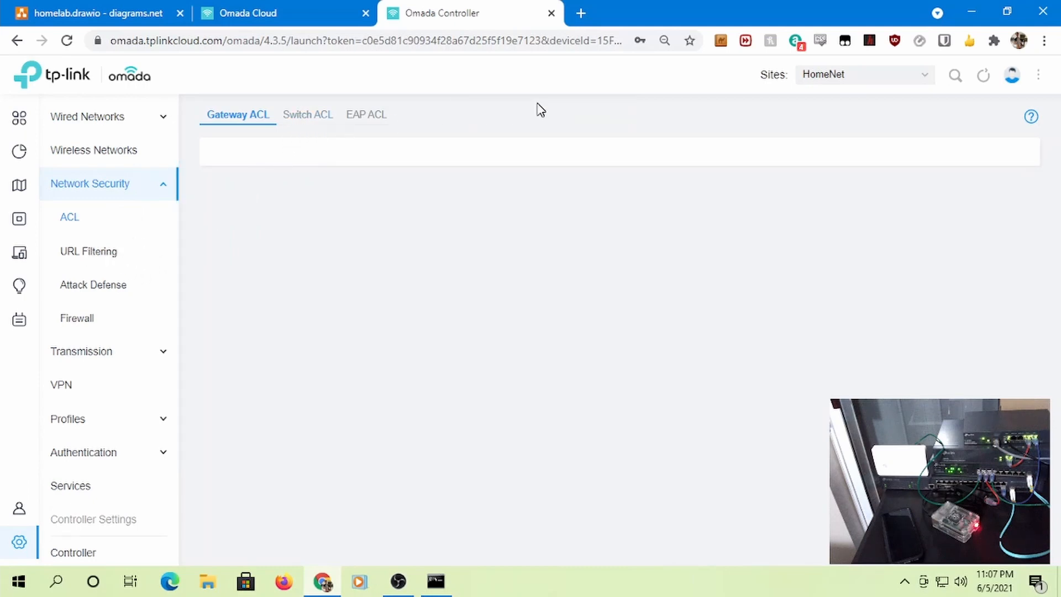
left_click(315, 119)
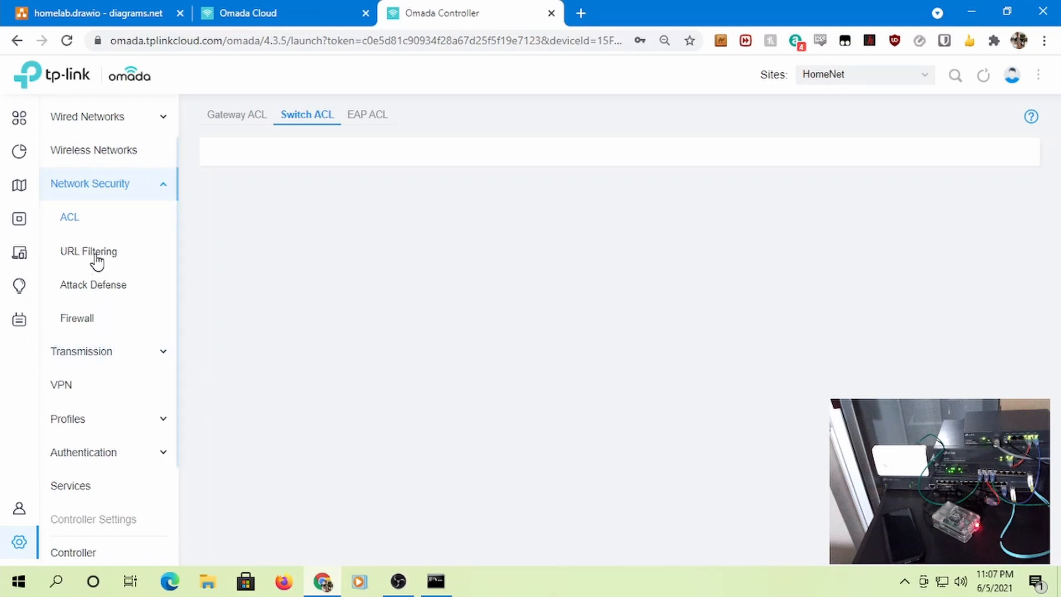
left_click(22, 320)
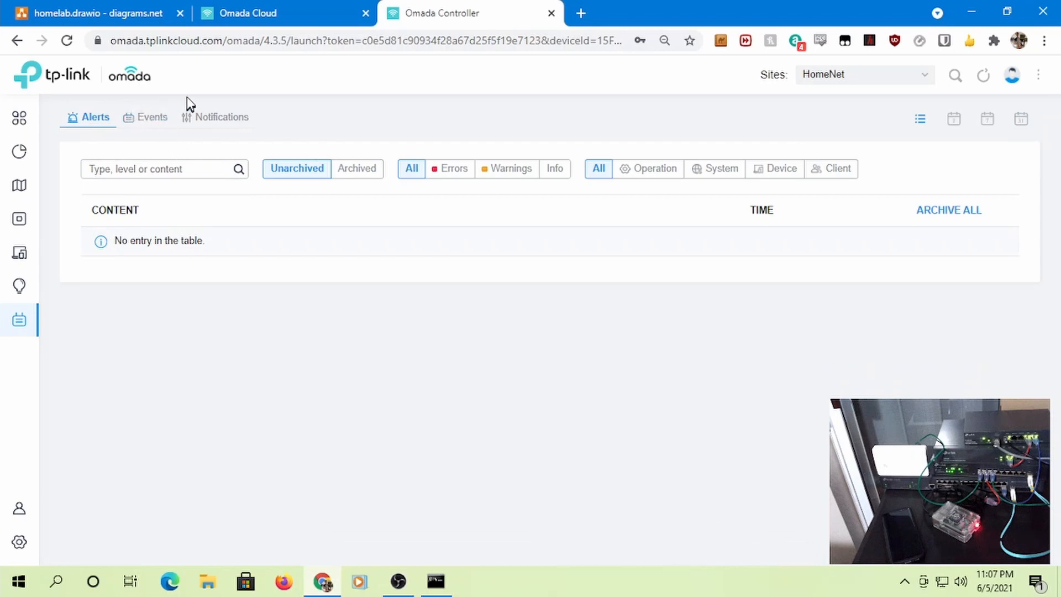
Open the local controller at 192.168.0.151 in a new browser tab, proceeding past the certificate warning
left_click(580, 13)
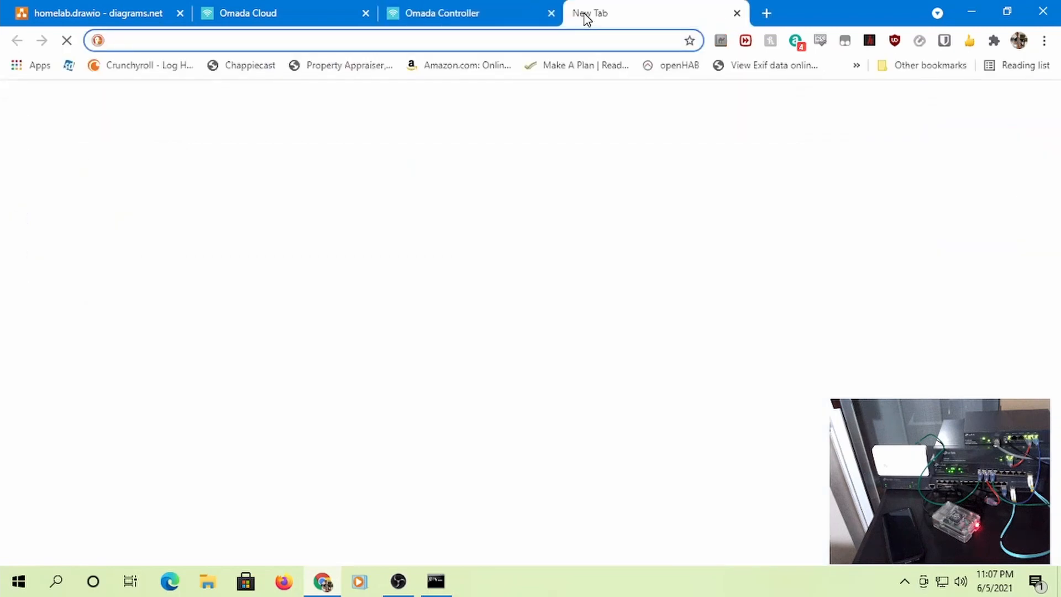
type("192.168.")
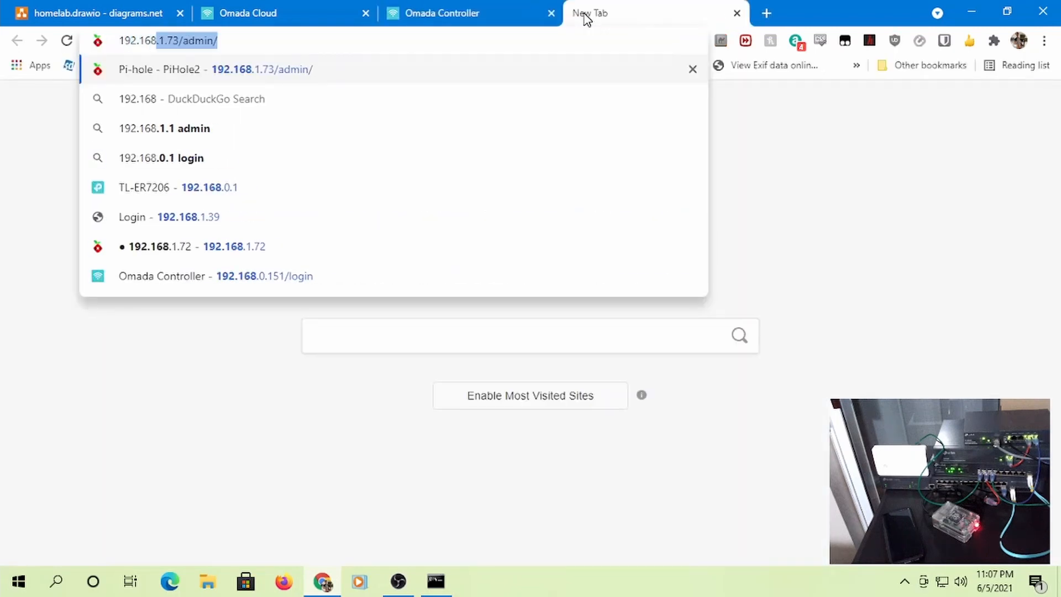
type("0.151")
key("Return")
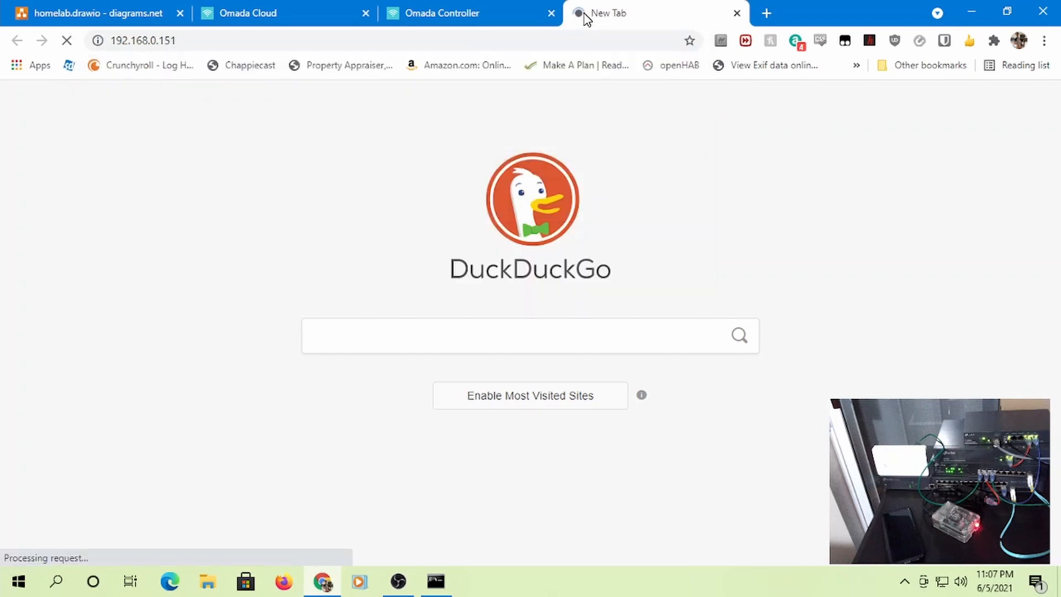
left_click(333, 446)
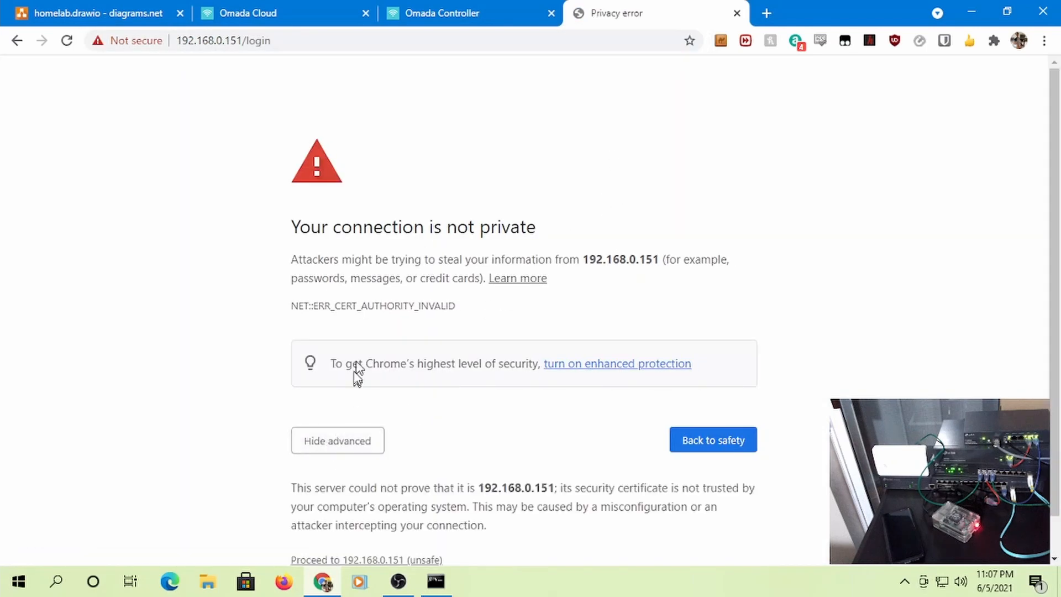
scroll(365, 353, "down", 1)
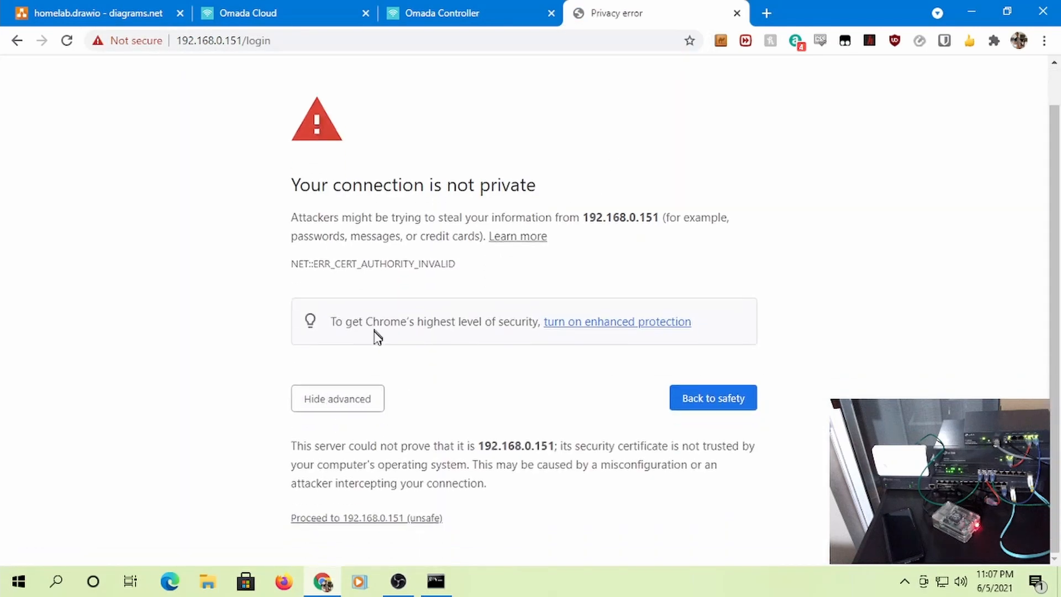
left_click(339, 517)
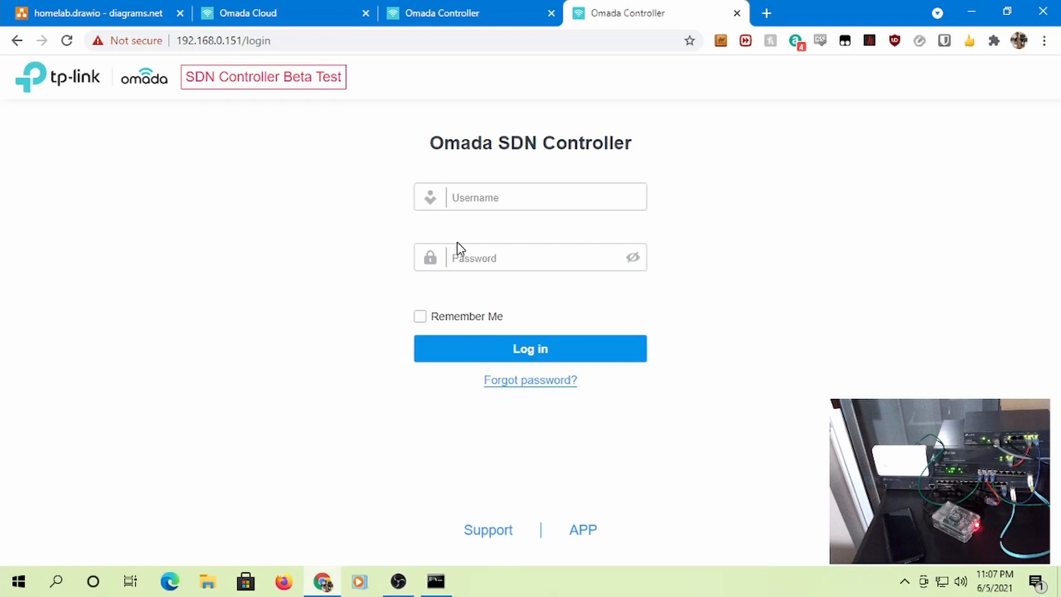
Log in to the local Omada SDN Controller with the username admin and the account password
left_click(502, 200)
type("admin")
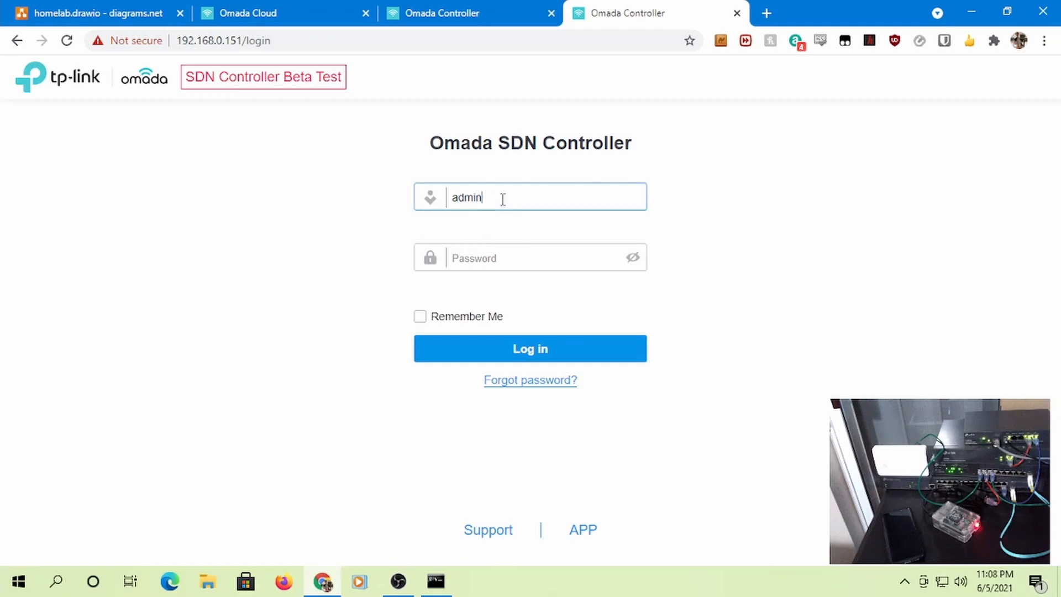
key("Tab")
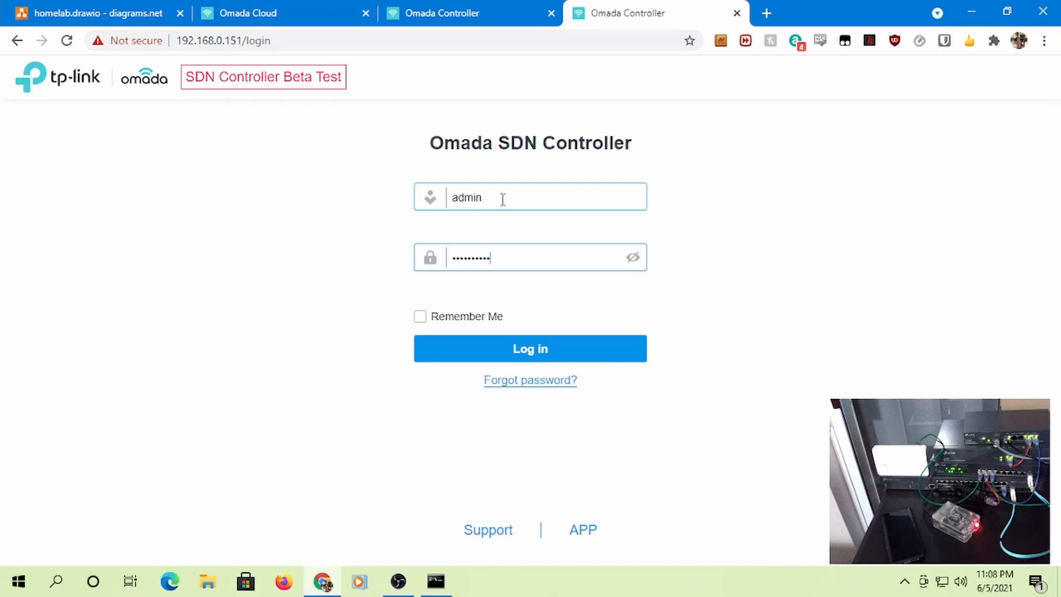
key("Return")
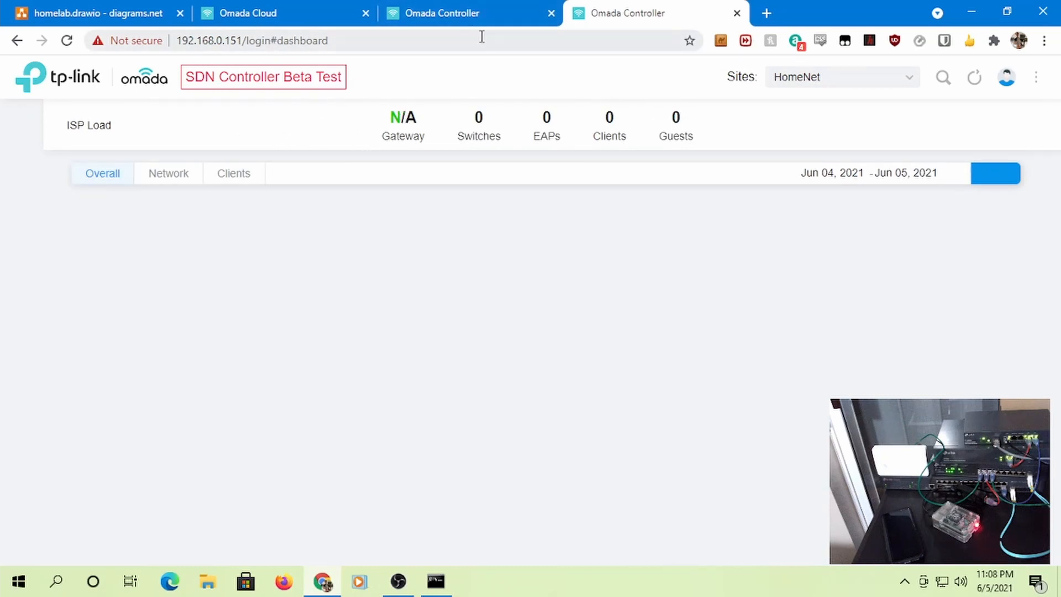
Return to the cloud-hosted controller session and open the HomeNet site's Switch ACL rules
left_click(424, 13)
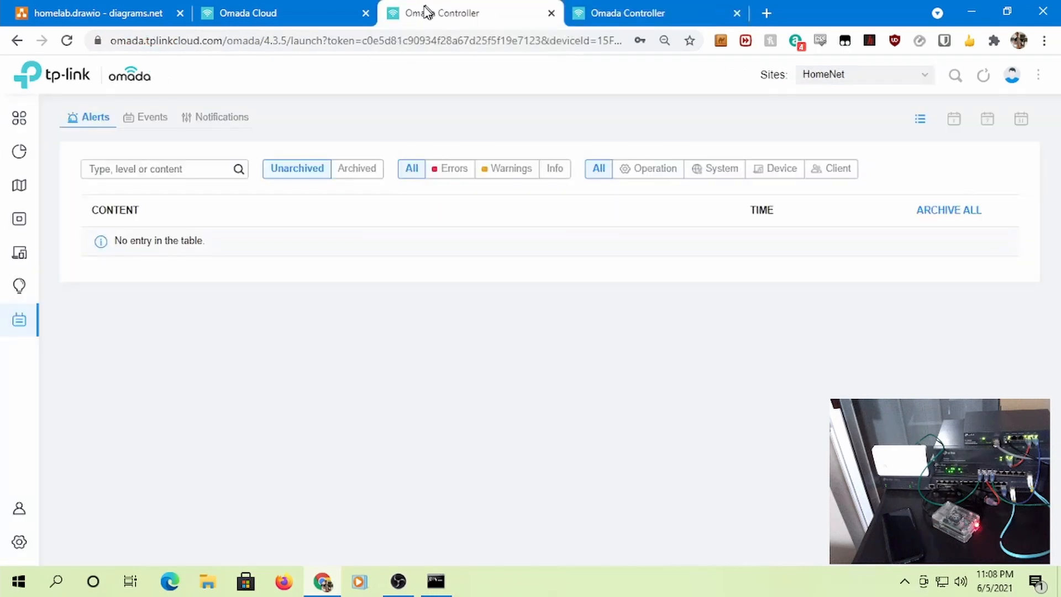
left_click(249, 12)
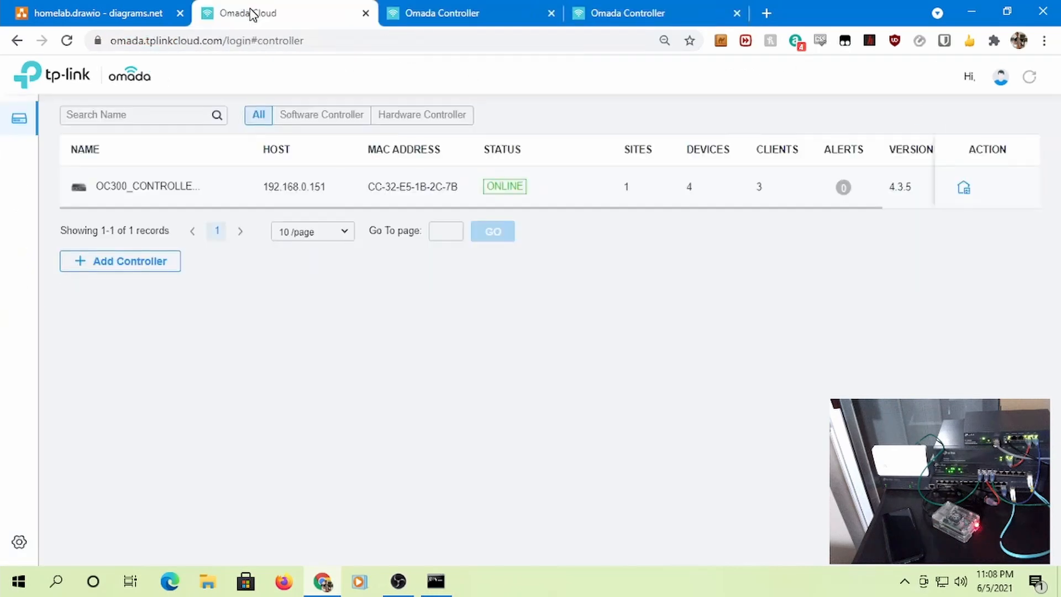
left_click(478, 8)
mouse_move(33, 516)
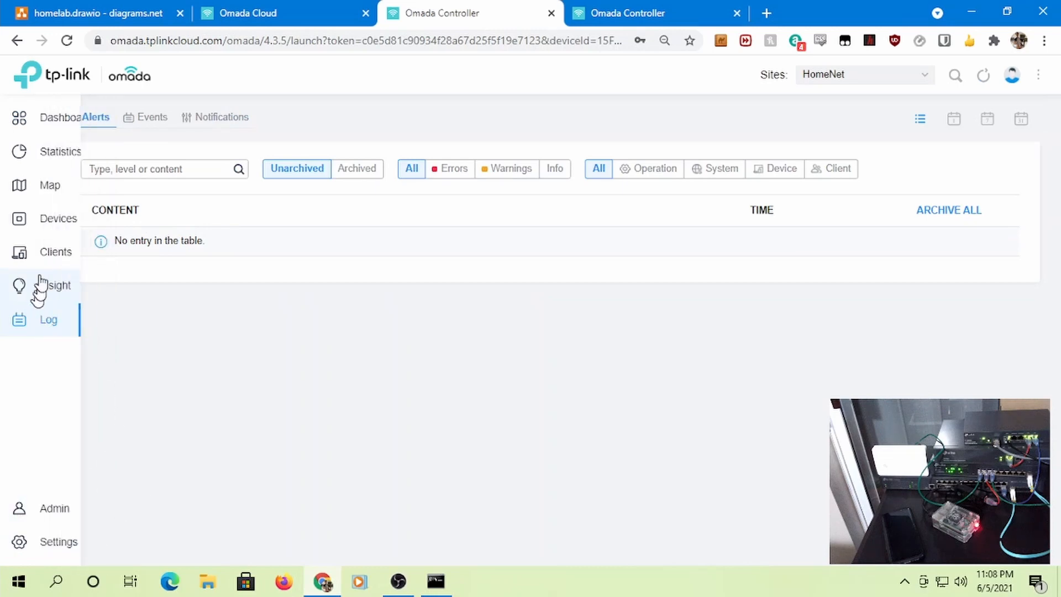
left_click(69, 548)
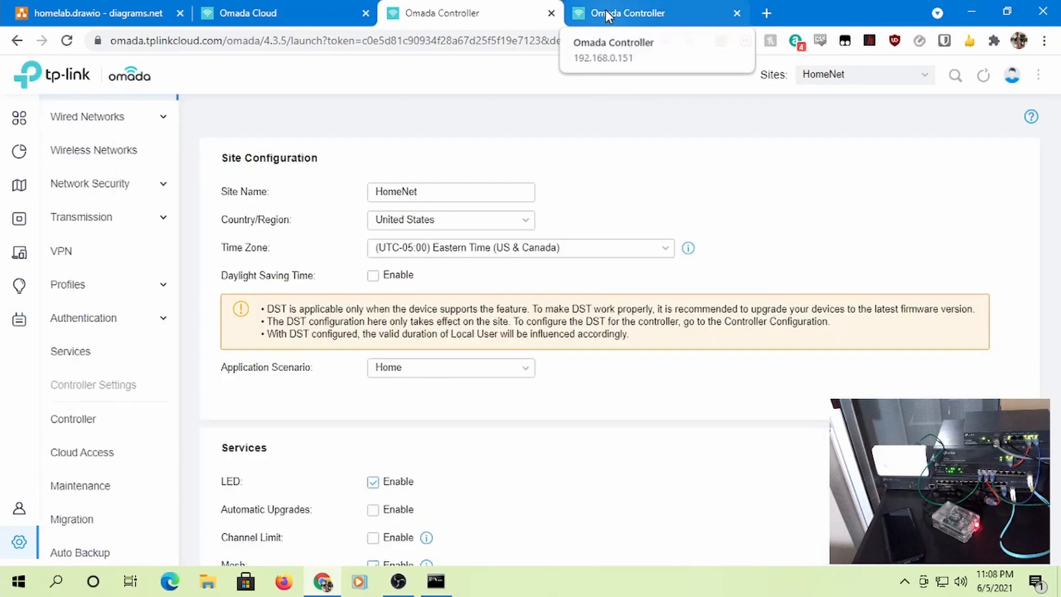
left_click(116, 188)
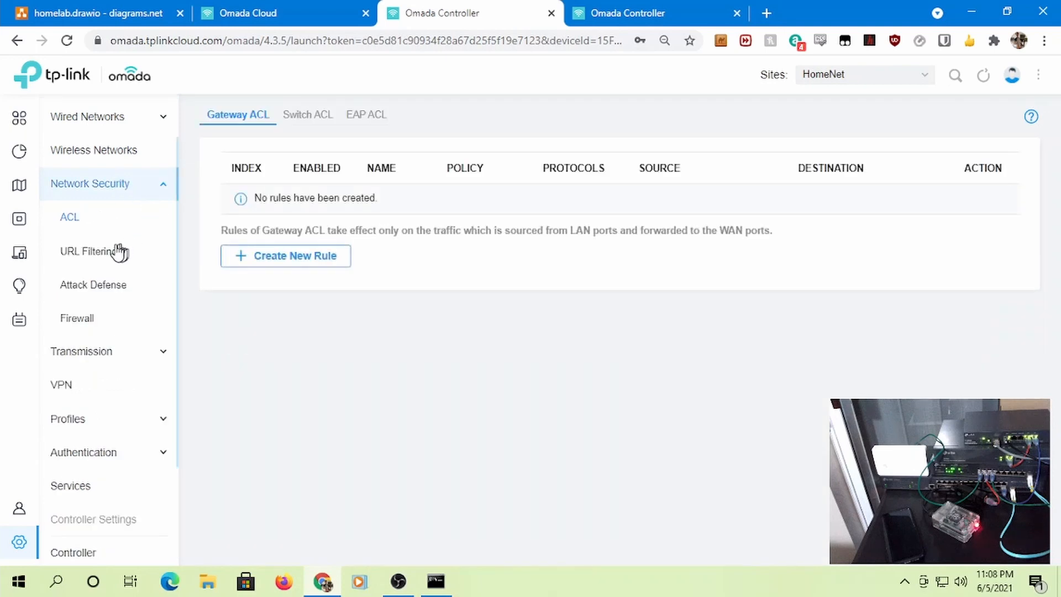
left_click(306, 119)
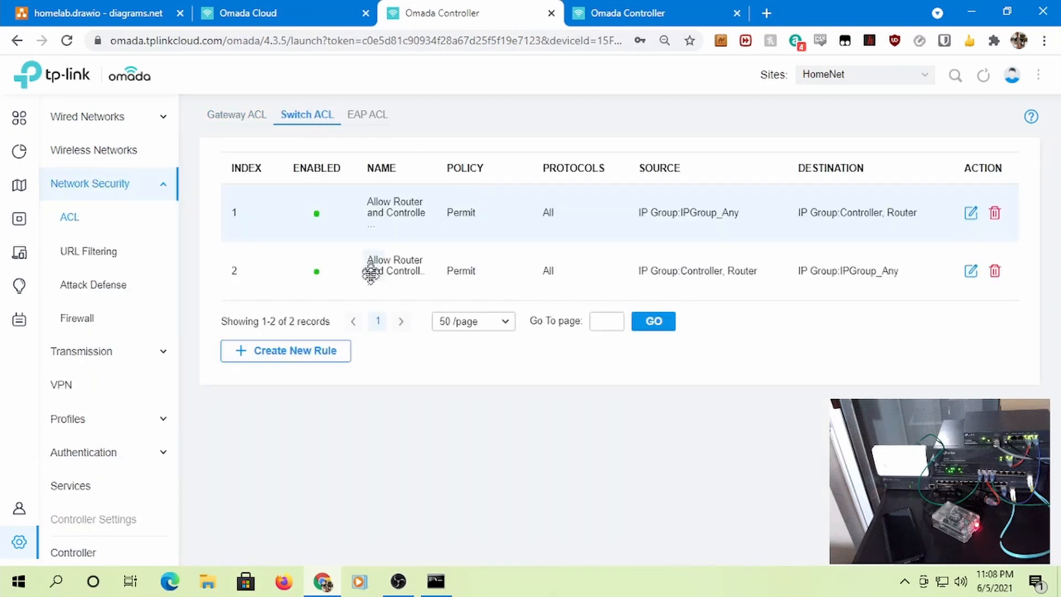
left_click(611, 12)
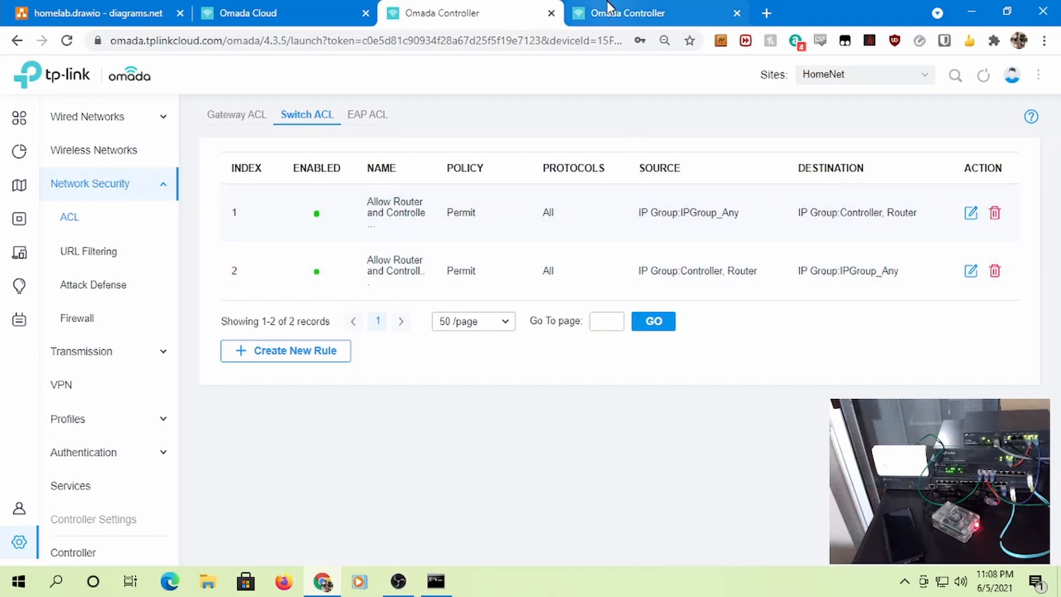
left_click(452, 12)
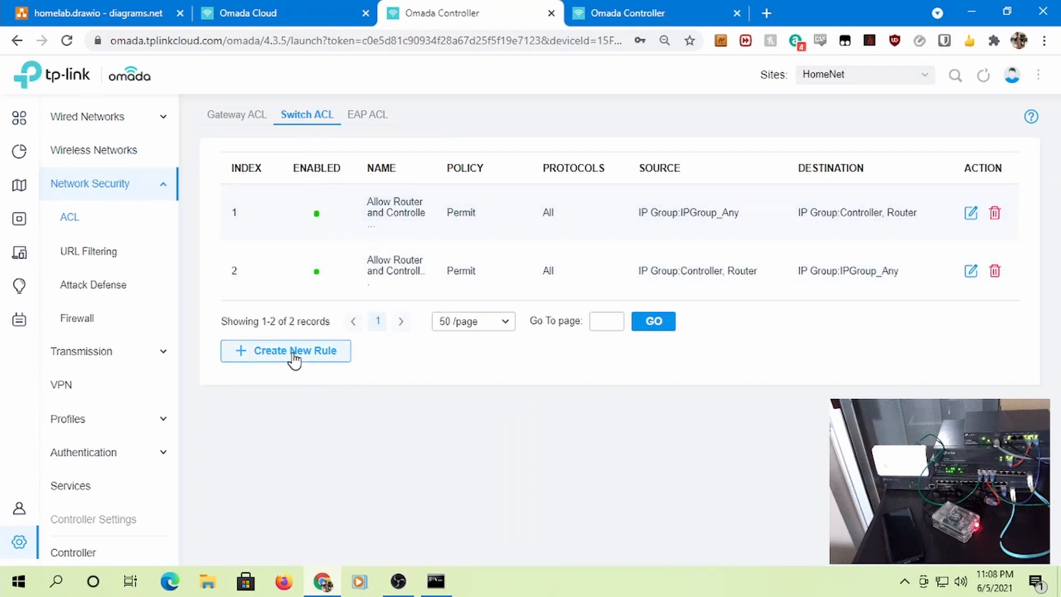
left_click(436, 580)
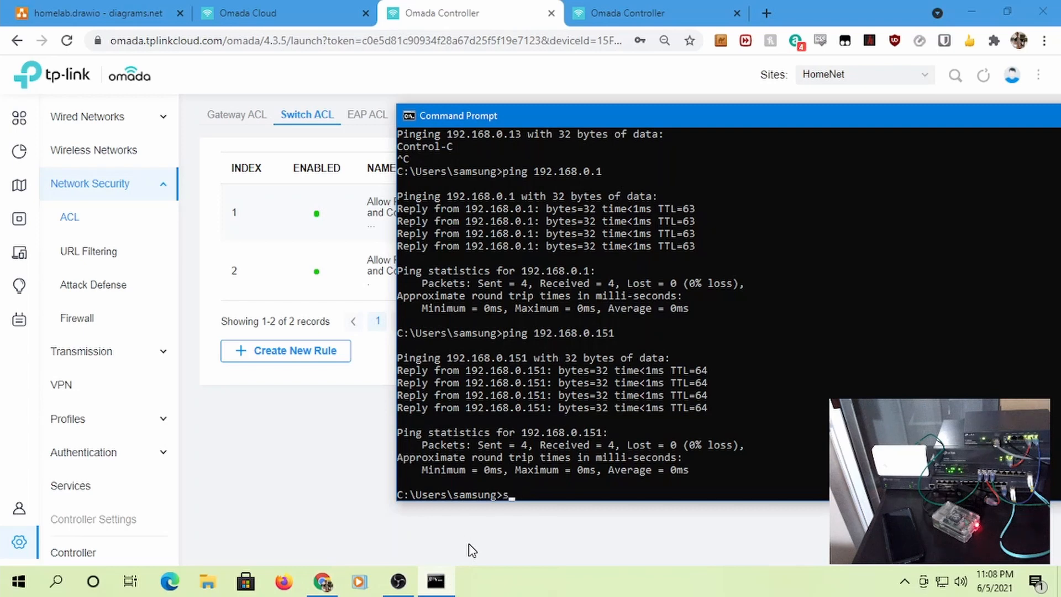
type("ssh pi@192.168.107.72")
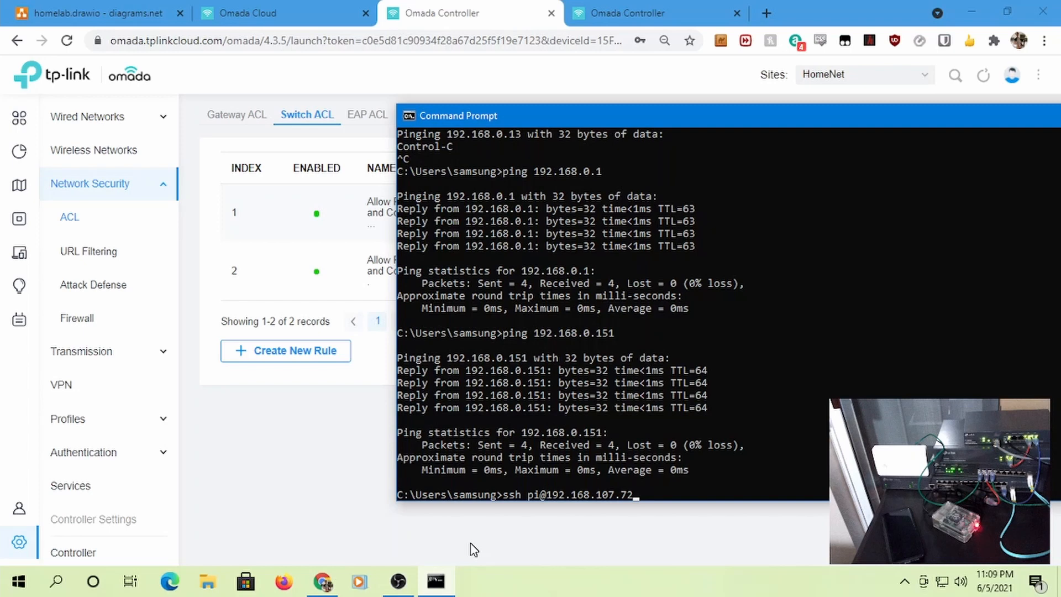
key("Return")
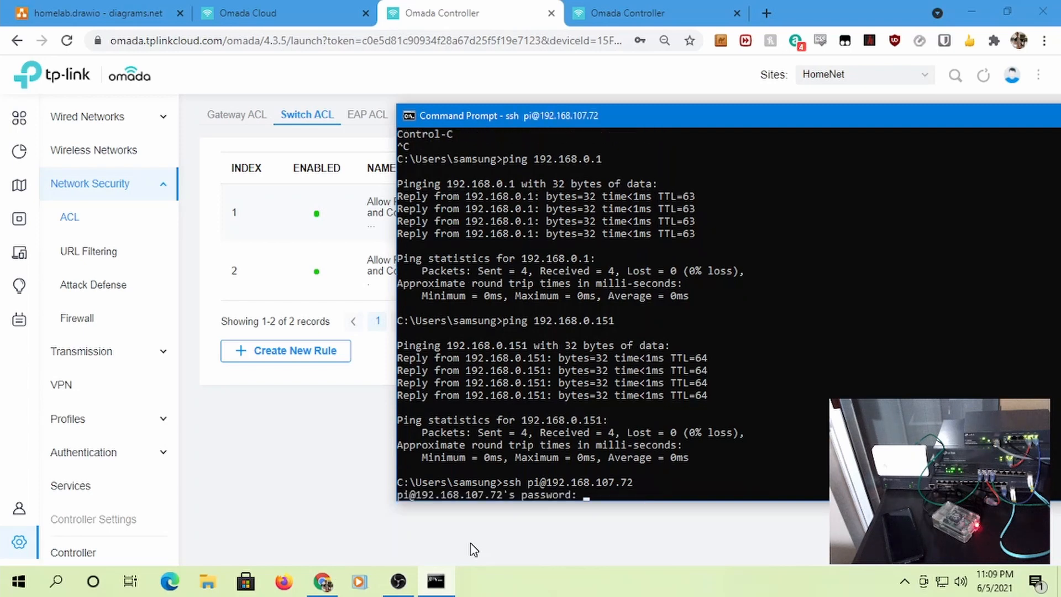
key("Return")
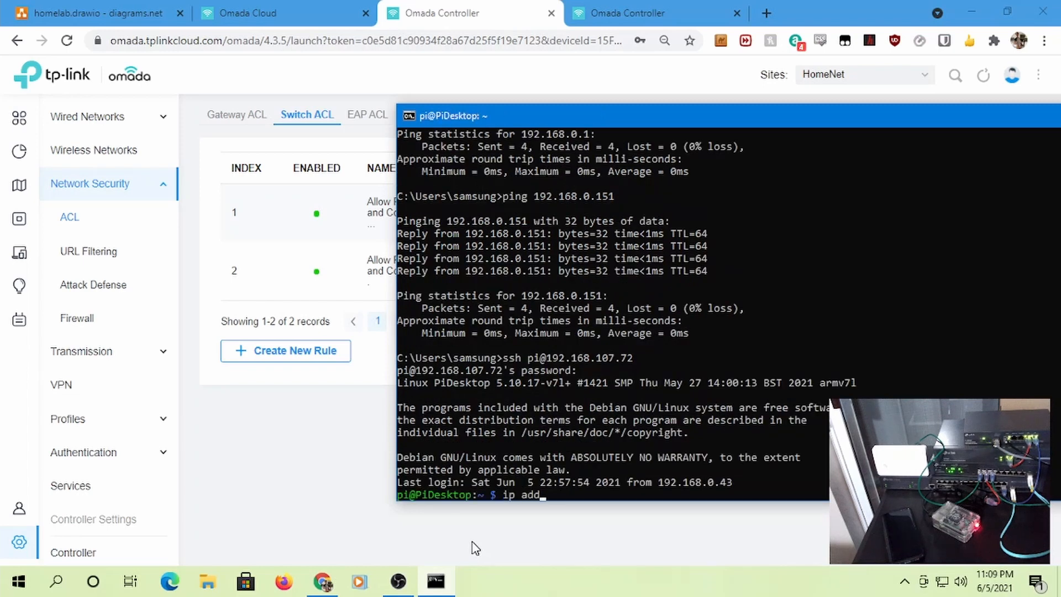
Check the Raspberry Pi's addresses with ip addr, then exit the SSH session and check the local machine's with ipconfig
key("Return")
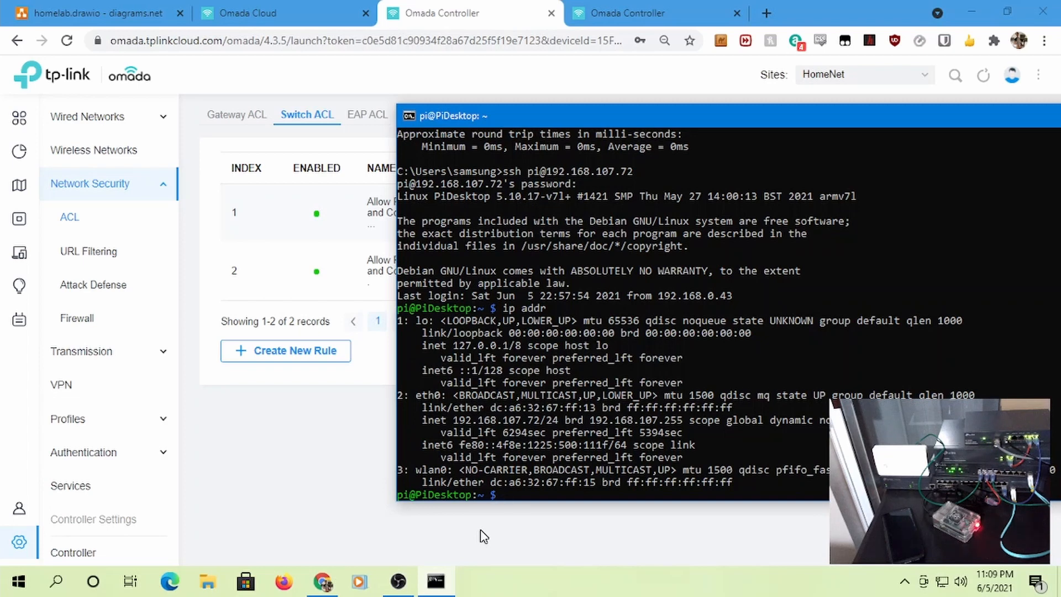
type("xit")
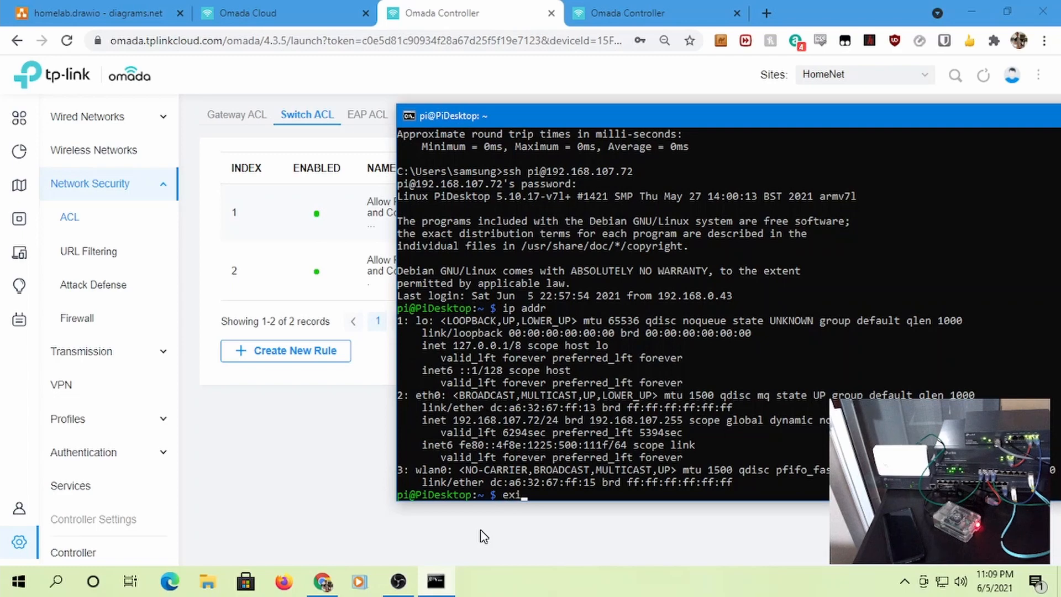
key("Return")
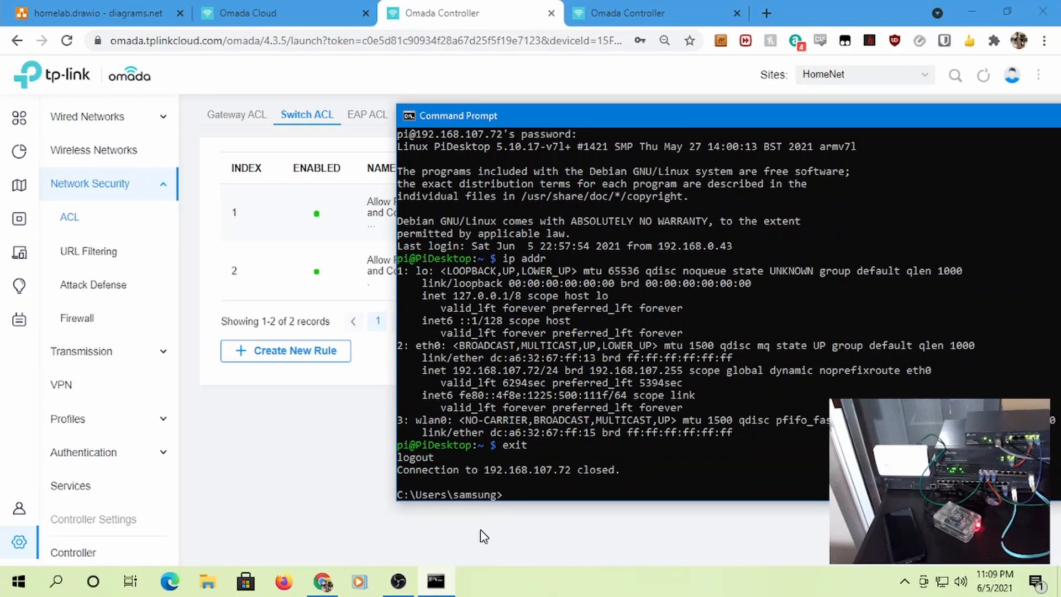
type("ipconfig")
key("Return")
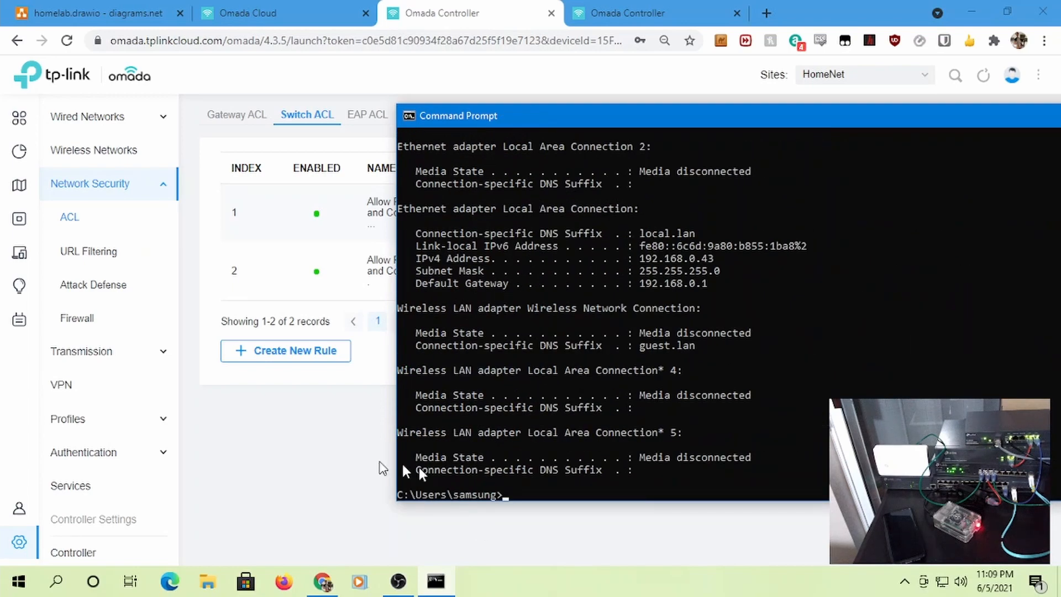
Switch back to the Omada Controller and start a new Switch ACL rule named DenyInterVLAN
left_click(283, 357)
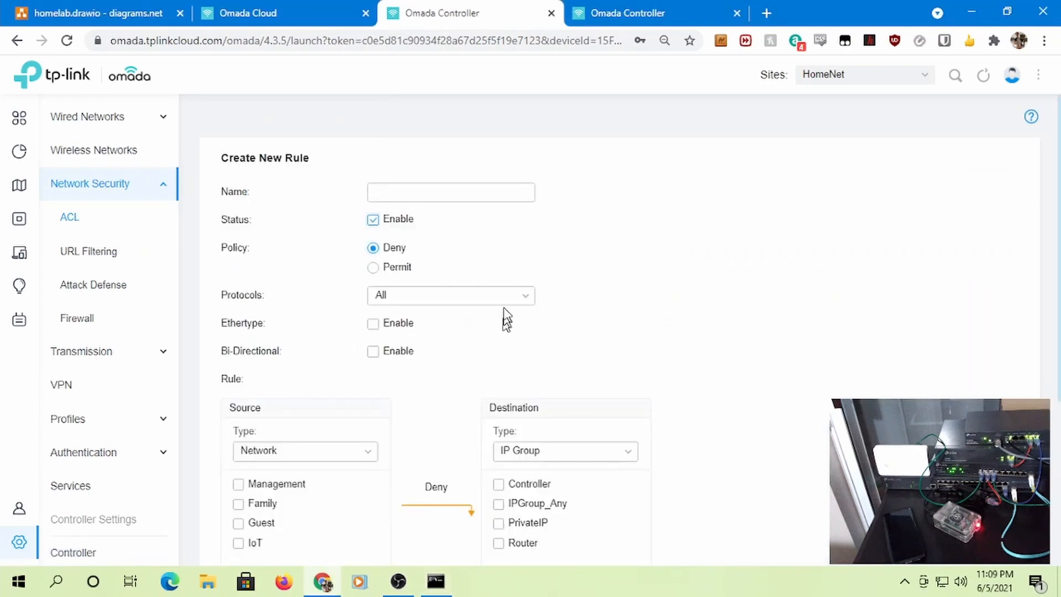
left_click(386, 190)
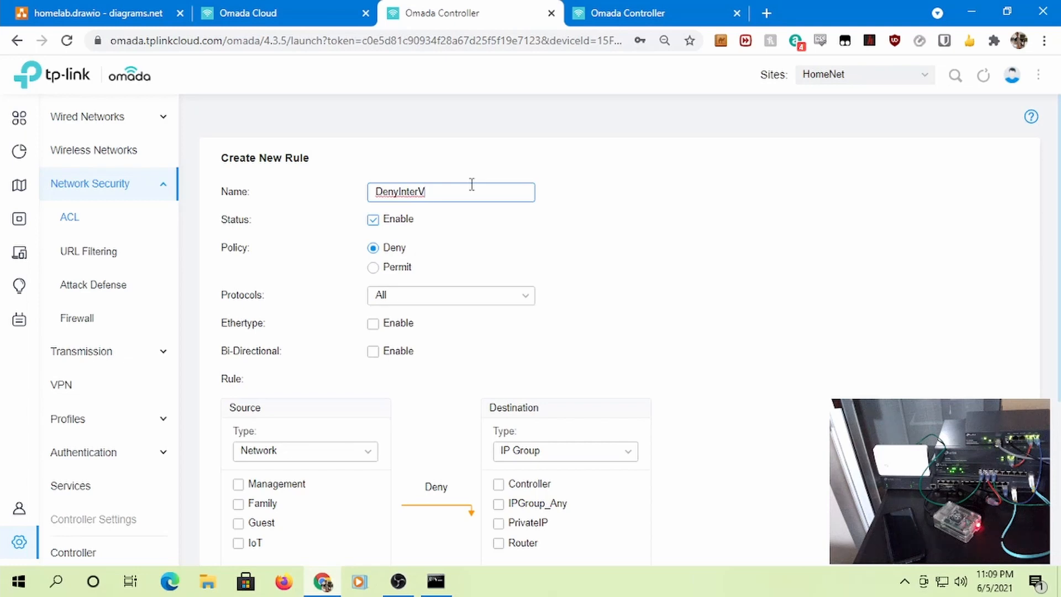
type("LAN")
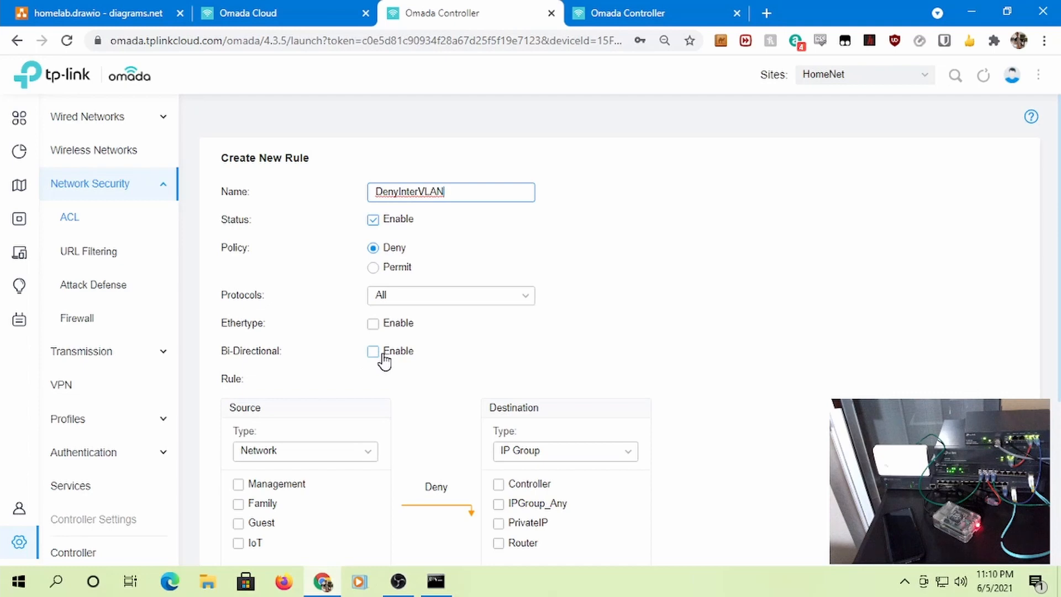
Set the deny rule's source to the IoT network and its destination to the PrivateIP group
scroll(464, 348, "down", 3)
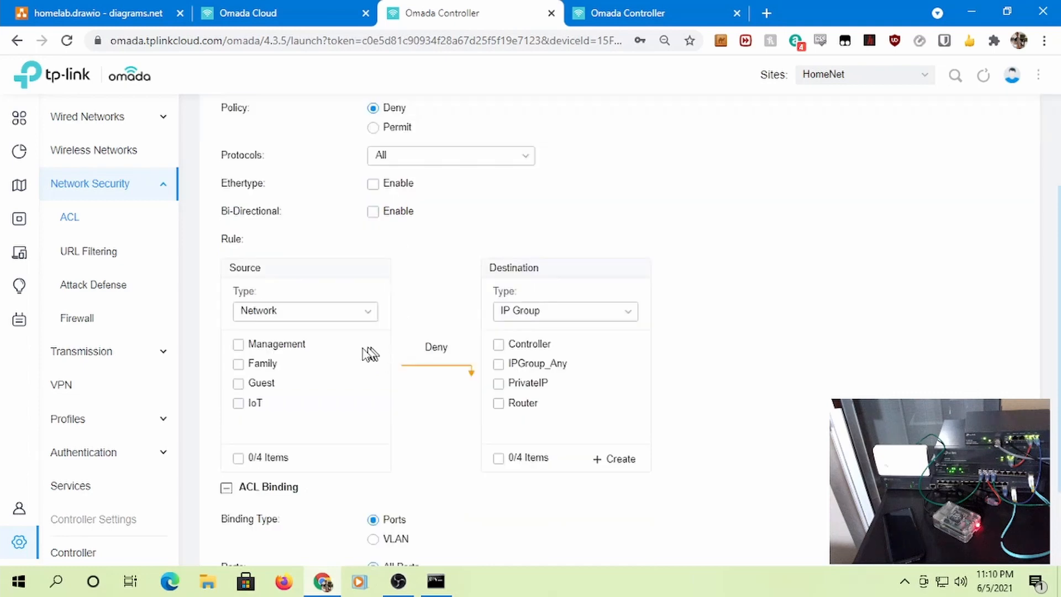
left_click(240, 404)
left_click(499, 383)
scroll(485, 320, "down", 2)
scroll(483, 310, "up", 5)
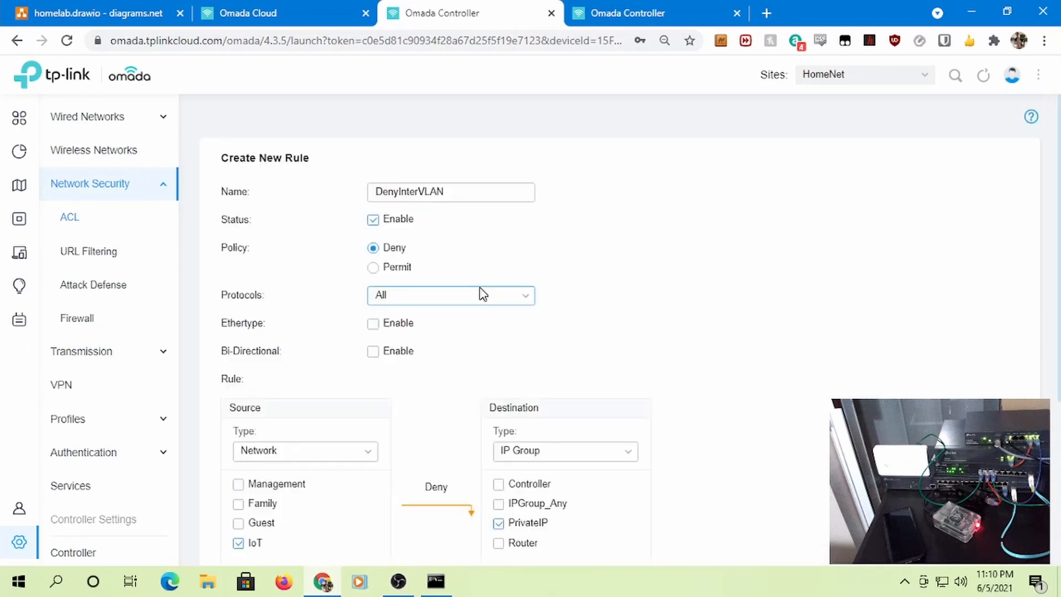
Create the DenyInterVLAN rule with the settings entered
scroll(481, 295, "down", 5)
left_click(246, 508)
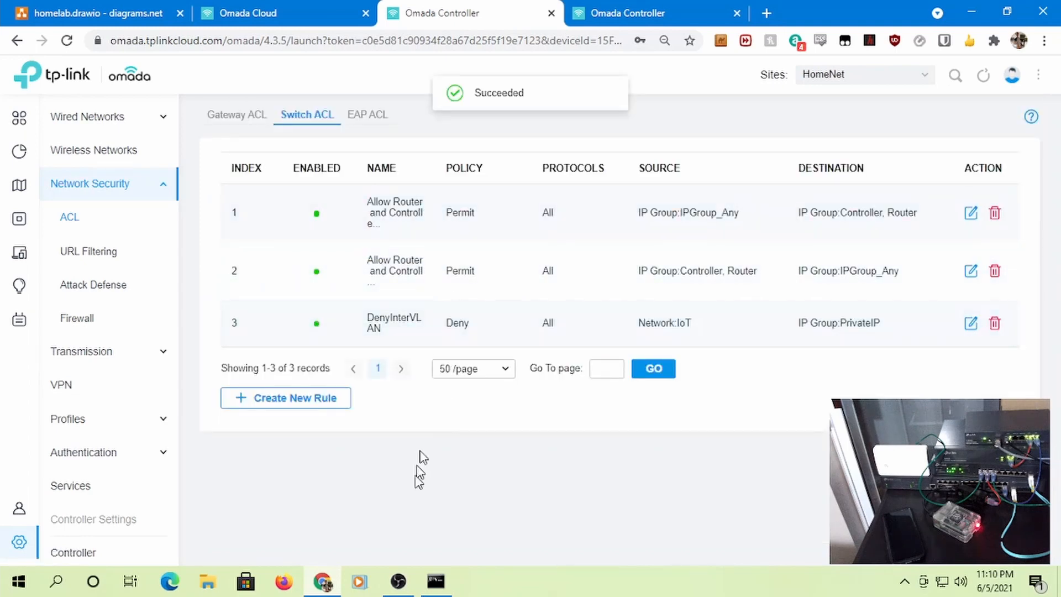
left_click(435, 583)
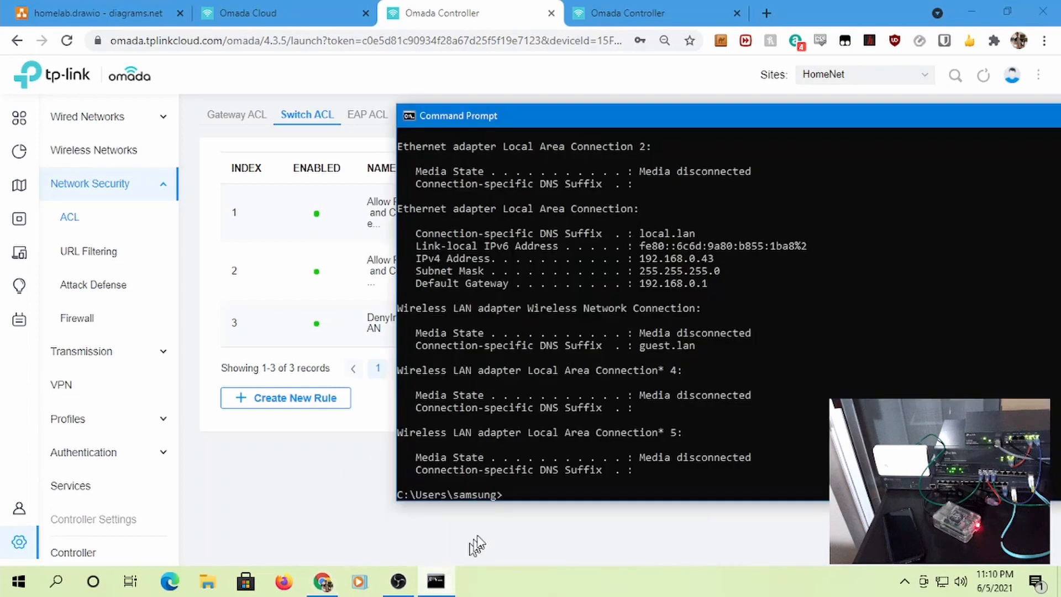
key("Up")
key("Up")
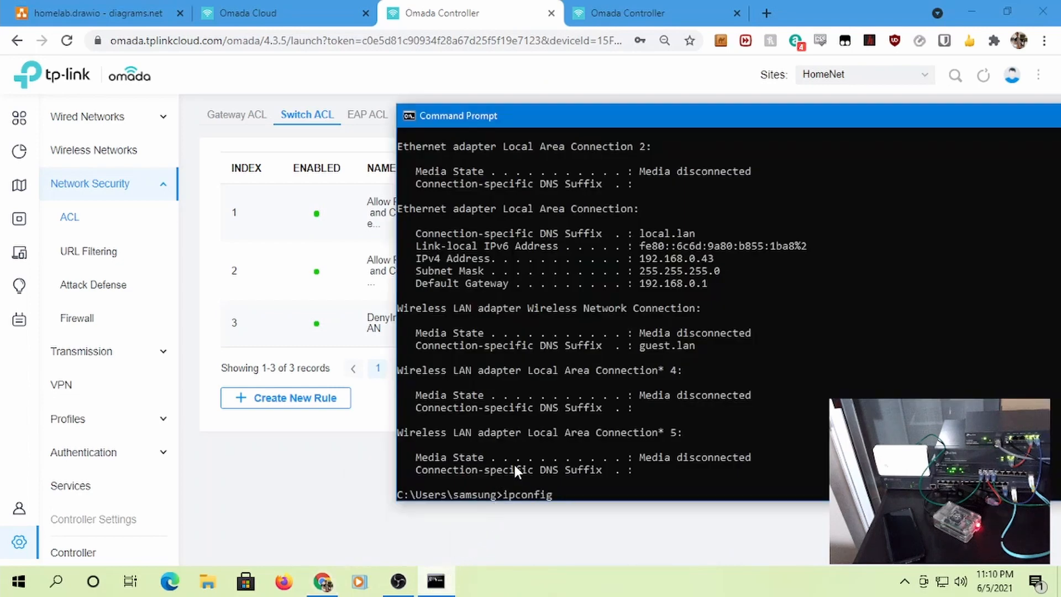
key("Return")
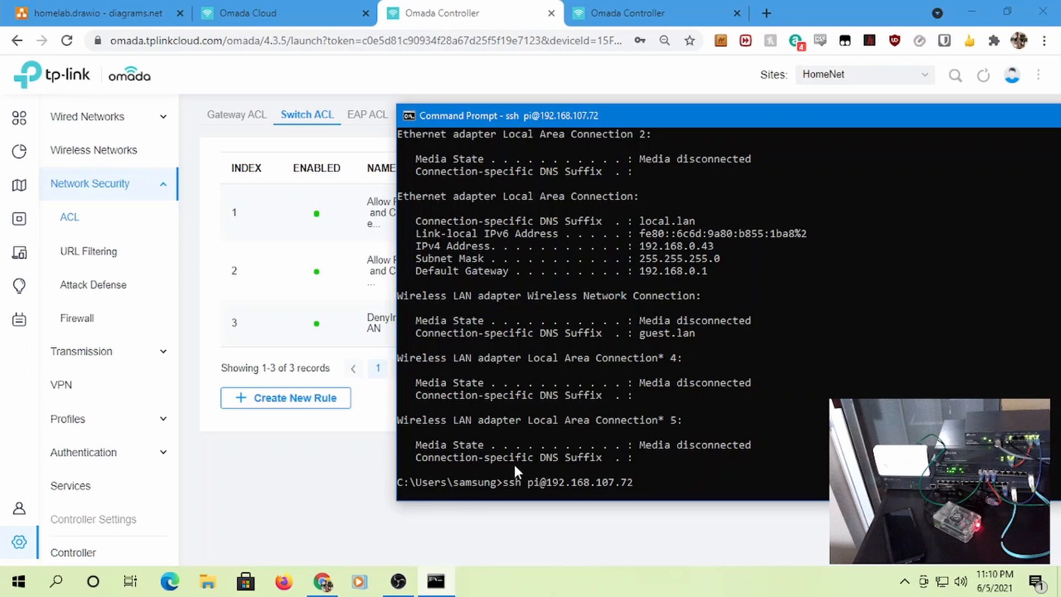
key("ctrl+c")
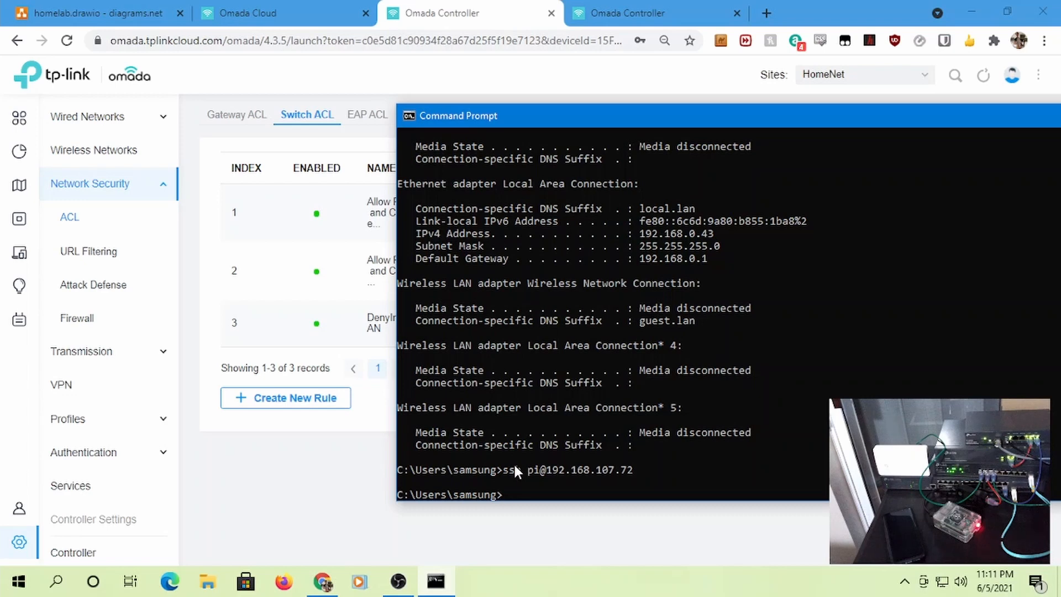
Ping the Raspberry Pi at 192.168.107.72 to test its reachability, and stop the ping
type("ping 192.168.107.72")
key("Return")
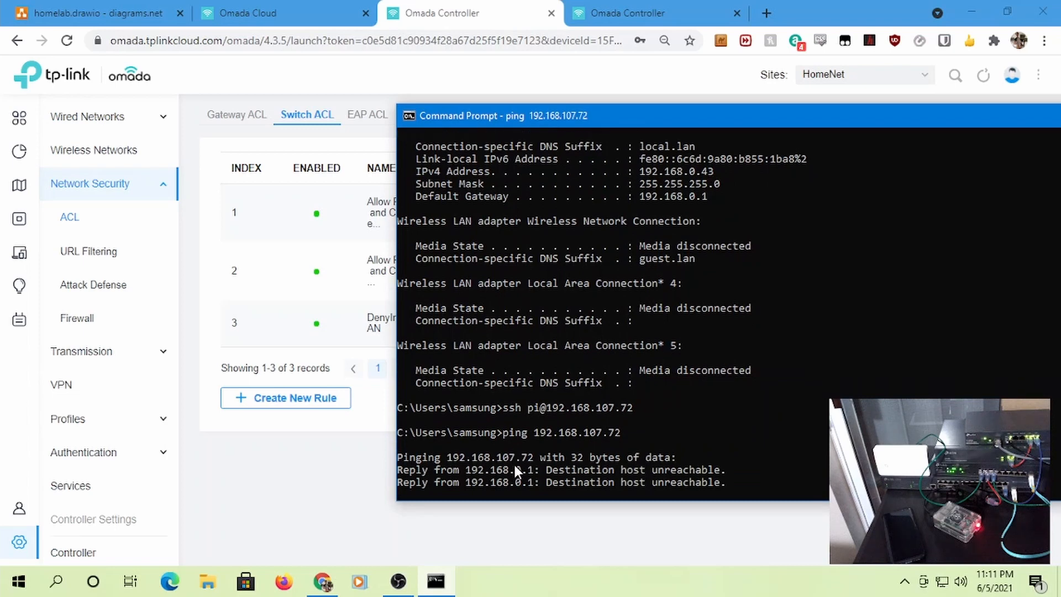
key("ctrl+c")
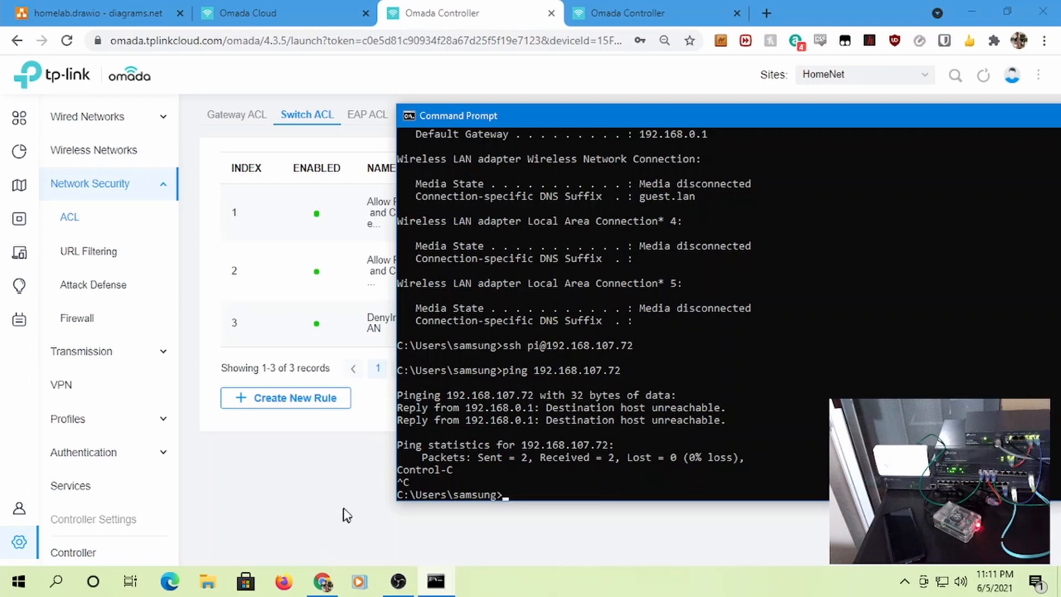
Switch back to the Omada Controller and open the list of connected clients
left_click(351, 490)
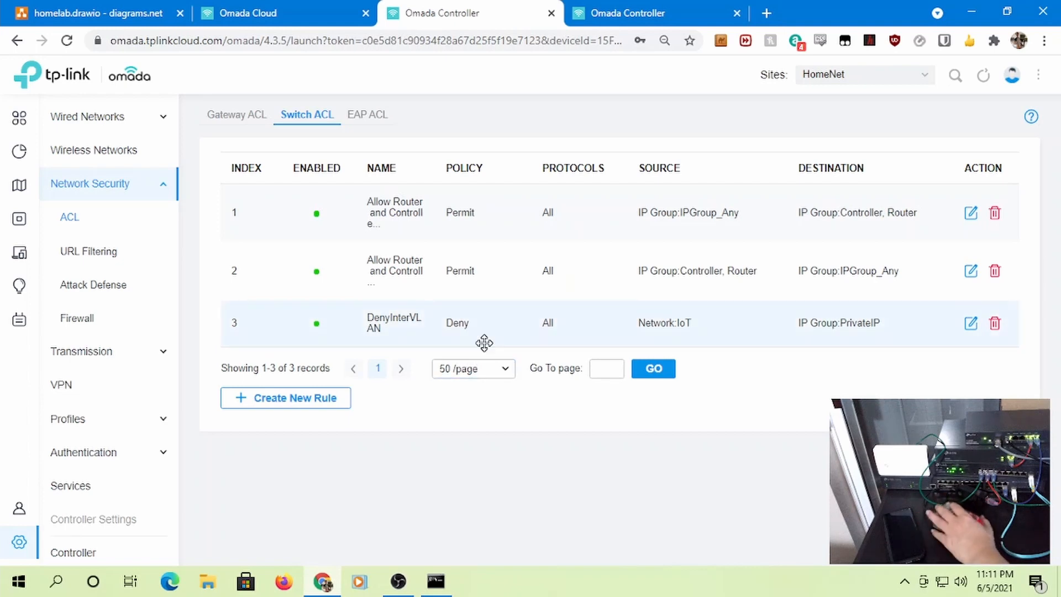
left_click(437, 581)
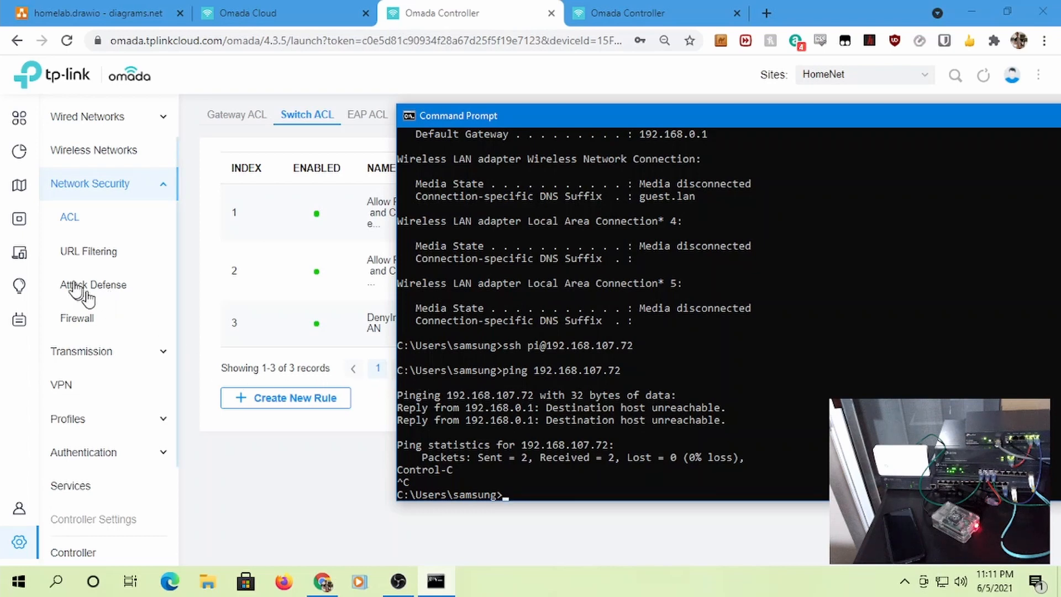
left_click(37, 259)
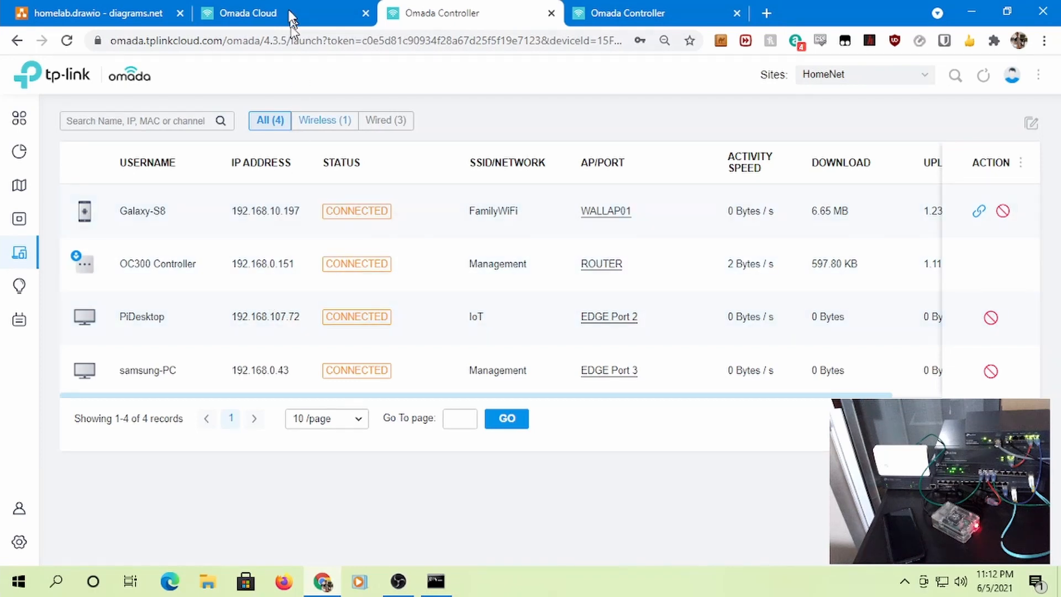
left_click(610, 16)
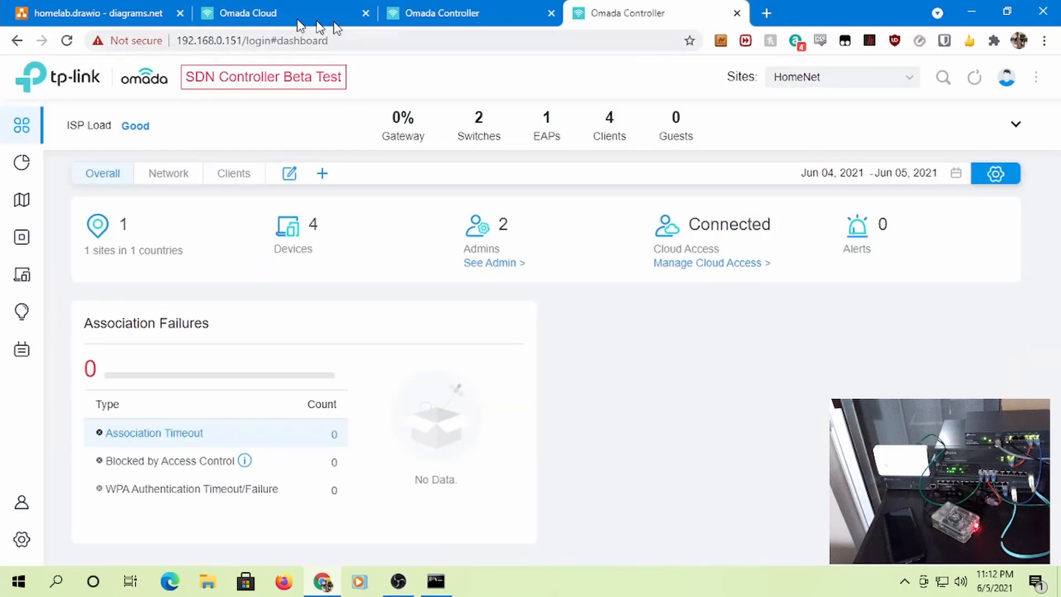
left_click(113, 17)
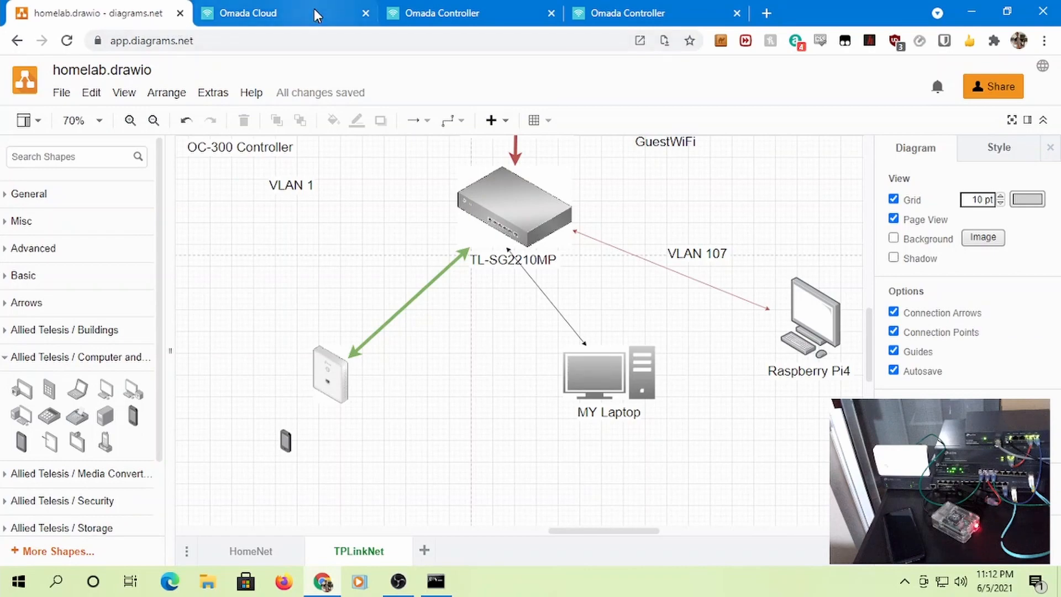
left_click(282, 13)
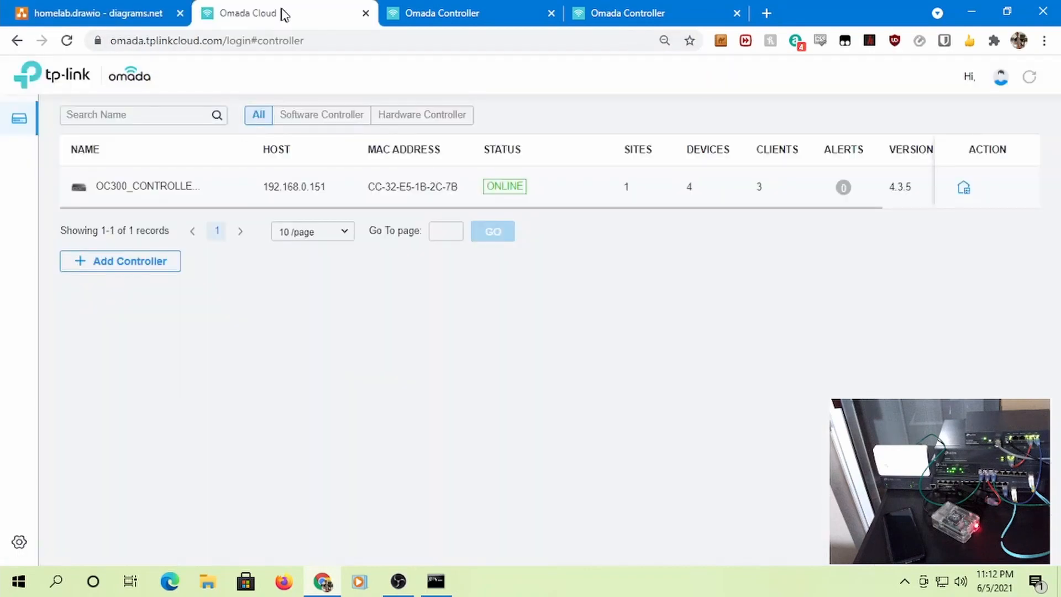
left_click(431, 15)
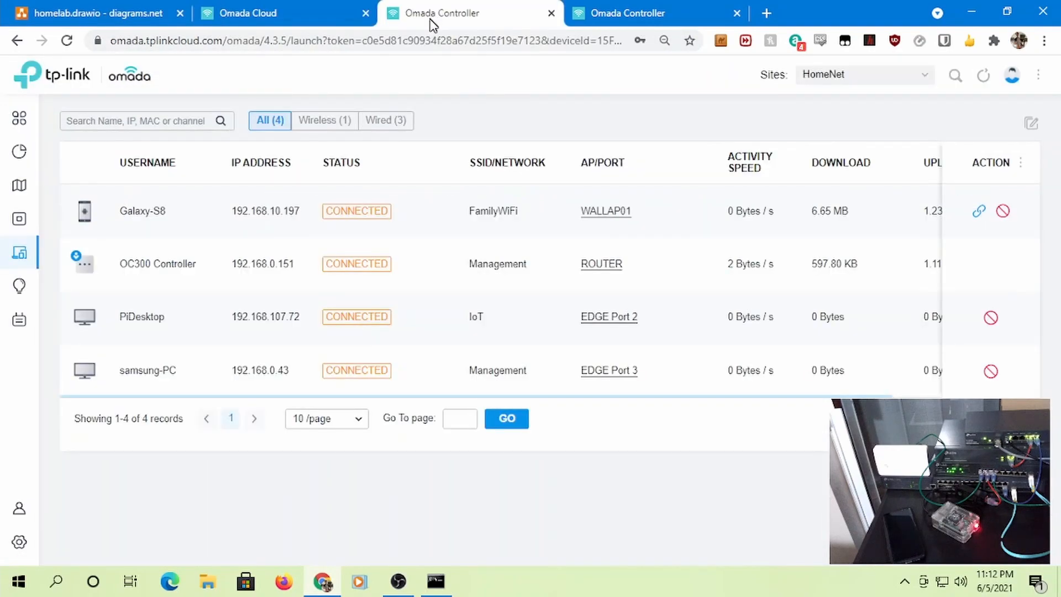
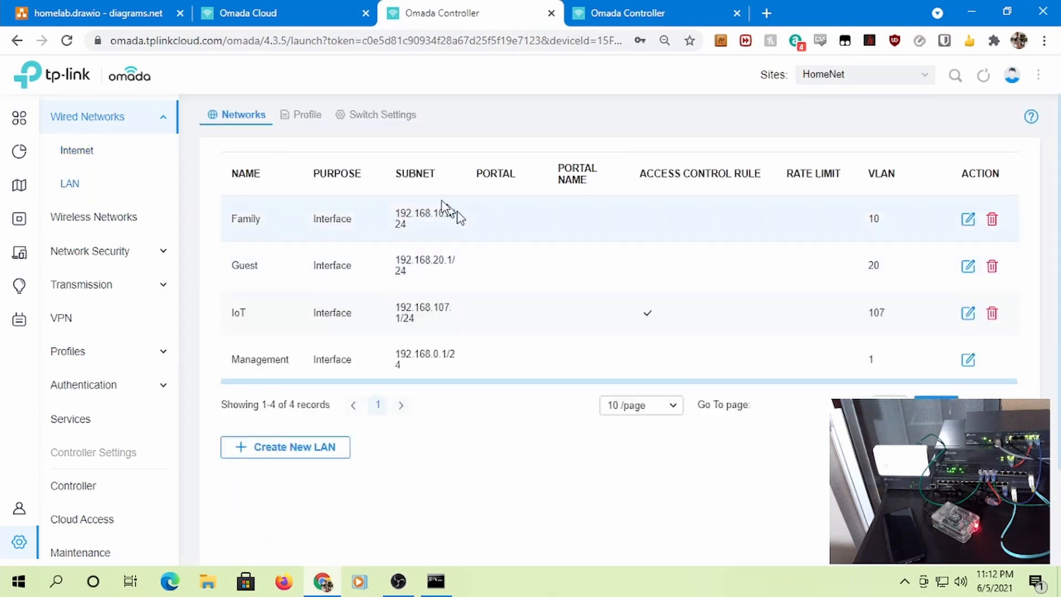
In the LAN switch settings, assign the IoT profile to Port4 of the EDGE switch and apply it
left_click(366, 120)
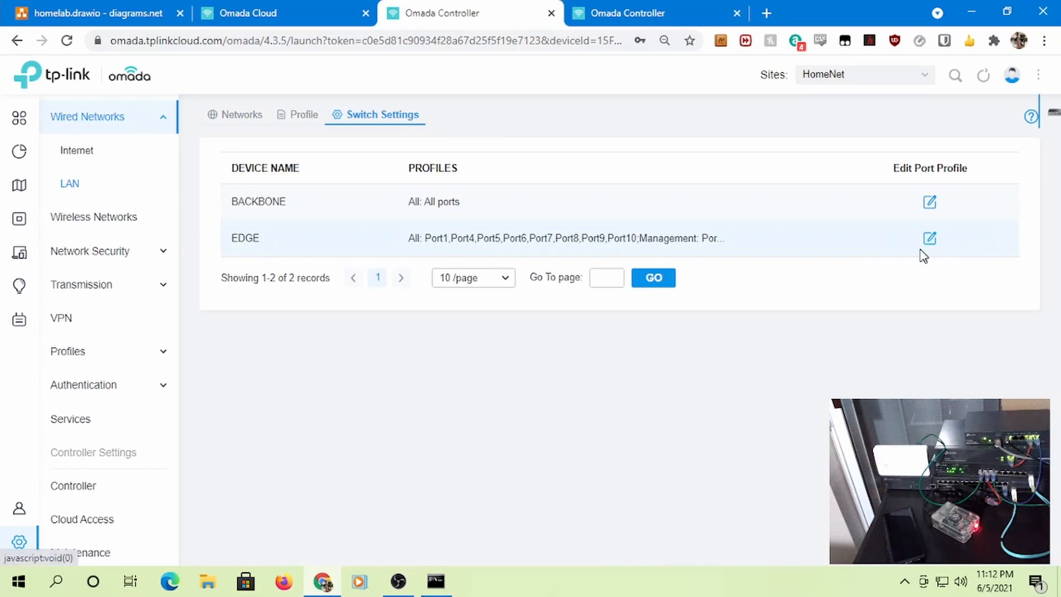
left_click(917, 251)
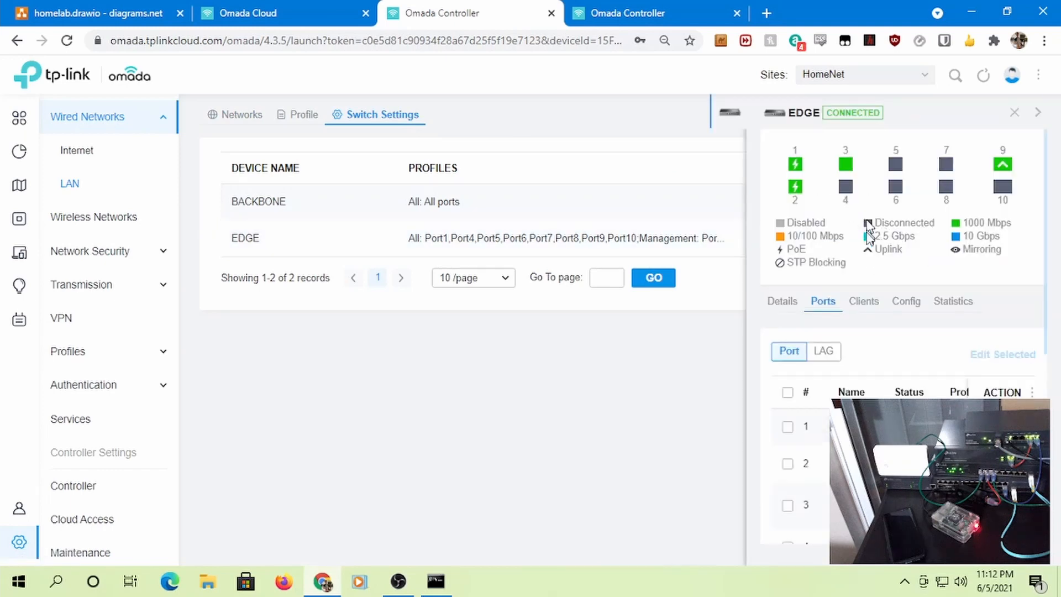
scroll(899, 326, "down", 5)
scroll(899, 326, "up", 3)
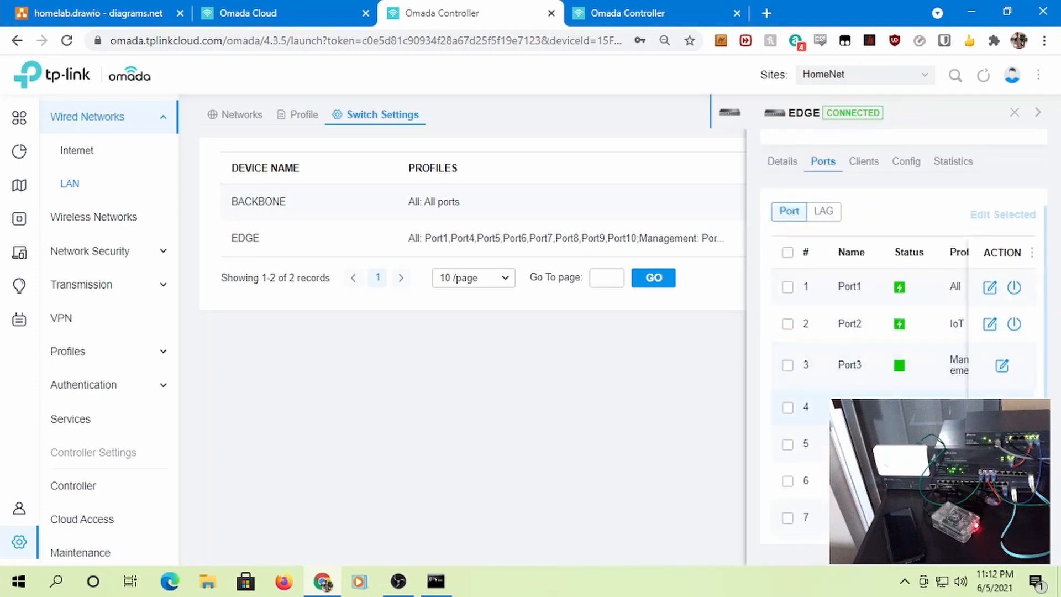
left_click(990, 407)
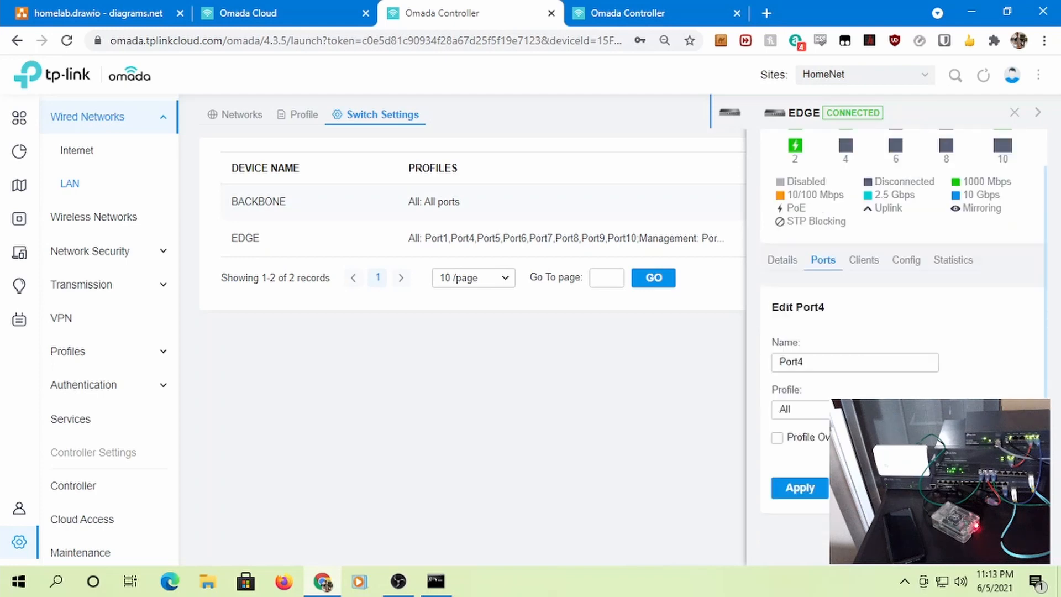
left_click(811, 409)
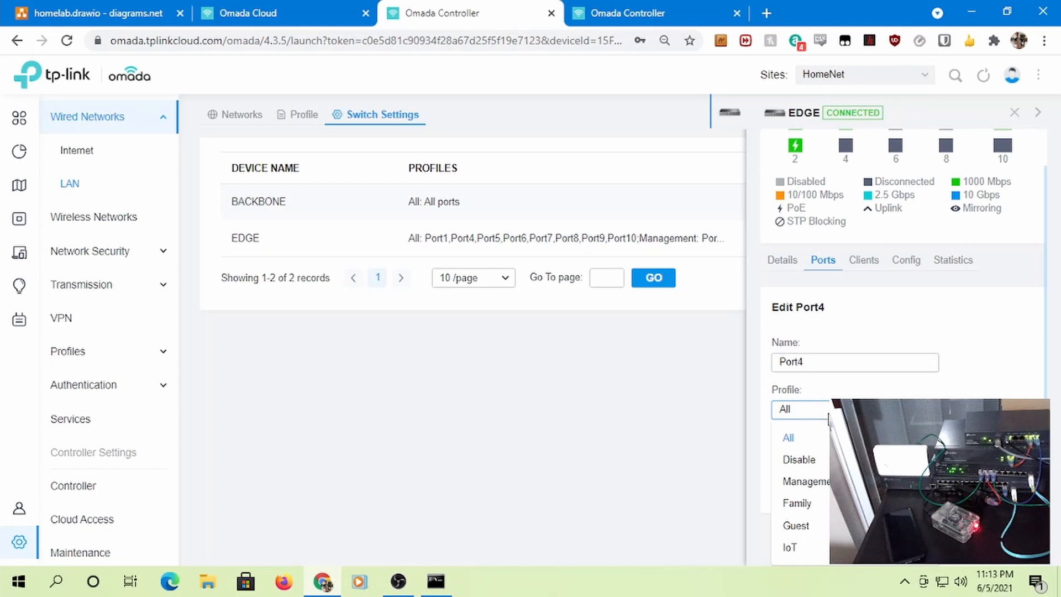
left_click(796, 547)
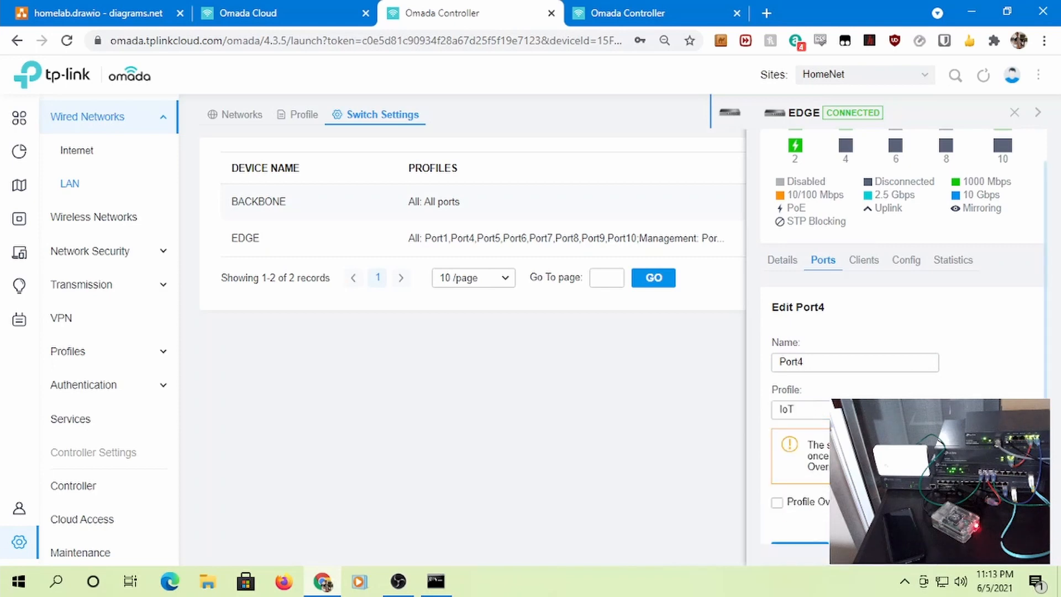
scroll(812, 504, "down", 2)
left_click(802, 488)
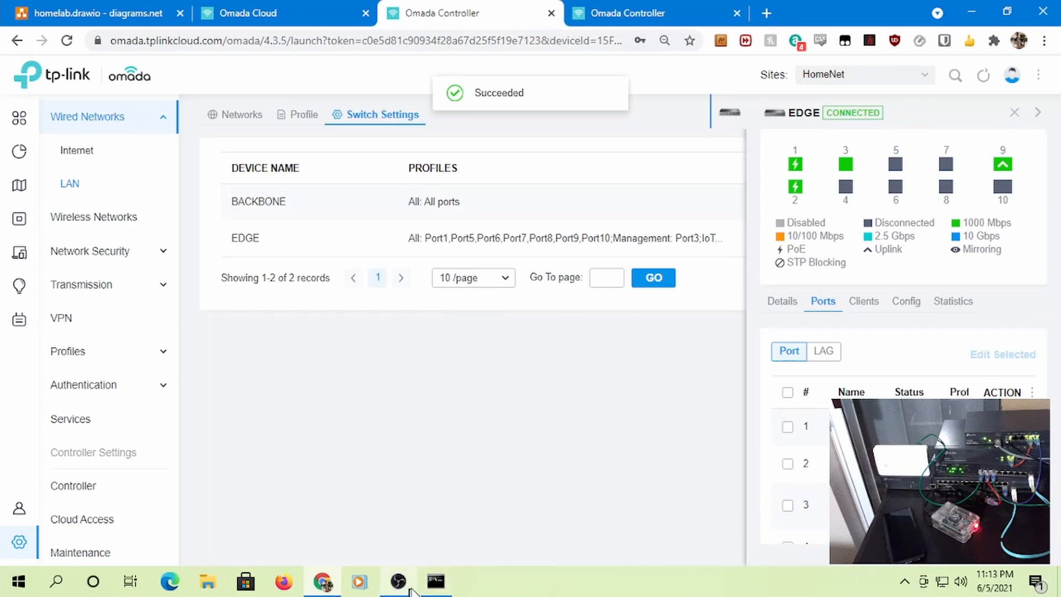
Switch to Command Prompt, ping the gateway at 192.168.0.1 and stop the ping
left_click(446, 578)
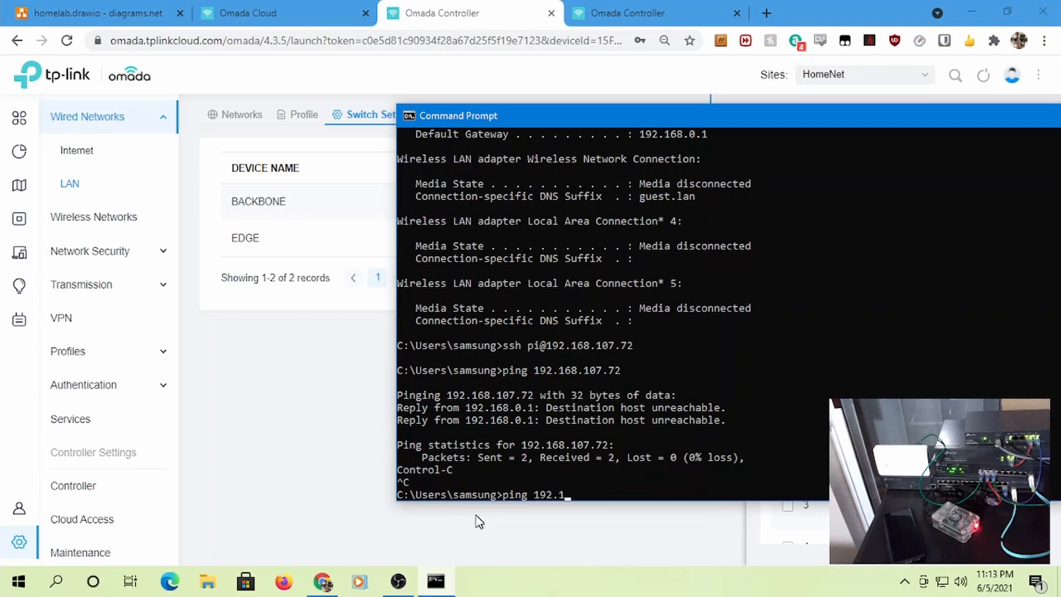
type("1")
key("Return")
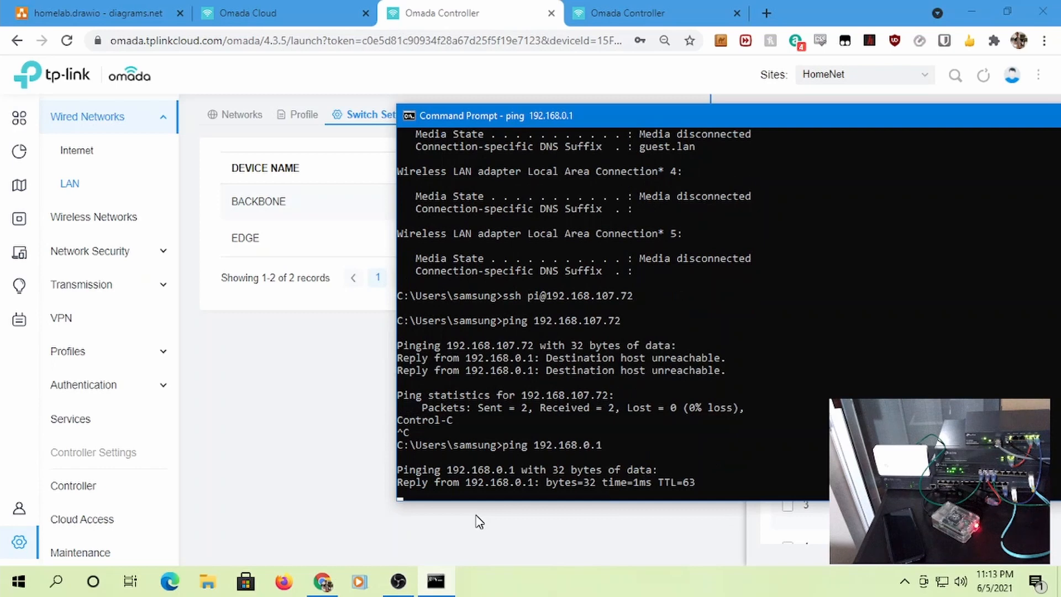
key("ctrl+c")
Run a continuous ping to 192.168.0.1 with -t, stop it and begin another command at the prompt
key("Up")
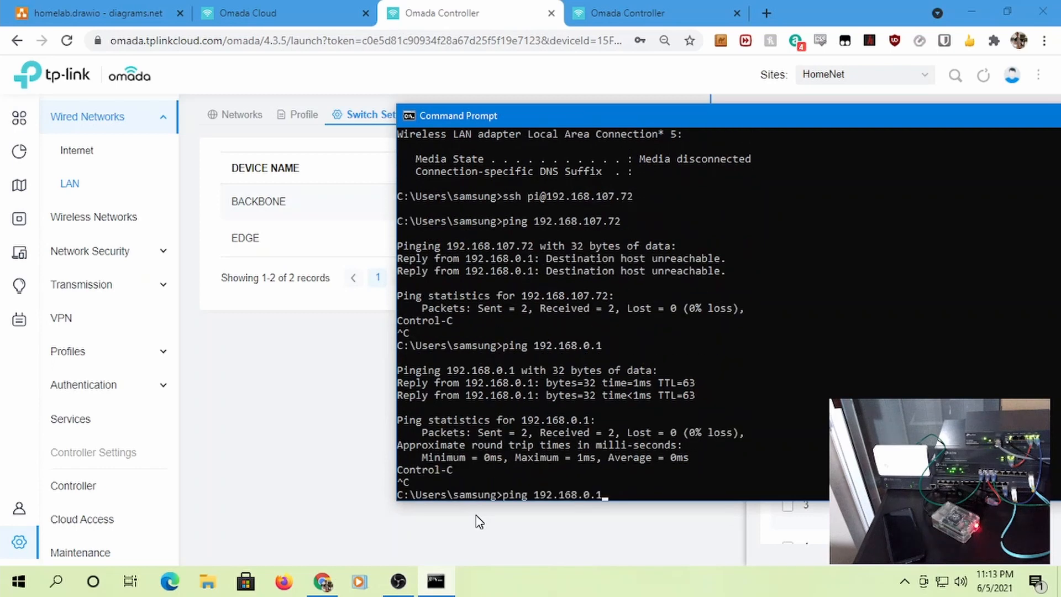
type("-t")
key("Return")
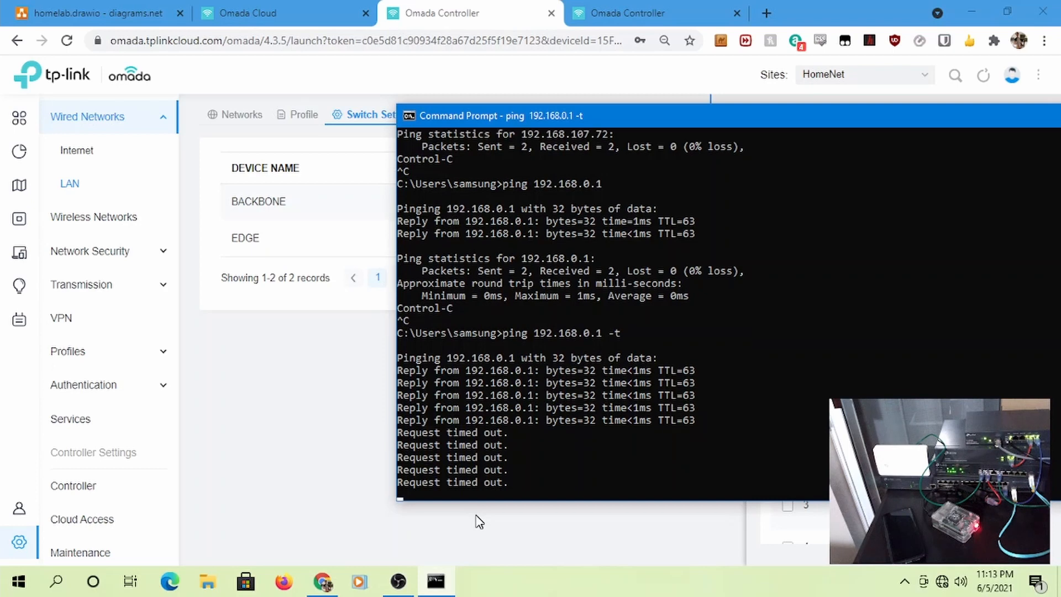
key("ctrl+c")
type("i")
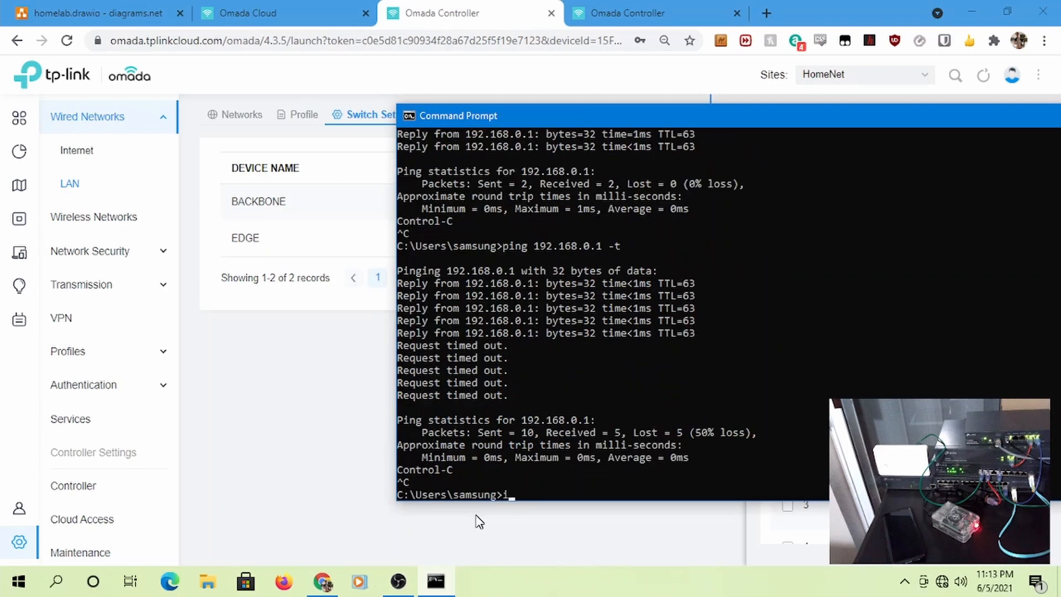
Display the computer's IP configuration with ipconfig and ping 192.168.107.72 from the command prompt
type("pconfig")
key("Return")
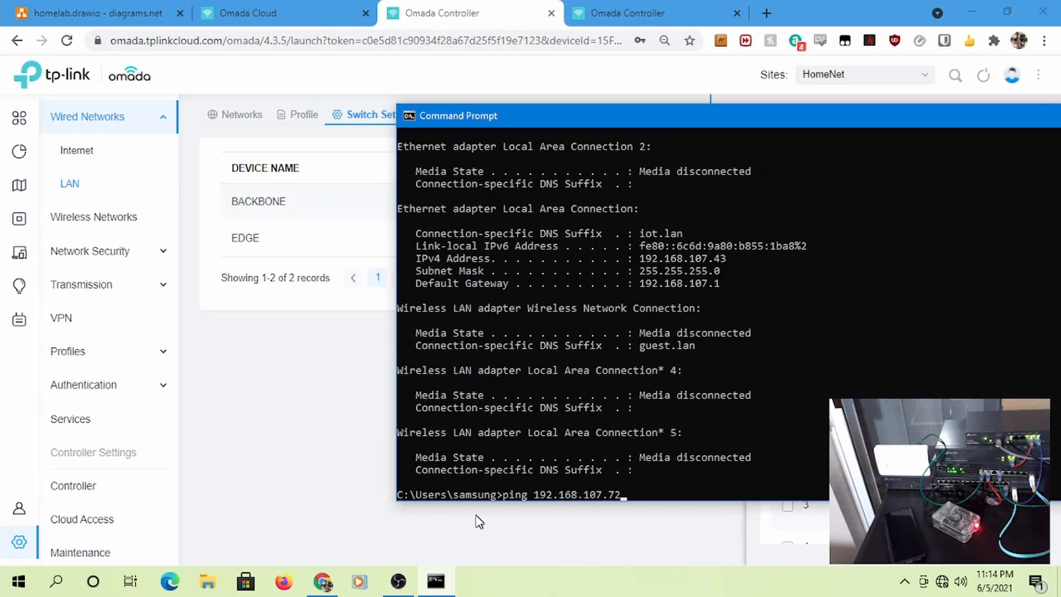
key("Return")
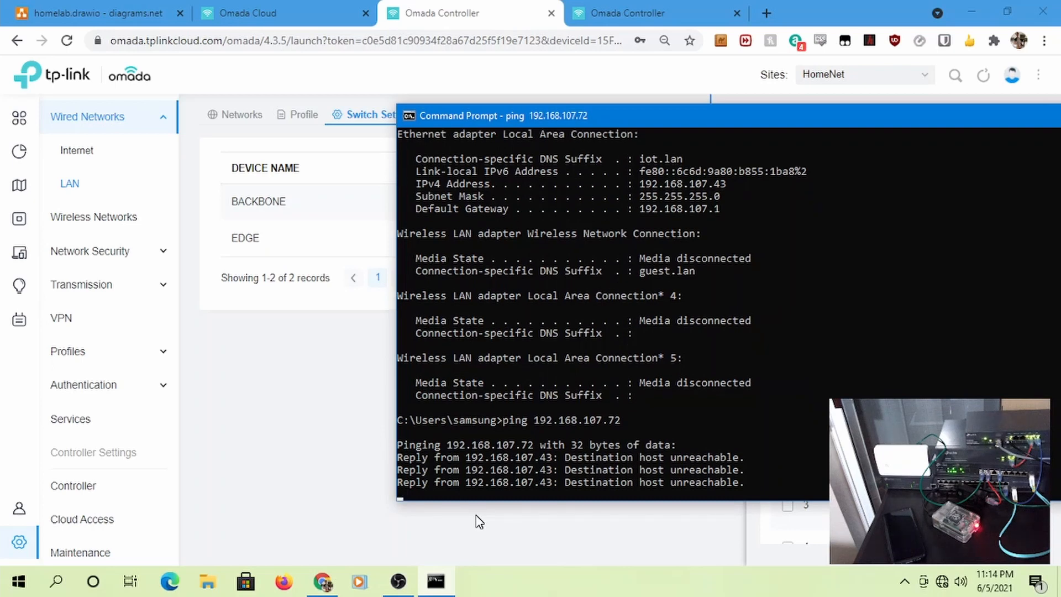
Check the site's Clients and Devices lists, finishing on the Clients list
mouse_move(16, 354)
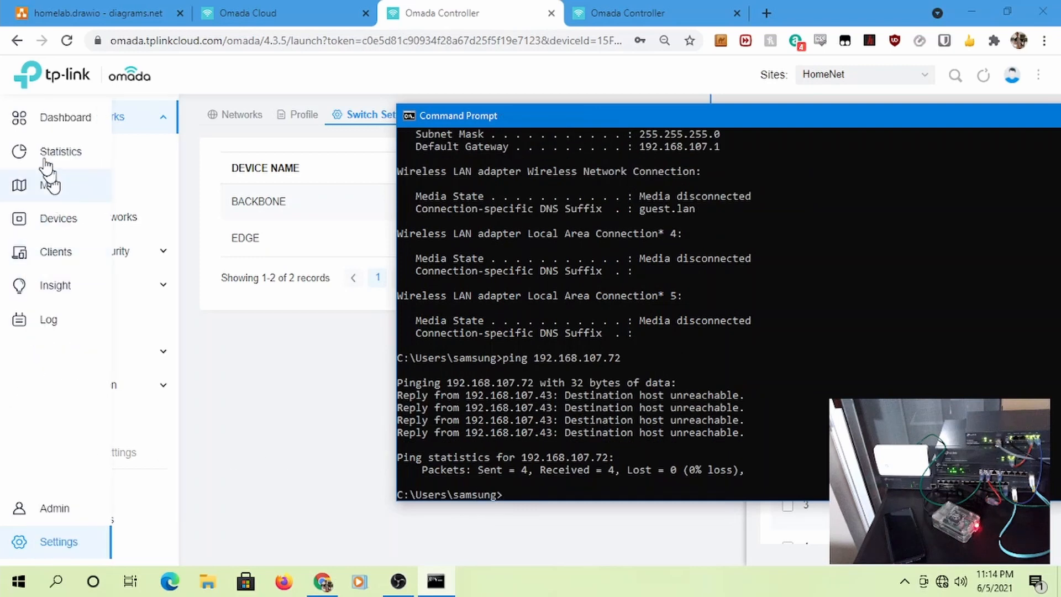
left_click(77, 254)
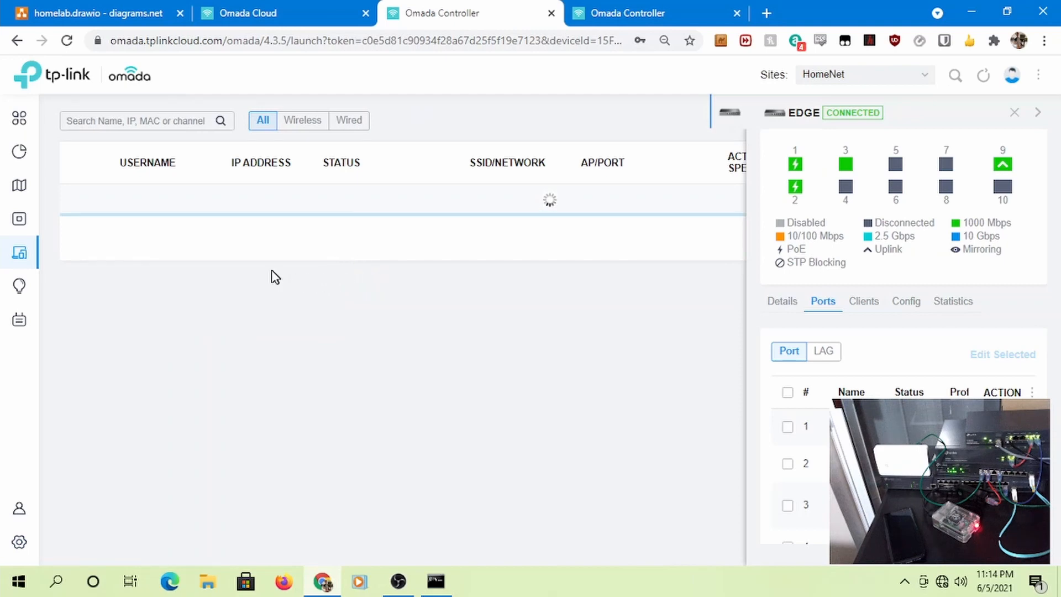
scroll(961, 321, "down", 2)
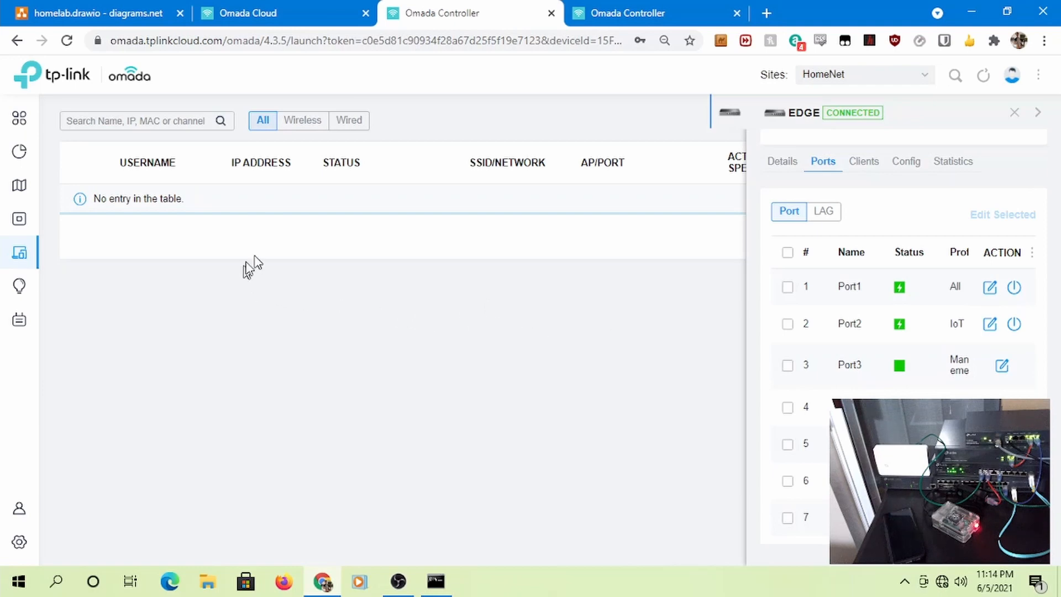
mouse_move(23, 185)
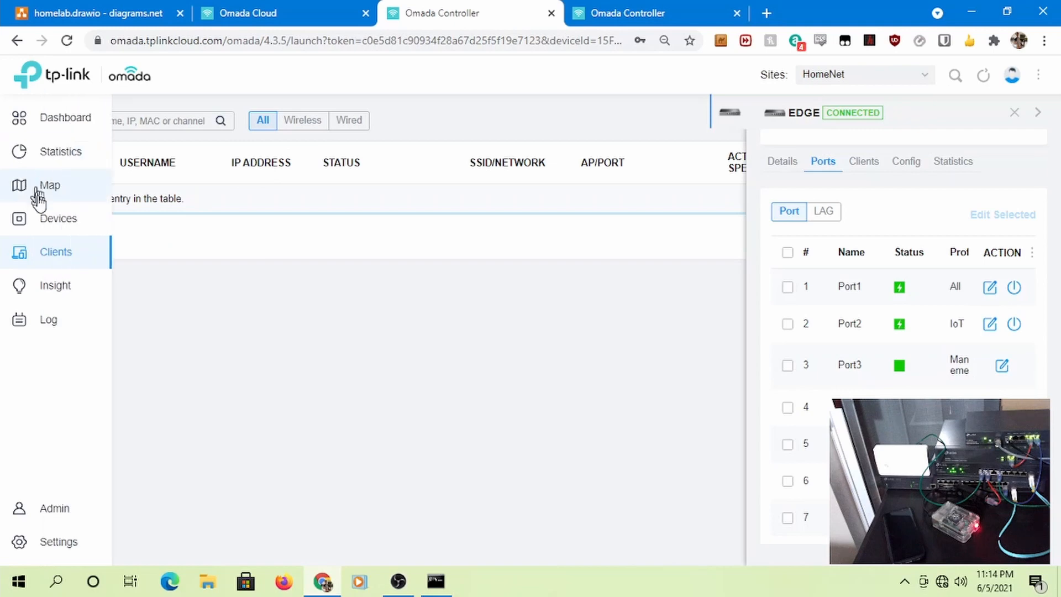
left_click(64, 227)
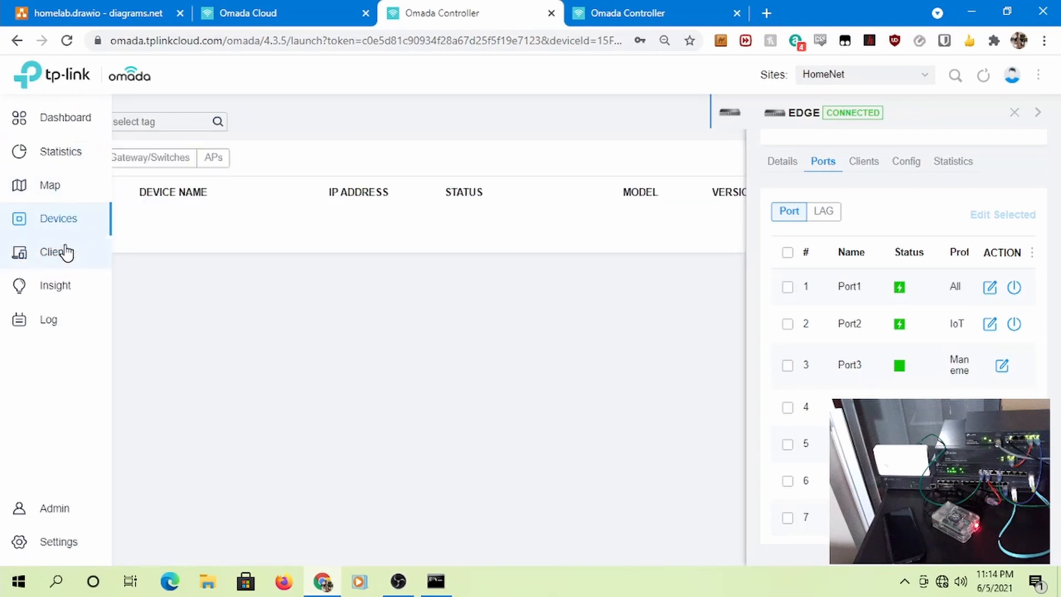
left_click(66, 252)
Switch to Command Prompt and ping the controller at 192.168.0.151
left_click(436, 580)
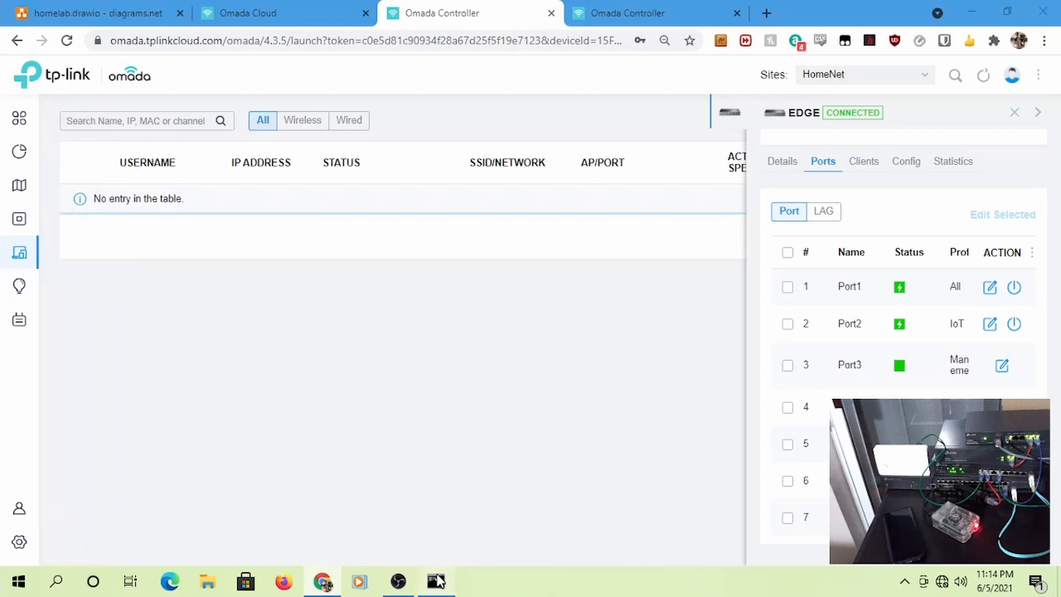
type("ping 192.168.0.151")
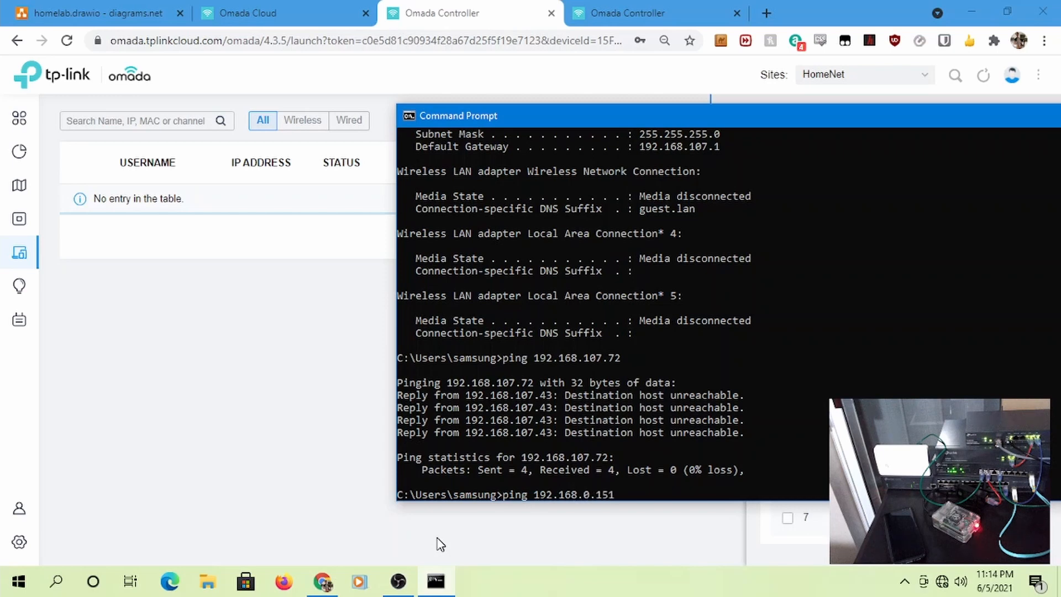
key("Return")
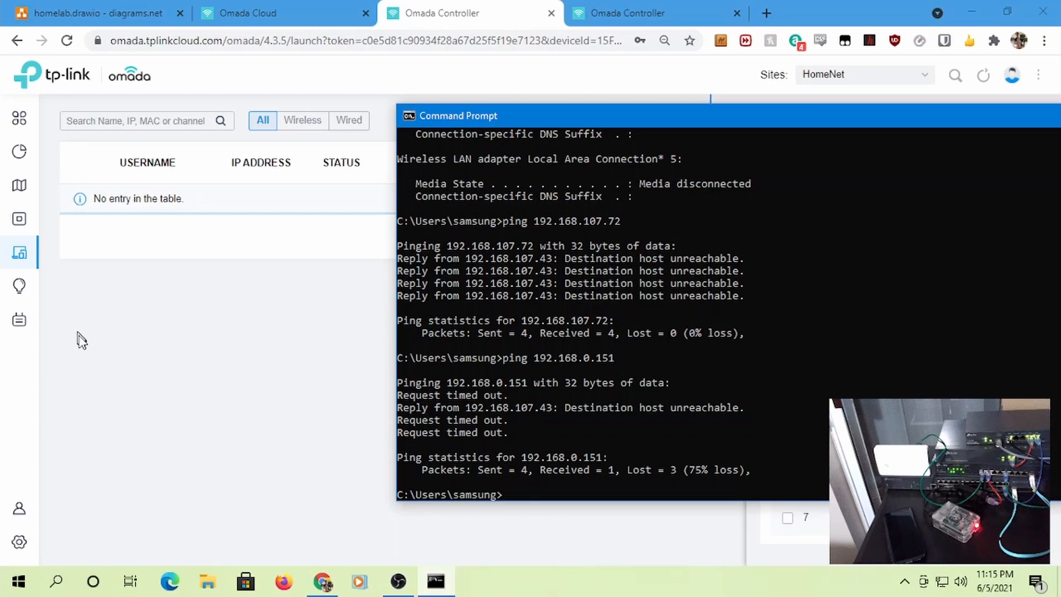
Show the Switch ACL rules in the site's network security settings and close the EDGE switch details
mouse_move(21, 542)
left_click(56, 540)
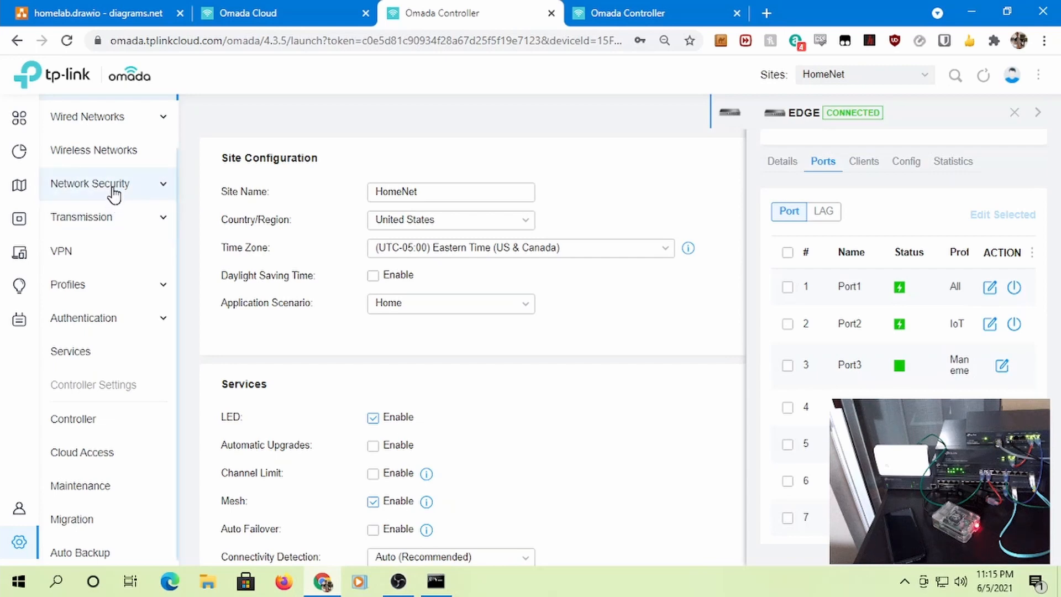
left_click(114, 191)
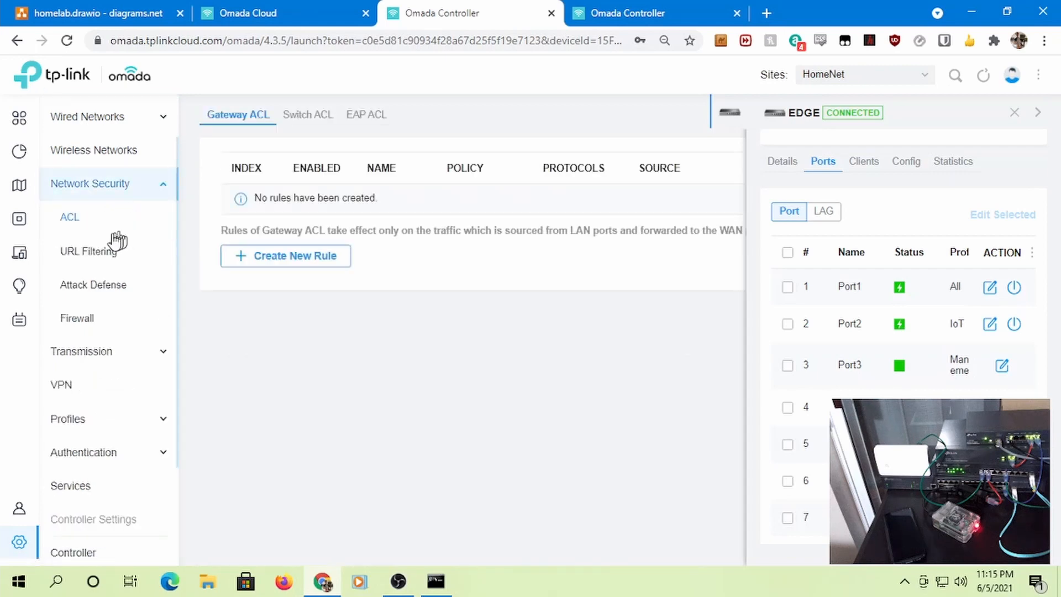
left_click(308, 115)
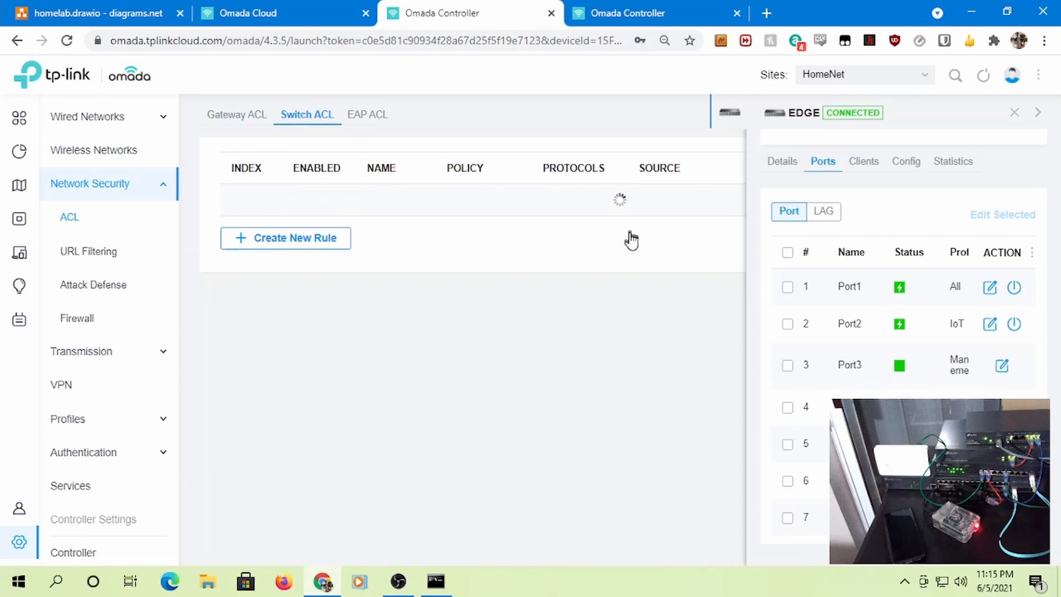
left_click(1014, 112)
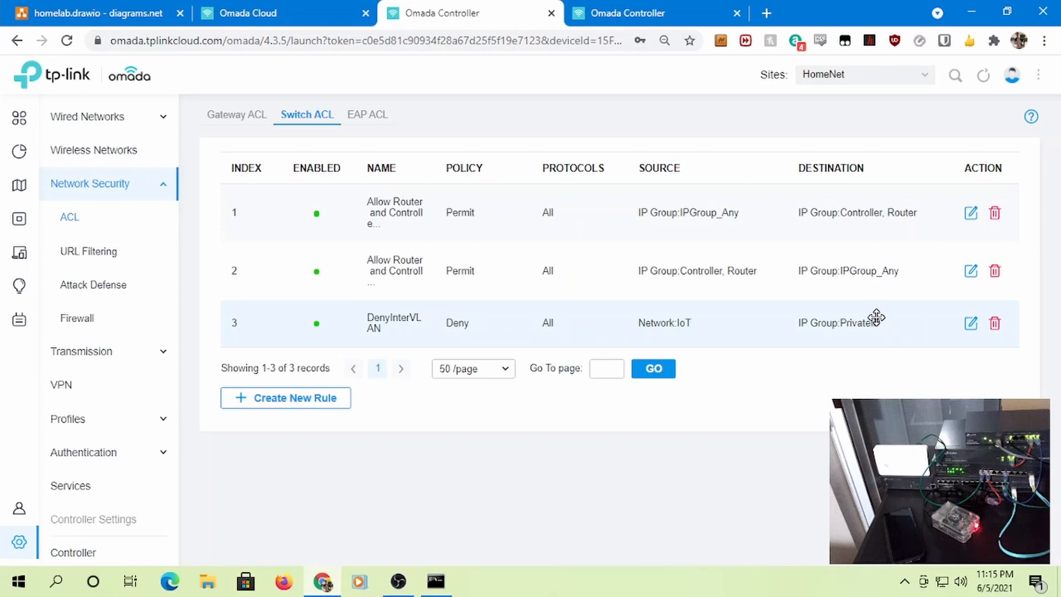
Review the DenyInterVLAN rule's policy, source, destination and binding settings, and leave it without saving
left_click(970, 325)
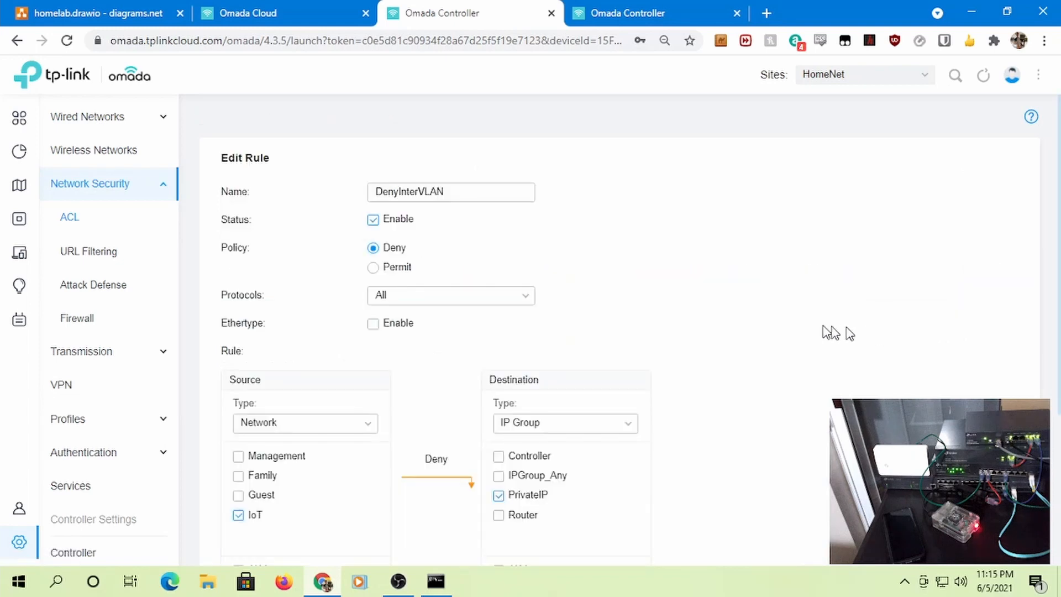
scroll(733, 326, "down", 4)
scroll(734, 329, "up", 3)
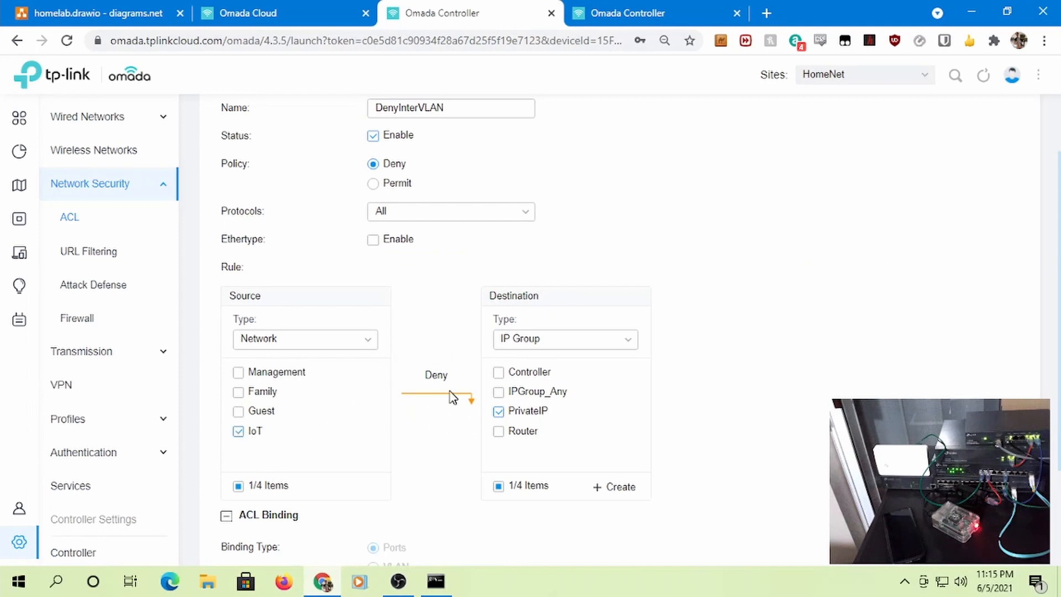
scroll(455, 400, "down", 3)
left_click(324, 504)
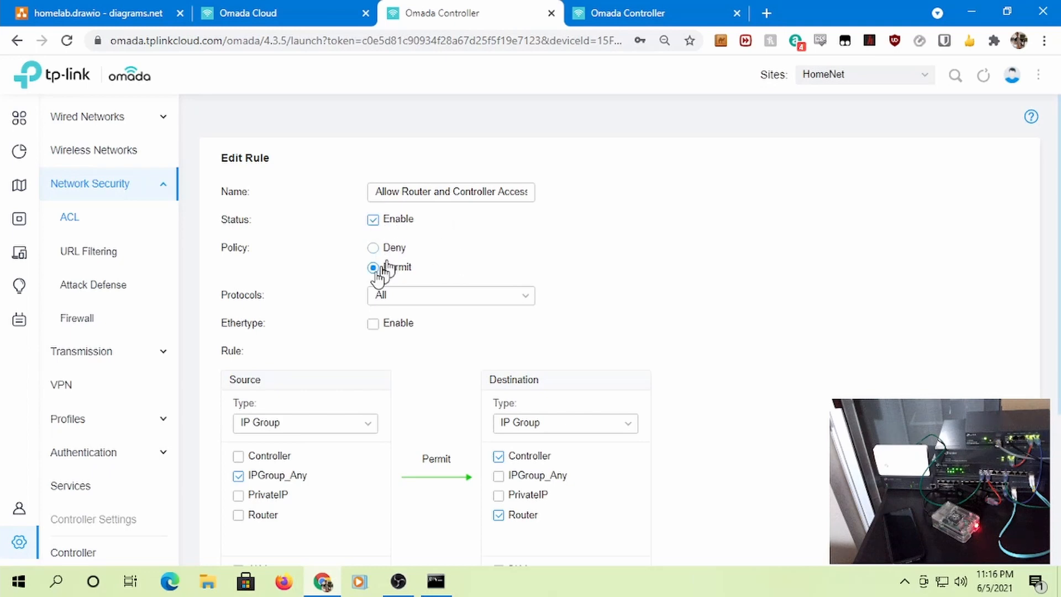
Review the permit rule from IPGroup_Any to the Controller and Router groups, including its policy and protocols
scroll(532, 362, "down", 2)
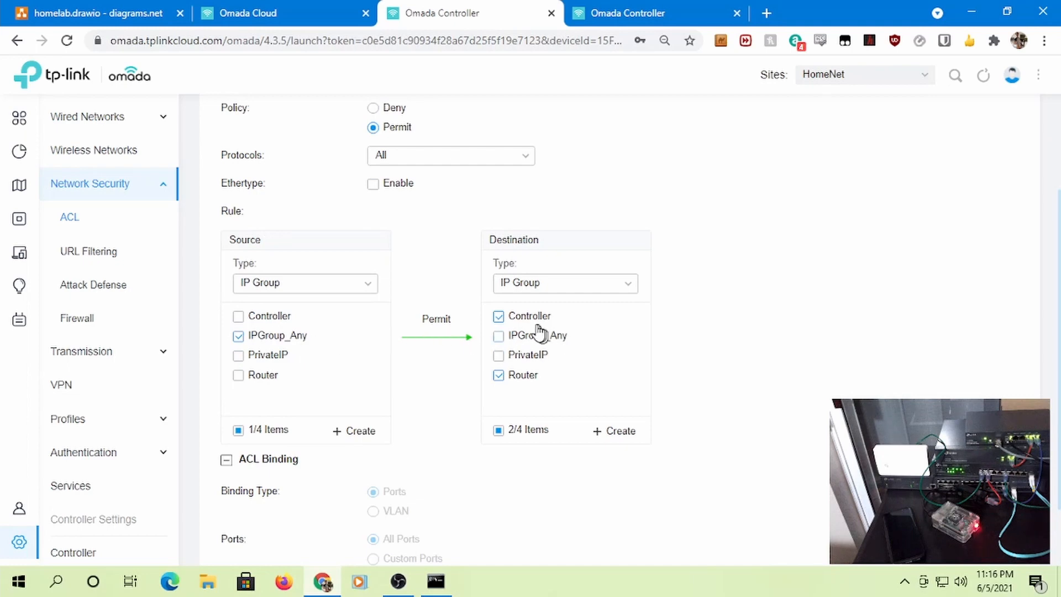
scroll(390, 359, "up", 2)
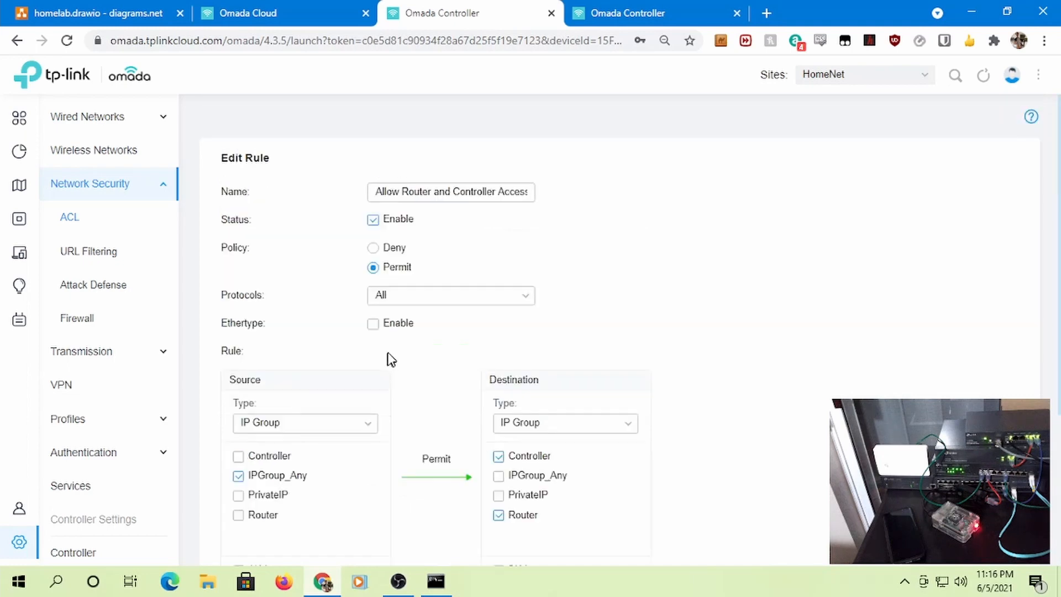
scroll(423, 326, "down", 2)
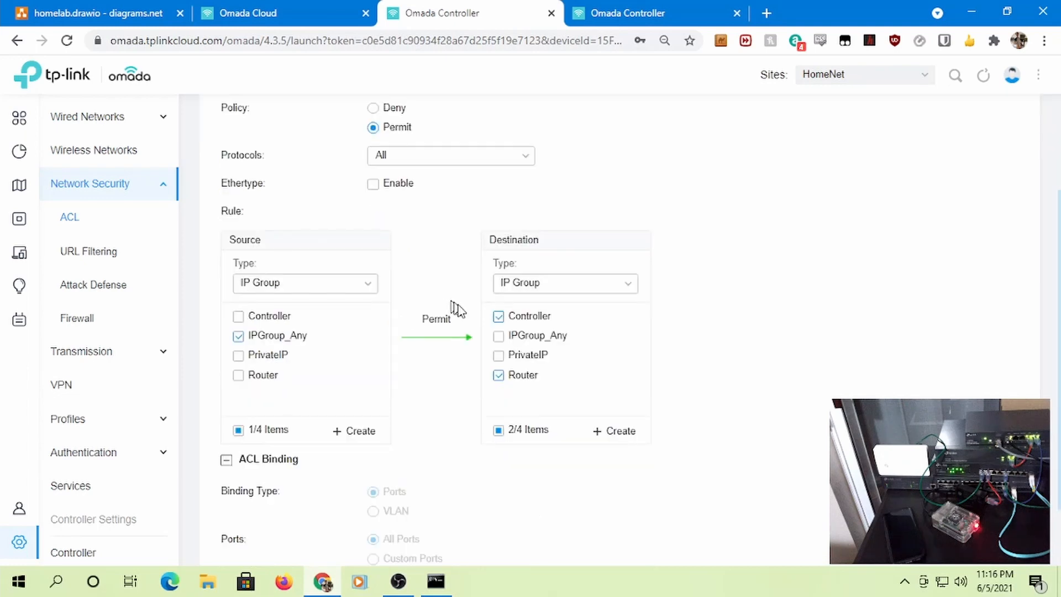
Inspect the IP subnet defined in the Router group under the group profiles, and leave it without saving
scroll(149, 426, "down", 3)
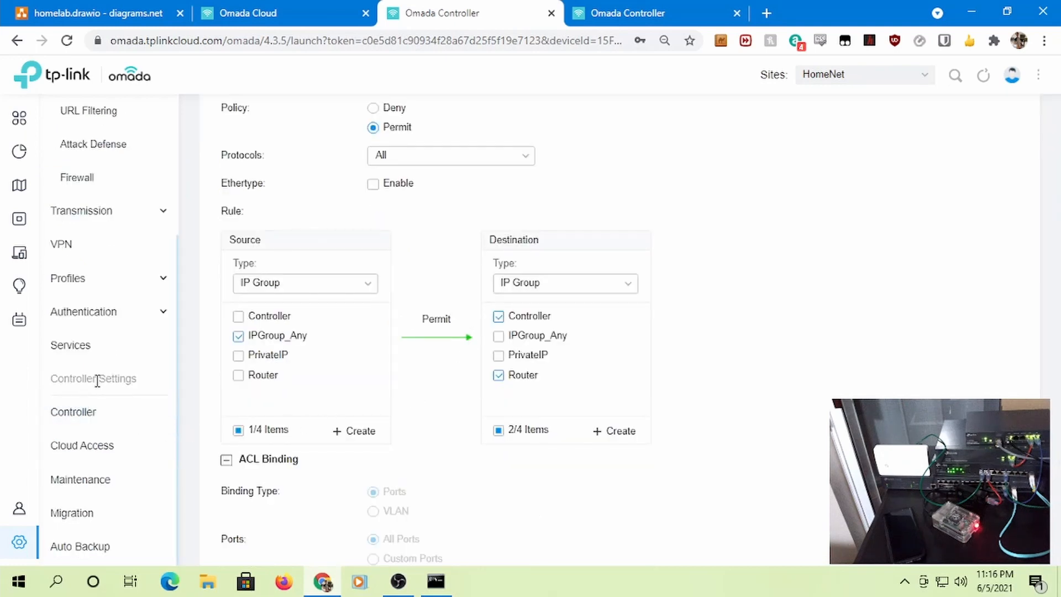
left_click(87, 283)
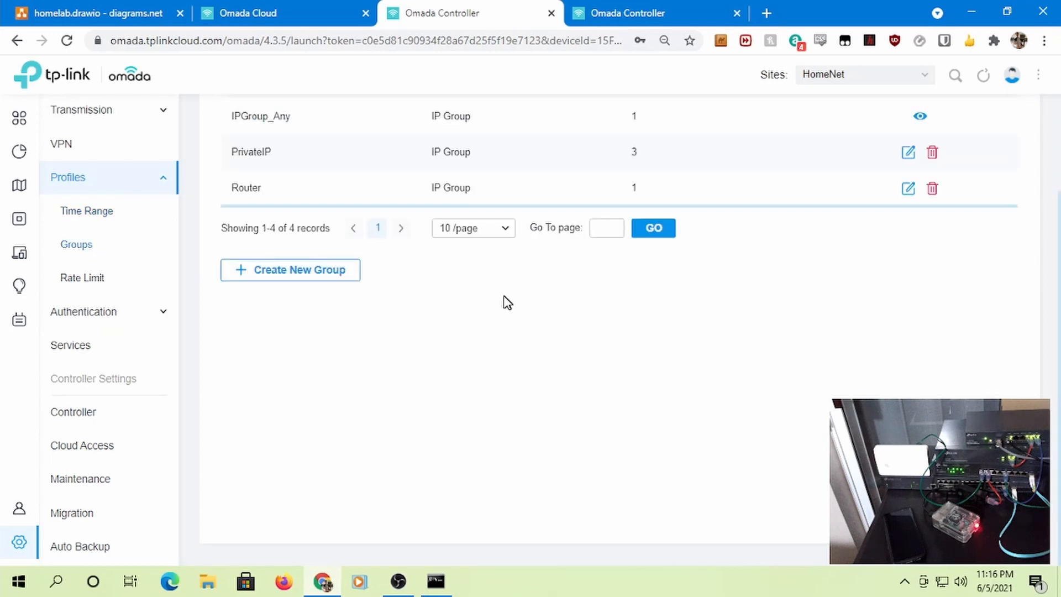
scroll(504, 301, "up", 1)
scroll(469, 329, "down", 1)
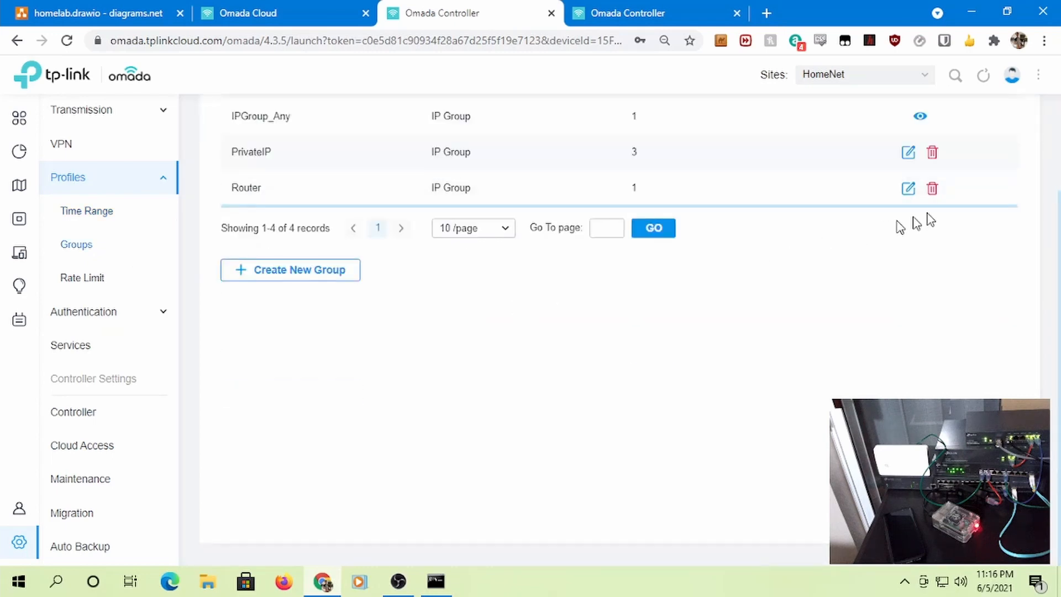
left_click(908, 188)
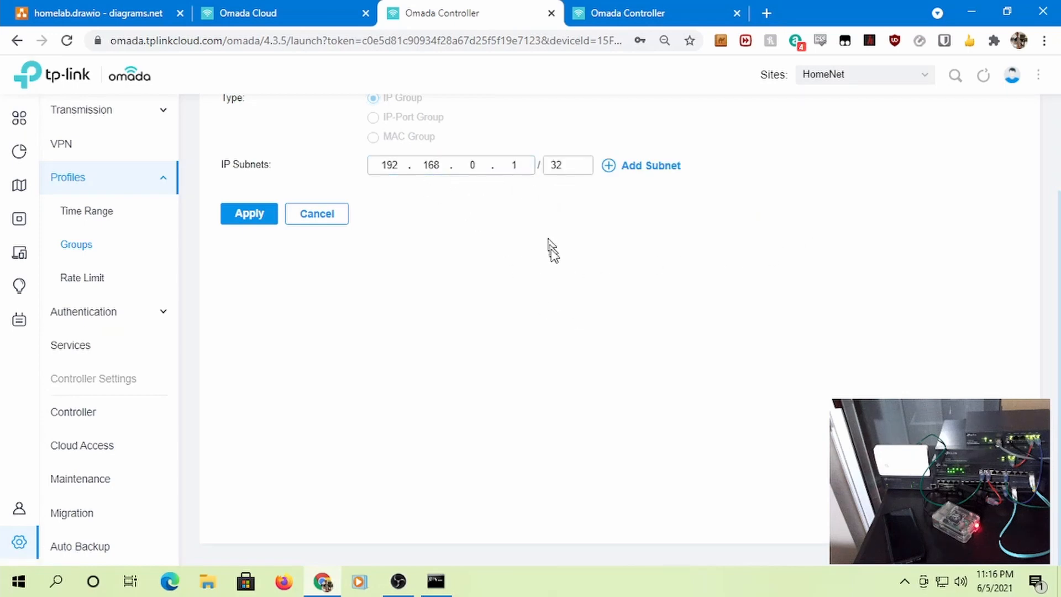
scroll(555, 265, "up", 3)
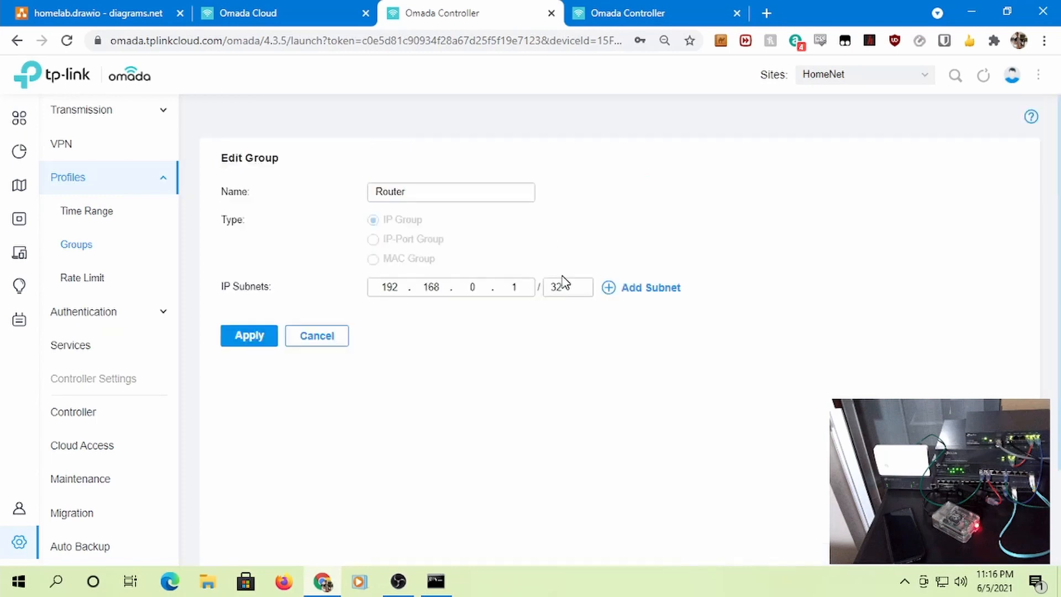
left_click(343, 340)
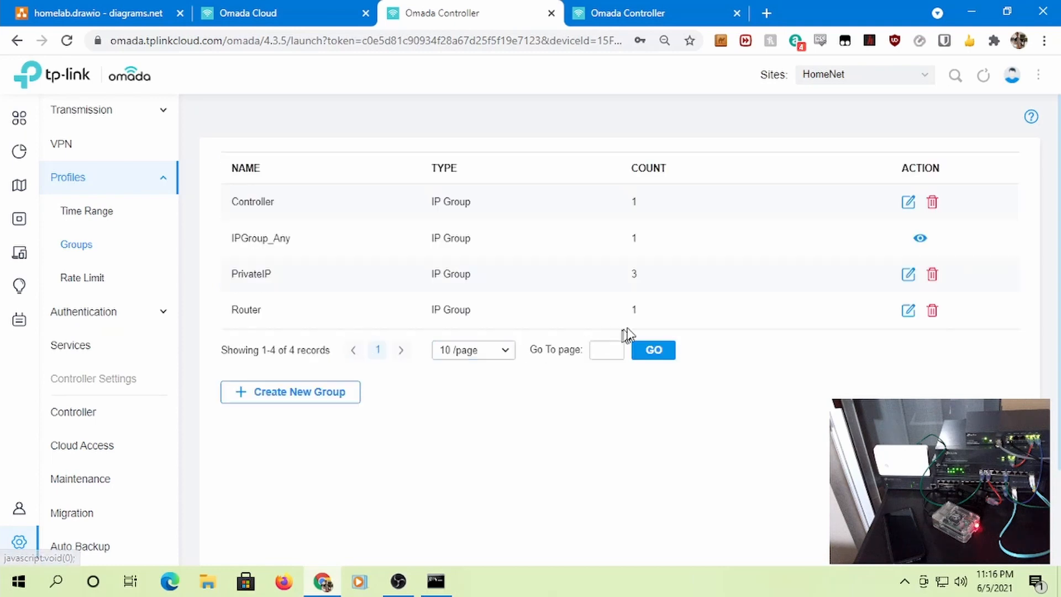
Inspect the IP subnet defined in the Controller group, and leave it without saving
scroll(713, 309, "down", 2)
scroll(779, 263, "up", 2)
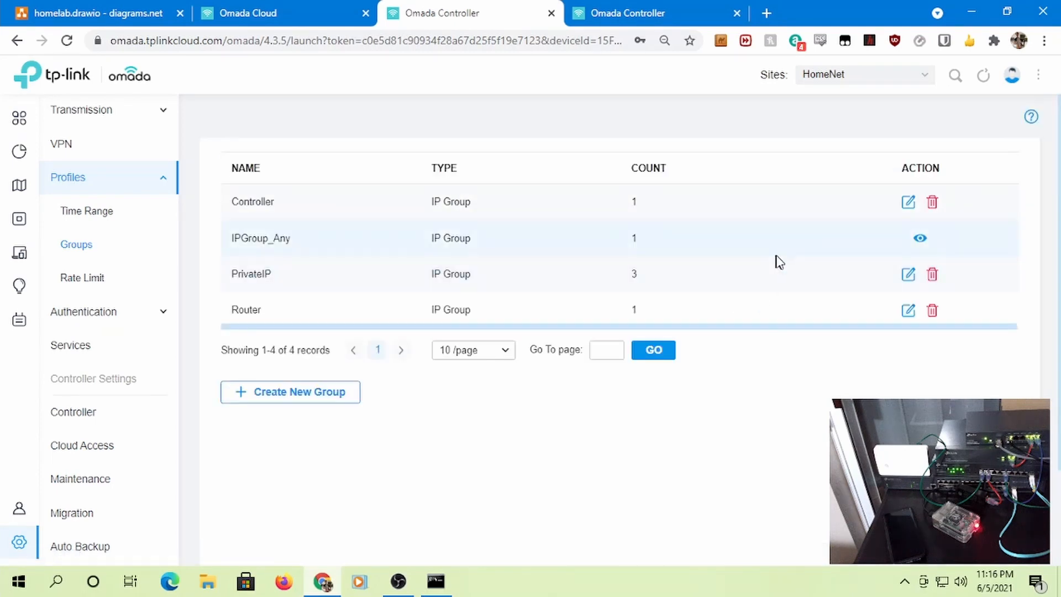
left_click(908, 202)
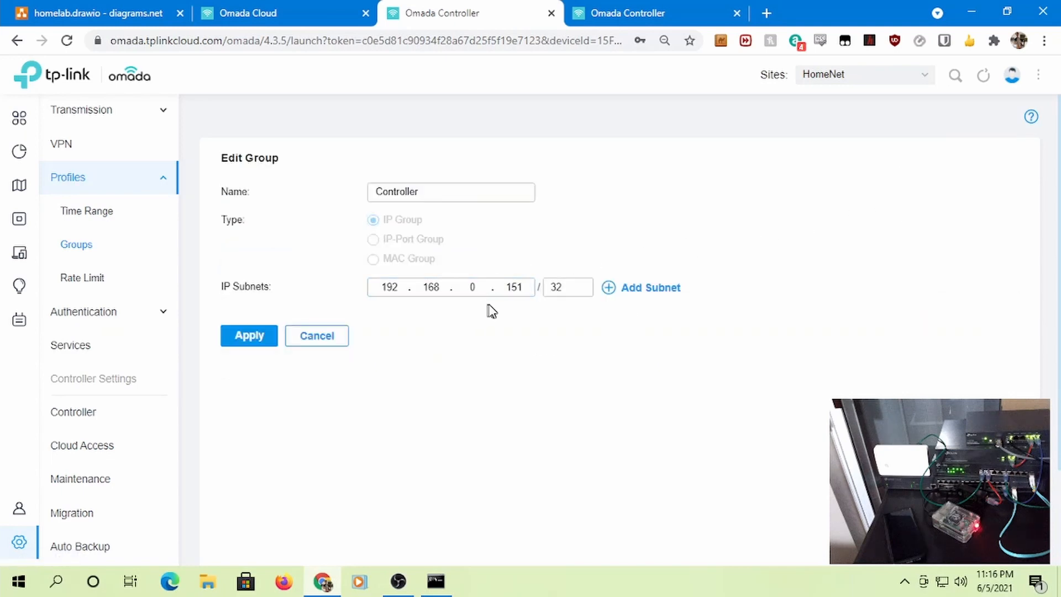
scroll(310, 337, "down", 2)
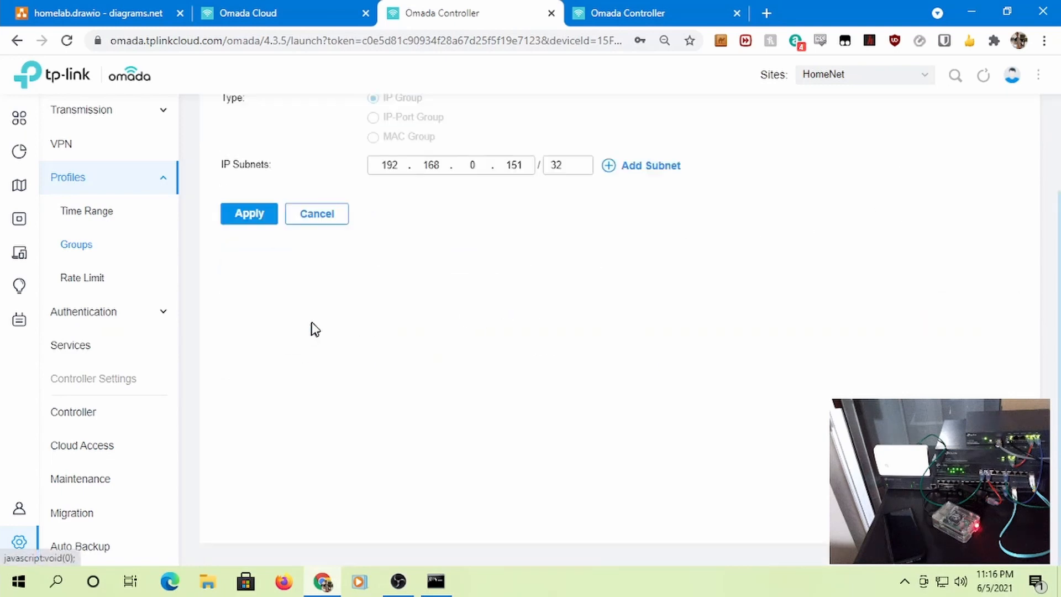
left_click(316, 214)
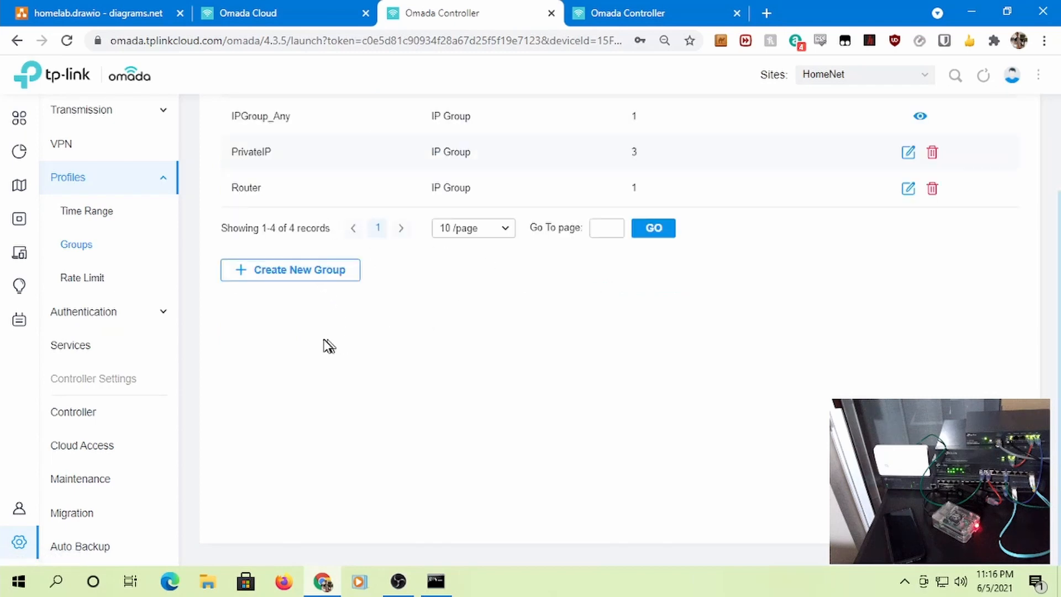
Disable the DenyInterVLAN rule in the switch ACL and apply the change
scroll(324, 346, "up", 2)
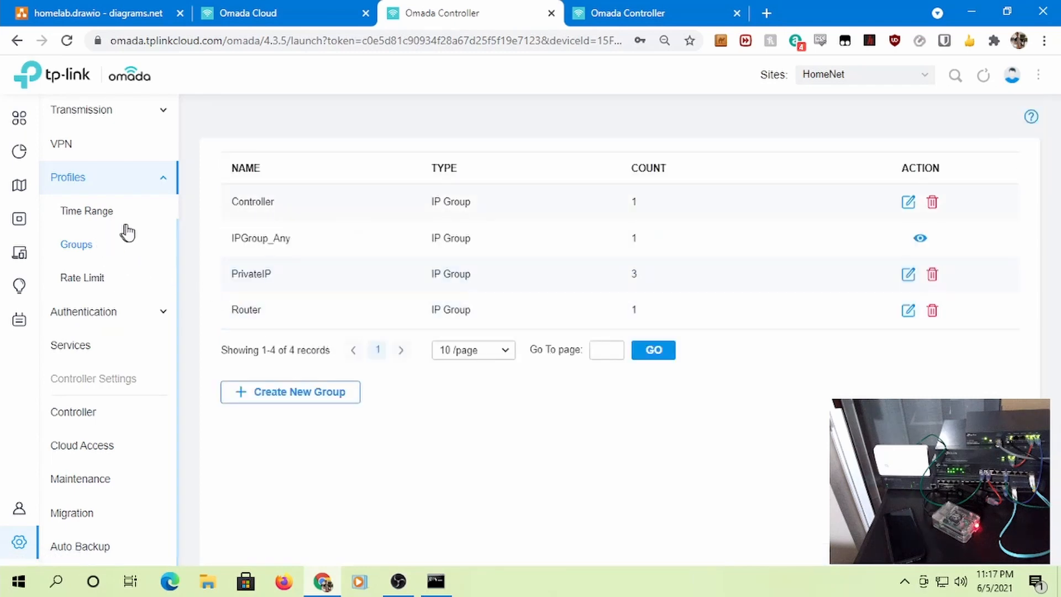
scroll(160, 227, "up", 3)
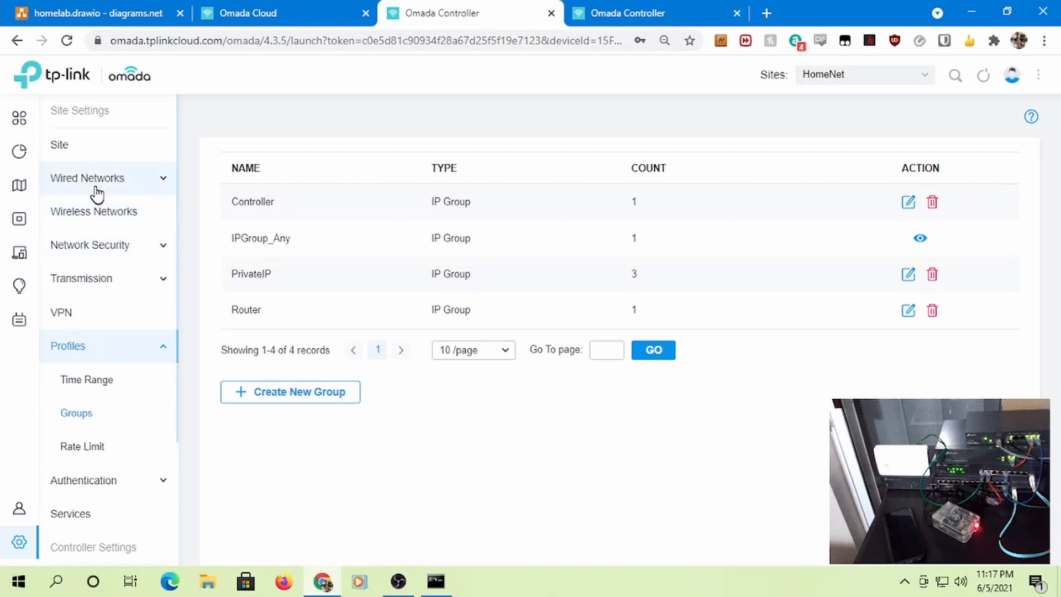
left_click(103, 247)
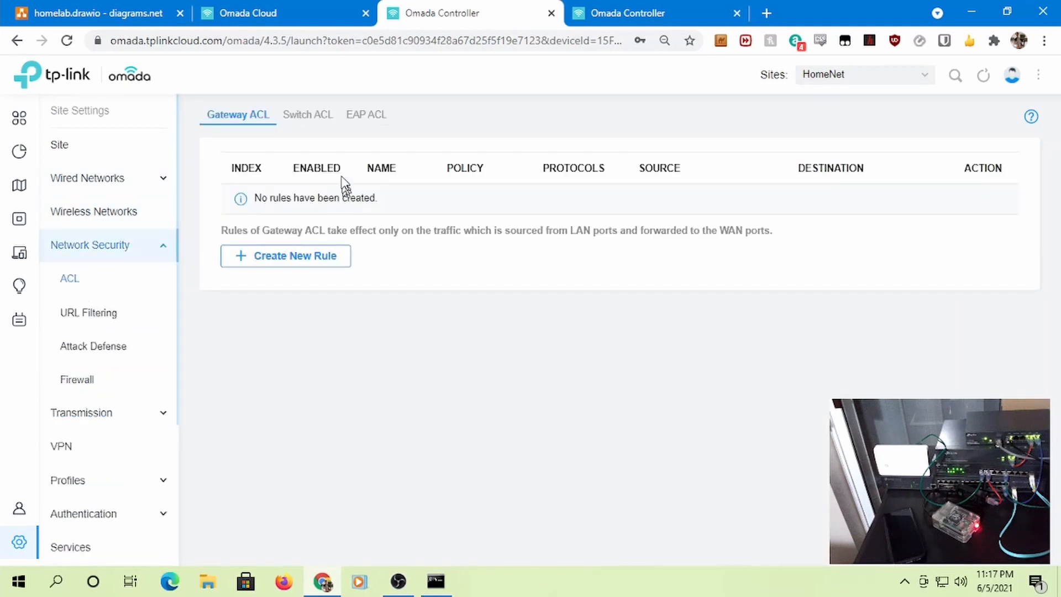
left_click(308, 121)
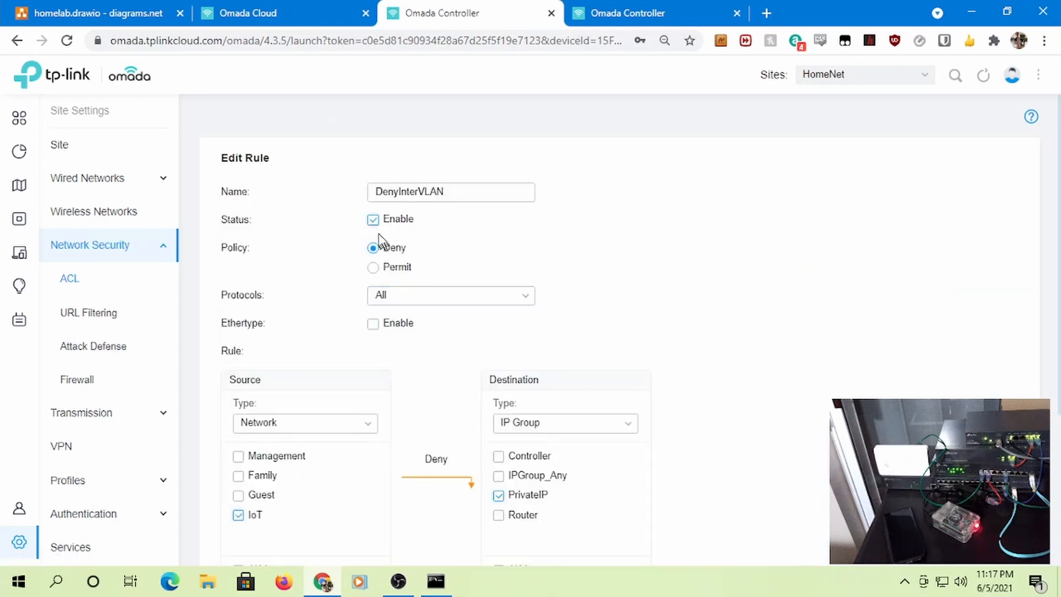
scroll(385, 298, "down", 4)
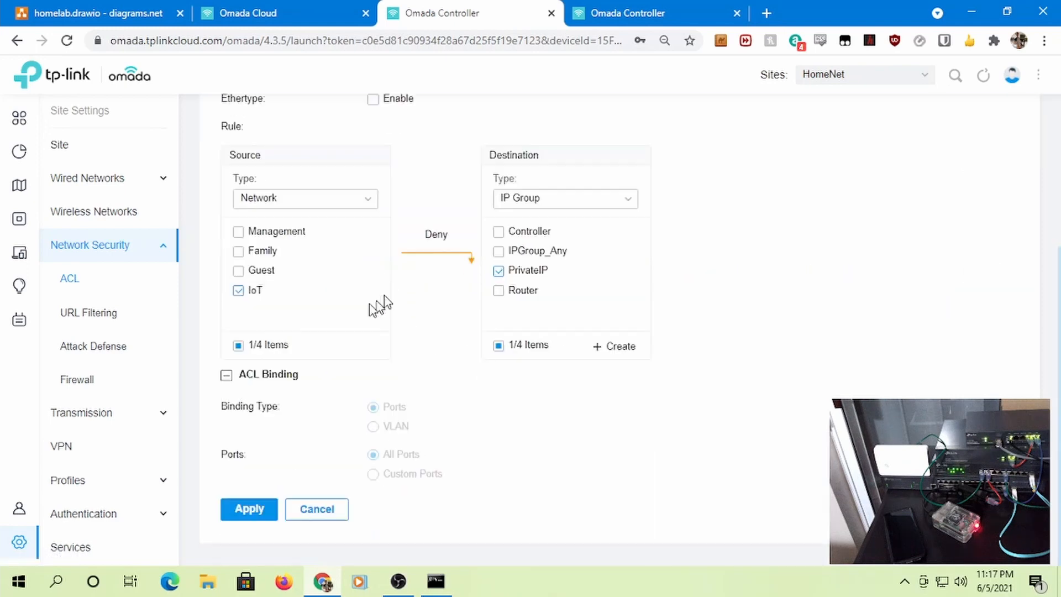
left_click(248, 507)
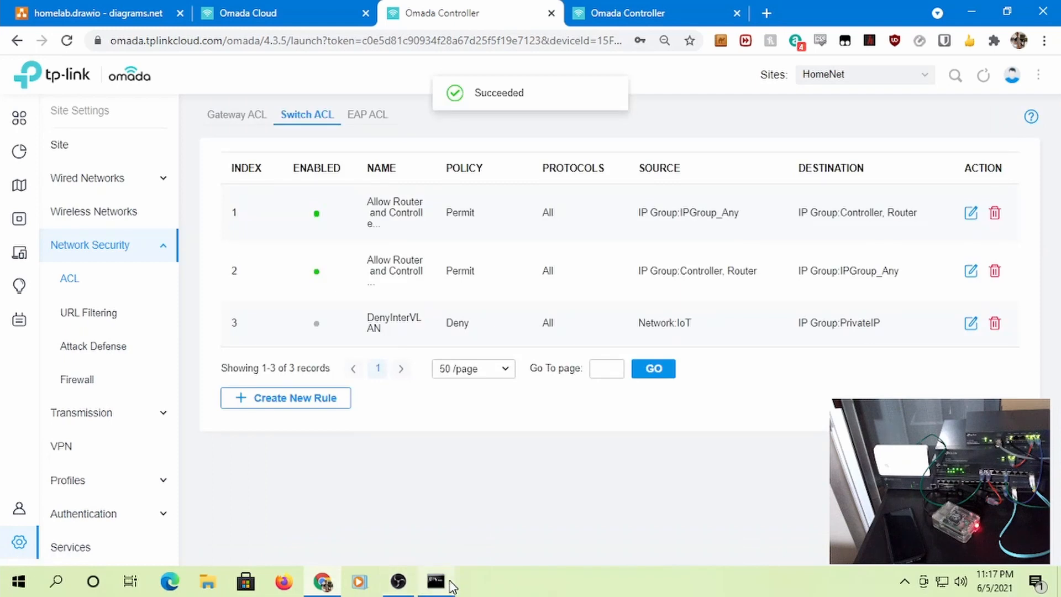
Switch to Command Prompt, ping 192.168.107.72 and return to the switch ACL list
left_click(436, 580)
key("Up")
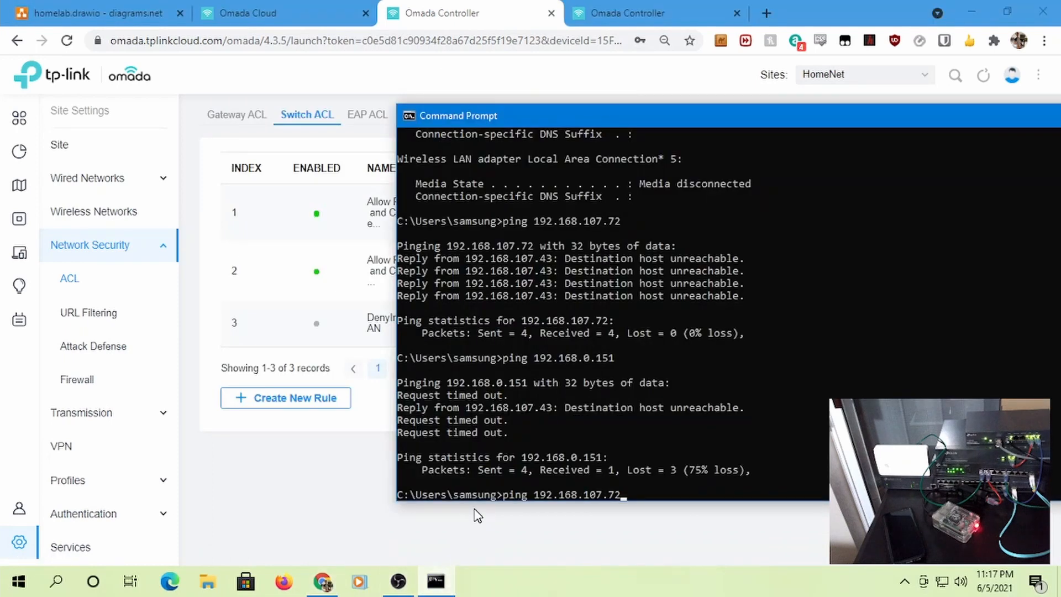
key("Return")
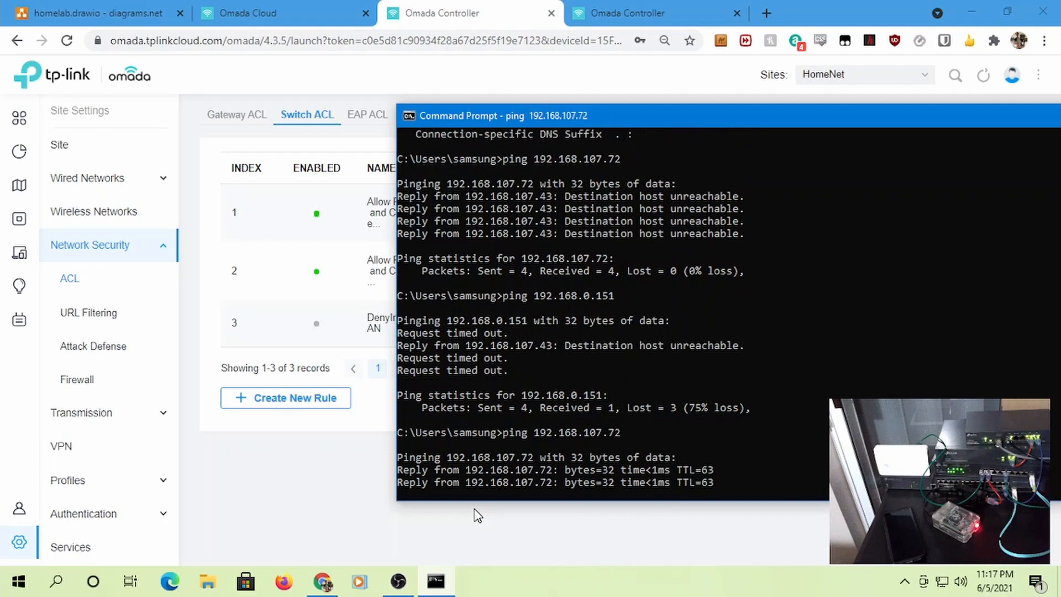
left_click(374, 470)
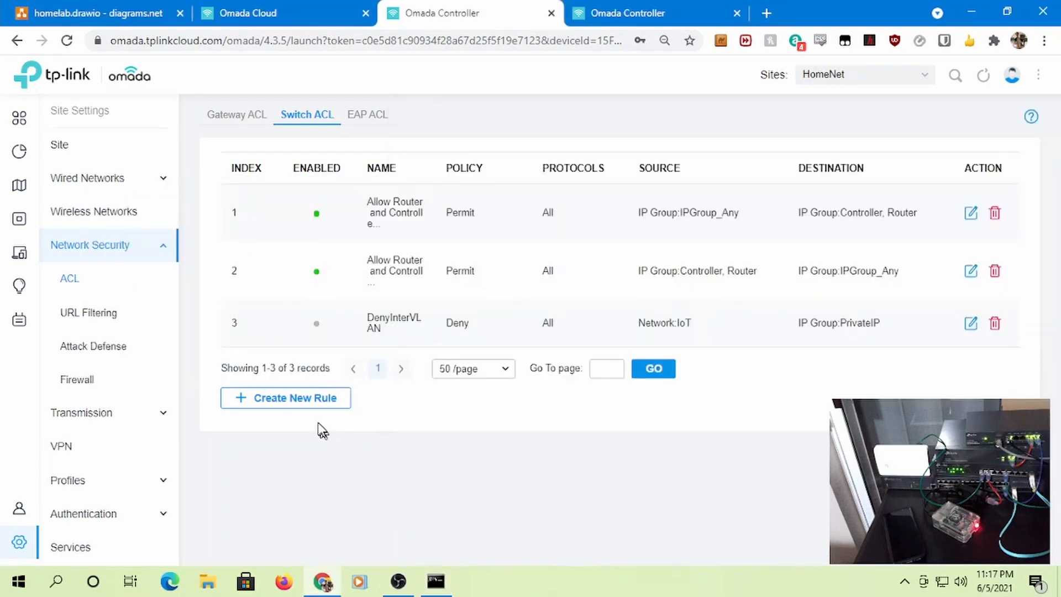
Start a switch ACL rule named Allow IoT To Router, from the IoT network to the Controller and Router IP groups
left_click(301, 402)
left_click(405, 195)
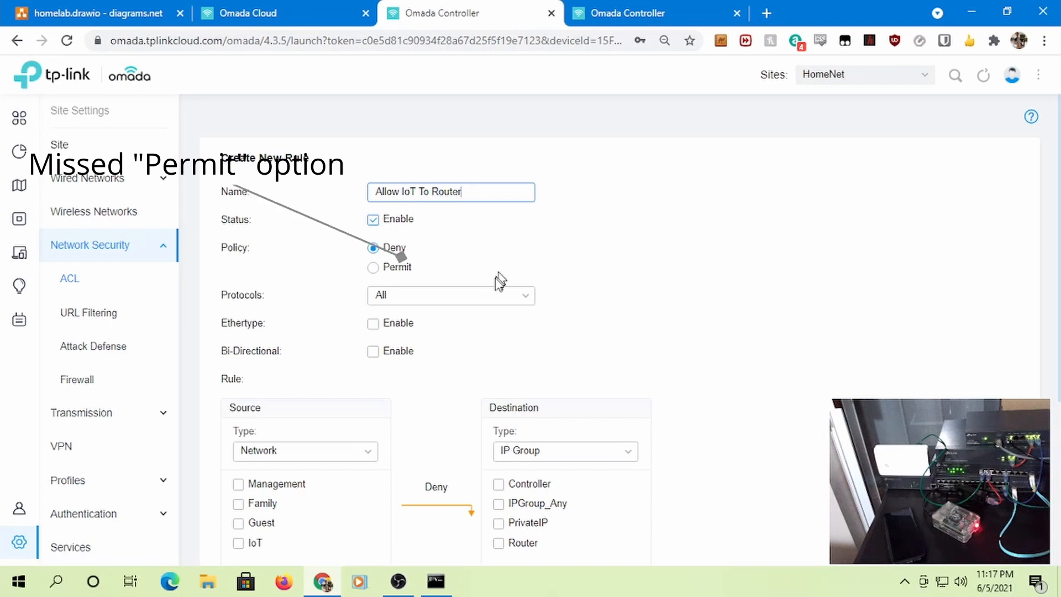
scroll(487, 306, "down", 5)
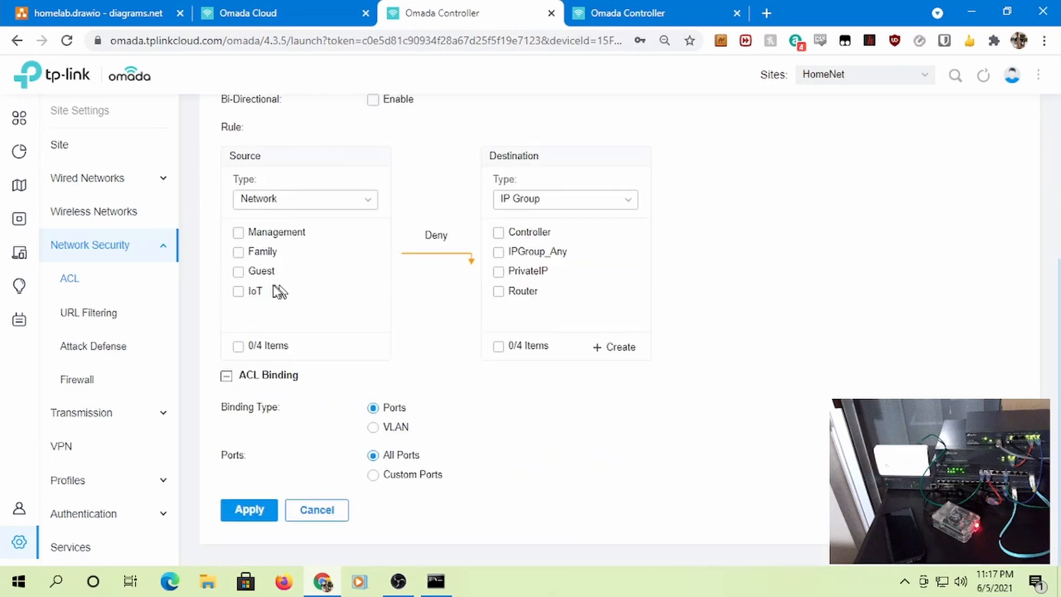
left_click(239, 296)
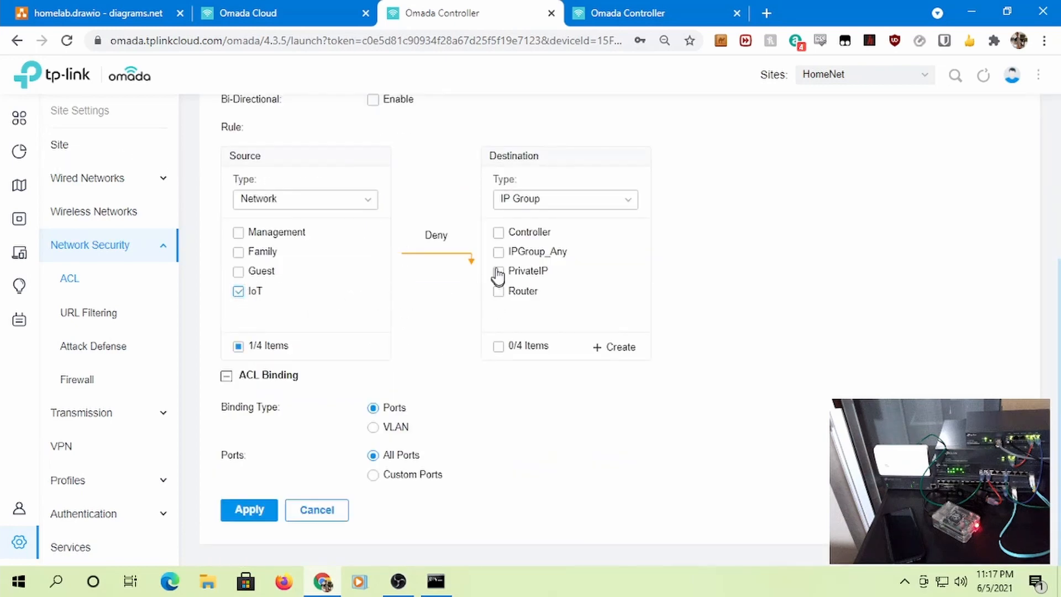
left_click(505, 234)
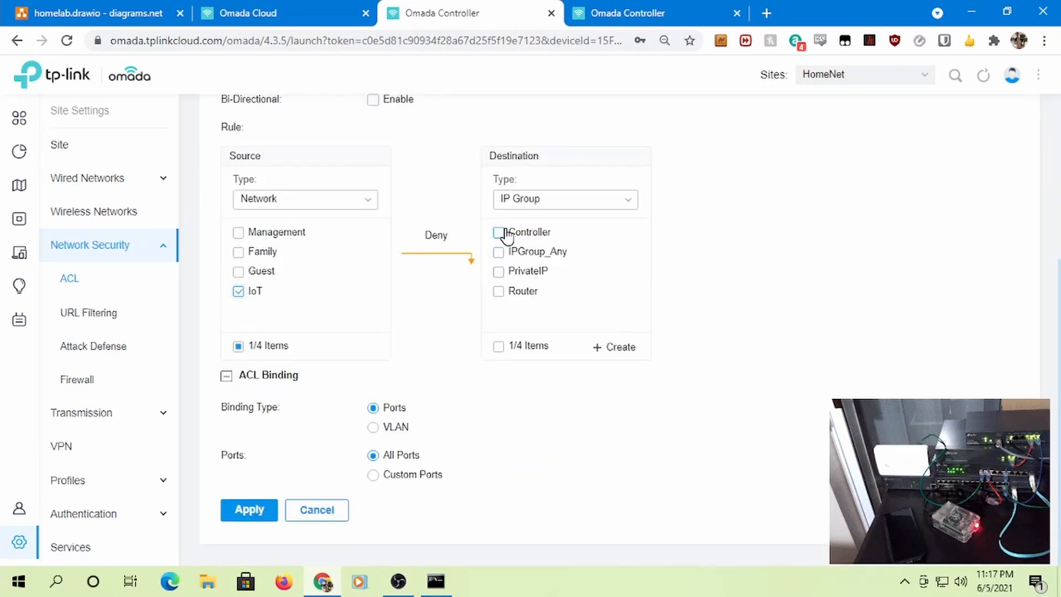
left_click(504, 295)
scroll(482, 305, "up", 5)
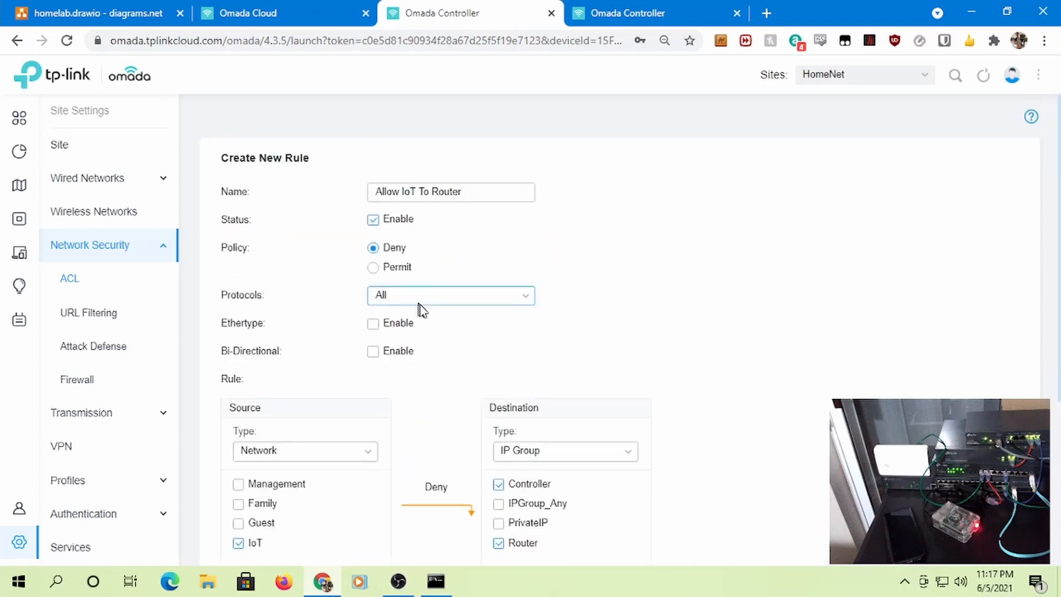
Make the Allow IoT To Router rule bi-directional and apply it with the ports binding
left_click(373, 351)
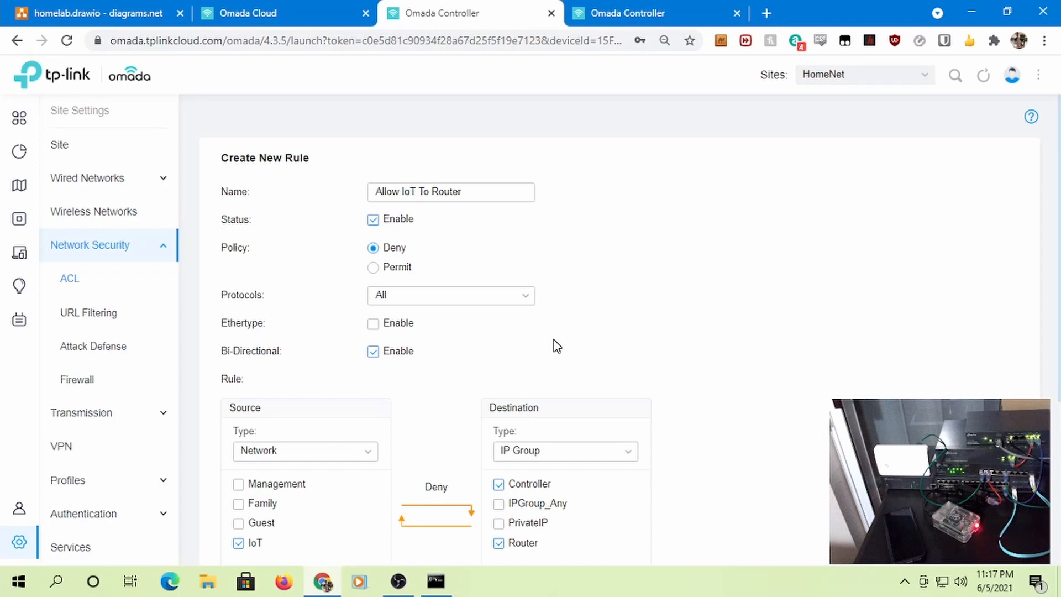
scroll(556, 341, "down", 3)
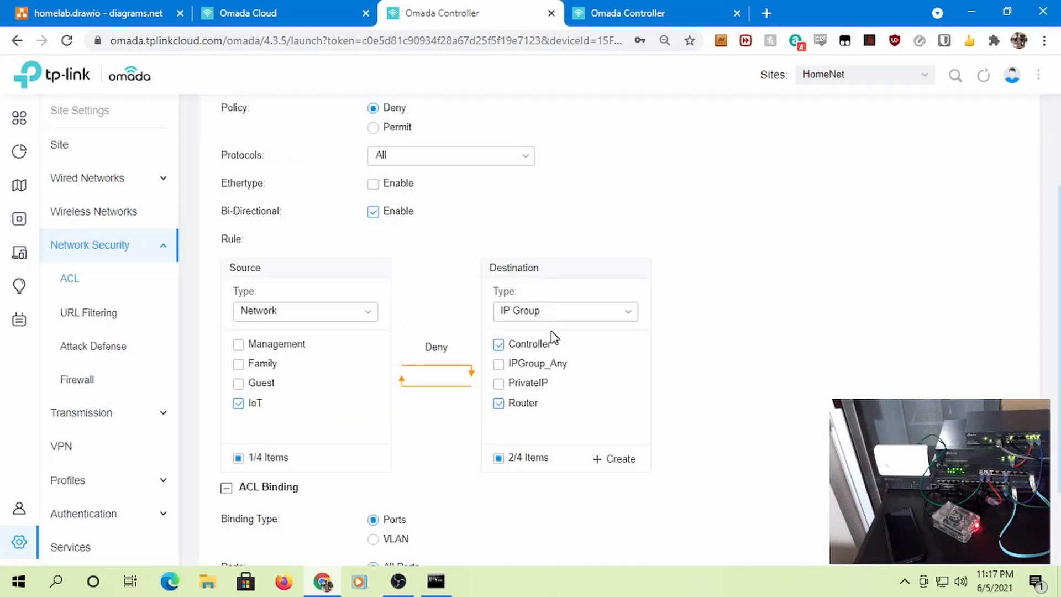
scroll(553, 338, "down", 2)
scroll(549, 343, "up", 3)
scroll(549, 343, "down", 3)
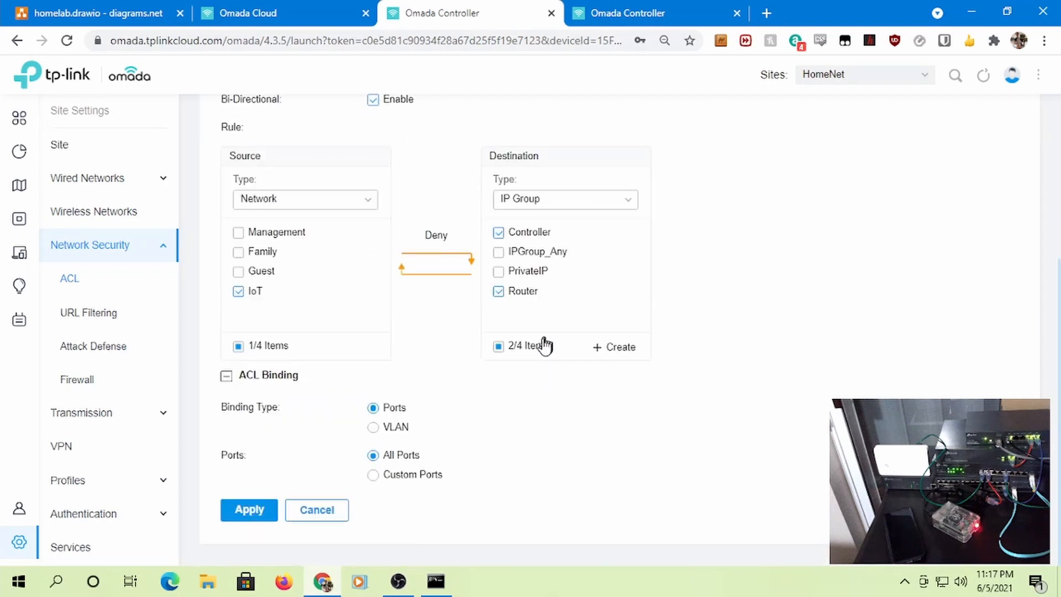
left_click(258, 516)
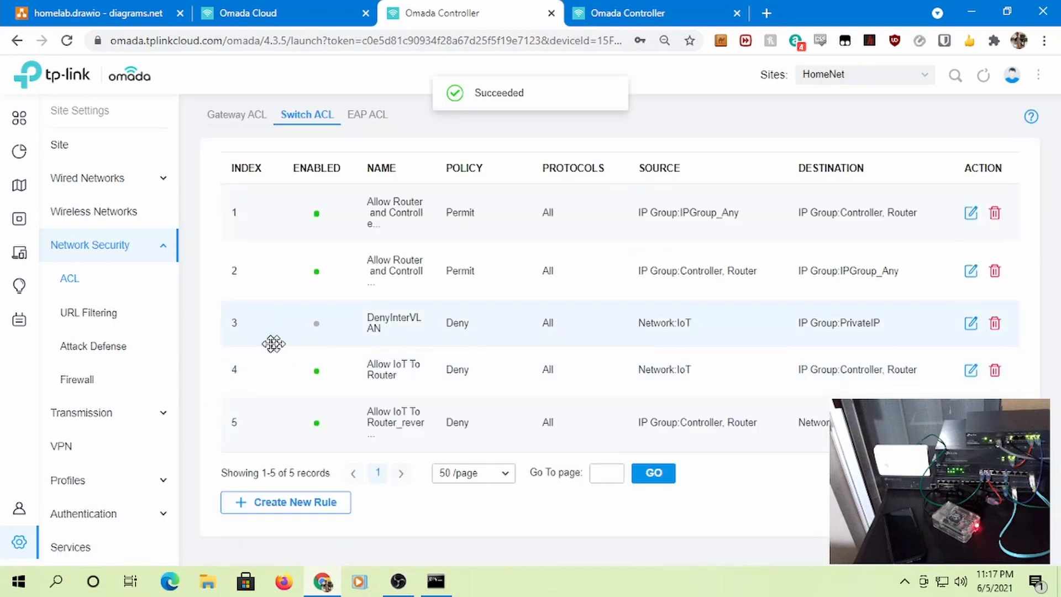
Delete the DenyInterVLAN rule from the switch ACL list
left_click(996, 326)
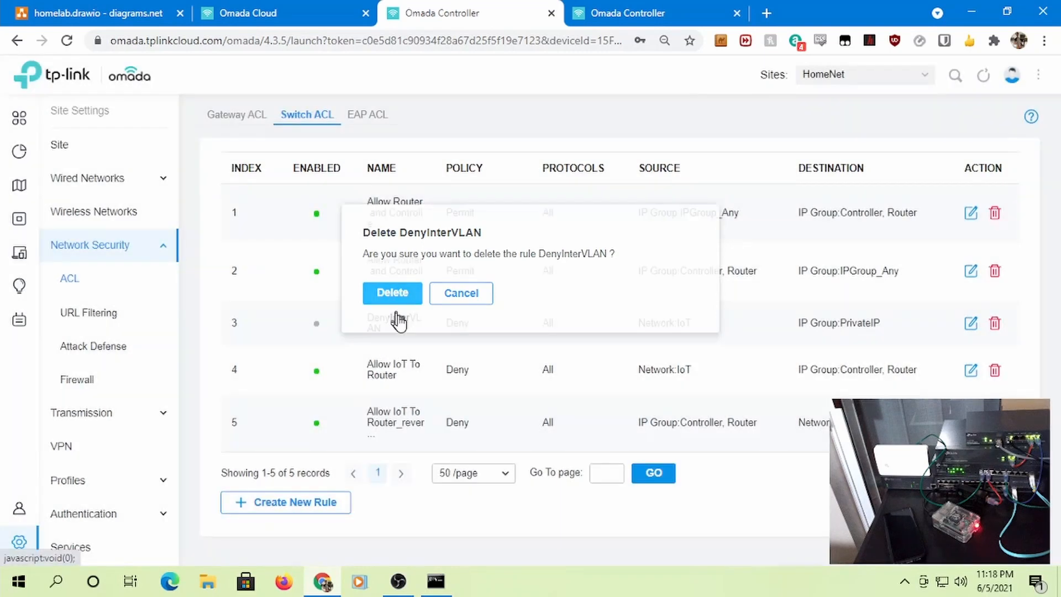
left_click(393, 297)
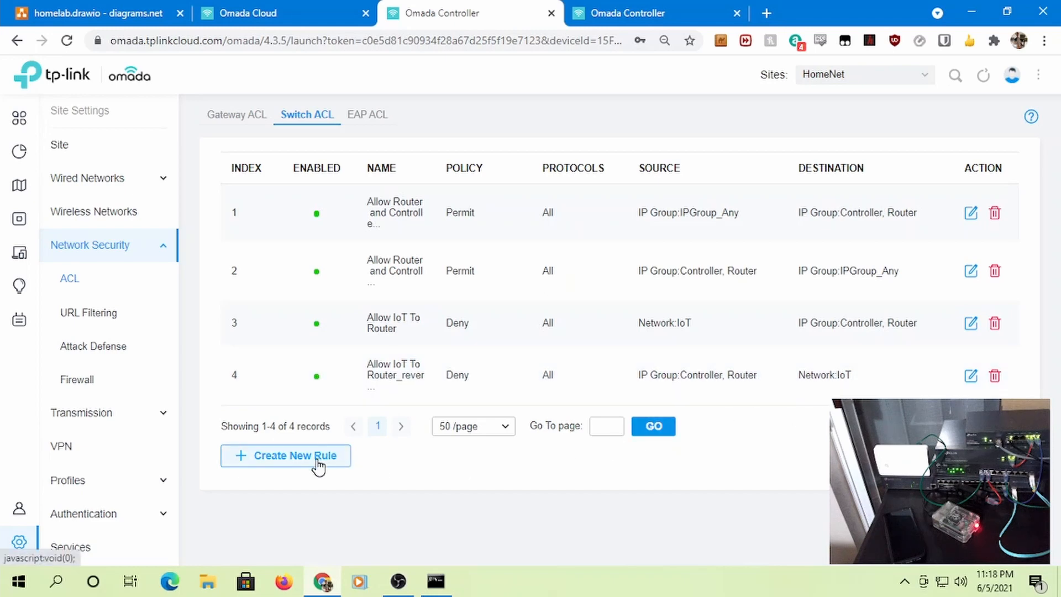
Repeat the ping to 192.168.107.72 in Command Prompt with the DenyInterVLAN rule removed
left_click(436, 581)
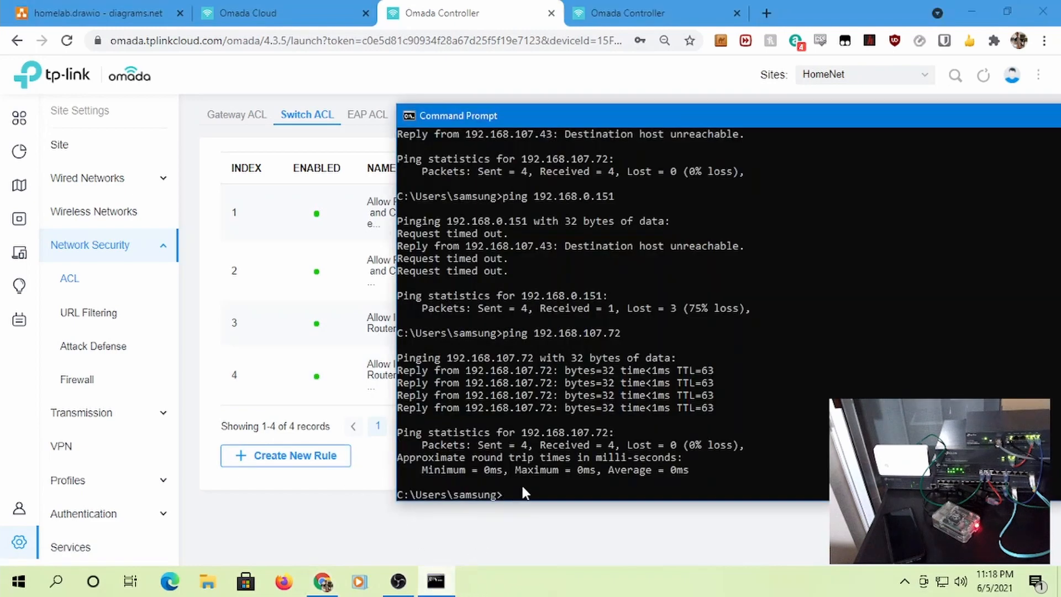
key("Up")
key("Return")
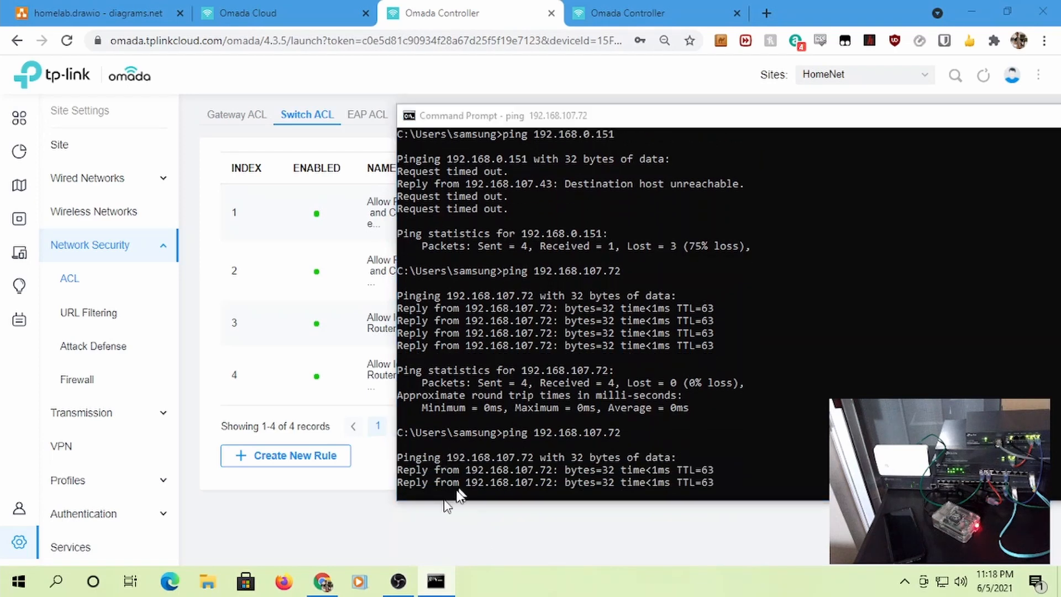
left_click(447, 505)
Create a switch ACL rule named Deny IoT To VLANs, denying the IoT network access to the PrivateIP group
left_click(284, 455)
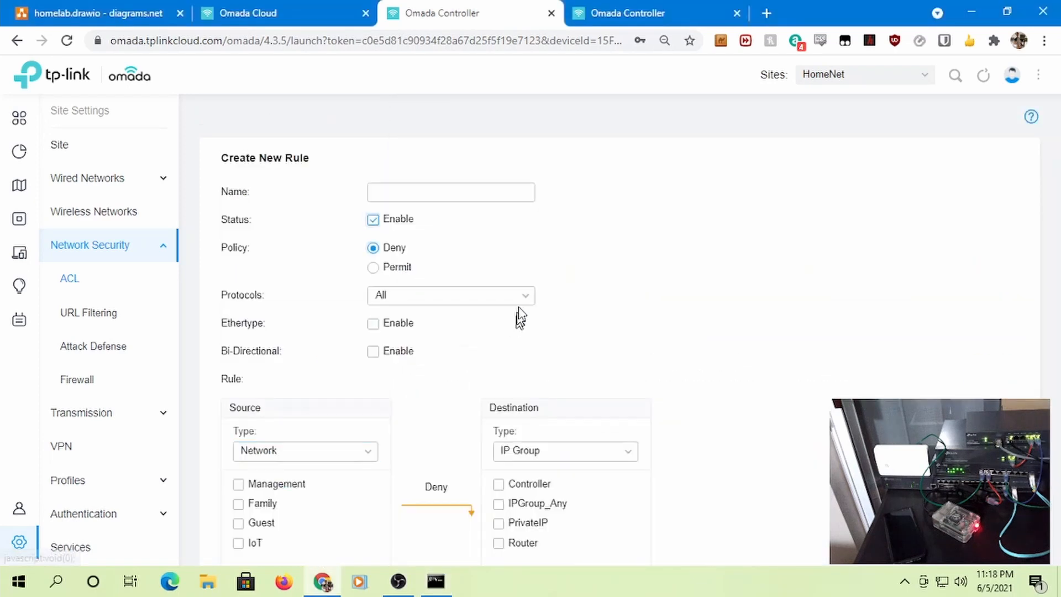
left_click(411, 188)
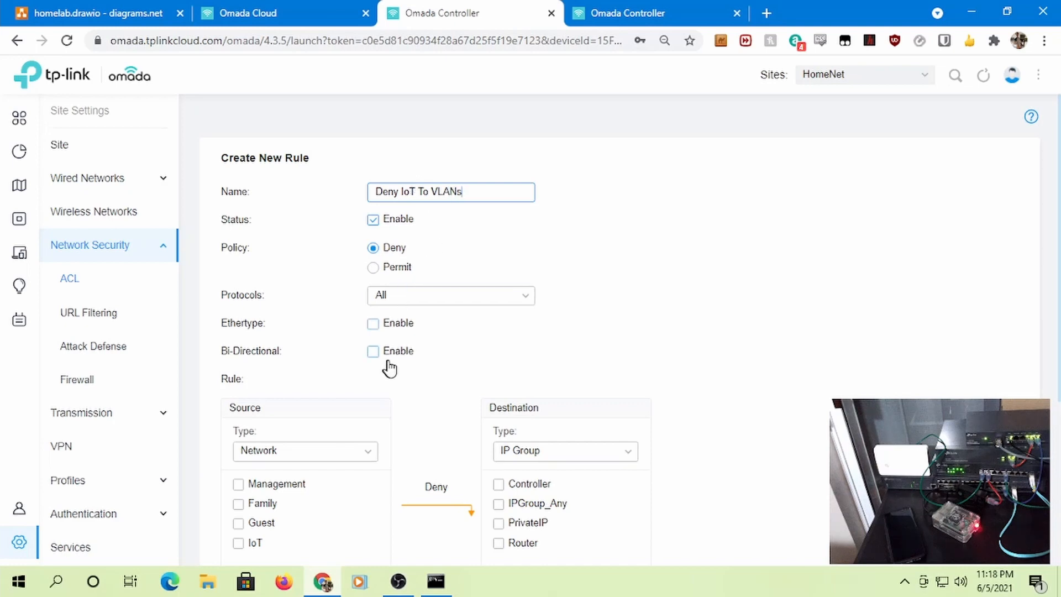
scroll(488, 398, "down", 2)
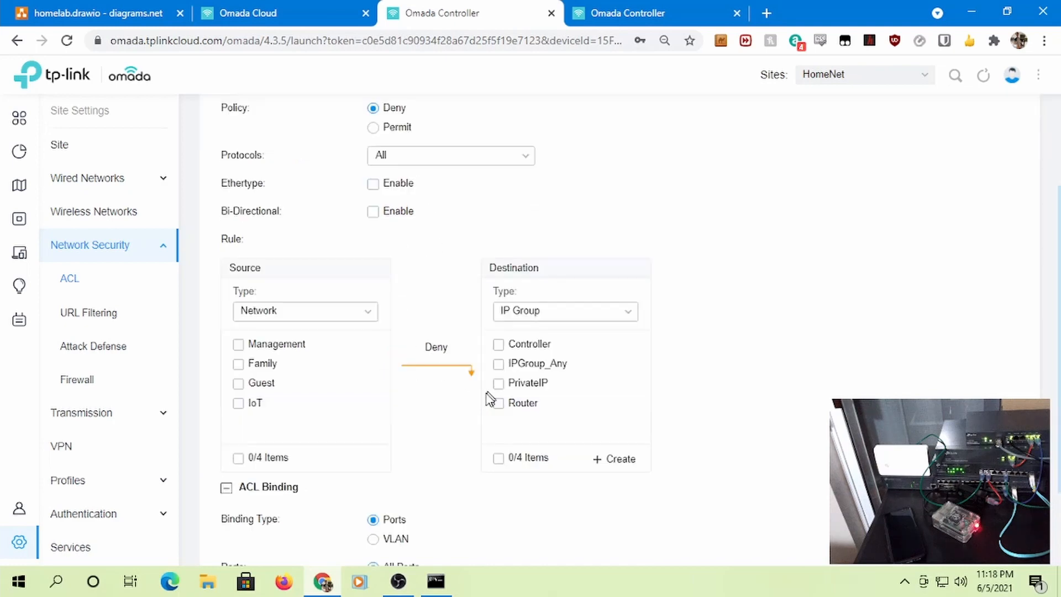
left_click(255, 406)
left_click(529, 383)
scroll(638, 400, "down", 2)
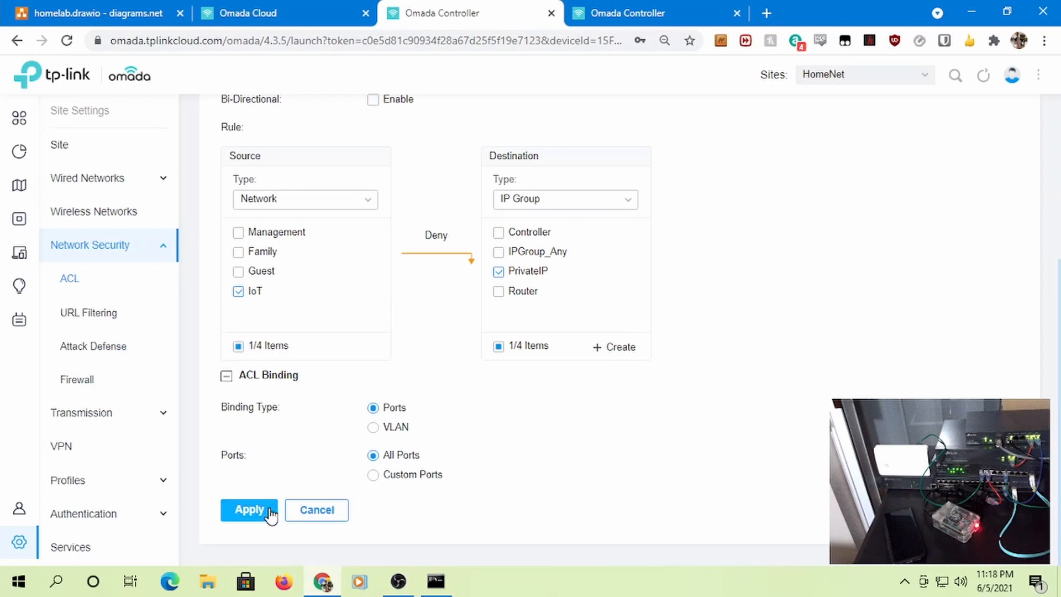
left_click(249, 509)
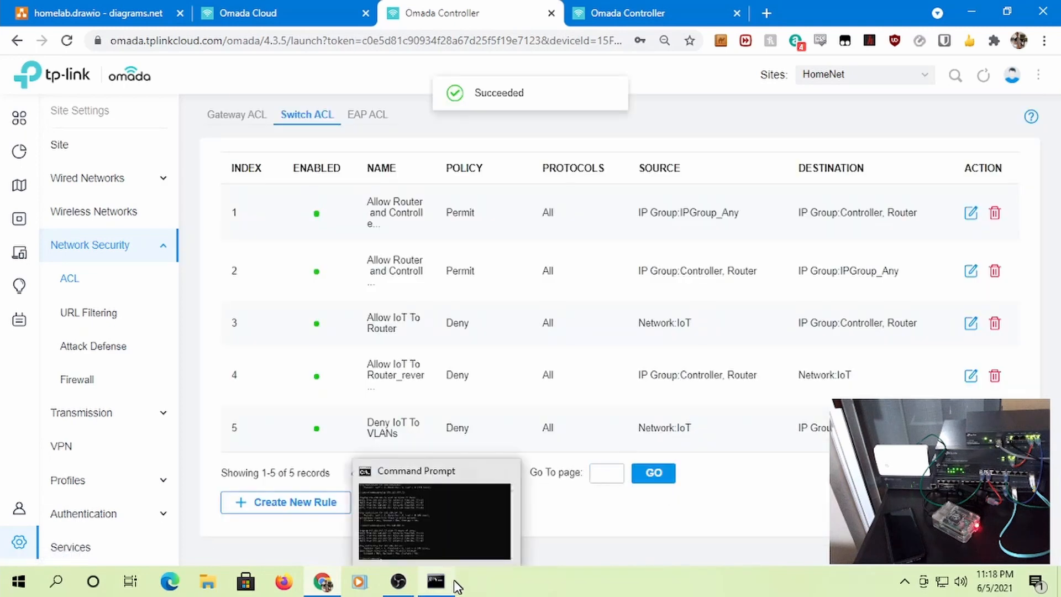
In Command Prompt, ping 192.168.107.72 against the new deny rule and list the network configuration with ipconfig
left_click(445, 581)
key("Up")
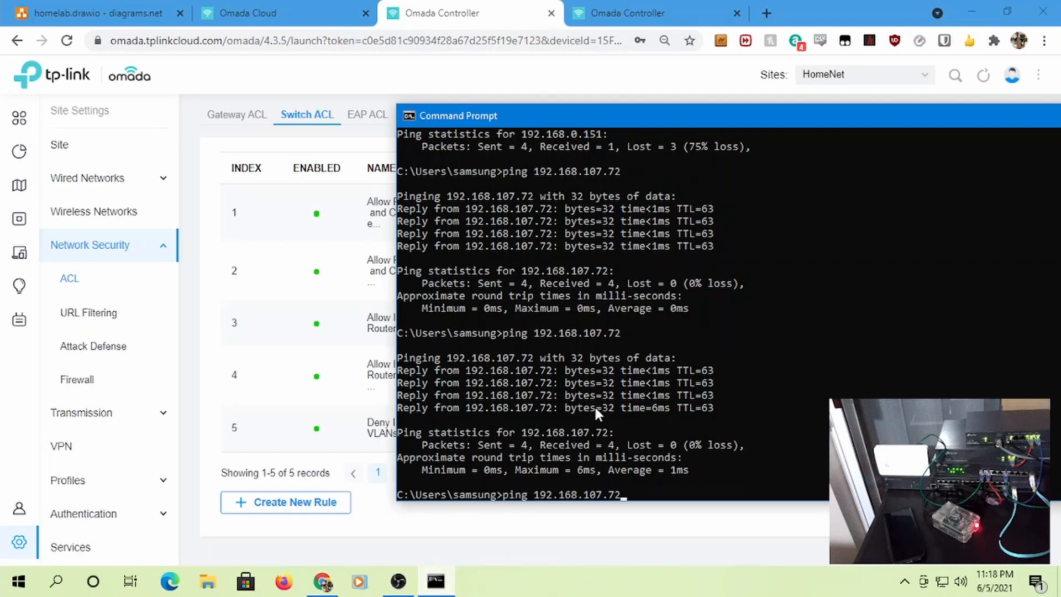
key("Return")
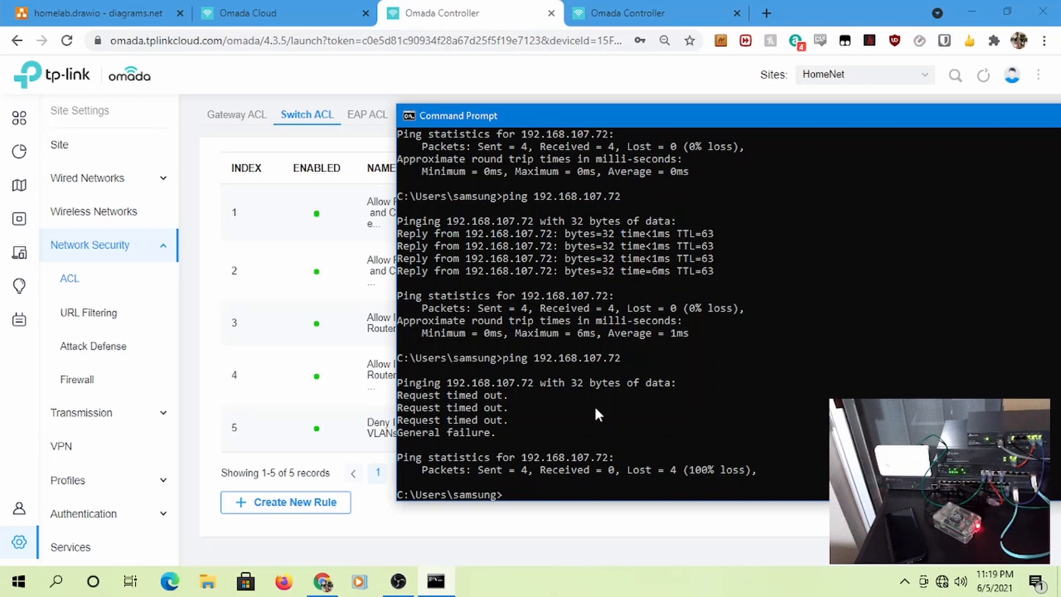
type("ipconfig")
key("Return")
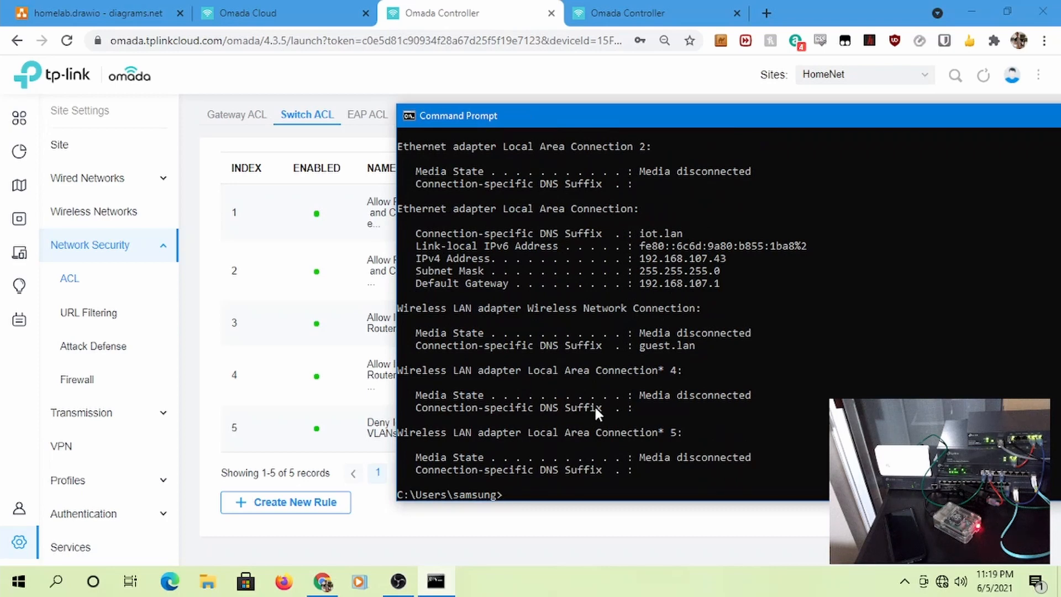
Start a ping to 192.168.0.1, interrupt it, and ping the IoT gateway 192.168.107.1 instead
type("ping 192.168.0.1")
key("Return")
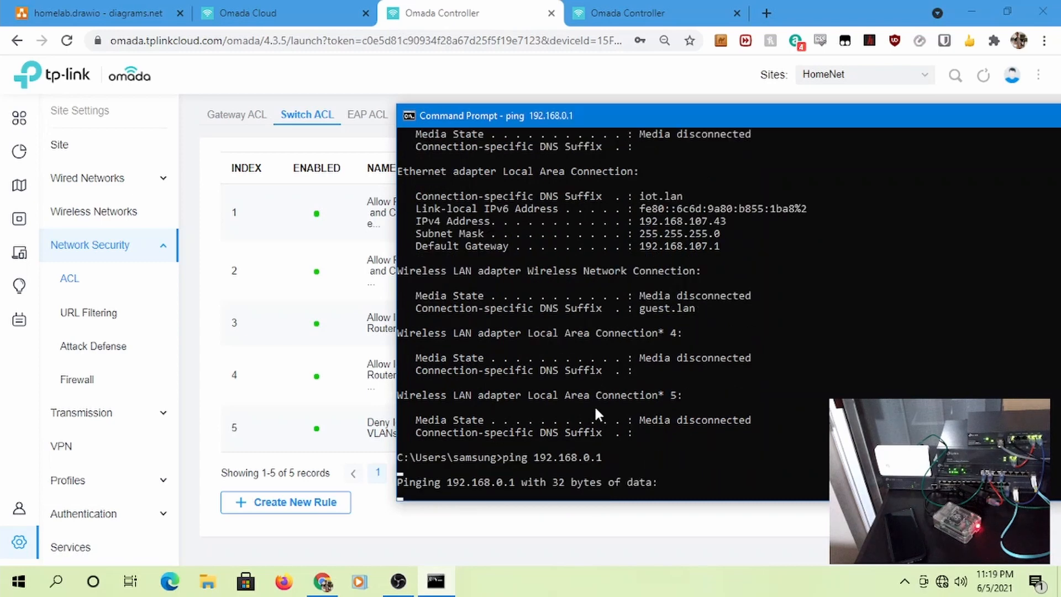
key("ctrl+c")
key("Up")
key("BackSpace")
key("BackSpace")
key("BackSpace")
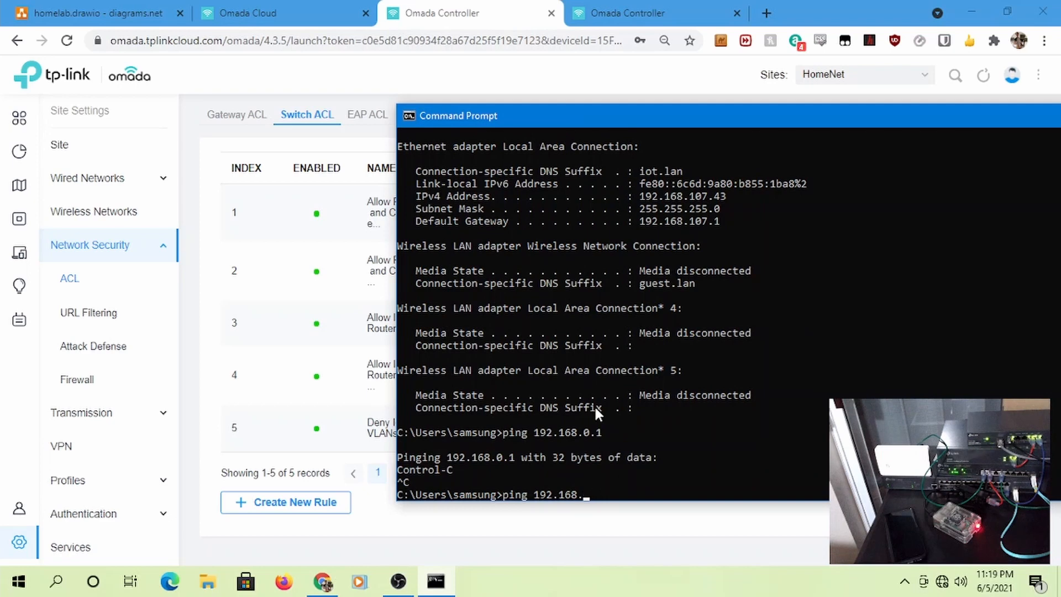
type("107.1")
key("Return")
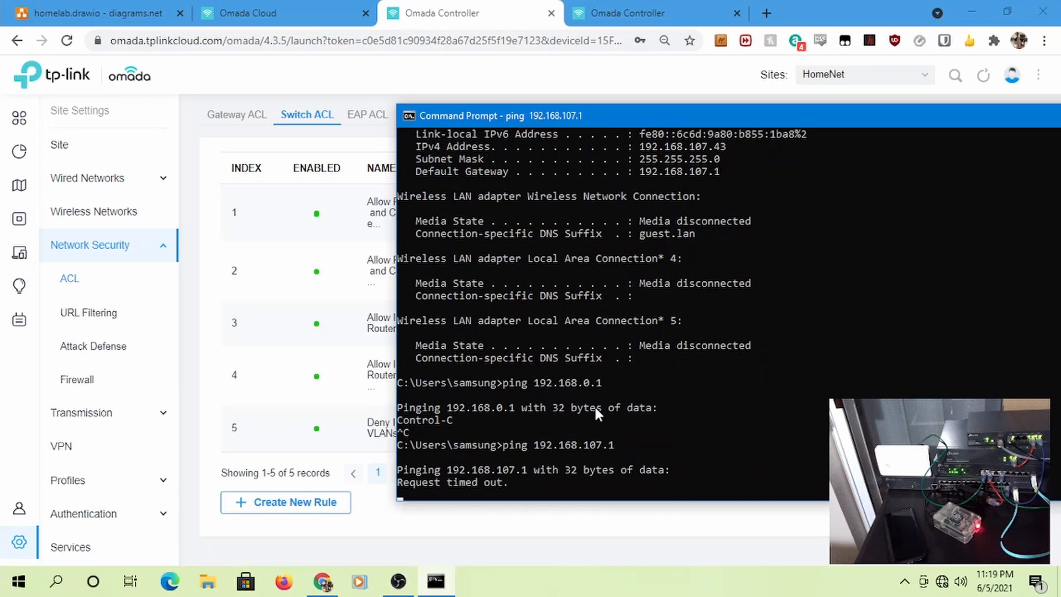
In the Omada Controller, review the Allow IoT To Router_reverse rule's policy, source and destination, and close it without changes
key("alt+Tab")
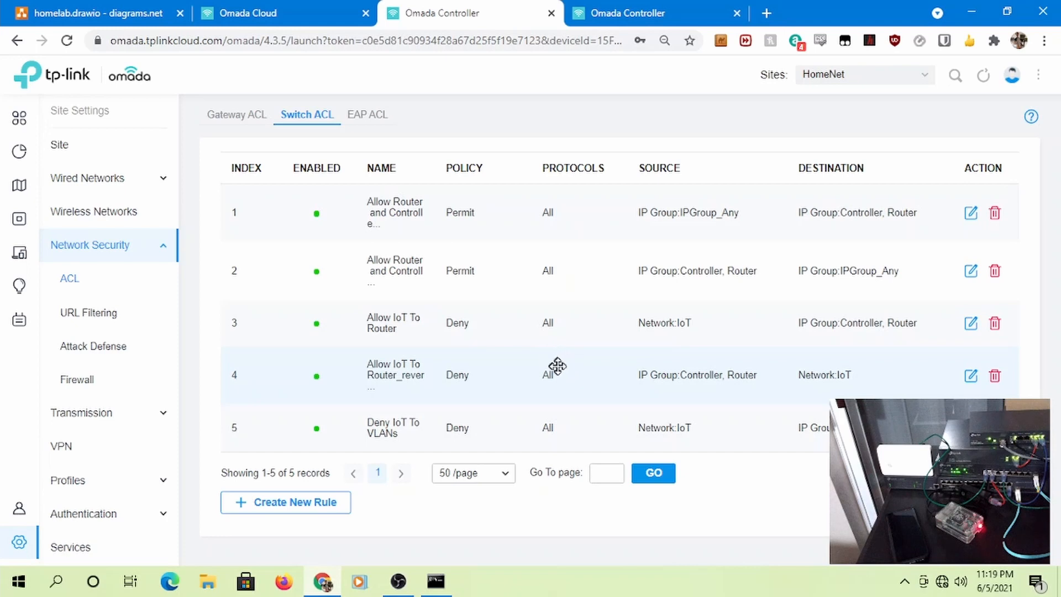
left_click(971, 375)
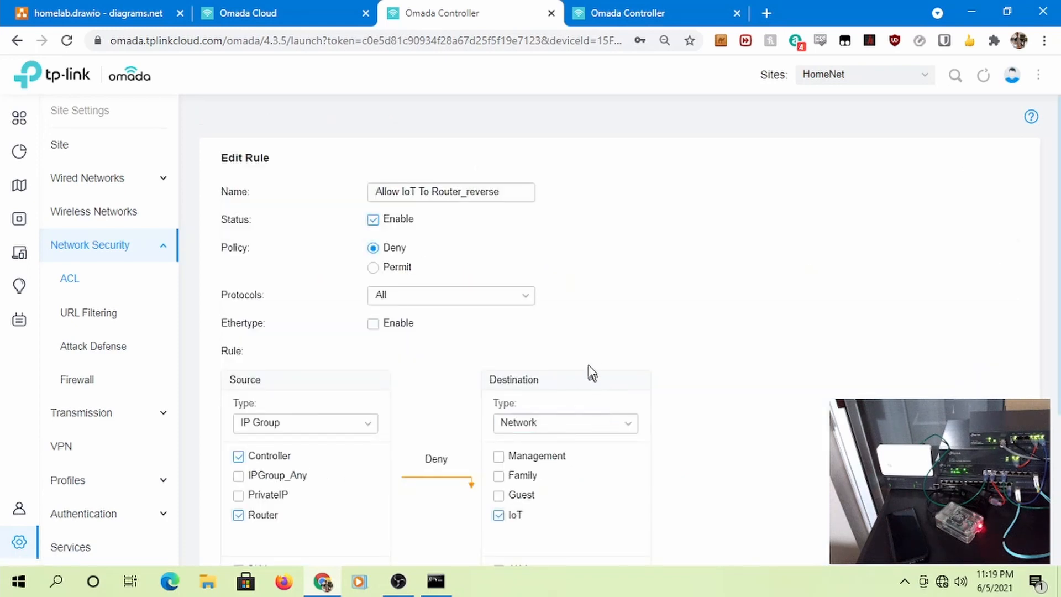
scroll(636, 380, "down", 2)
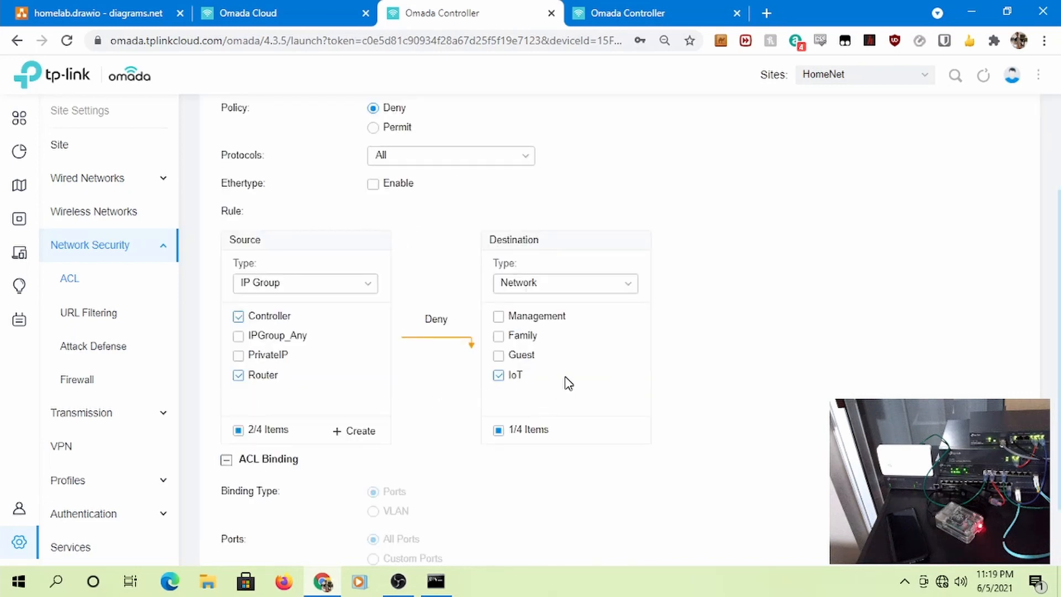
scroll(574, 405, "down", 2)
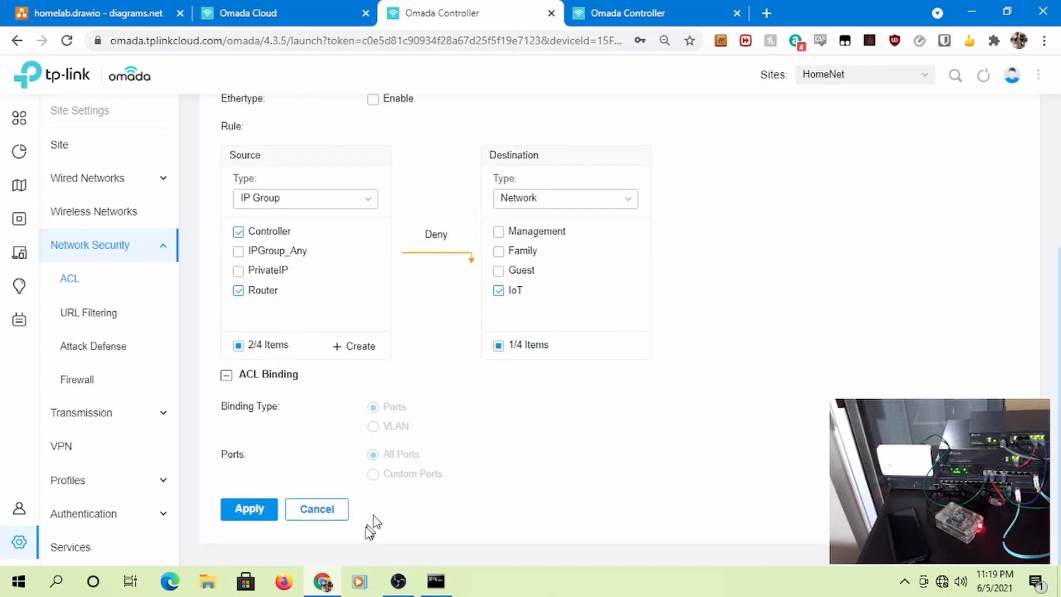
left_click(326, 510)
In Command Prompt, start a continuous ping to the IoT gateway 192.168.107.1 with the -t option
key("alt+Tab")
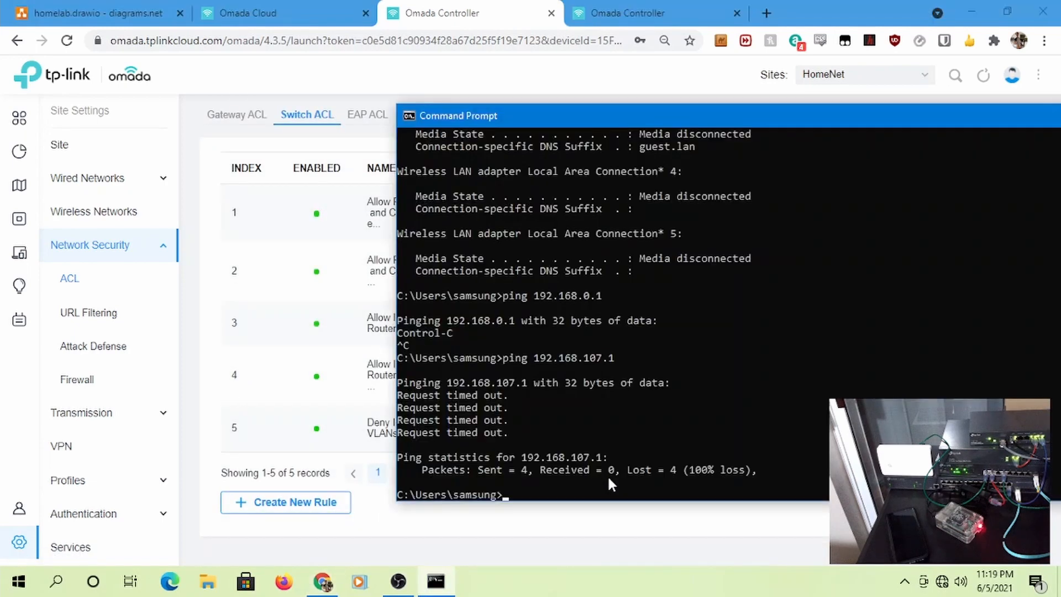
key("Up")
type("-t")
key("Return")
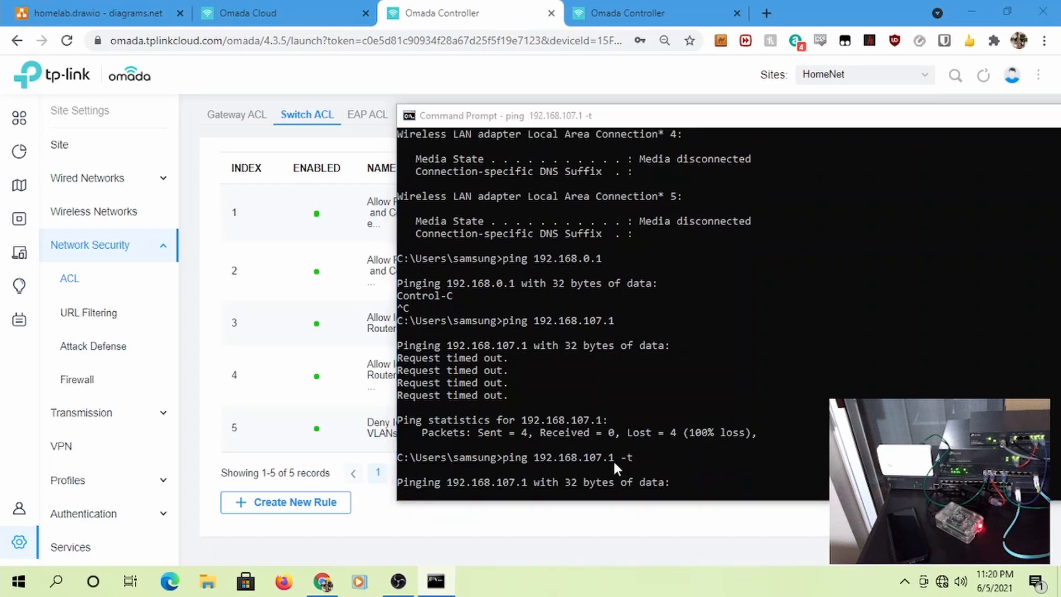
Back in the Omada Controller, recheck the selected groups and networks of the Allow IoT To Router_reverse rule, and leave it unsaved
key("alt+Tab")
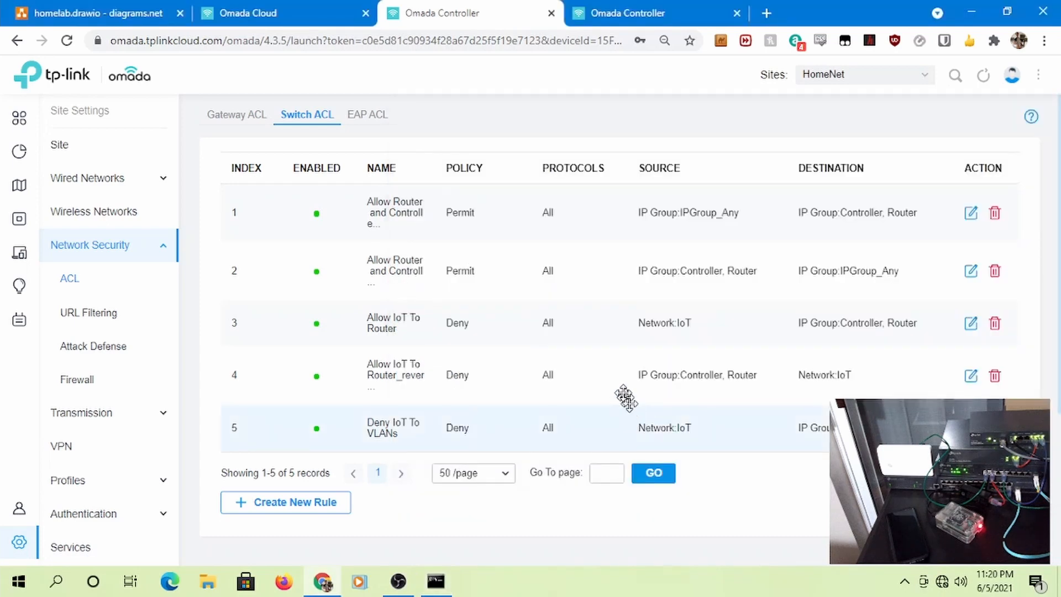
left_click(970, 377)
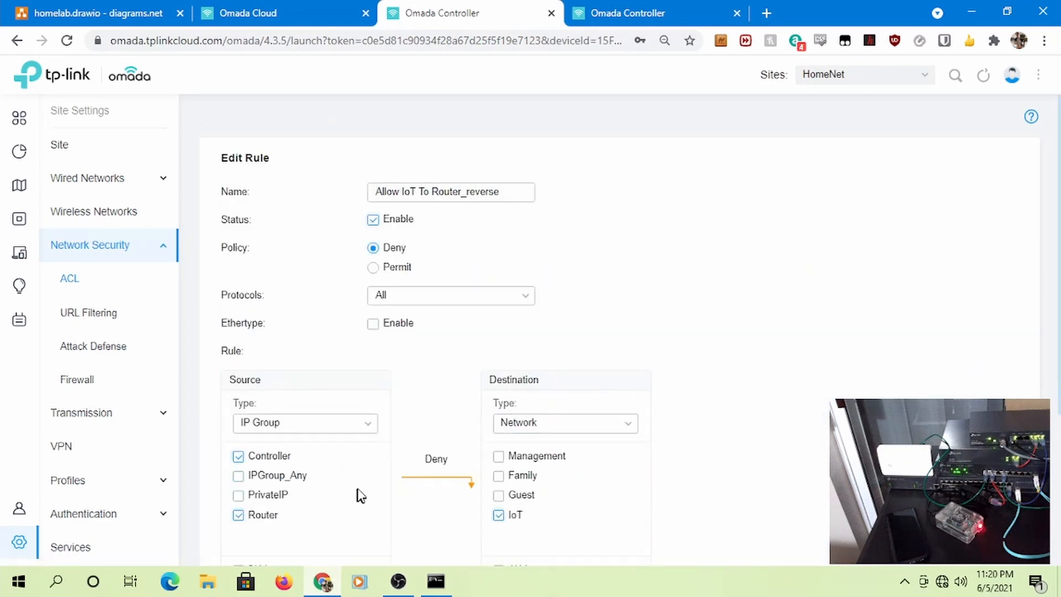
scroll(381, 487, "down", 2)
scroll(359, 488, "up", 1)
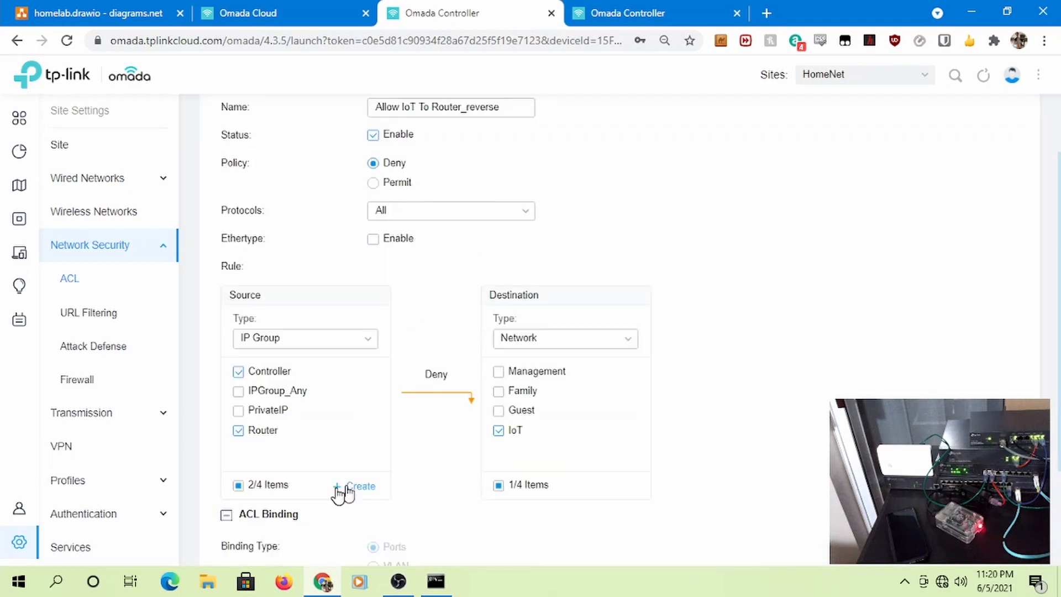
scroll(367, 507, "down", 2)
left_click(317, 508)
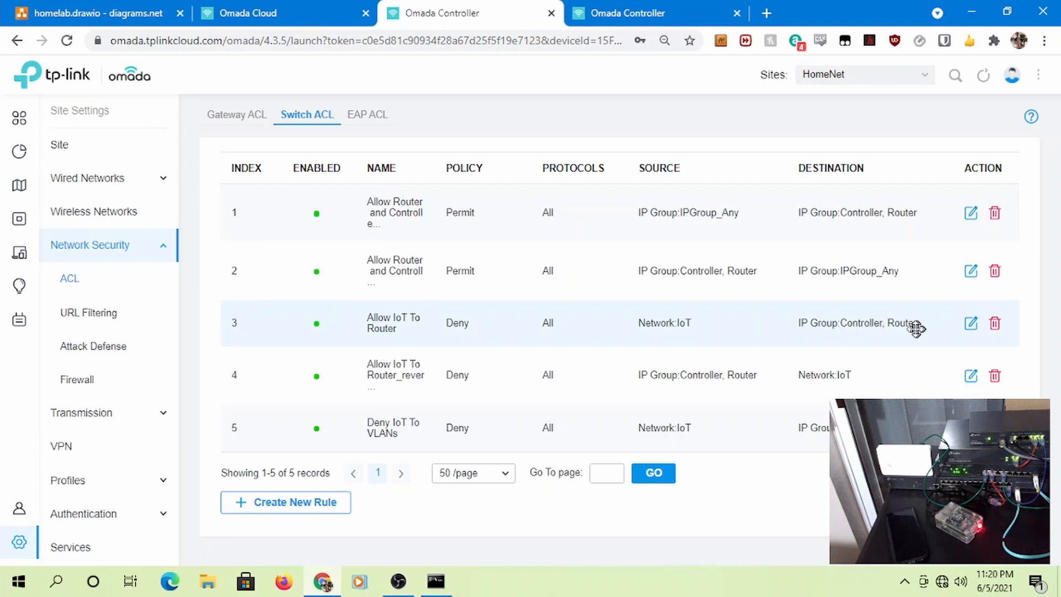
left_click(970, 325)
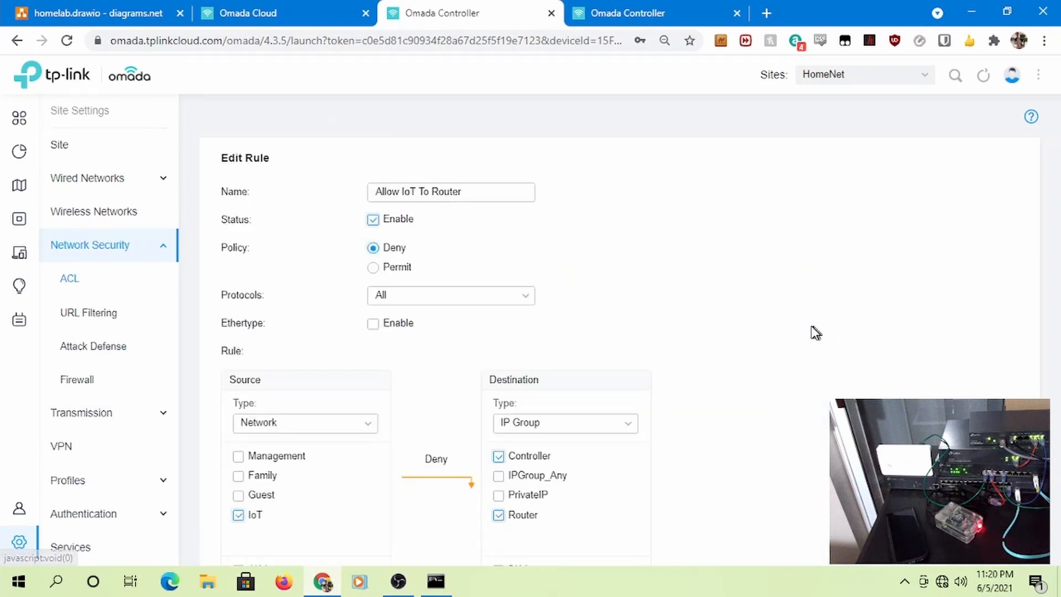
scroll(568, 308, "down", 4)
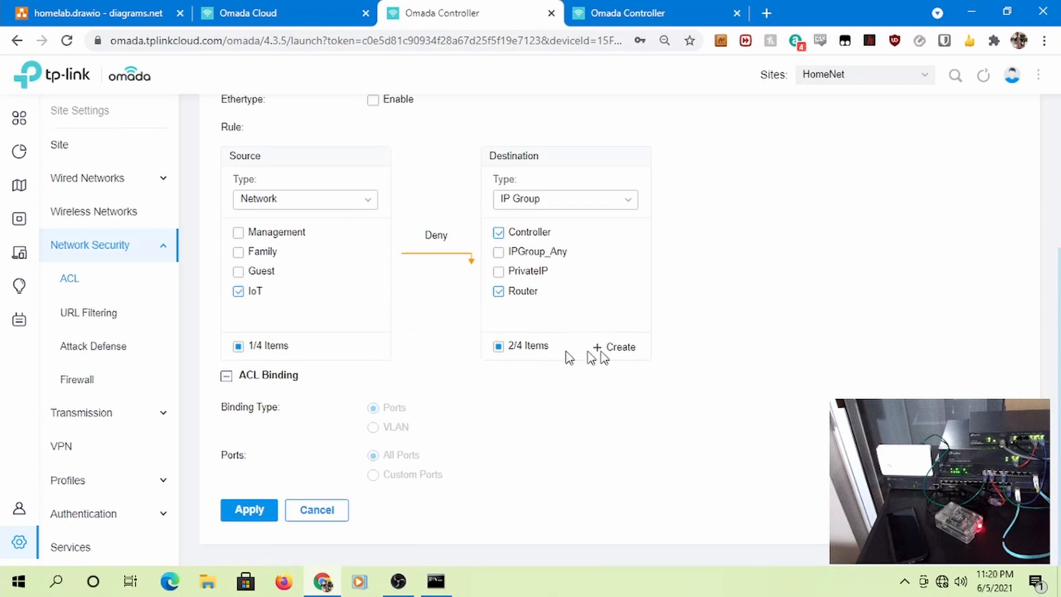
left_click(630, 347)
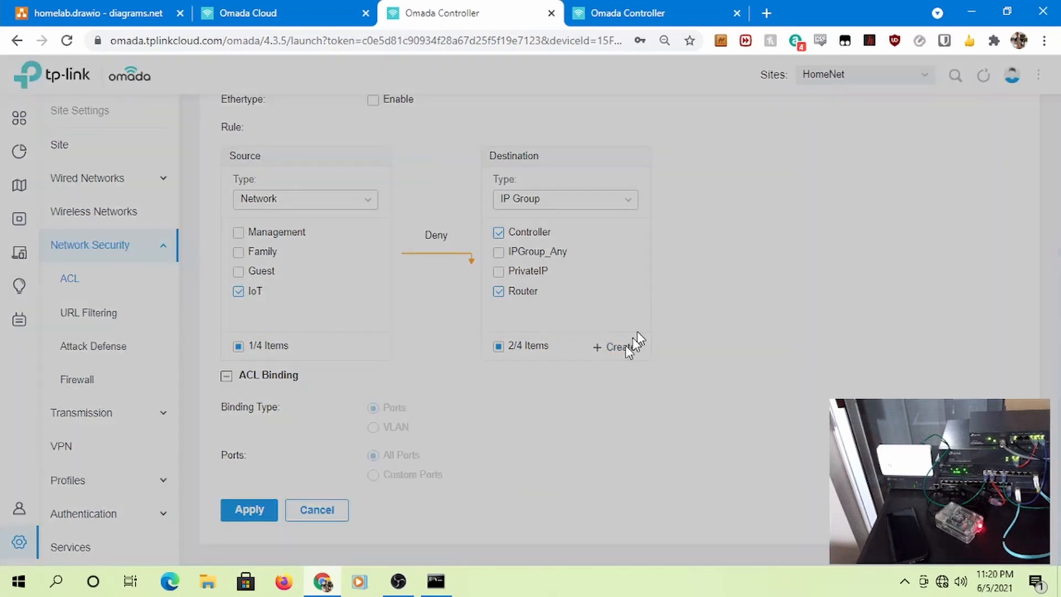
left_click(470, 230)
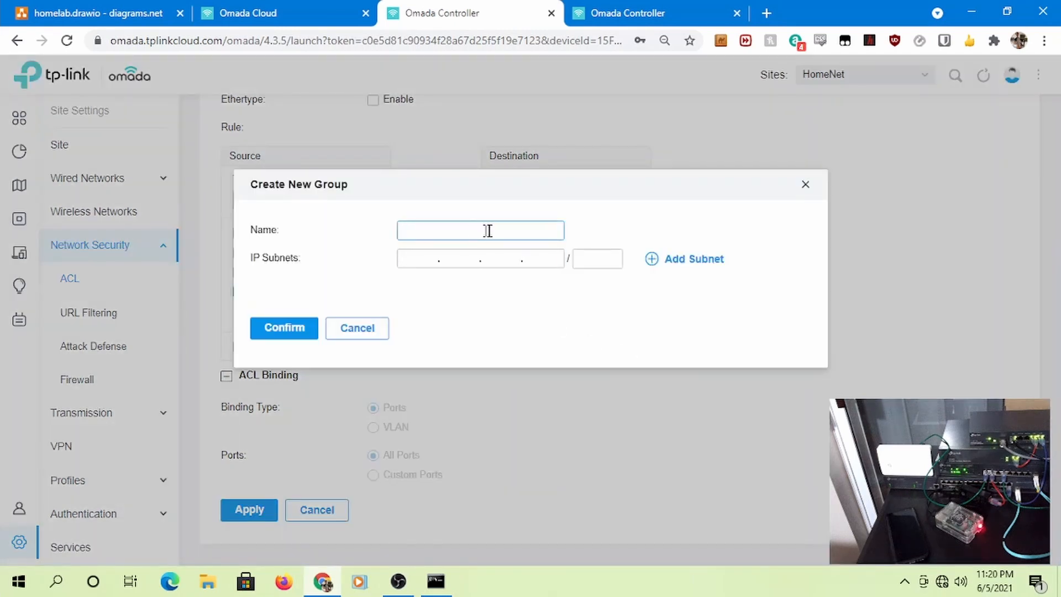
left_click(384, 332)
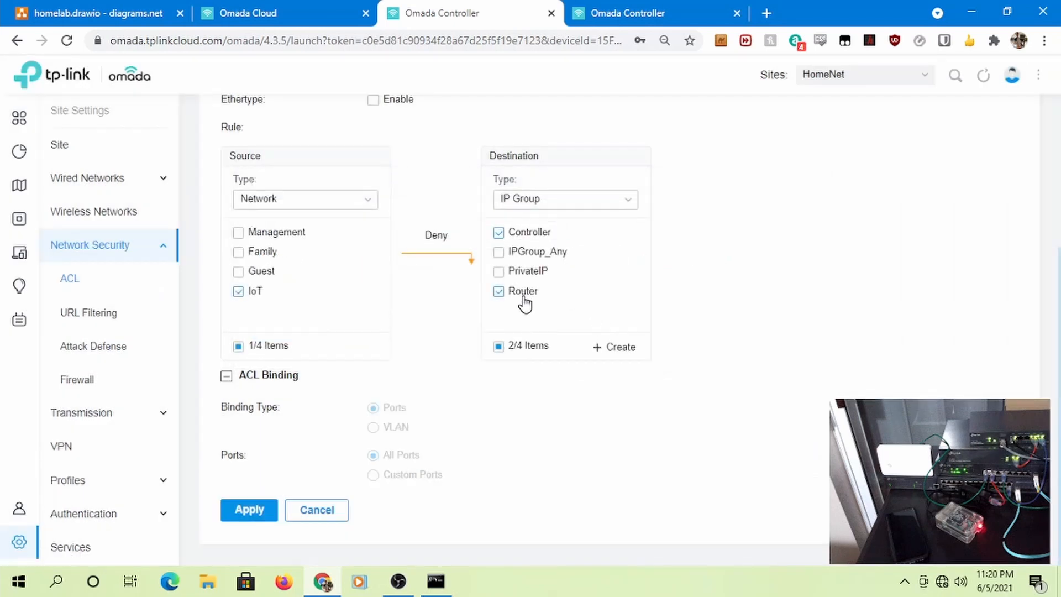
In the group profiles, add the subnet 192.168.107.1/32 to the Router IP group and save it
scroll(105, 389, "down", 3)
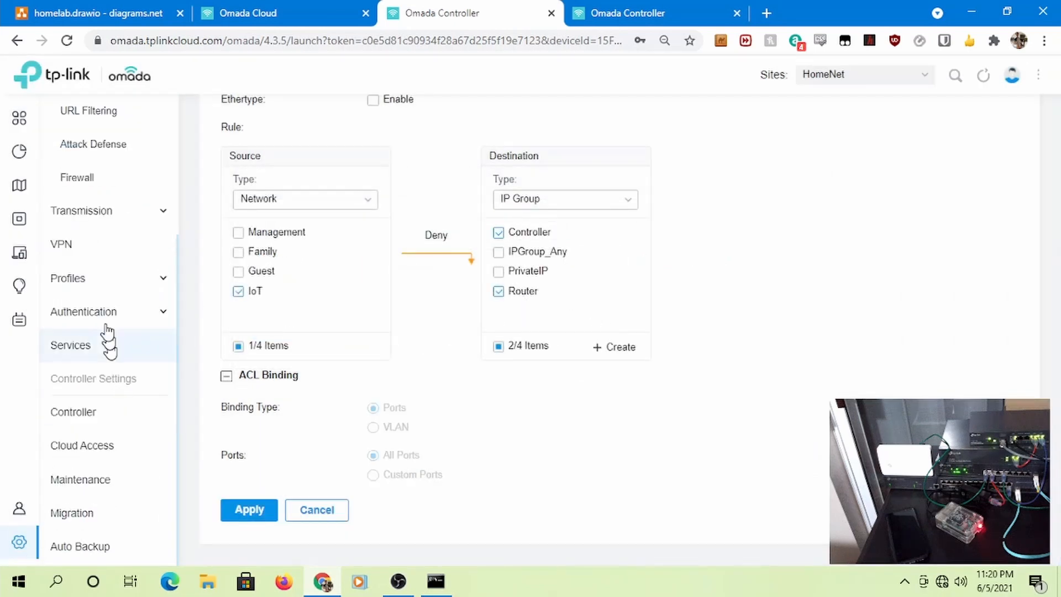
scroll(108, 279, "up", 2)
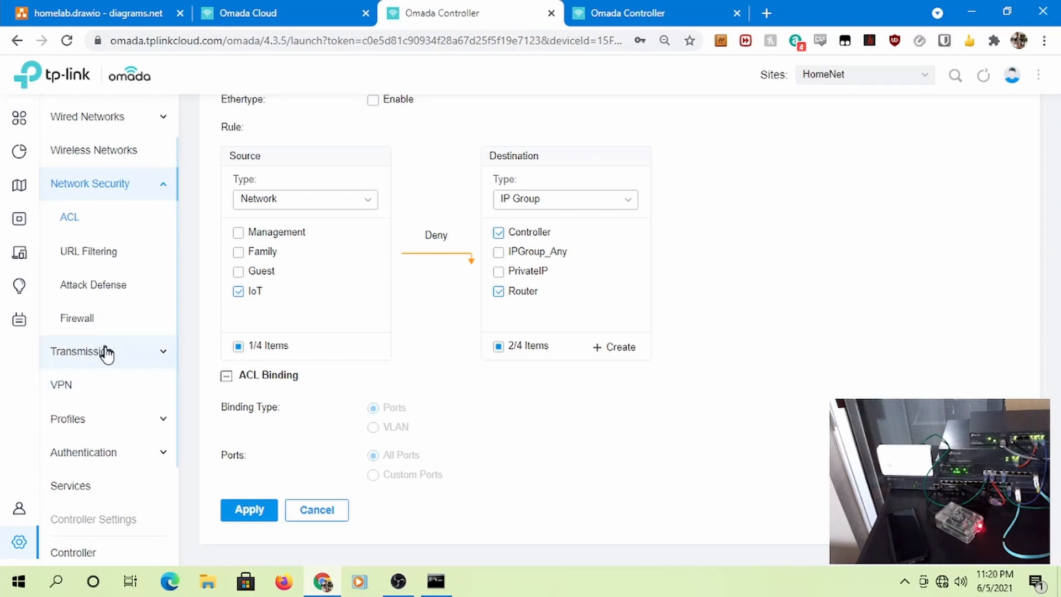
left_click(114, 414)
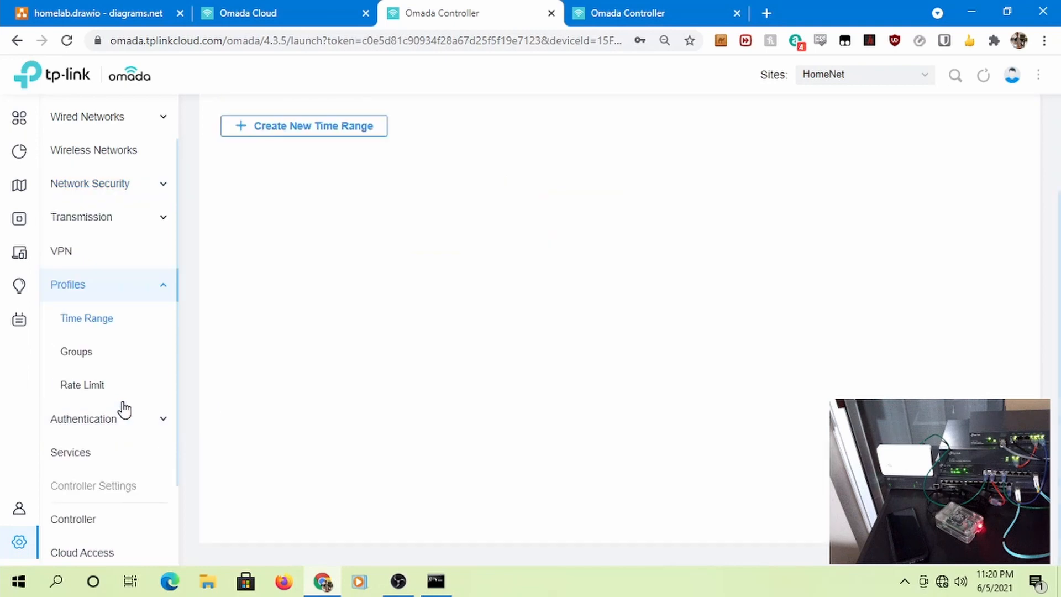
left_click(95, 358)
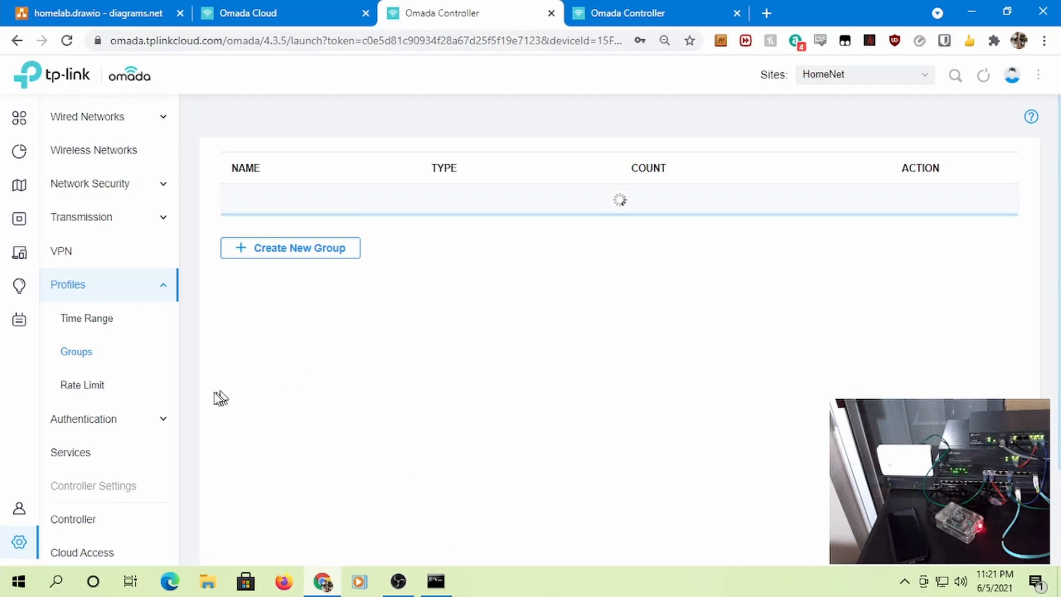
left_click(88, 391)
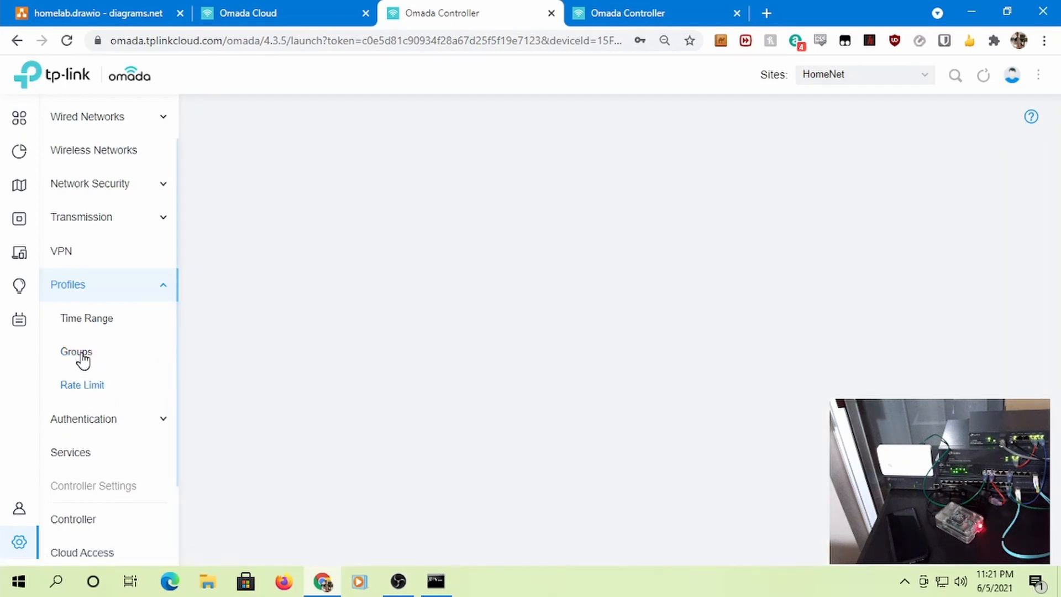
left_click(83, 354)
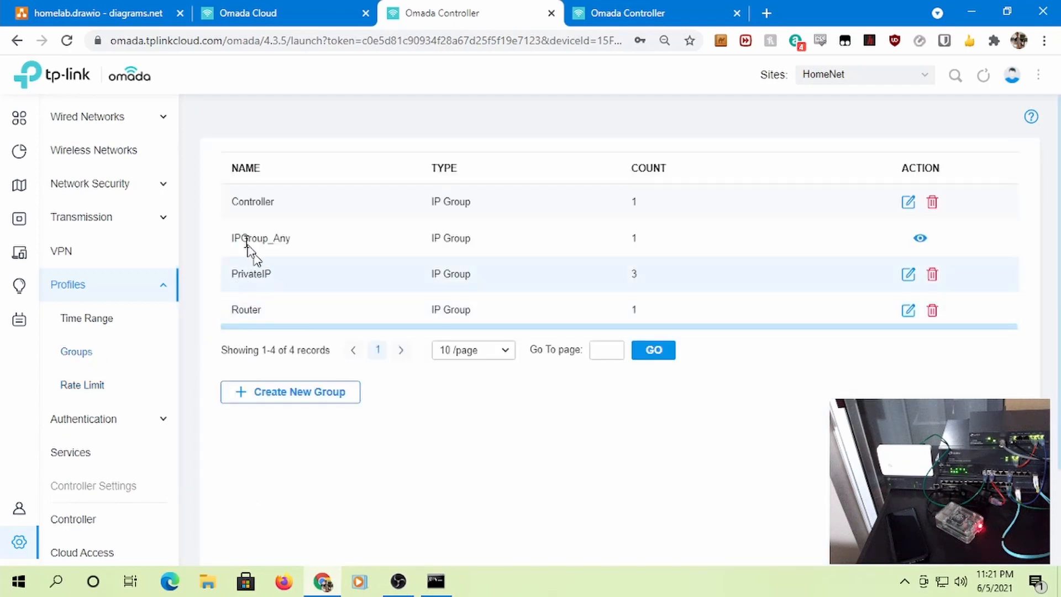
left_click(908, 312)
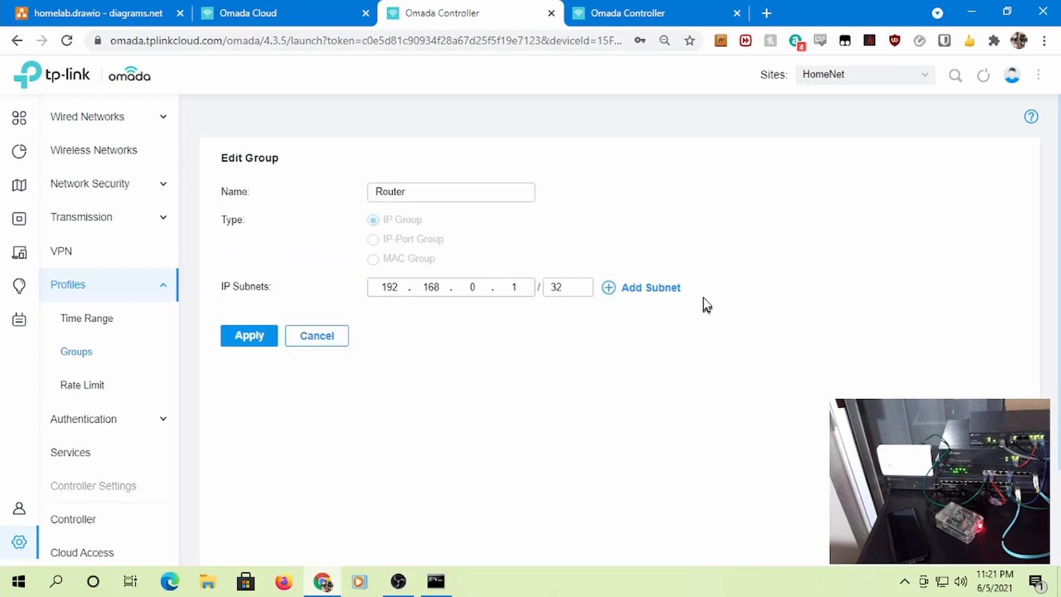
left_click(662, 300)
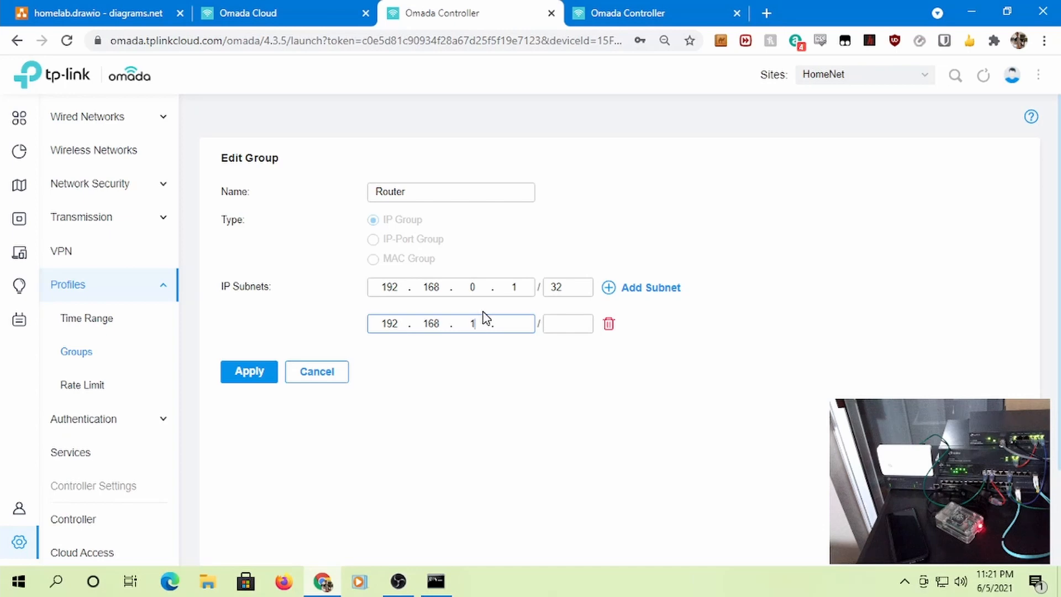
key("Tab")
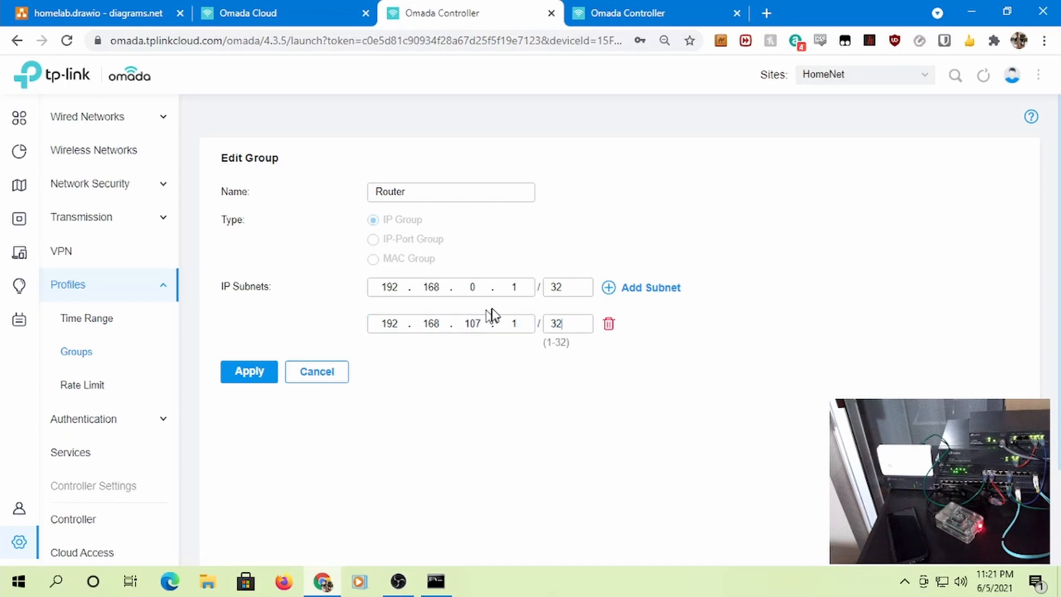
left_click(249, 371)
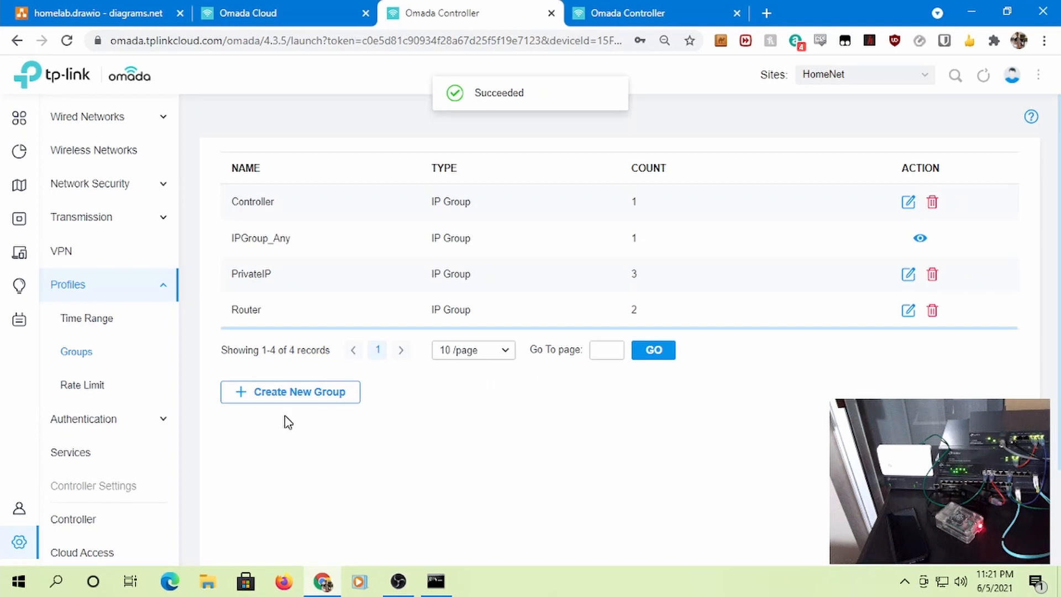
In Command Prompt, check and stop the continuous gateway ping, and list the network configuration with ipconfig
left_click(441, 592)
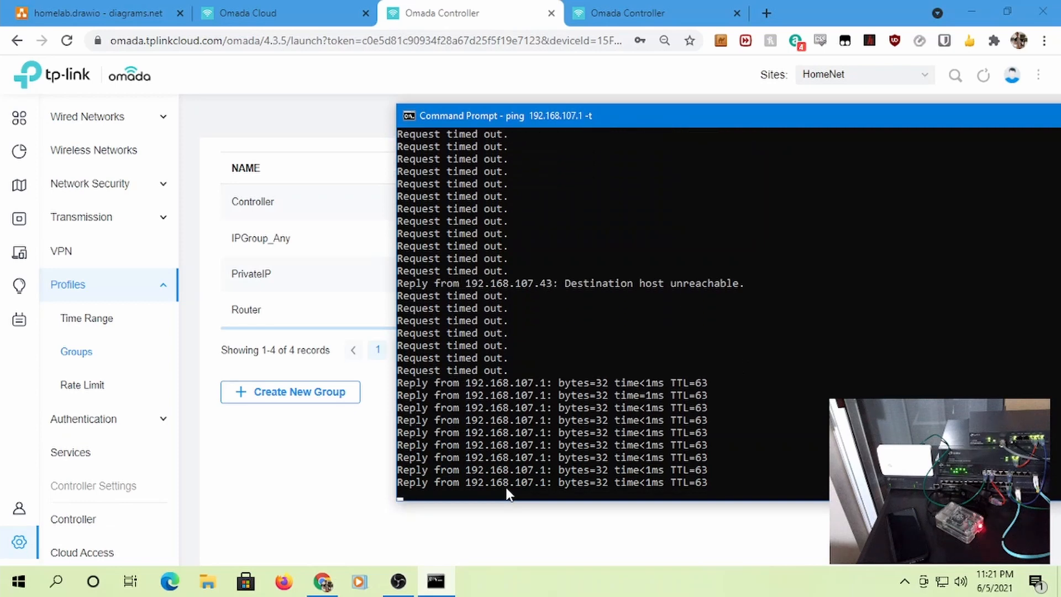
key("ctrl+c")
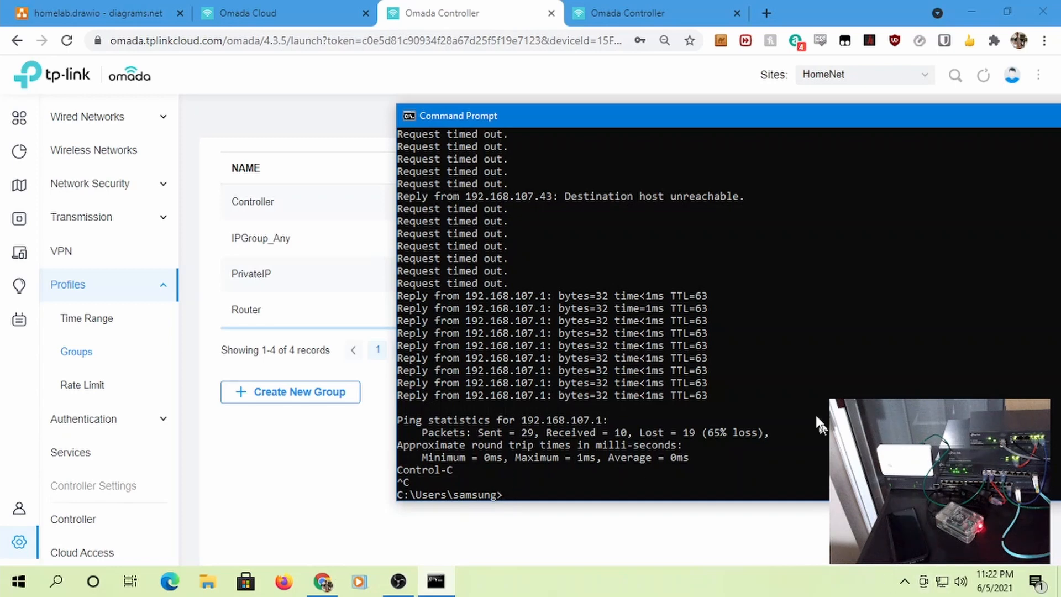
type("g")
key("Return")
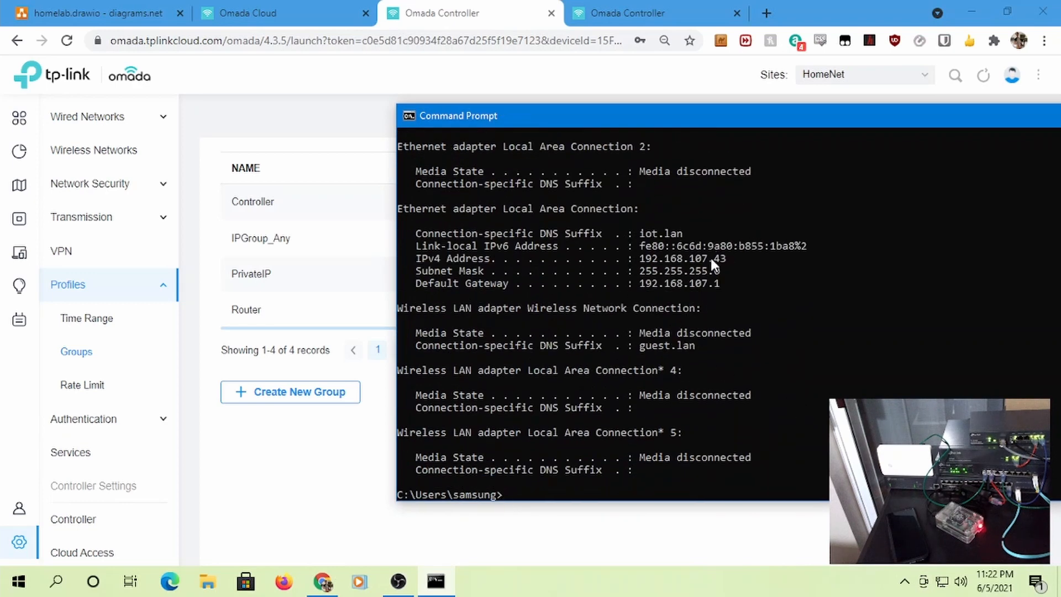
Test internet access by pinging google.com in Command Prompt and loading cnn.com in a new Chrome tab
type("ping google.com")
key("Return")
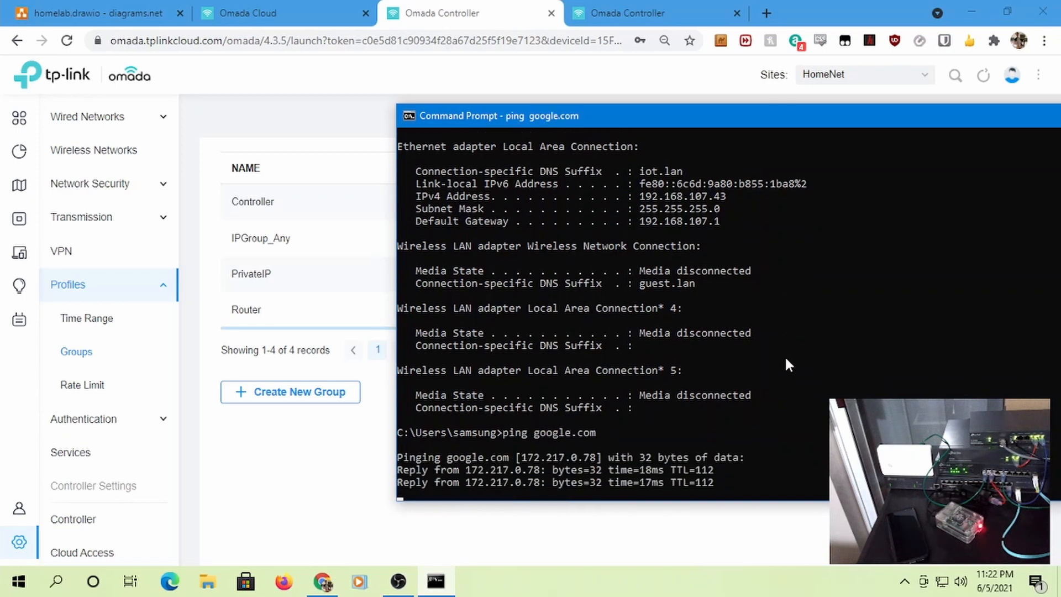
left_click(778, 11)
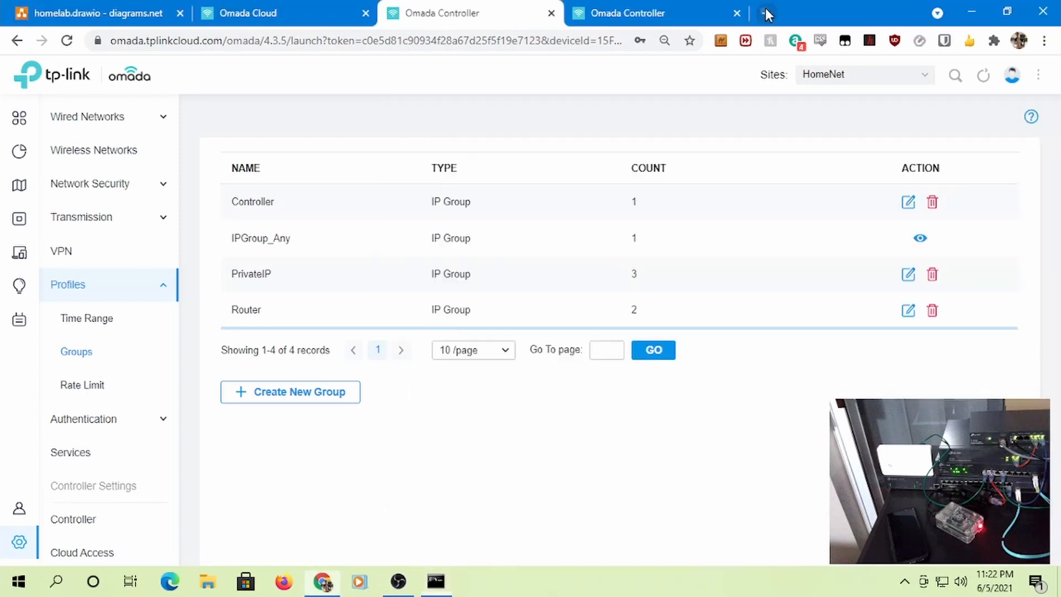
left_click(765, 13)
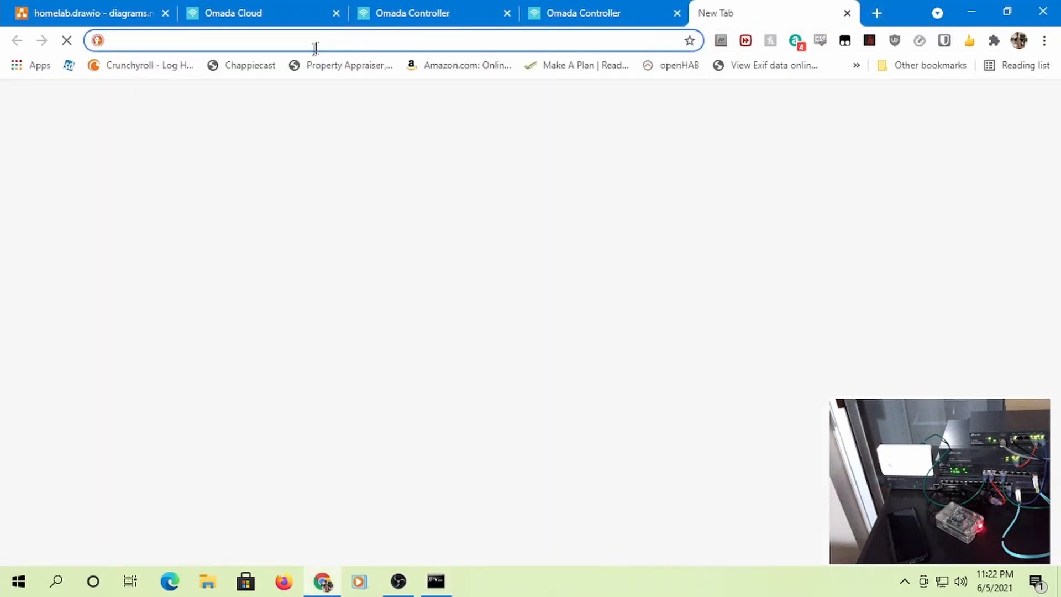
left_click(847, 12)
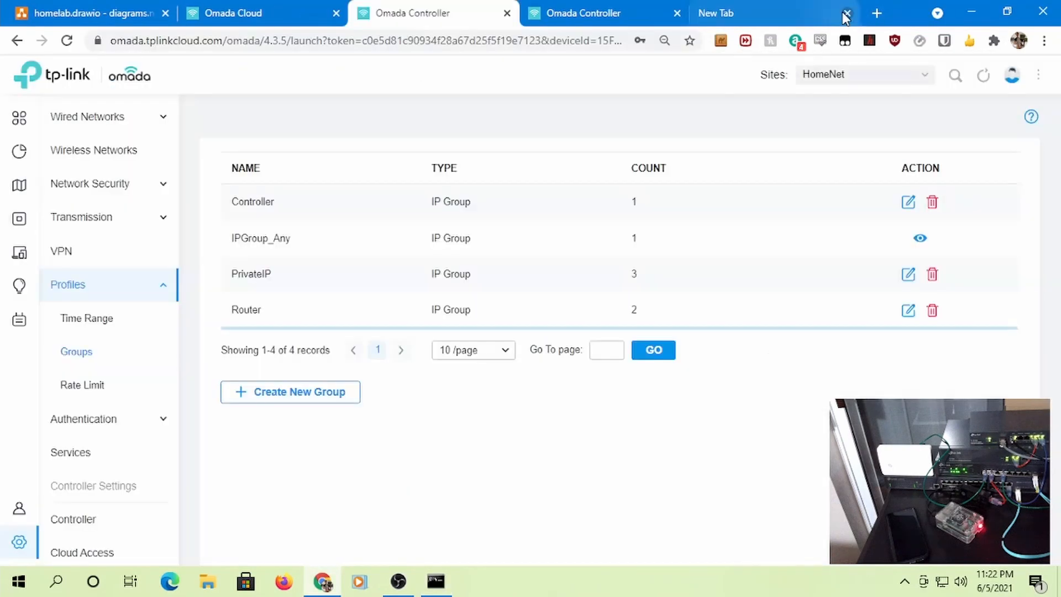
left_click(768, 12)
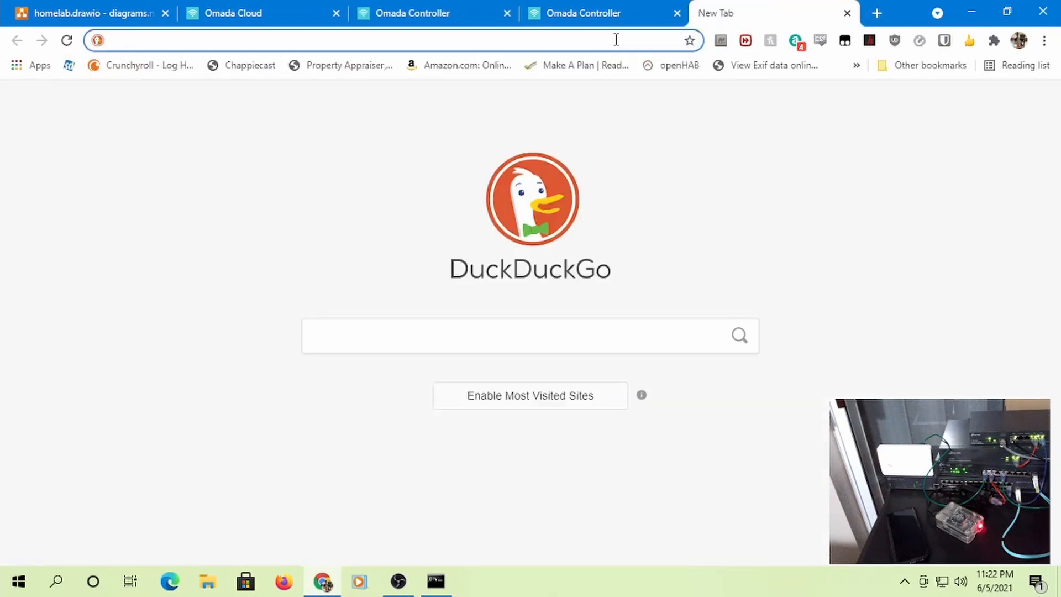
type("cn")
key("BackSpace")
key("BackSpace")
type("cnn")
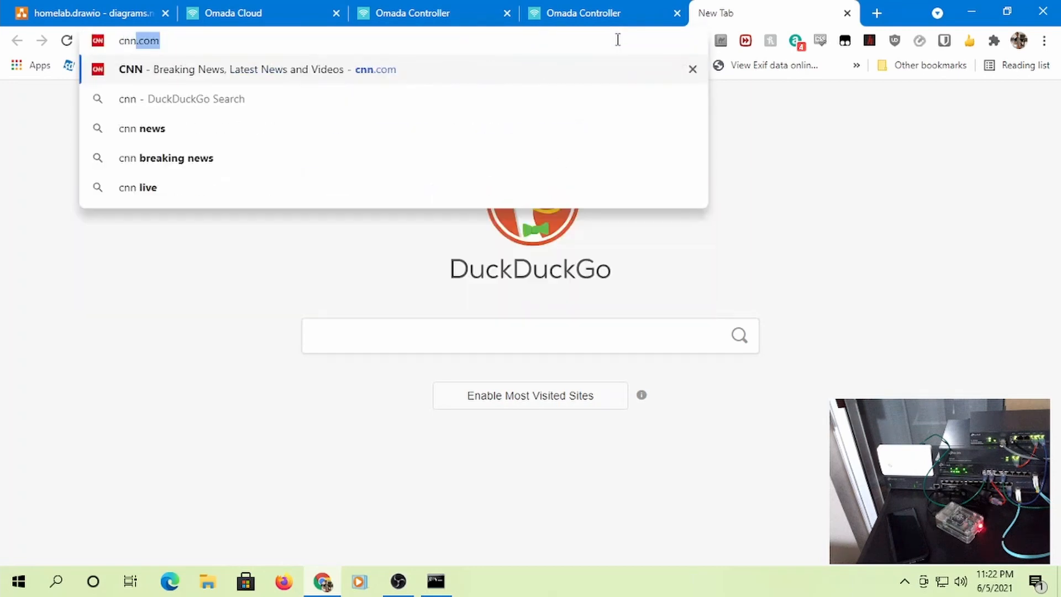
type(".com")
key("Return")
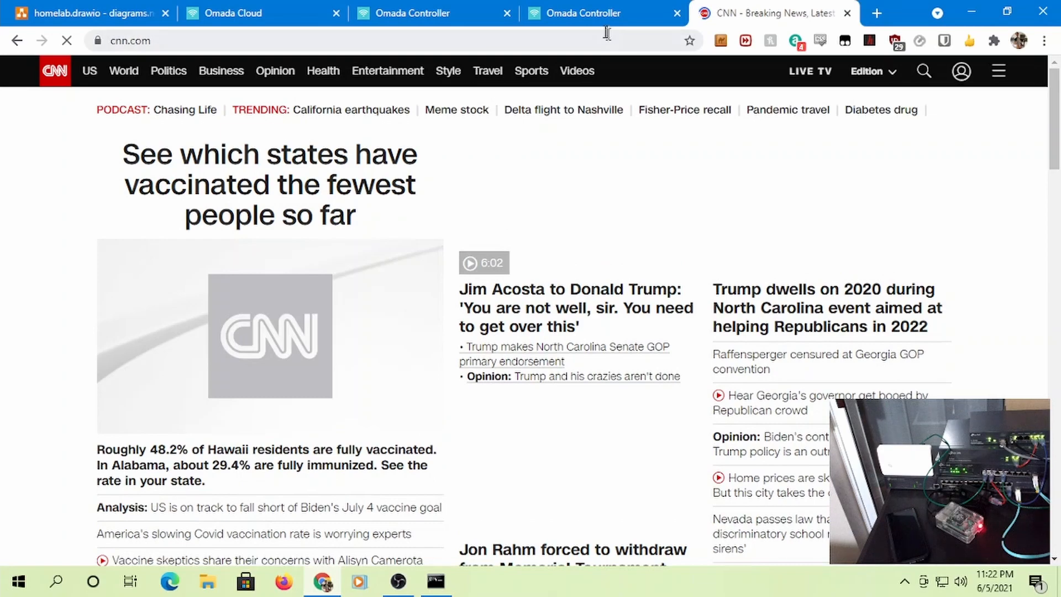
Look up the Galaxy-S8 in the Omada Controller client list and ping its address 192.168.10.197 from Command Prompt
left_click(435, 580)
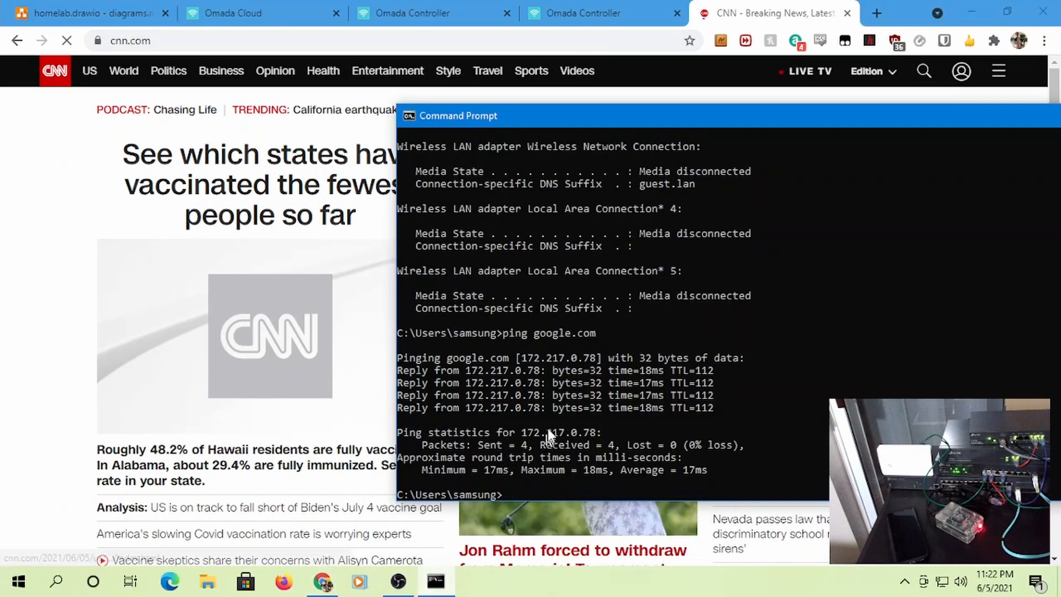
left_click(256, 17)
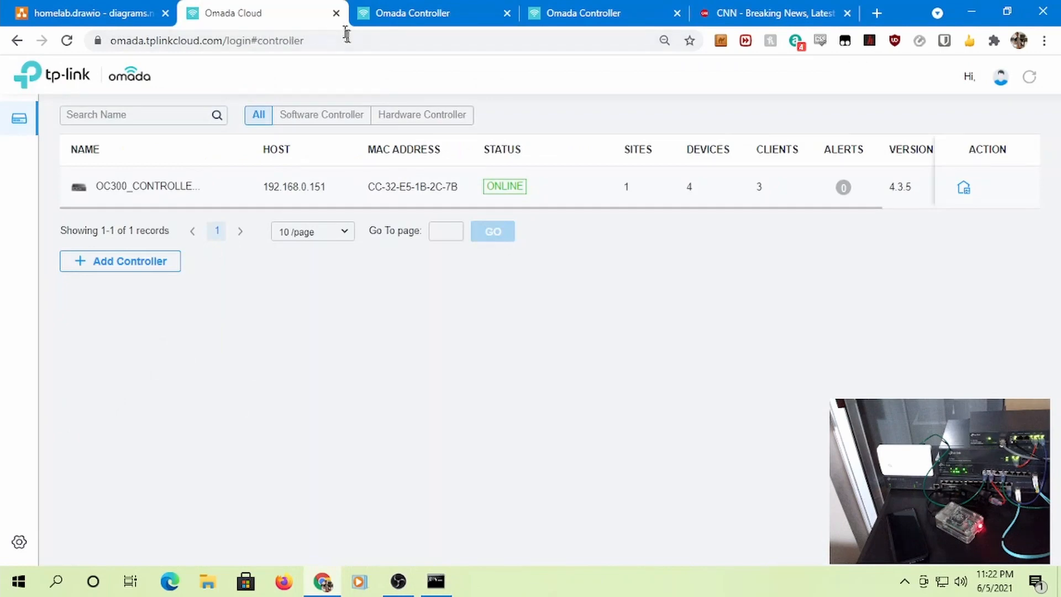
left_click(403, 15)
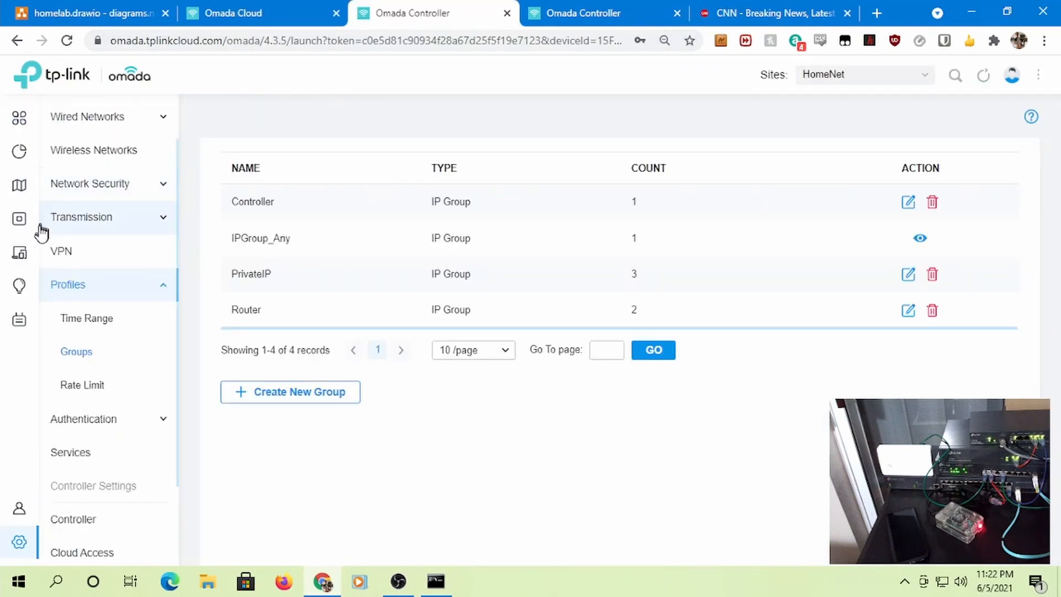
mouse_move(30, 184)
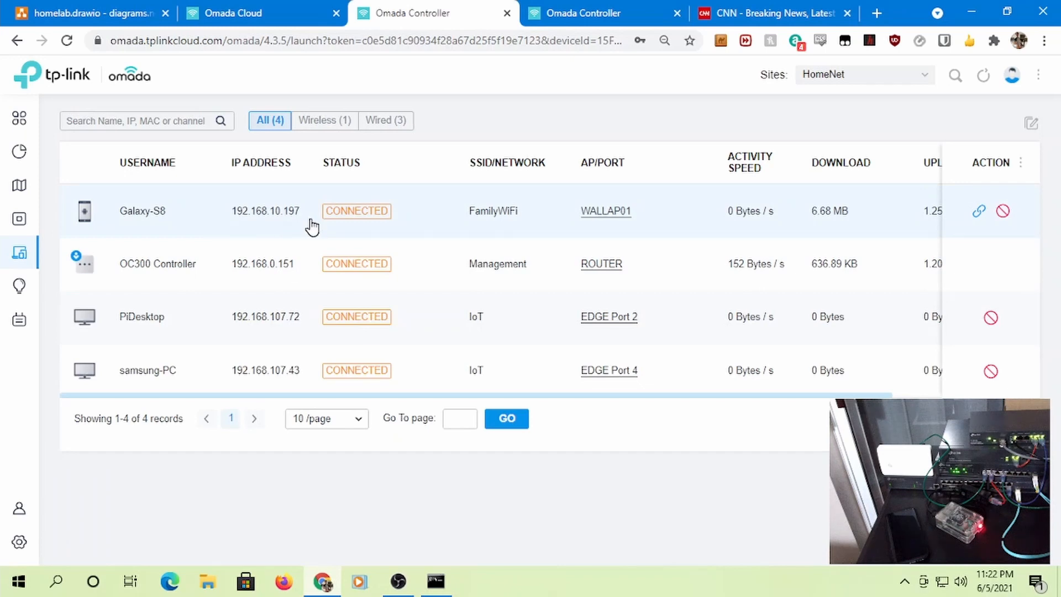
key("alt+Tab")
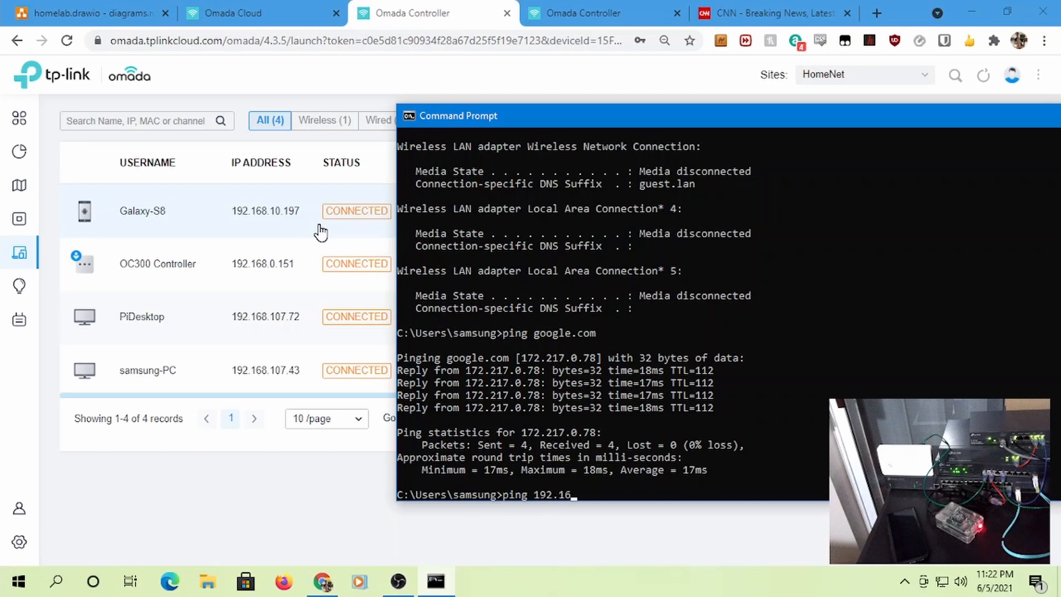
key("Return")
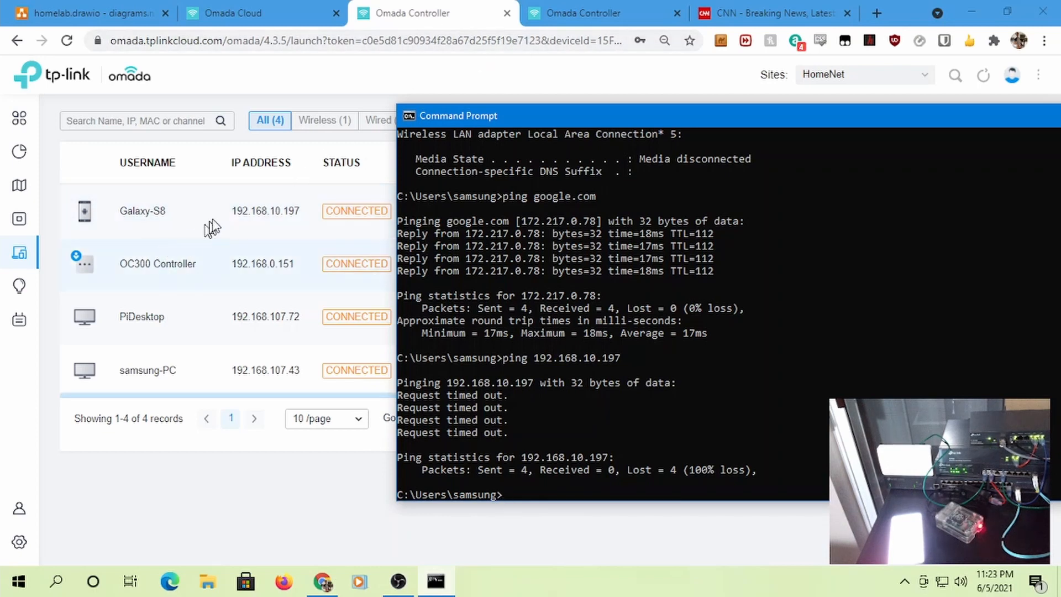
Check PiDesktop's address in the Omada Controller client list and ping 192.168.107.72 from Command Prompt
left_click(592, 13)
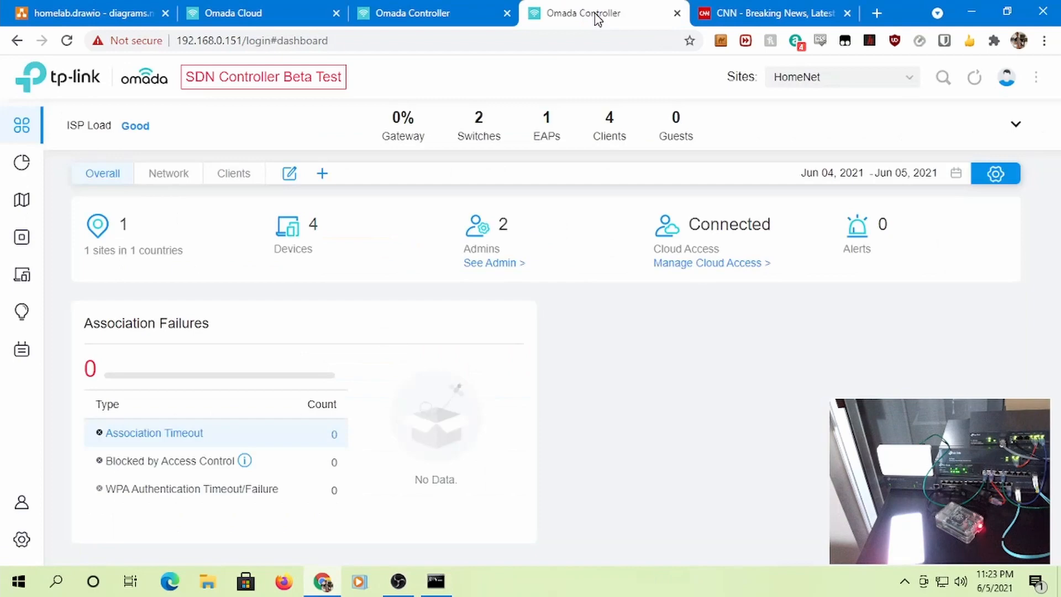
left_click(469, 126)
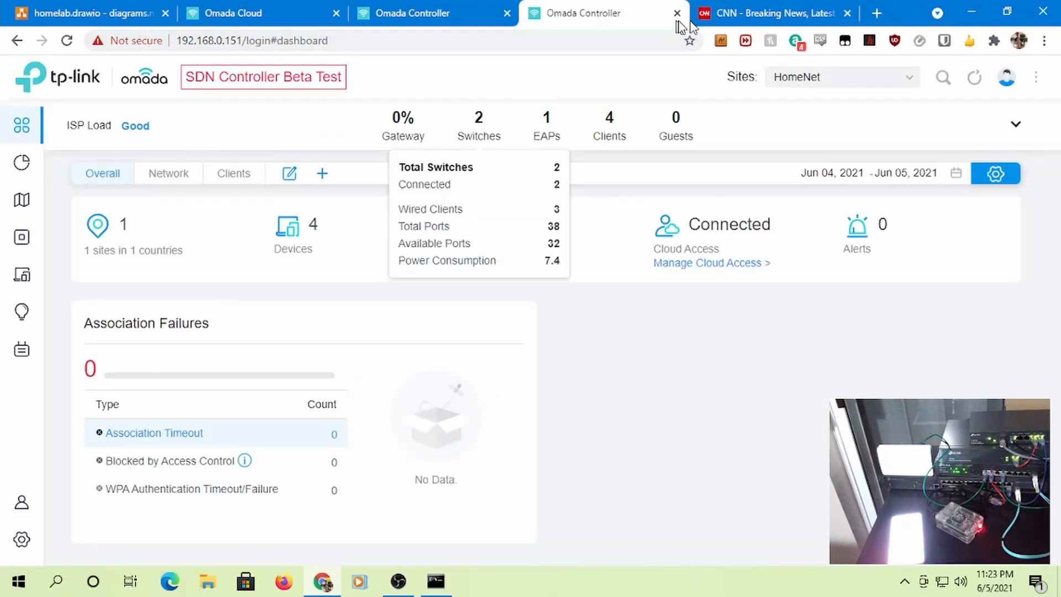
left_click(251, 14)
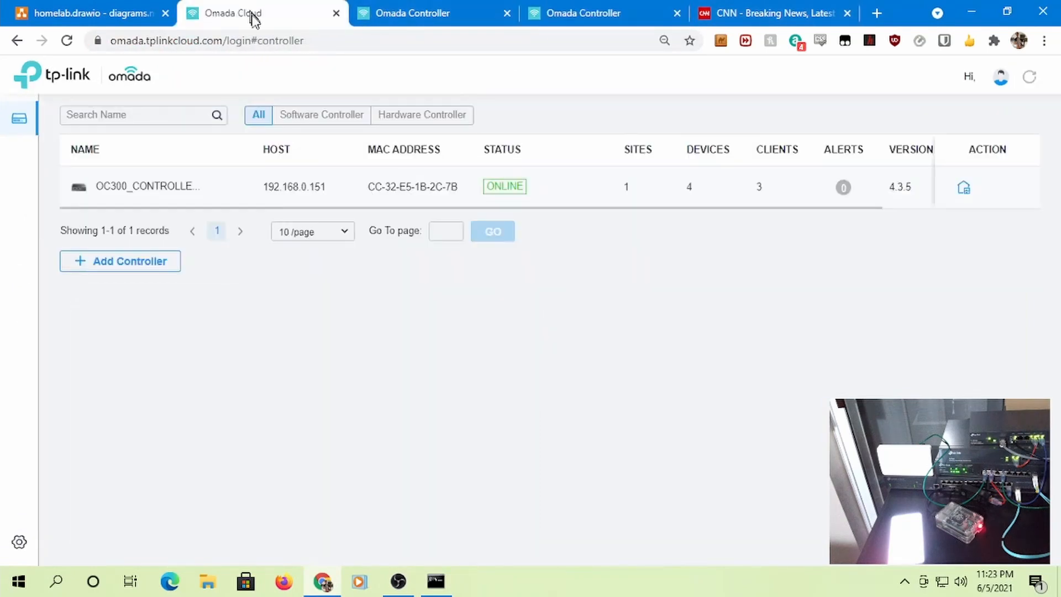
left_click(436, 580)
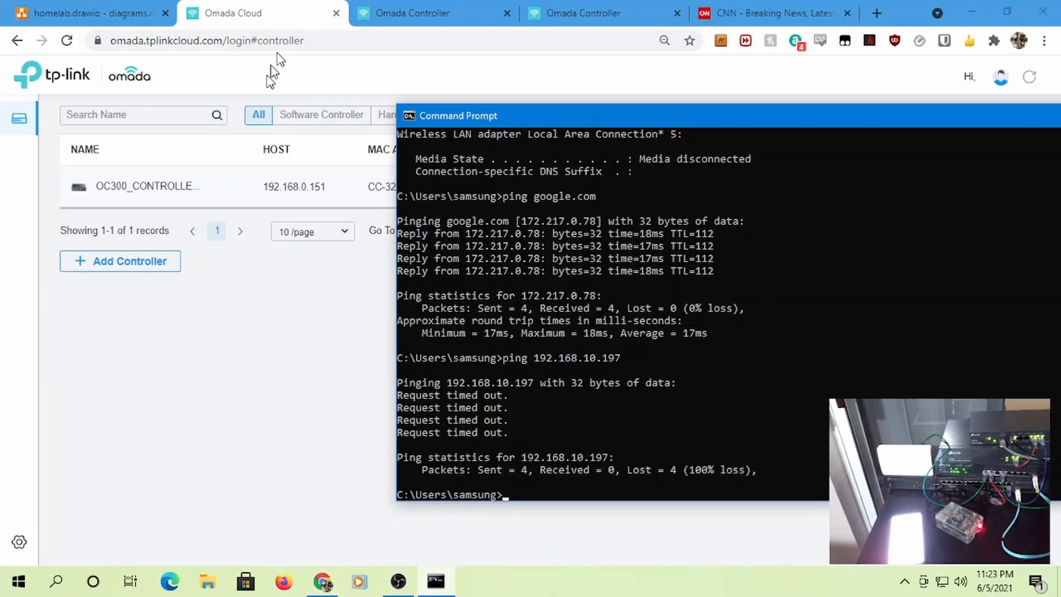
left_click(397, 14)
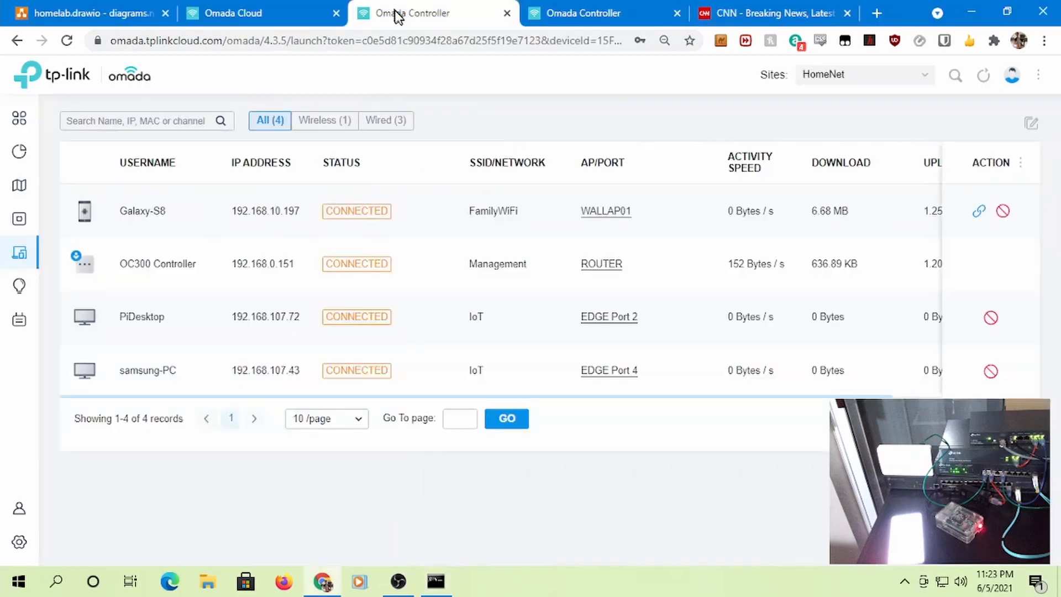
left_click(436, 581)
key("Up")
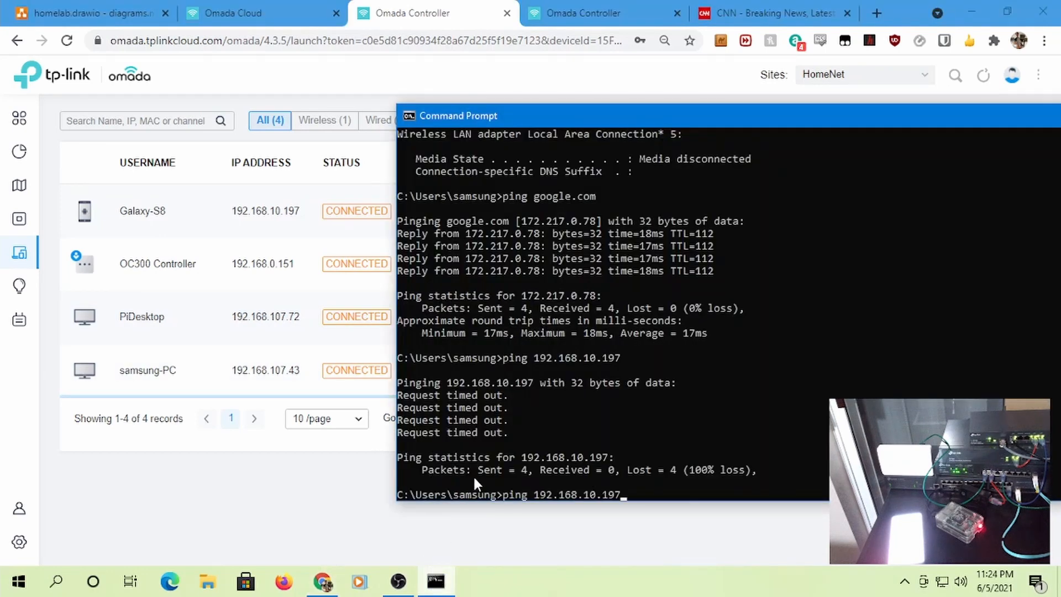
key("BackSpace")
key("BackSpace")
key("BackSpace")
key("BackSpace")
key("BackSpace")
key("BackSpace")
type("107.72")
key("Return")
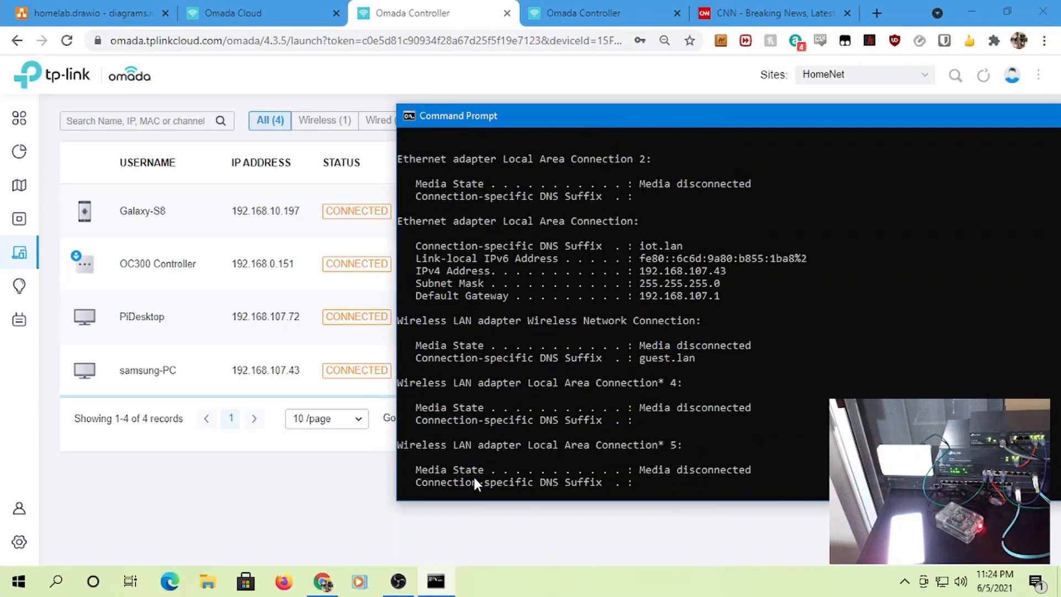
Review the earlier Command Prompt output, clear the screen with cls, and list the network configuration again with ipconfig
scroll(459, 436, "up", 4)
left_click(474, 393)
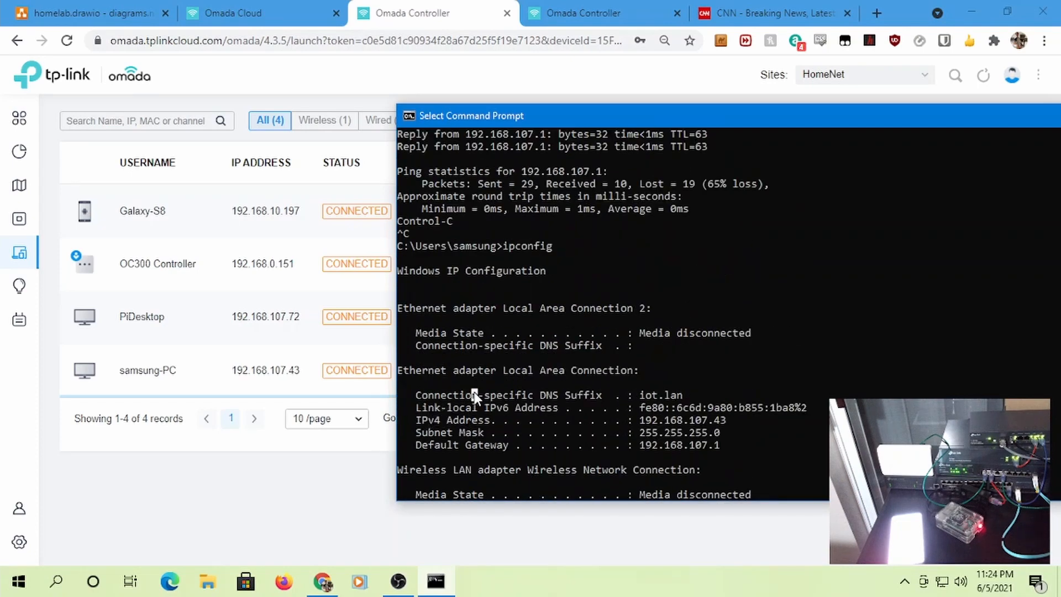
key("Escape")
type("cls")
key("Return")
type("ipconf")
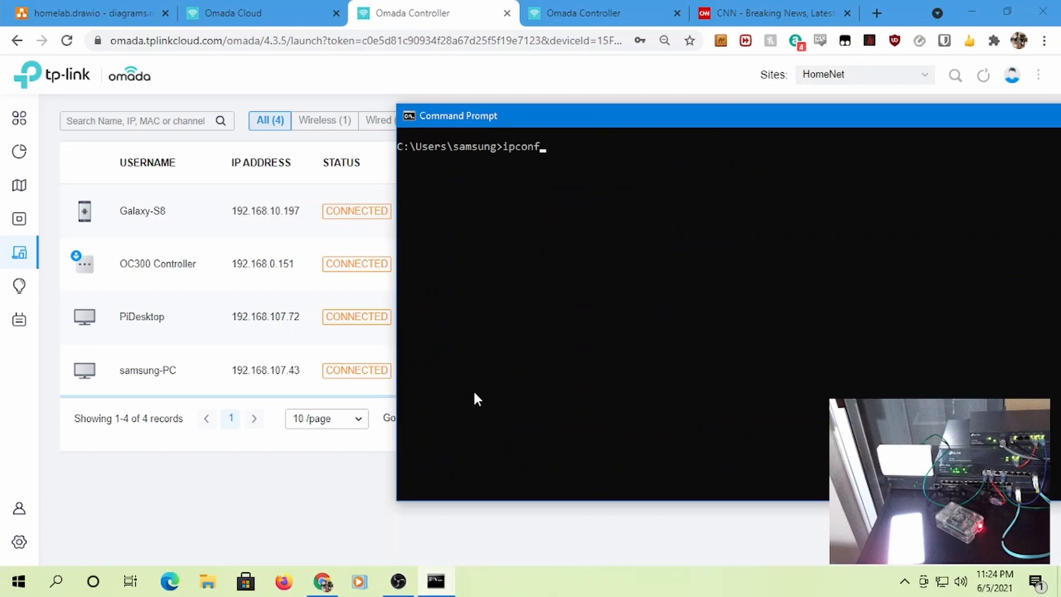
type("ig")
key("Return")
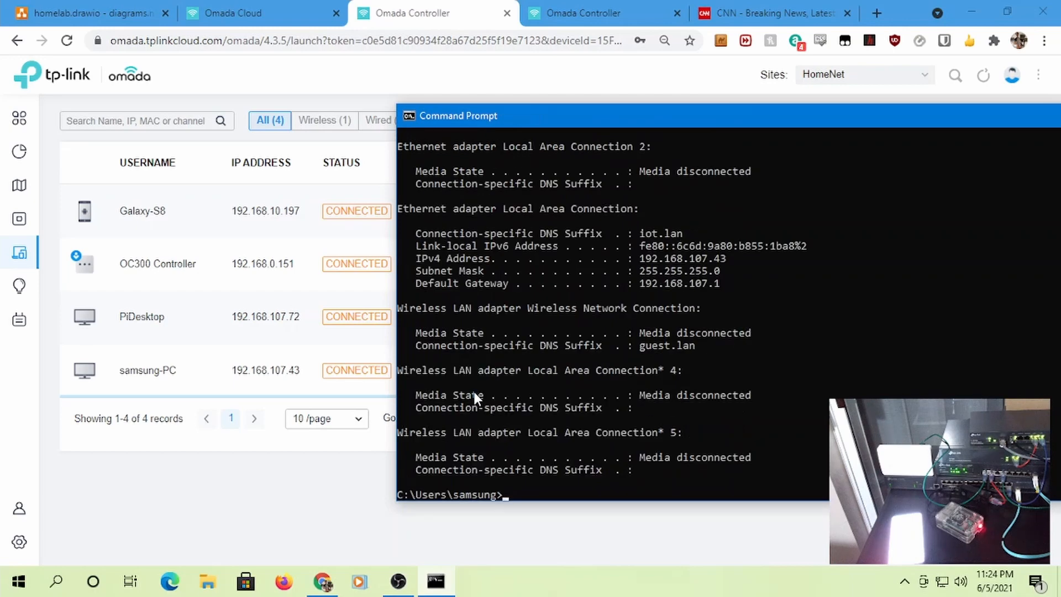
Ping PiDesktop at 192.168.107.72 again from the cleared Command Prompt, and stop the ping early
key("Up")
key("Escape")
type("c")
key("BackSpace")
type("pion")
key("BackSpace")
key("BackSpace")
key("BackSpace")
key("BackSpace")
type("ping 192.168.107.72")
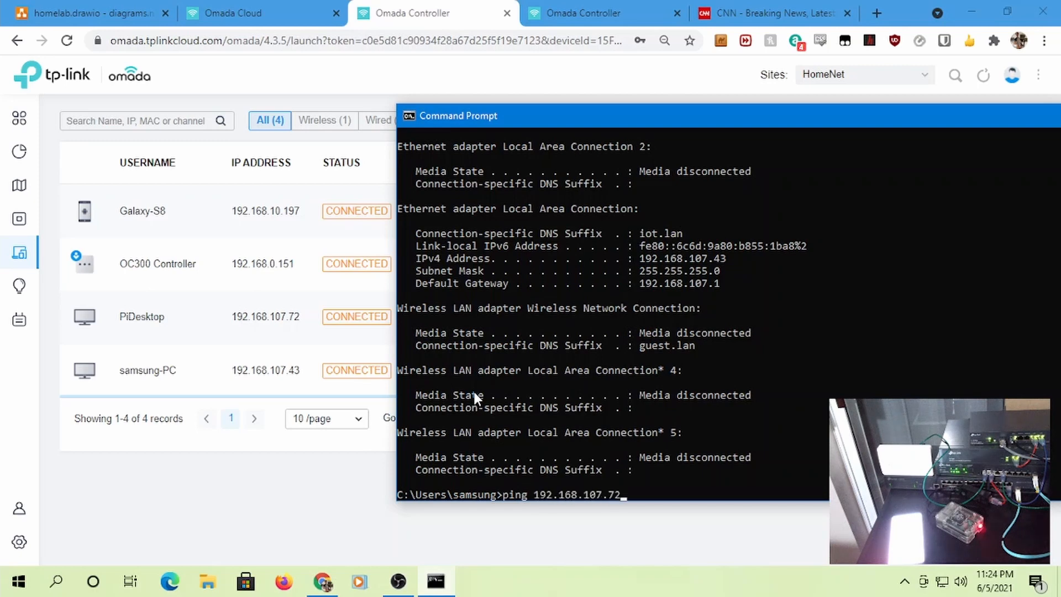
key("Return")
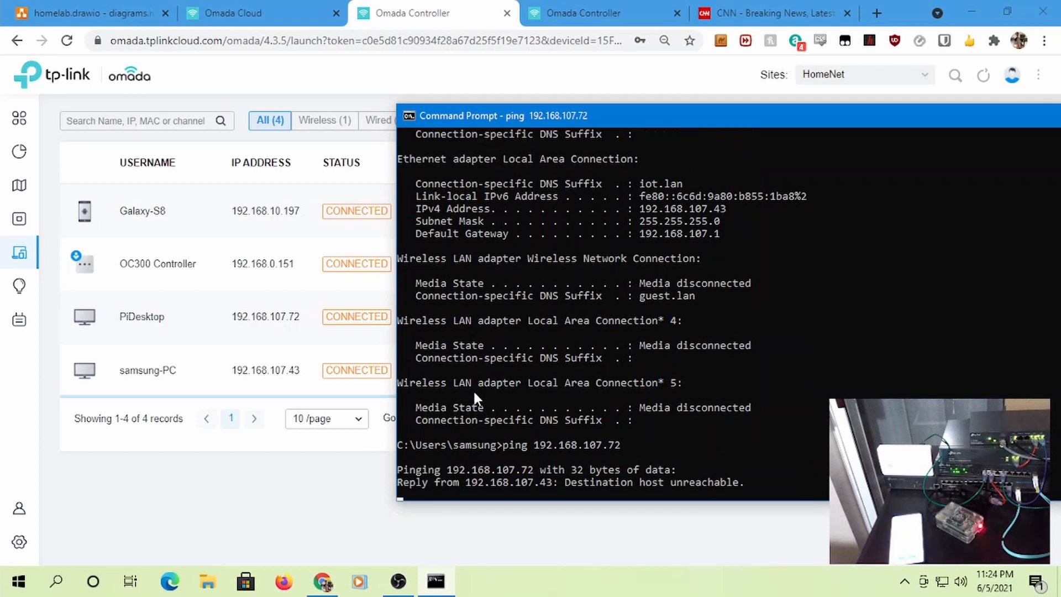
key("ctrl+c")
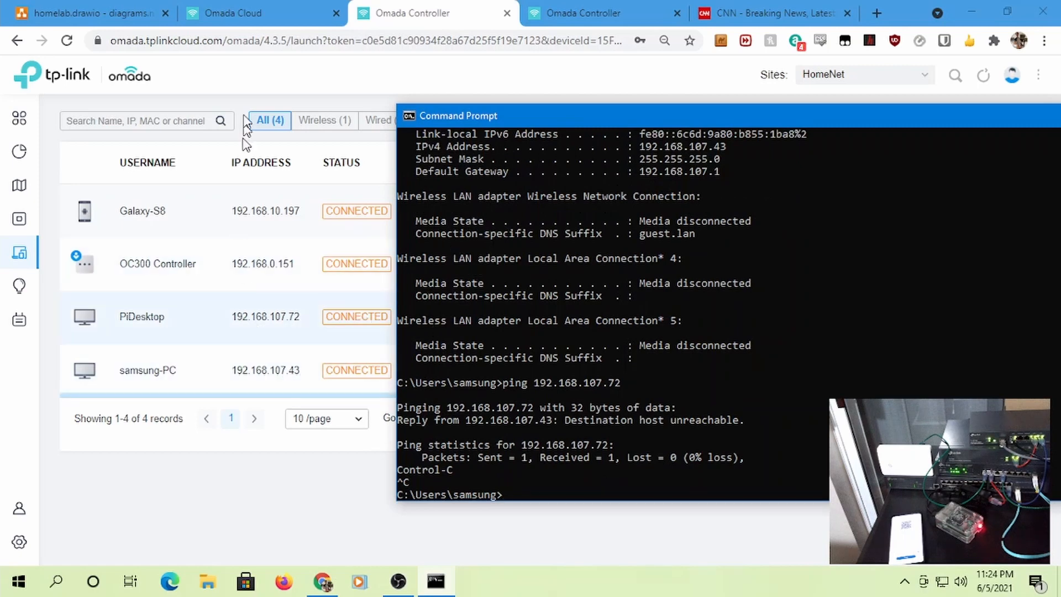
In the Omada Controller's Switch ACL rules, inspect the policy, source and destination of Allow IoT To Router, and leave it unsaved
left_click(575, 17)
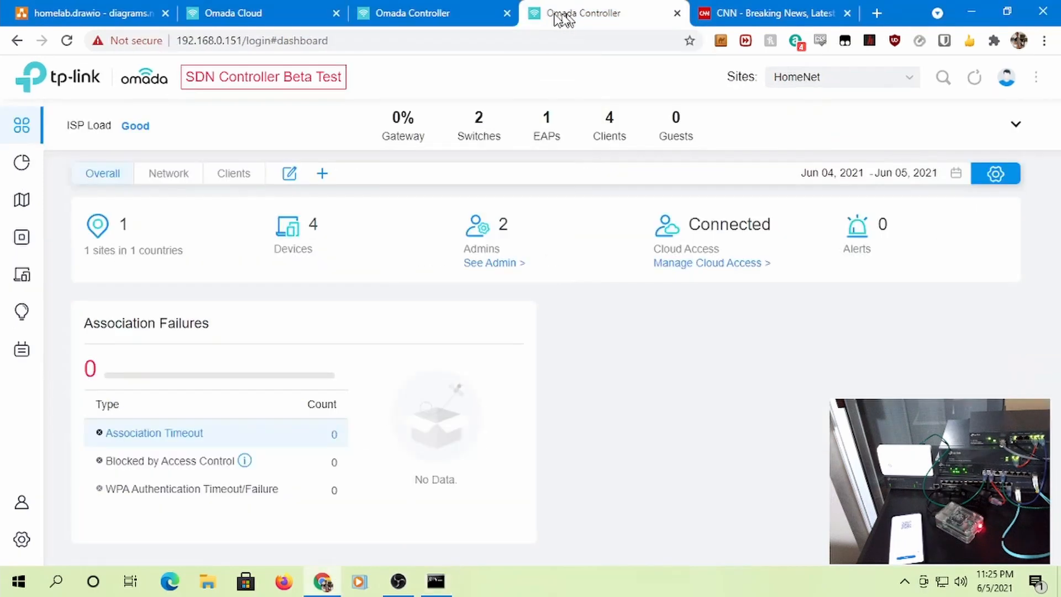
left_click(399, 15)
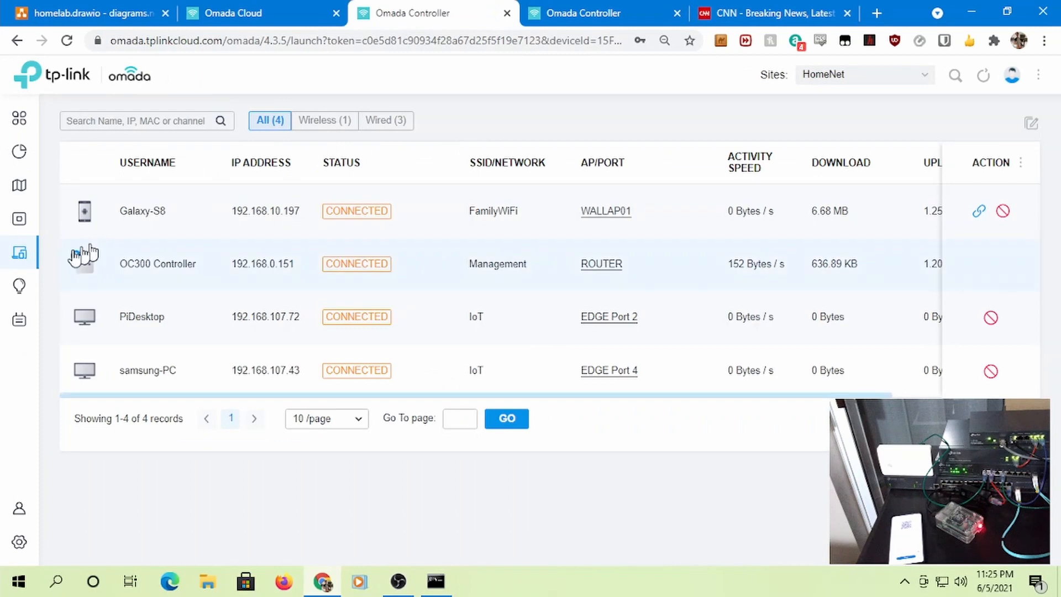
left_click(72, 539)
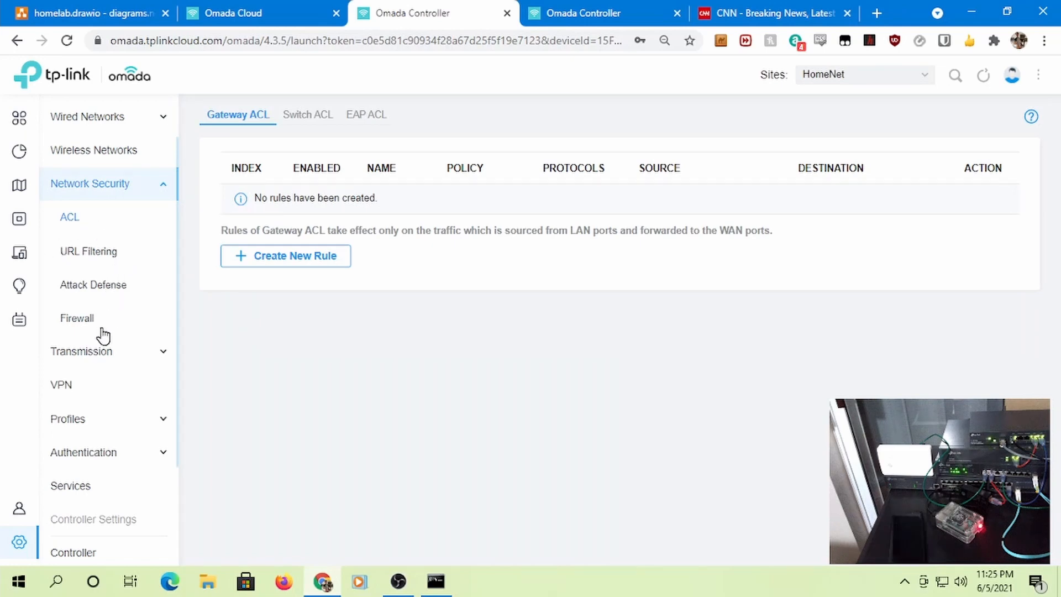
left_click(308, 117)
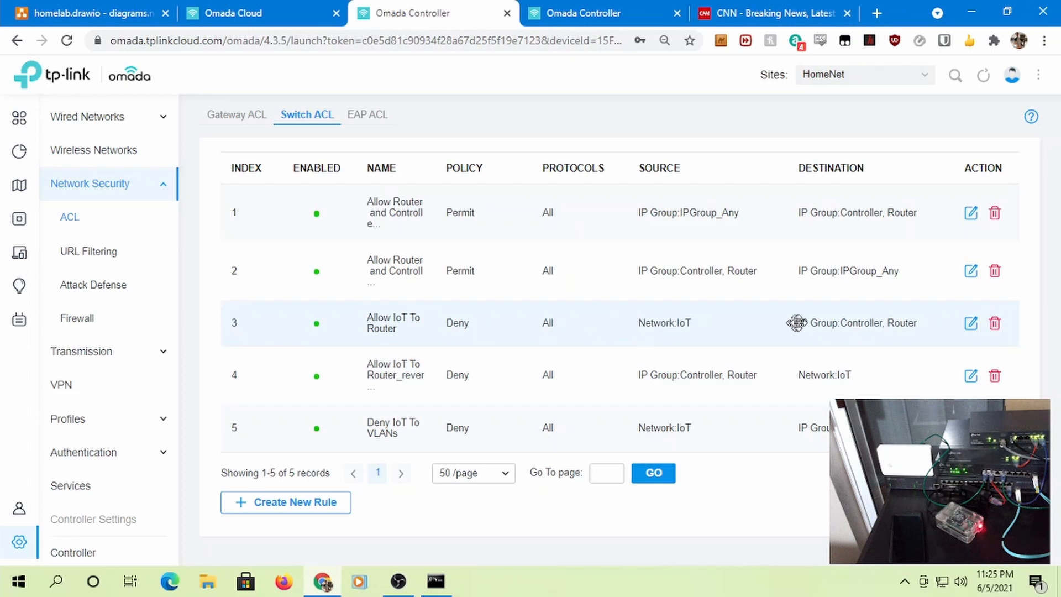
left_click(972, 325)
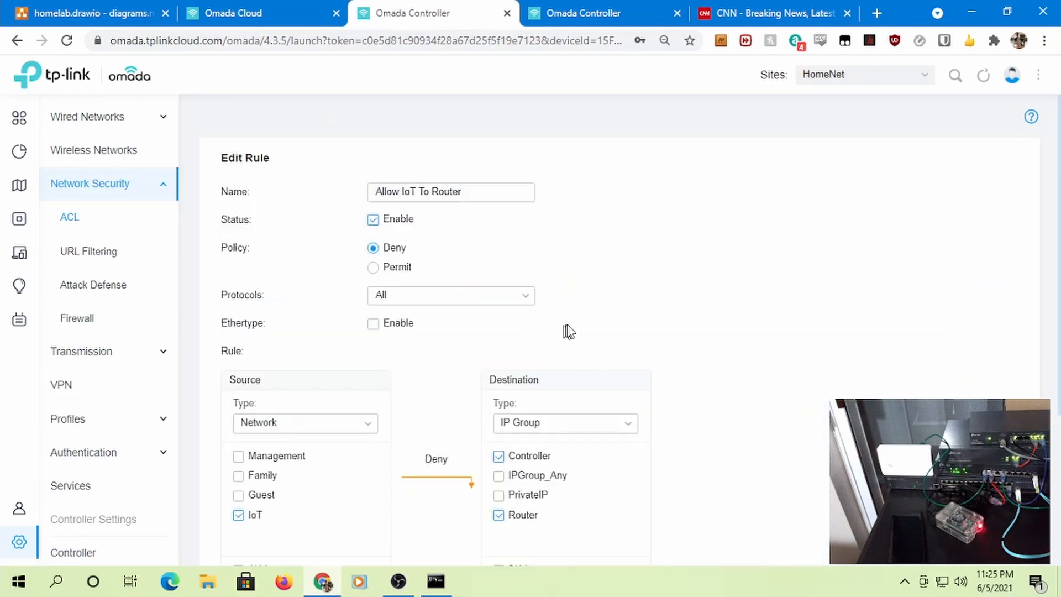
scroll(587, 324, "down", 1)
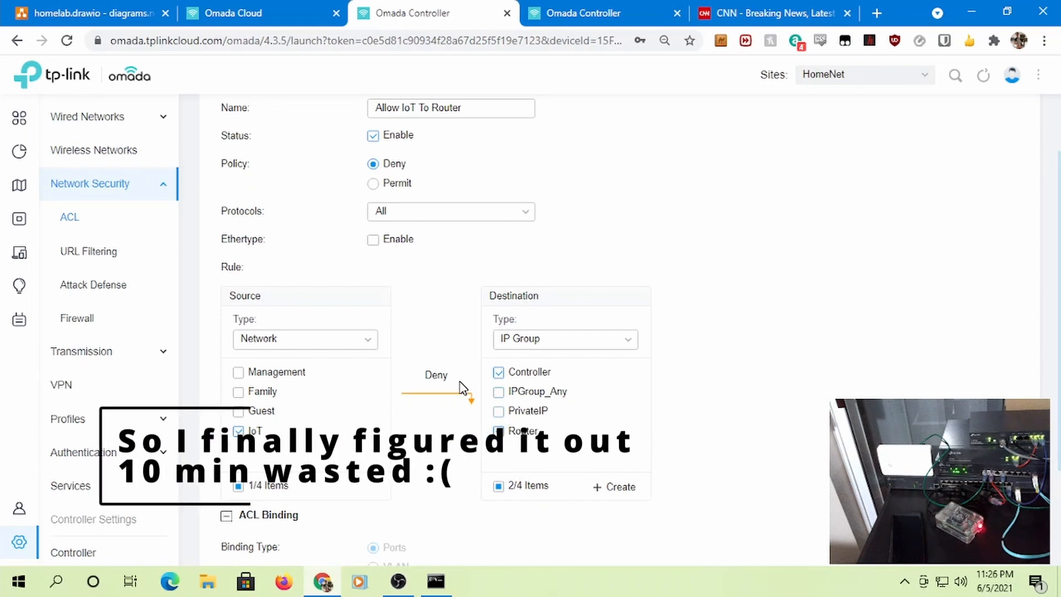
scroll(447, 337, "down", 3)
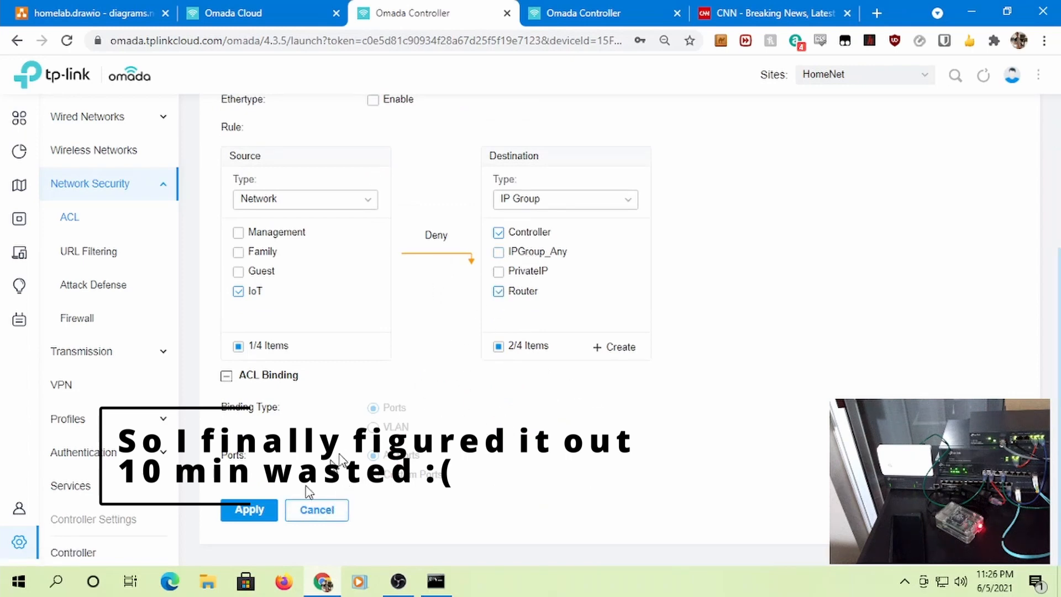
left_click(329, 514)
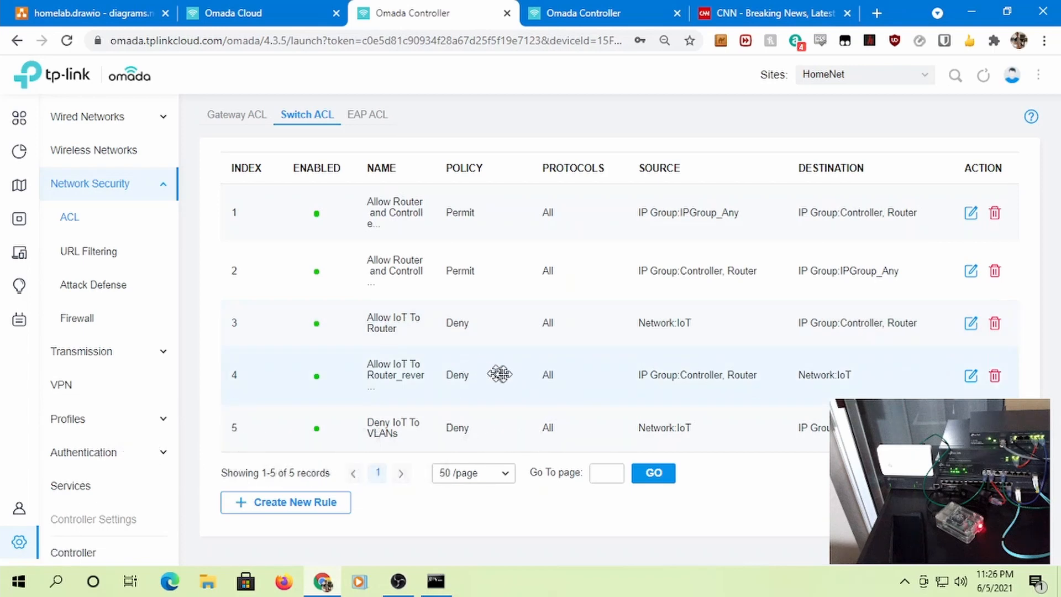
Change the policy of the Allow IoT To Router switch ACL rule to Permit and apply it
left_click(965, 326)
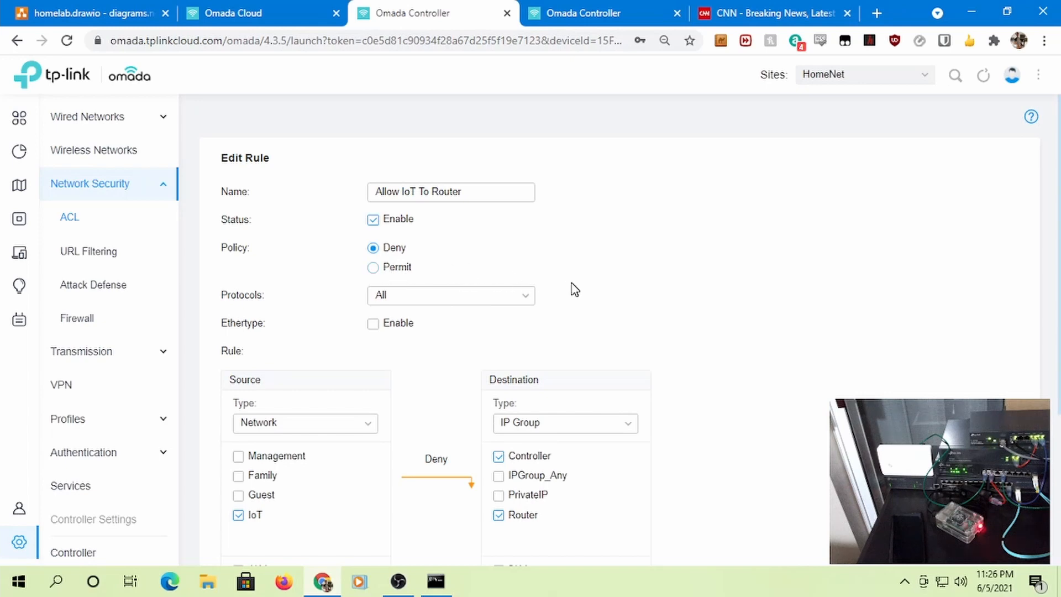
left_click(384, 271)
scroll(552, 271, "down", 3)
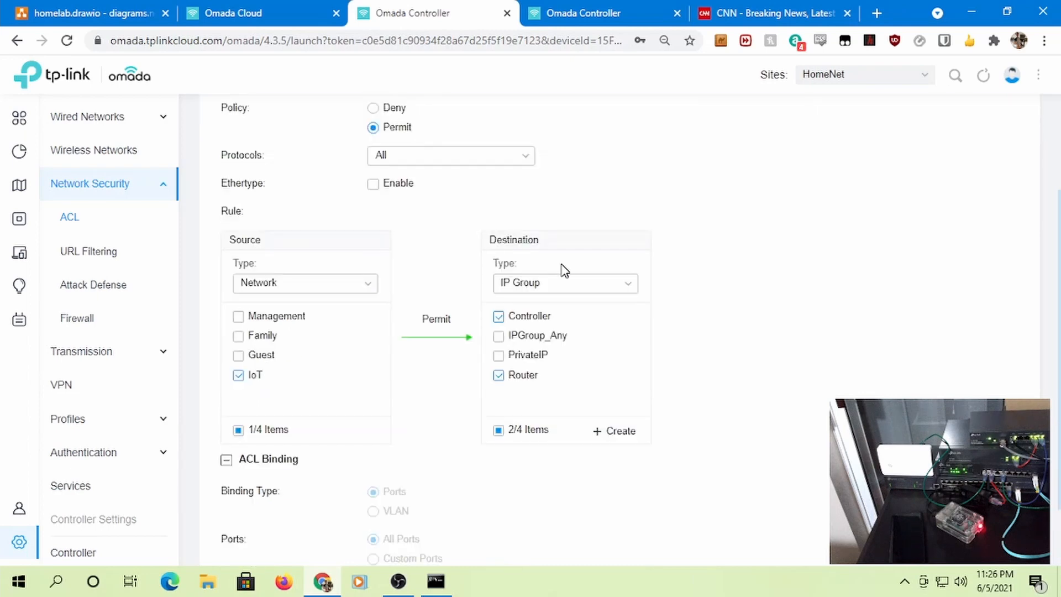
scroll(565, 276, "down", 2)
left_click(256, 506)
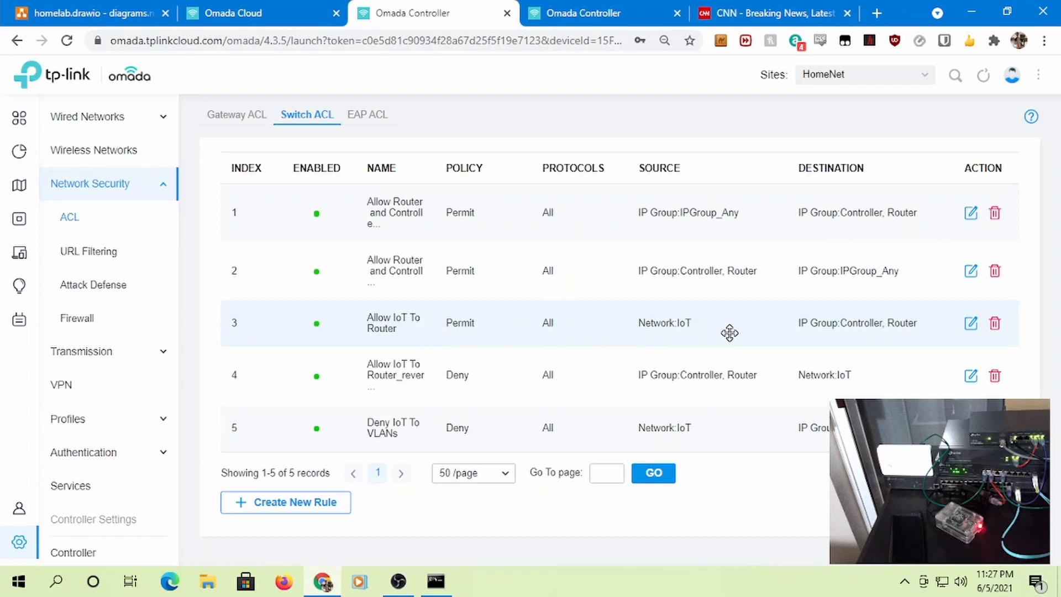
In Command Prompt, list the network configuration with ipconfig, and retest PiDesktop with a brief ping to 192.168.107.72
left_click(436, 581)
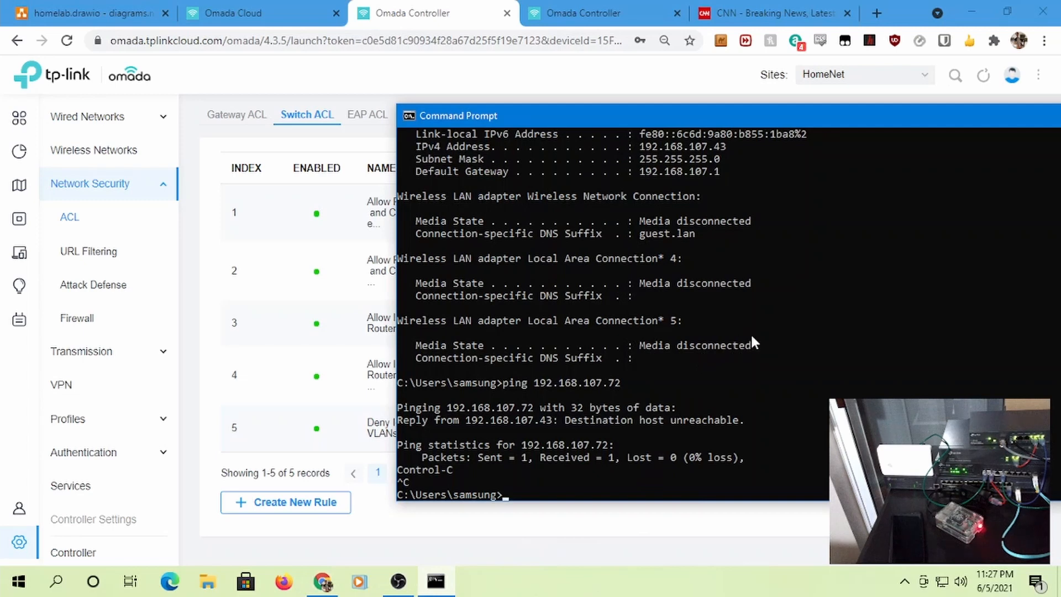
type("ipconfig")
key("Return")
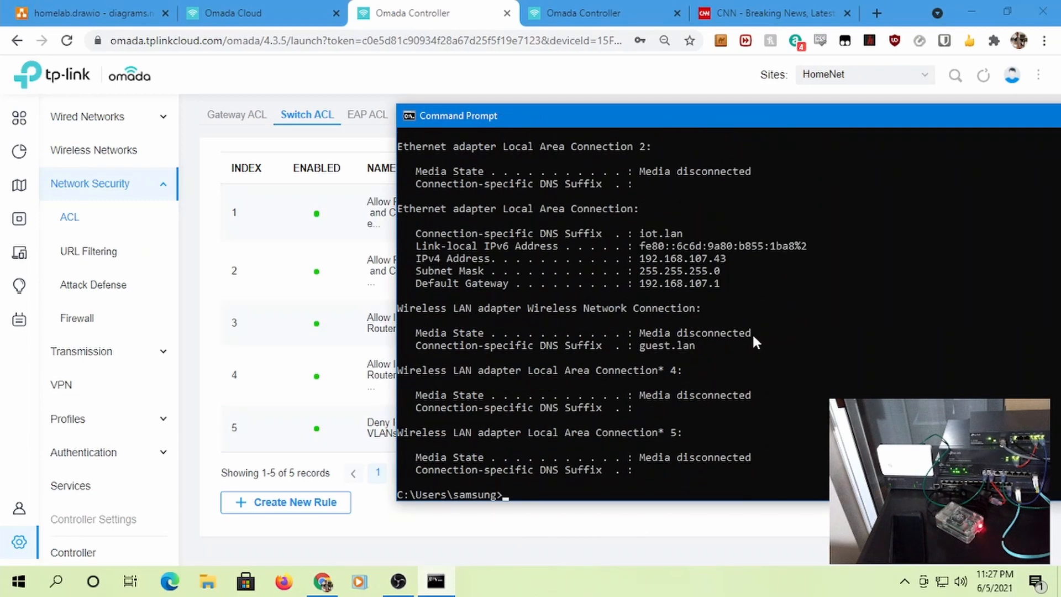
key("alt+Tab")
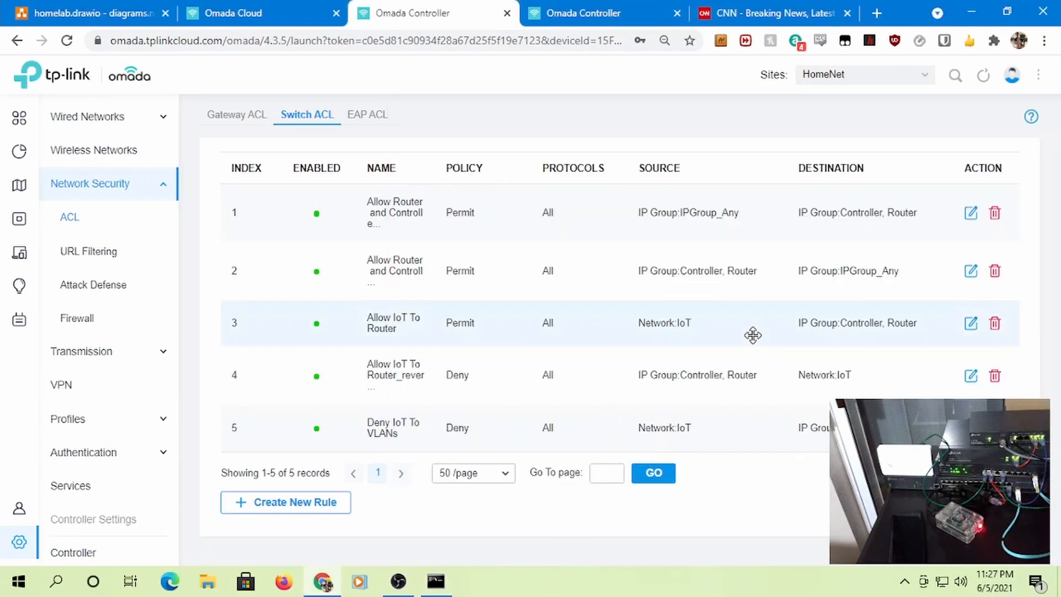
key("alt+Tab")
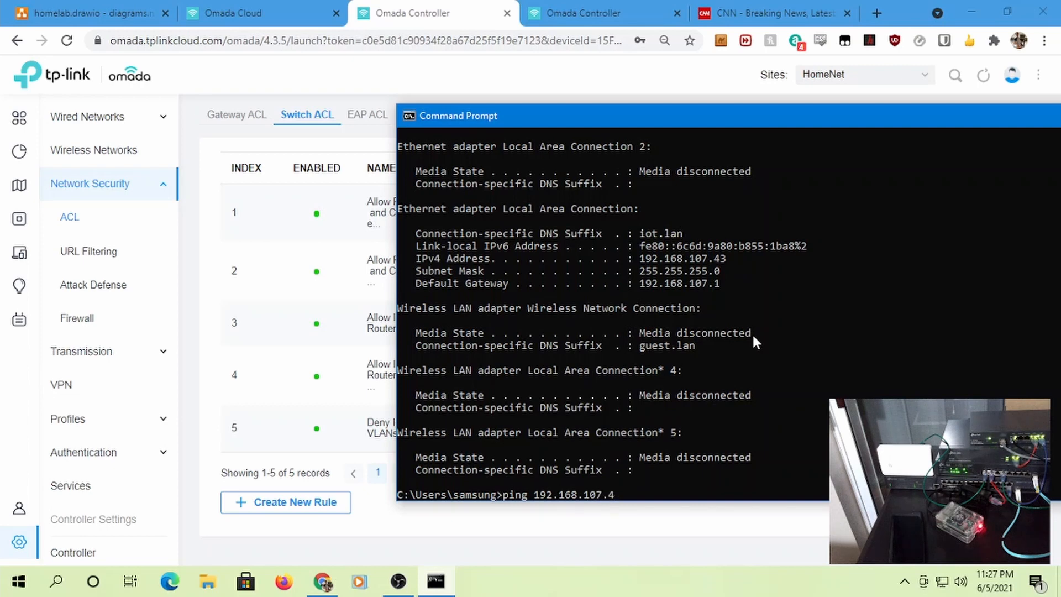
type("72")
key("Return")
key("ctrl+c")
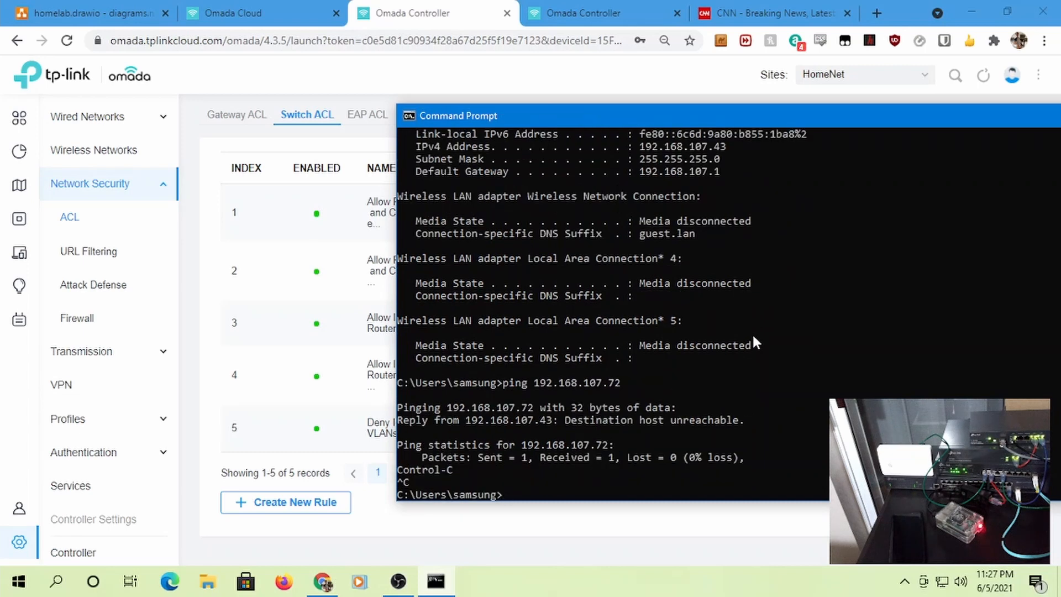
Ping the IoT gateway at 192.168.107.1 from Command Prompt
key("Up")
type("1")
key("Return")
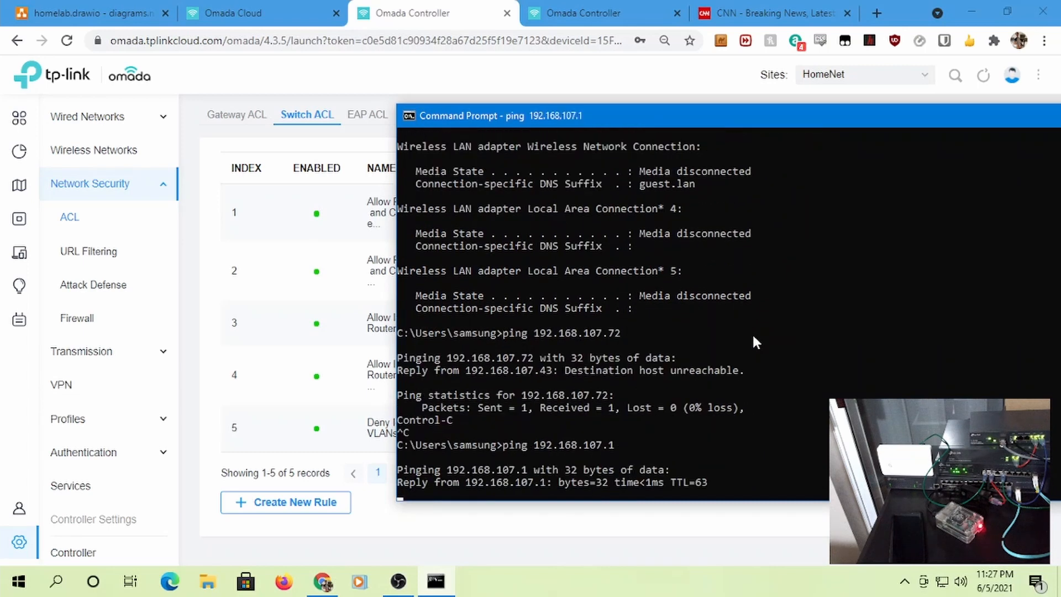
In the Omada Controller, inspect the Allow IoT To Router and Allow IoT To Router_reverse switch ACL rules, leaving both unsaved
key("alt+Tab")
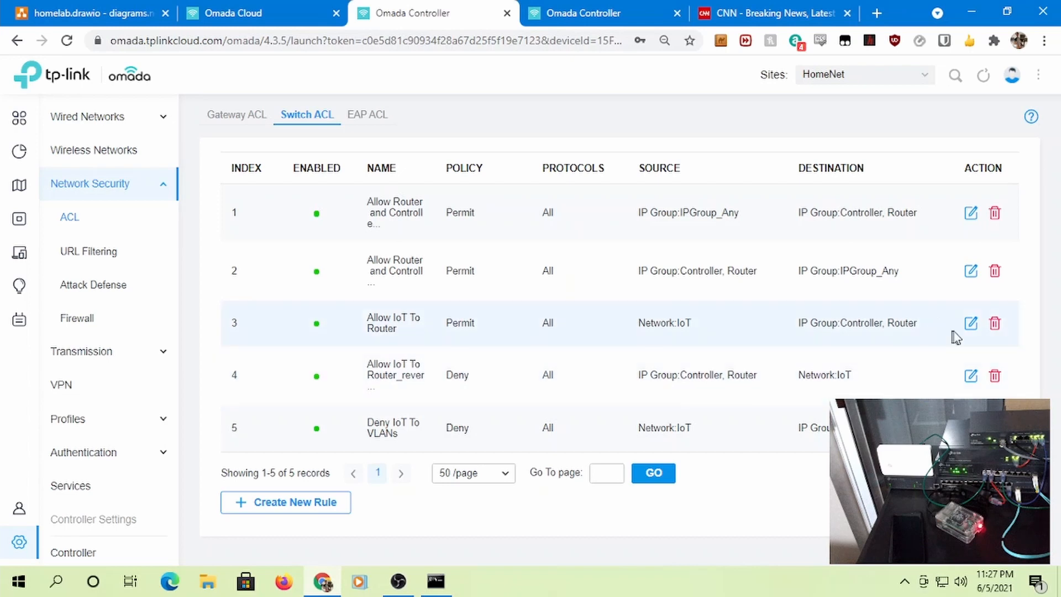
left_click(970, 325)
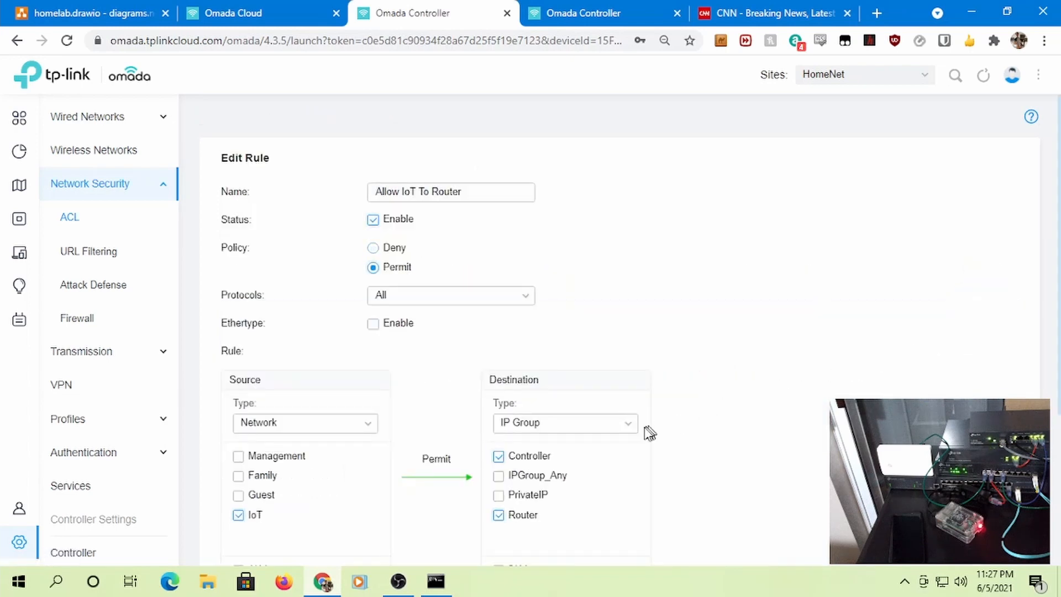
scroll(608, 414, "down", 3)
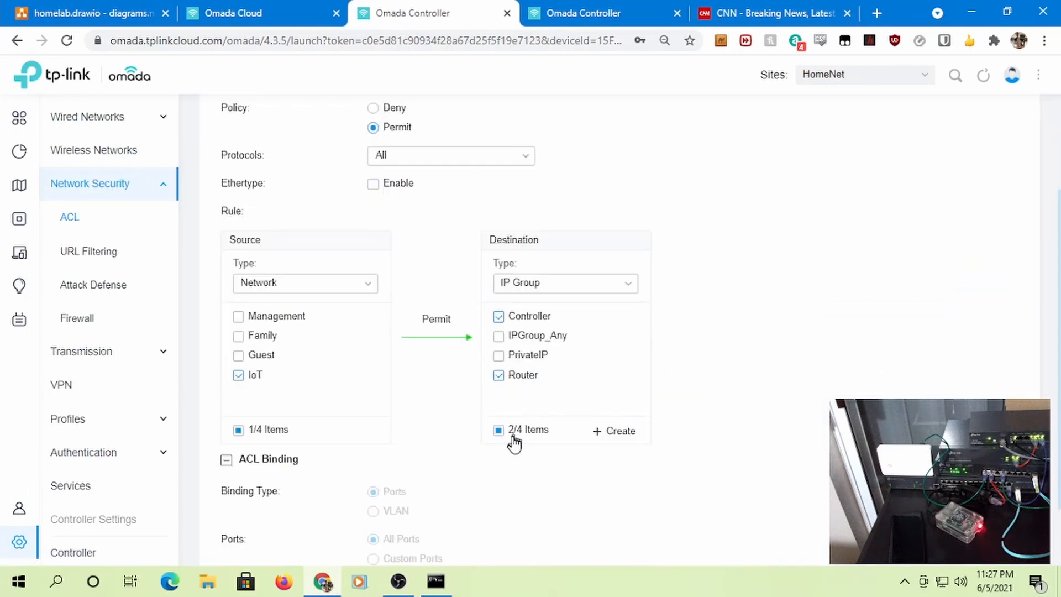
scroll(508, 441, "down", 2)
left_click(336, 509)
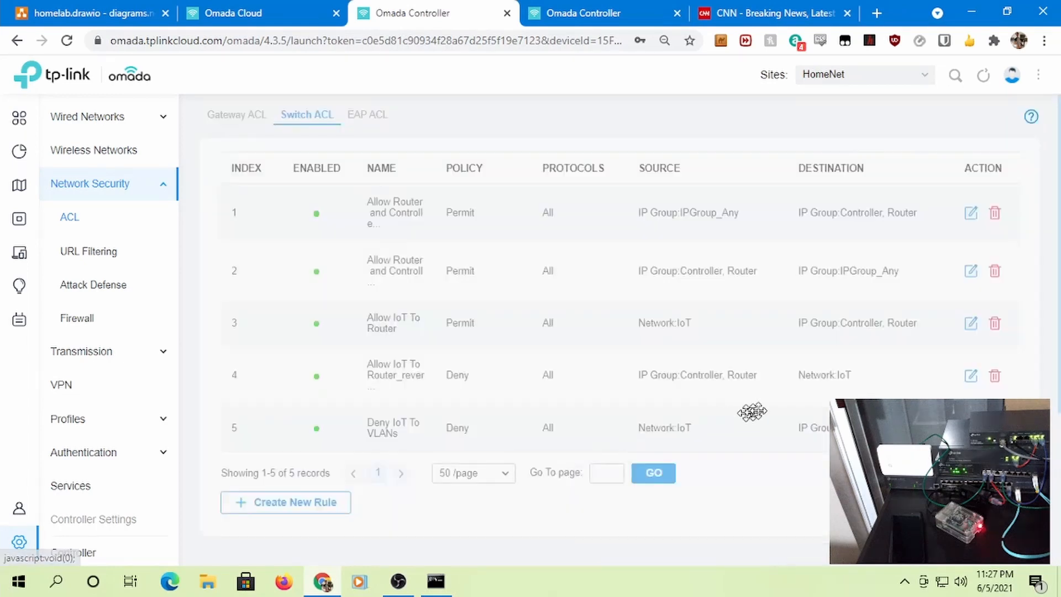
left_click(963, 379)
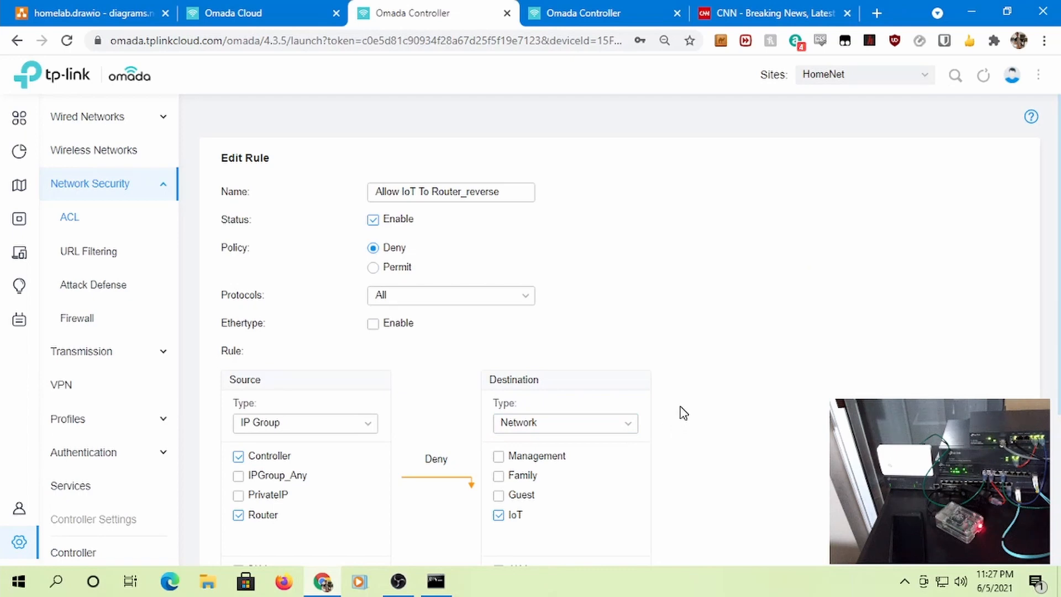
scroll(683, 414, "down", 4)
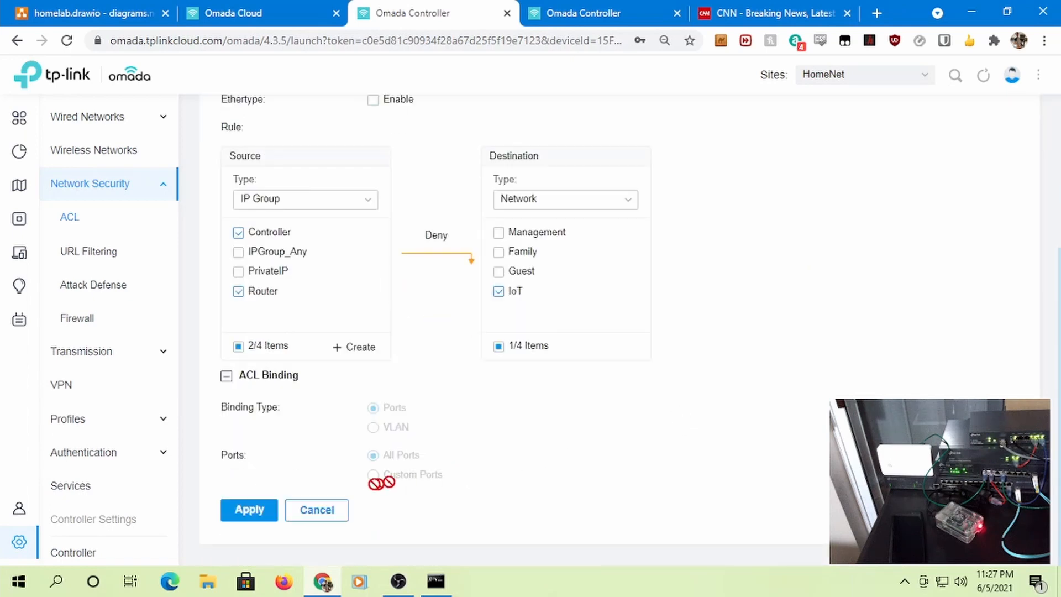
left_click(349, 511)
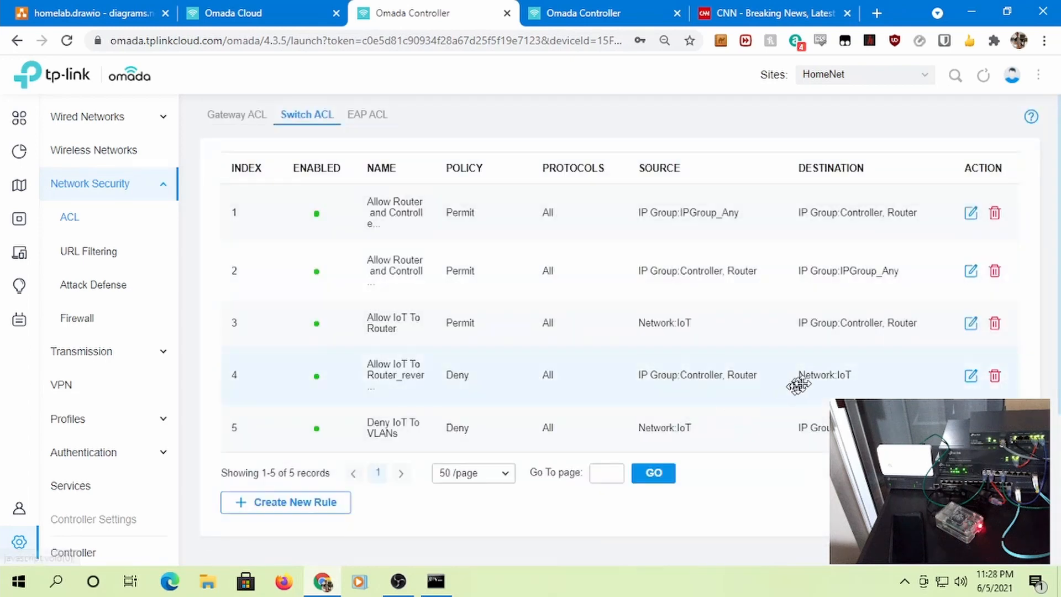
Delete the Allow IoT To Router and Allow IoT To Router_reverse rules from the switch ACL list
left_click(994, 325)
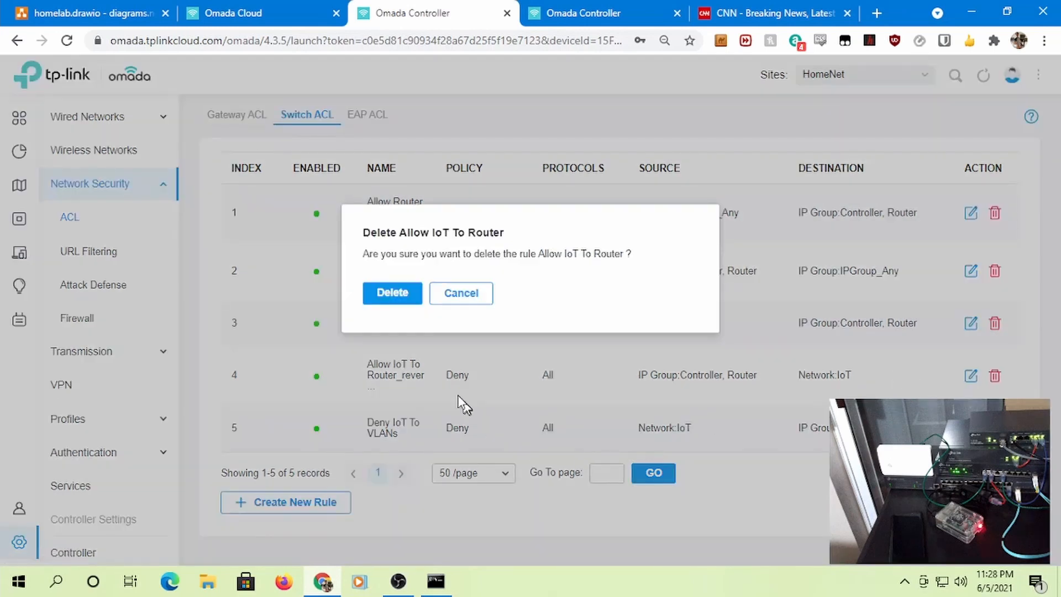
left_click(378, 293)
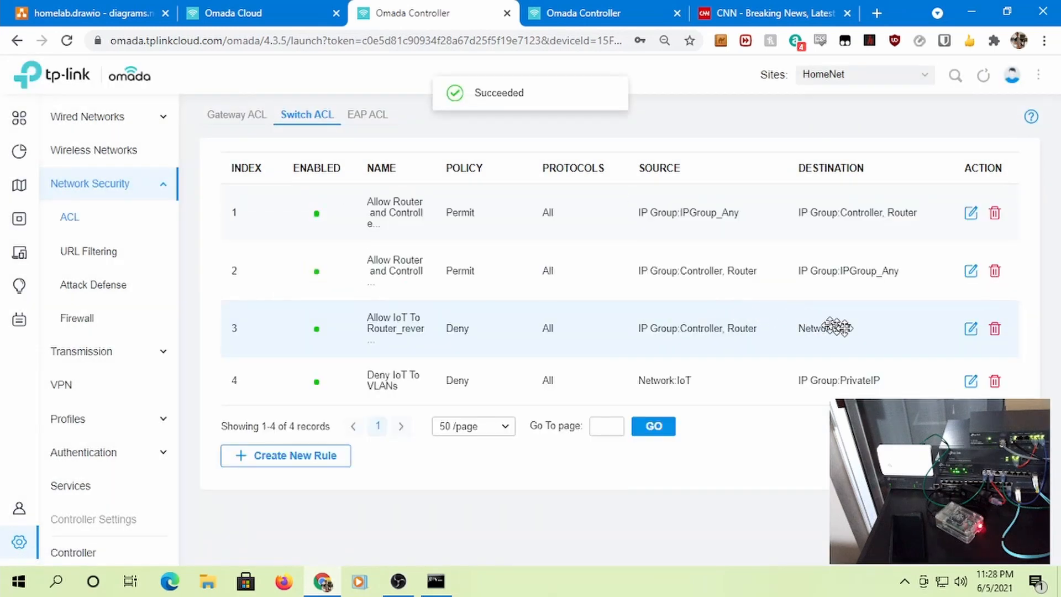
left_click(997, 331)
left_click(401, 301)
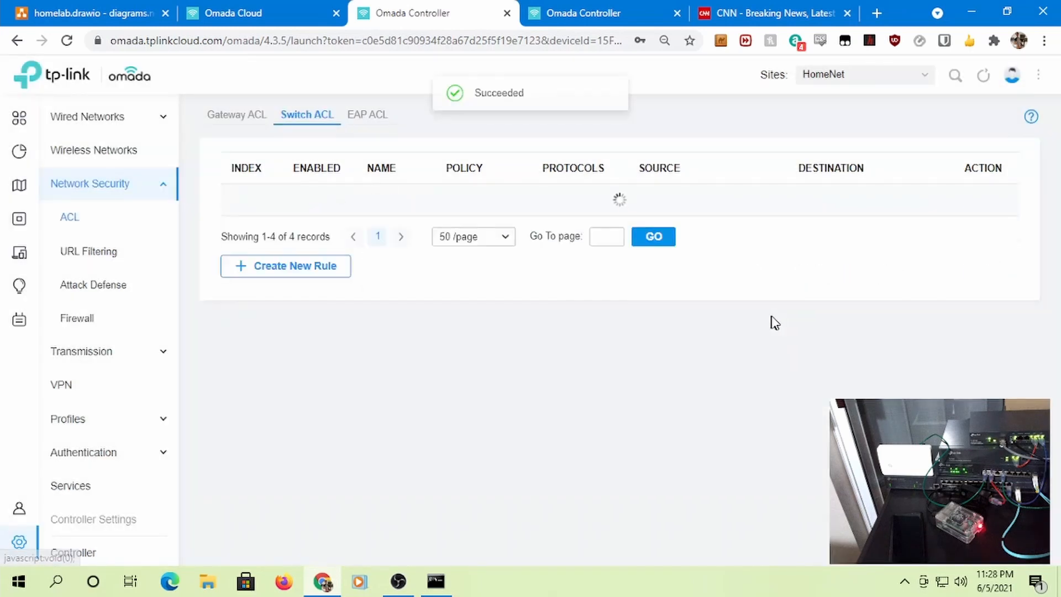
Switch to Command Prompt, ping the gateway 192.168.107.1 again, and return to the switch ACL list
left_click(436, 580)
key("Up")
key("Return")
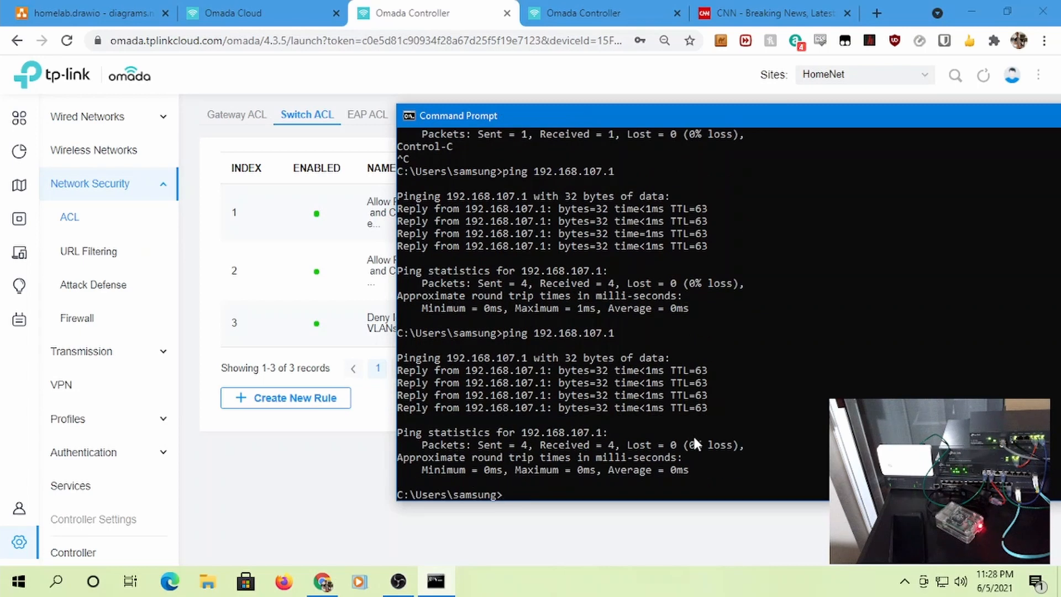
key("alt+Tab")
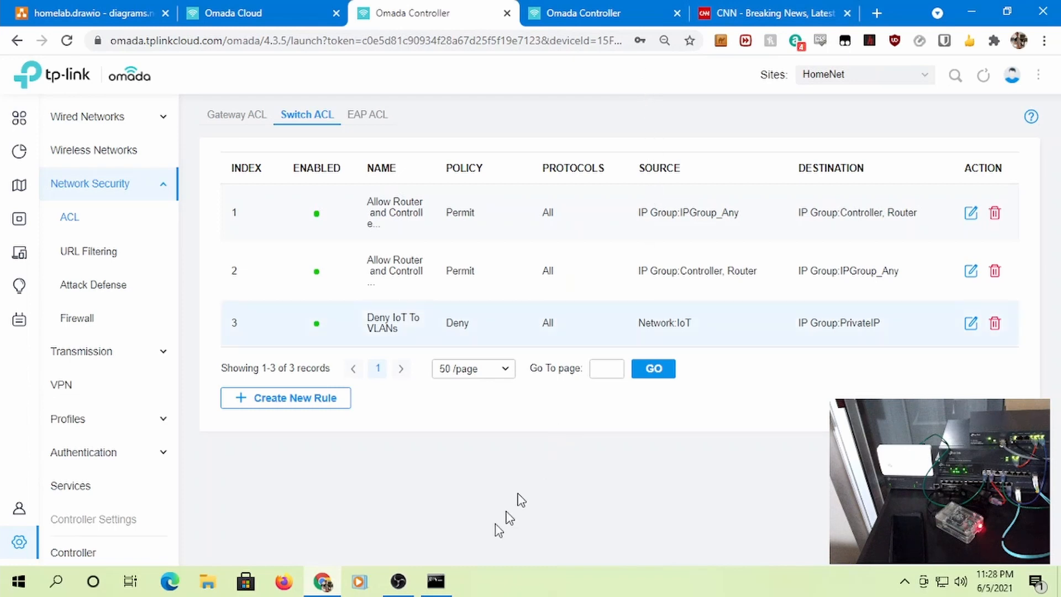
List the computer's network configuration with ipconfig in Command Prompt
left_click(436, 581)
type("ip")
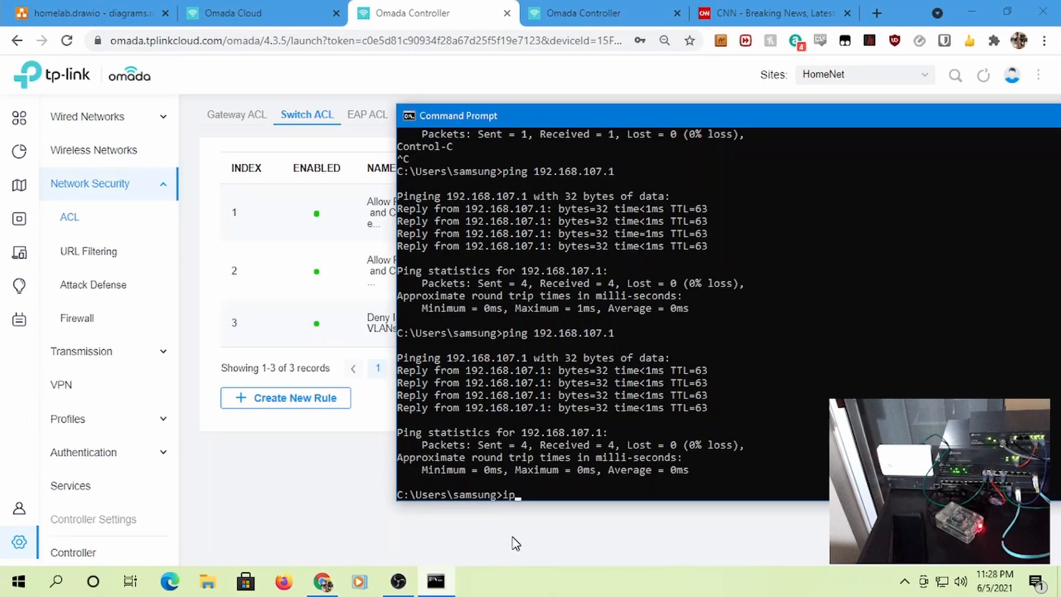
type("config")
key("Return")
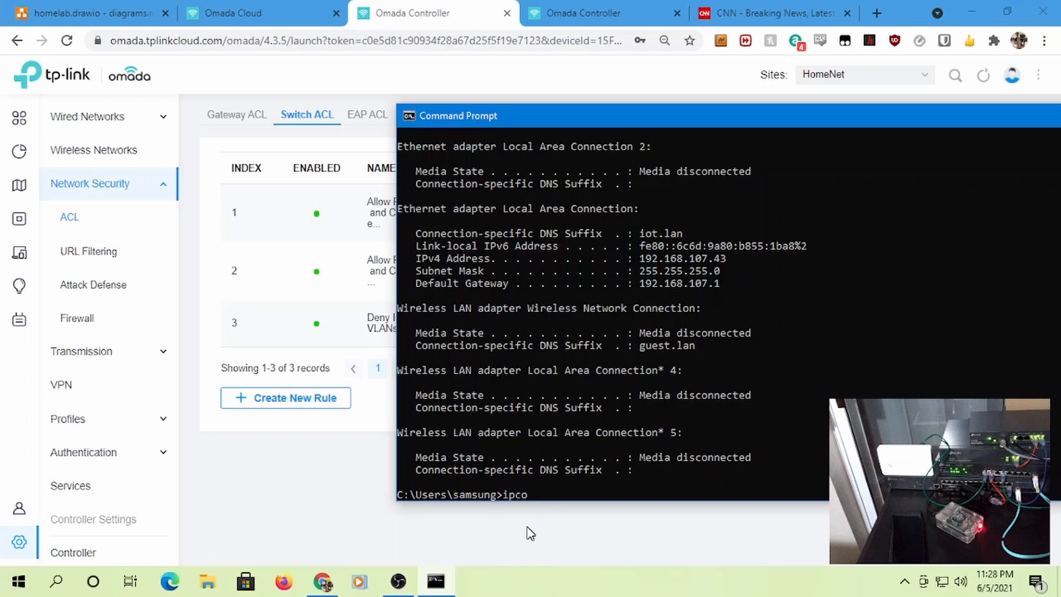
type("g")
key("Return")
In the Omada Controller, review the policy, source and destination of the Deny IoT To VLANs switch ACL rule, and leave it unsaved
left_click(352, 490)
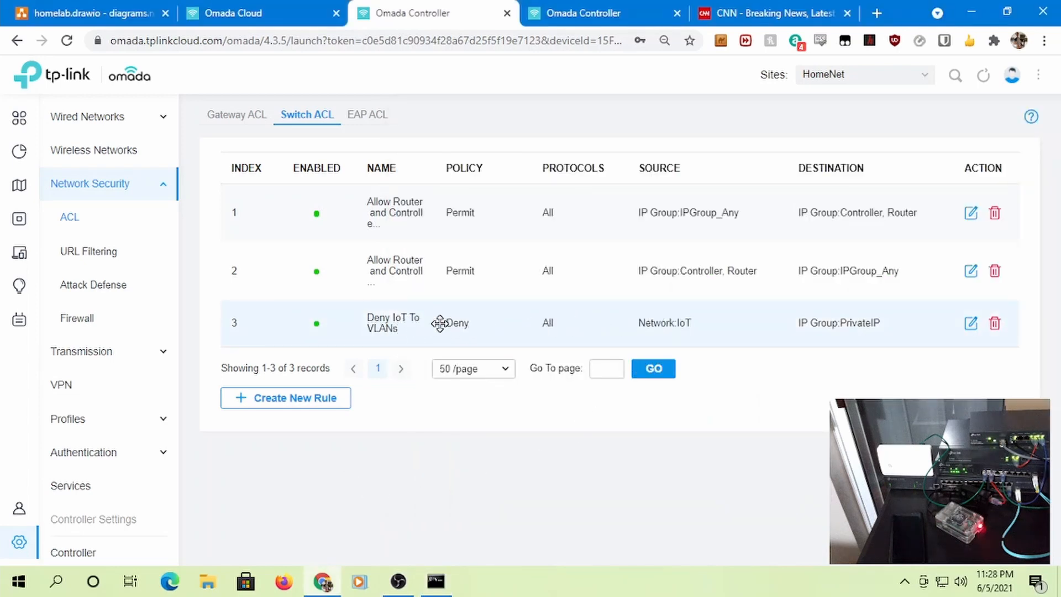
left_click(969, 326)
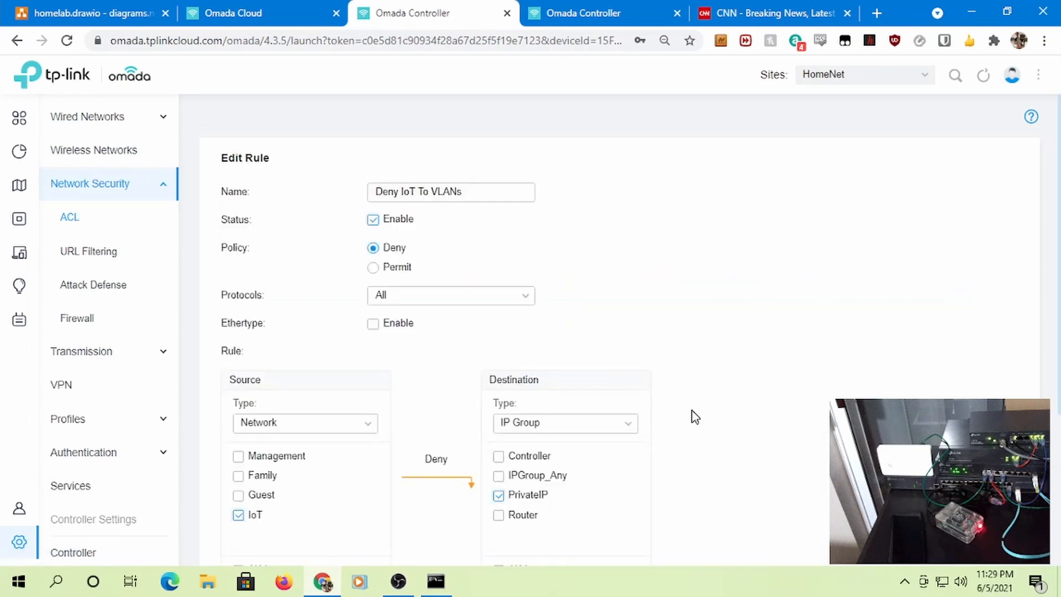
scroll(691, 416, "down", 4)
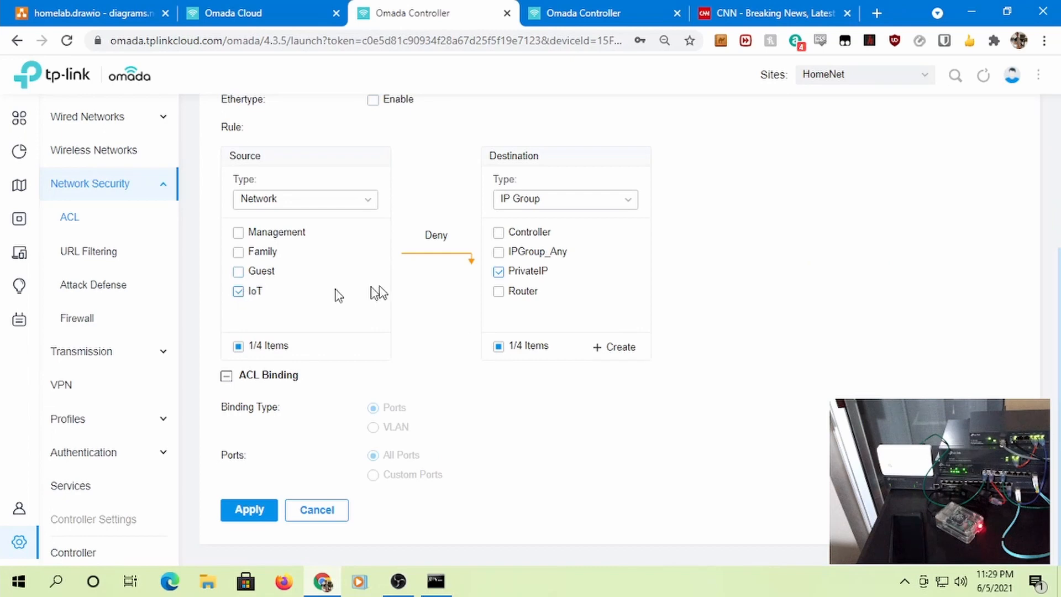
scroll(463, 367, "up", 4)
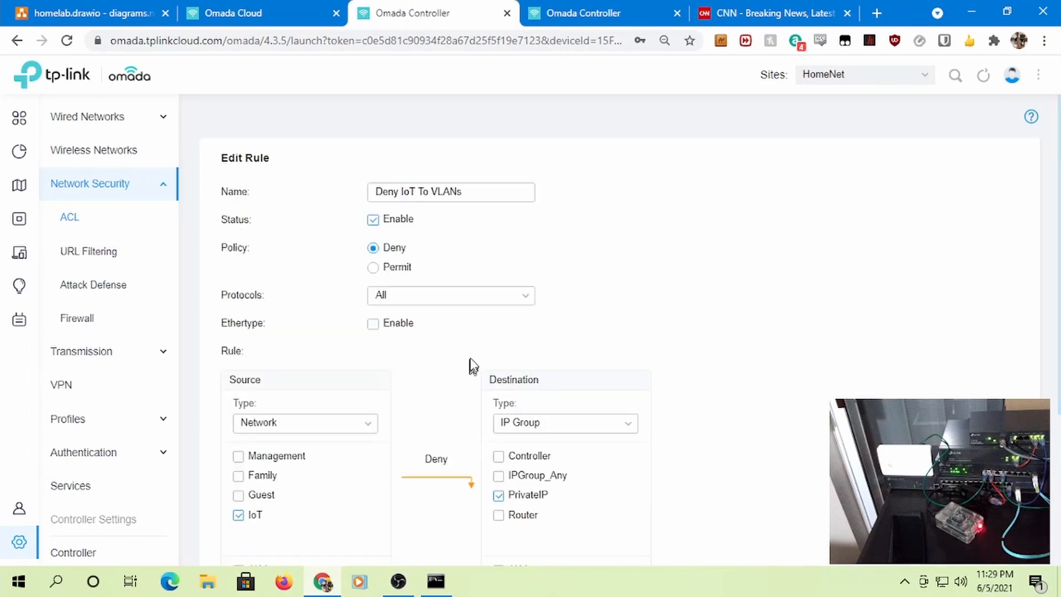
scroll(457, 232, "down", 4)
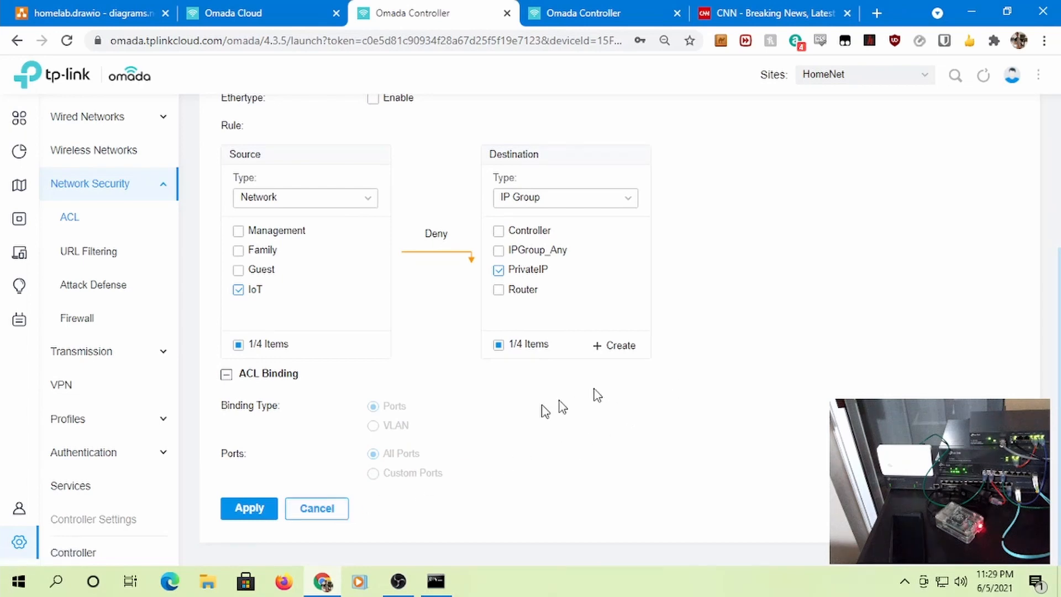
left_click(316, 508)
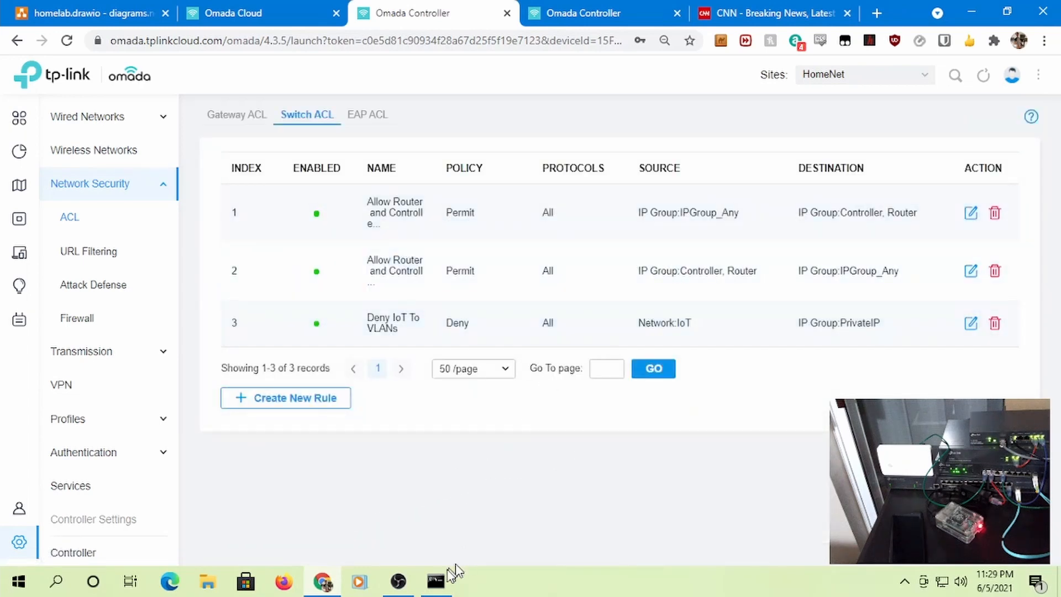
Look up Galaxy-S8's address in the local controller's client list, and briefly ping 192.168.10.197 from Command Prompt
left_click(433, 585)
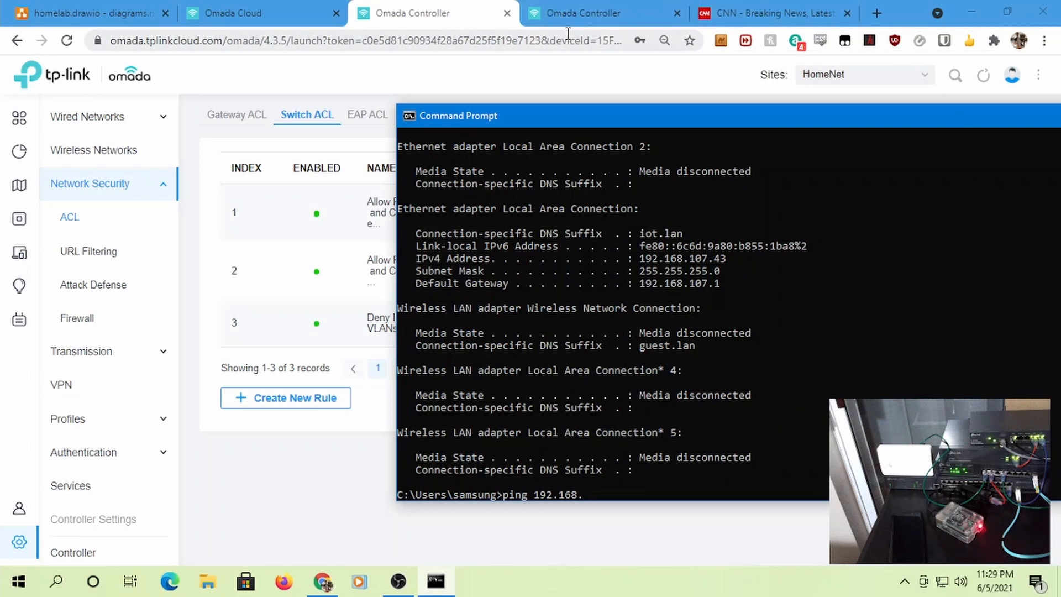
left_click(577, 16)
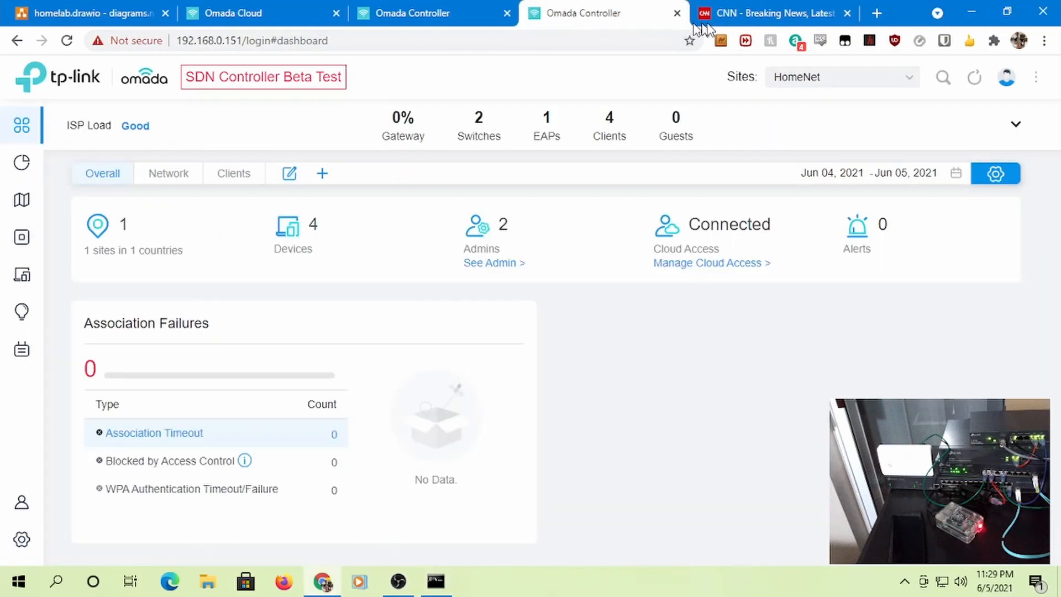
mouse_move(22, 220)
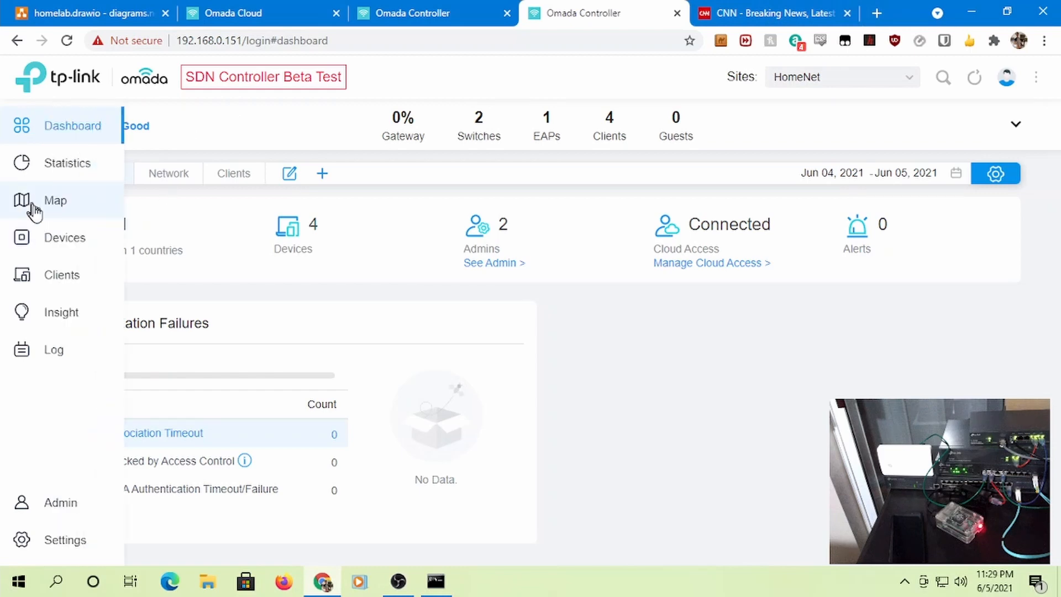
left_click(54, 274)
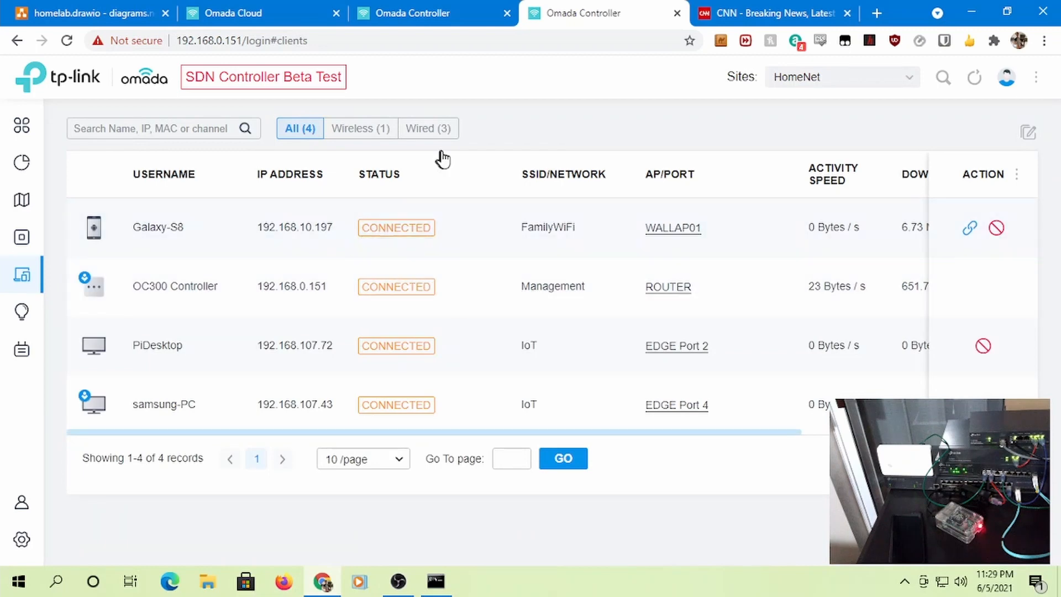
left_click(436, 580)
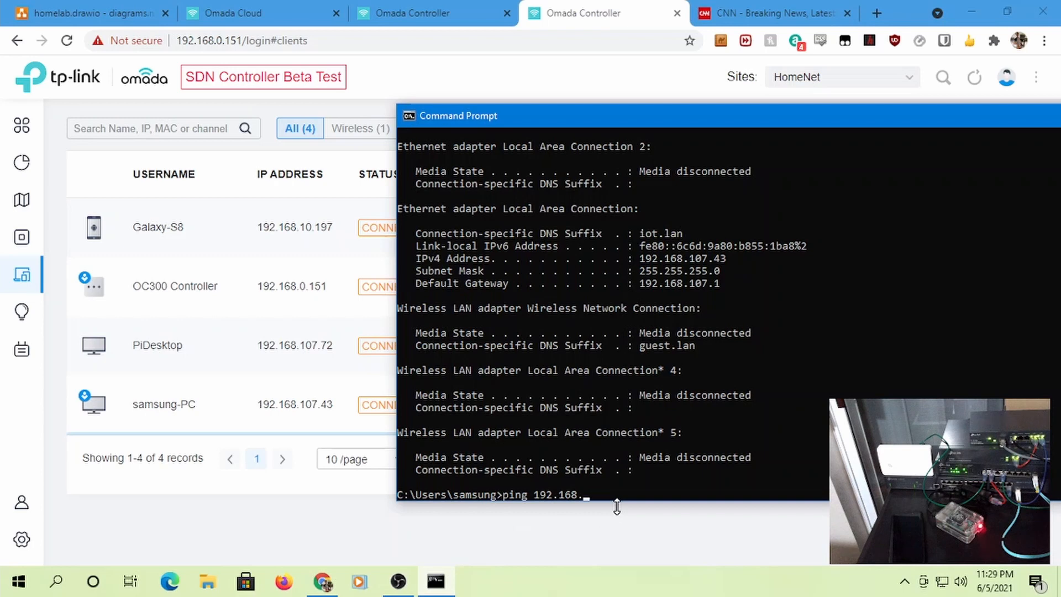
key("Return")
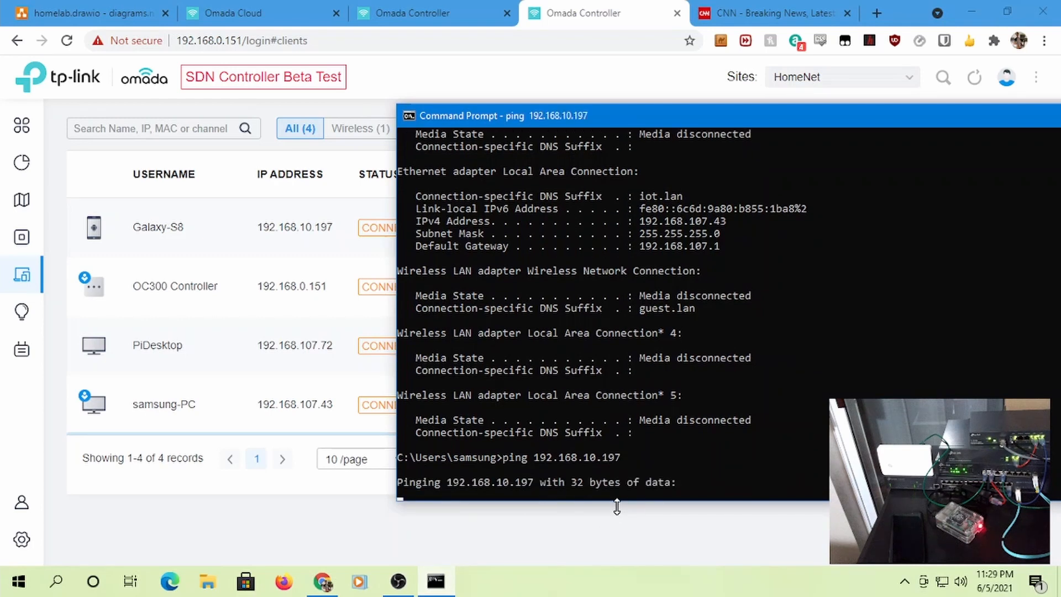
key("ctrl+c")
Ping the gateway addresses 192.168.10.1 and 192.168.107.1, stopping each ping early
key("Up")
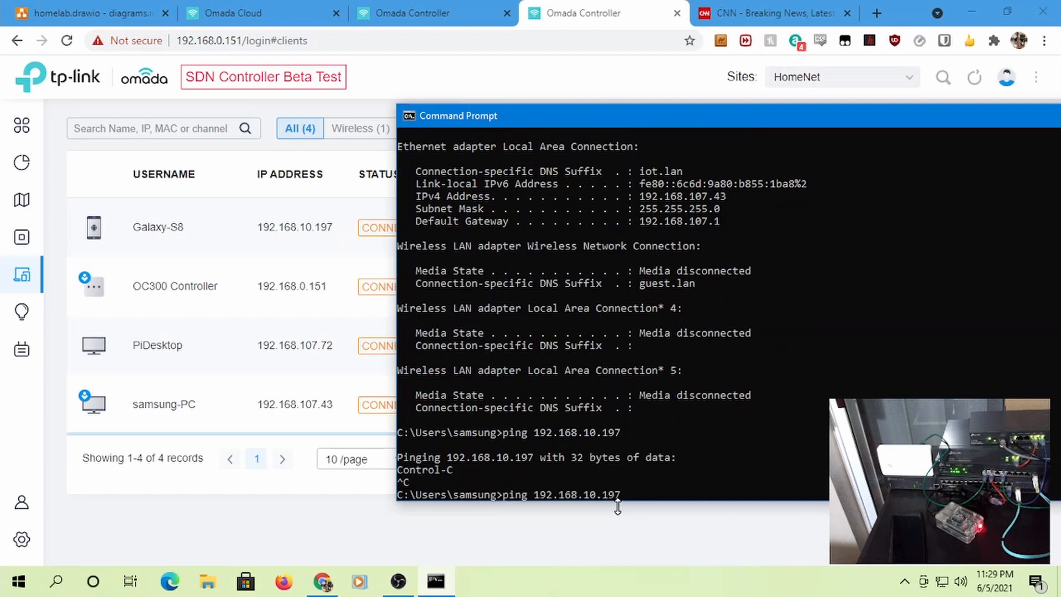
key("Return")
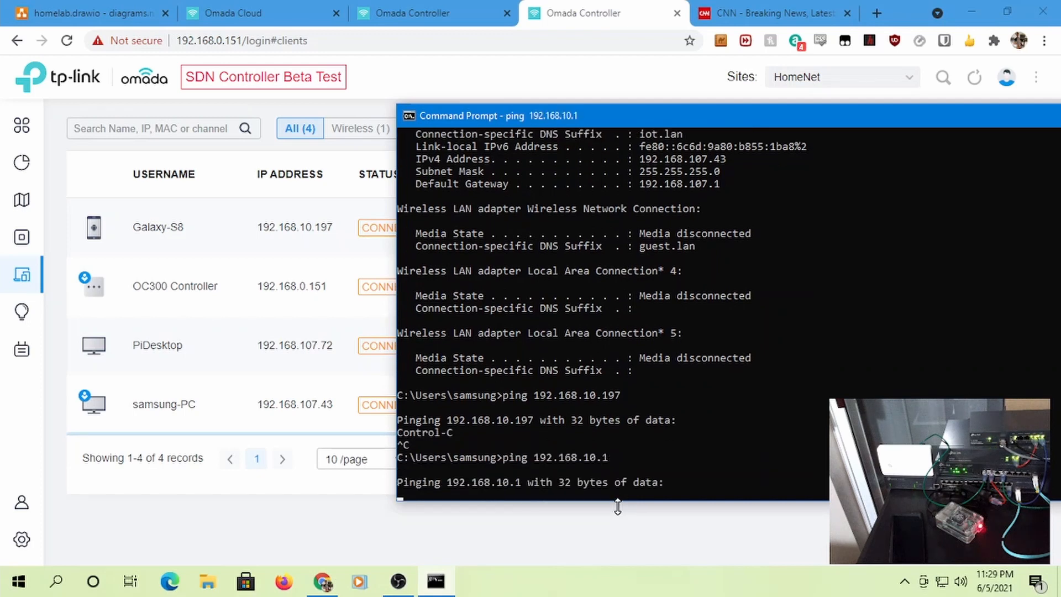
key("ctrl+c")
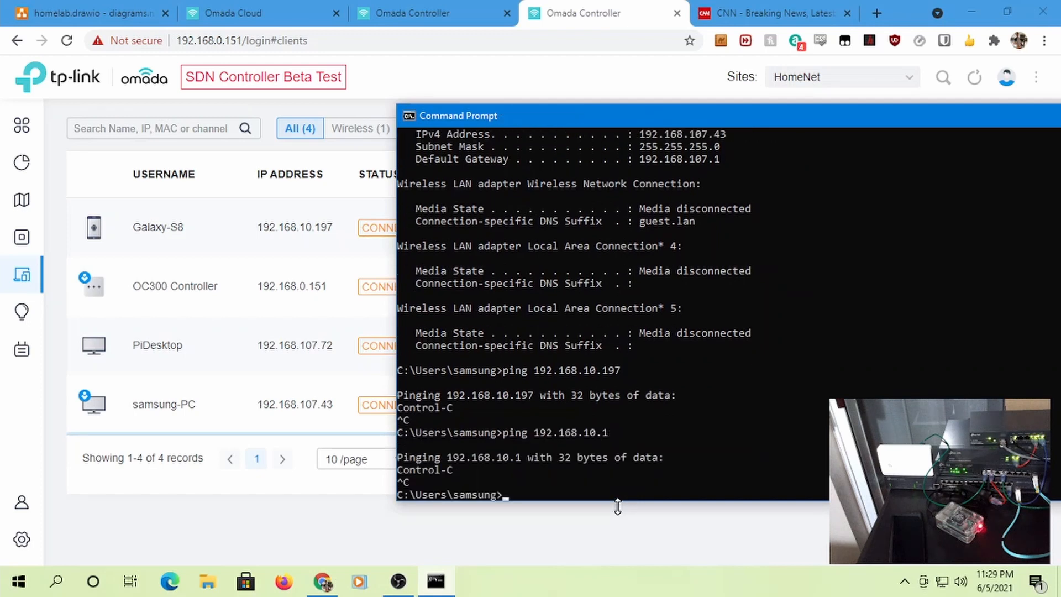
key("Up")
key("BackSpace")
key("Return")
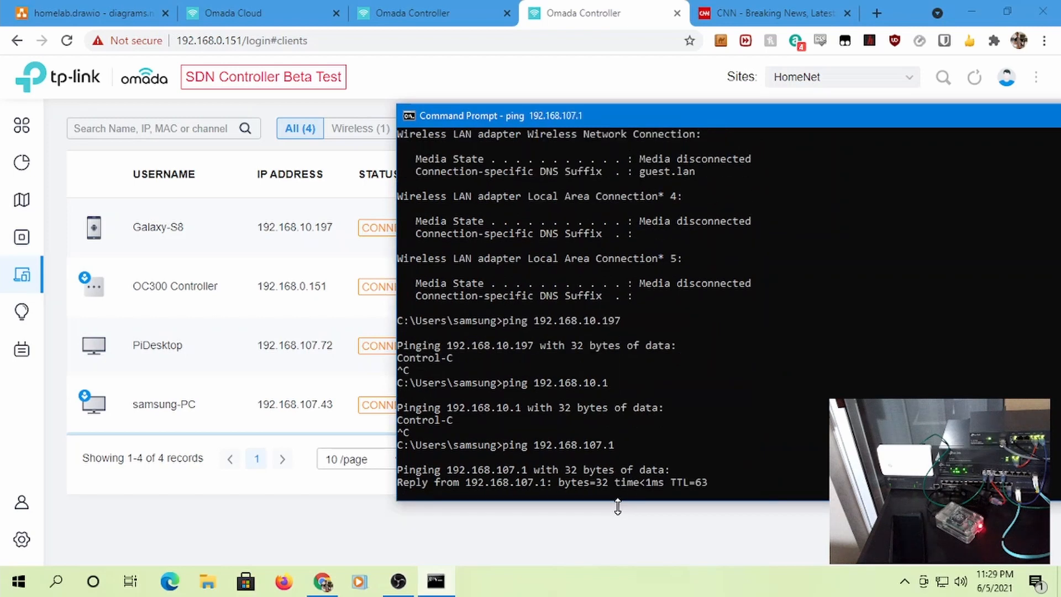
key("ctrl+c")
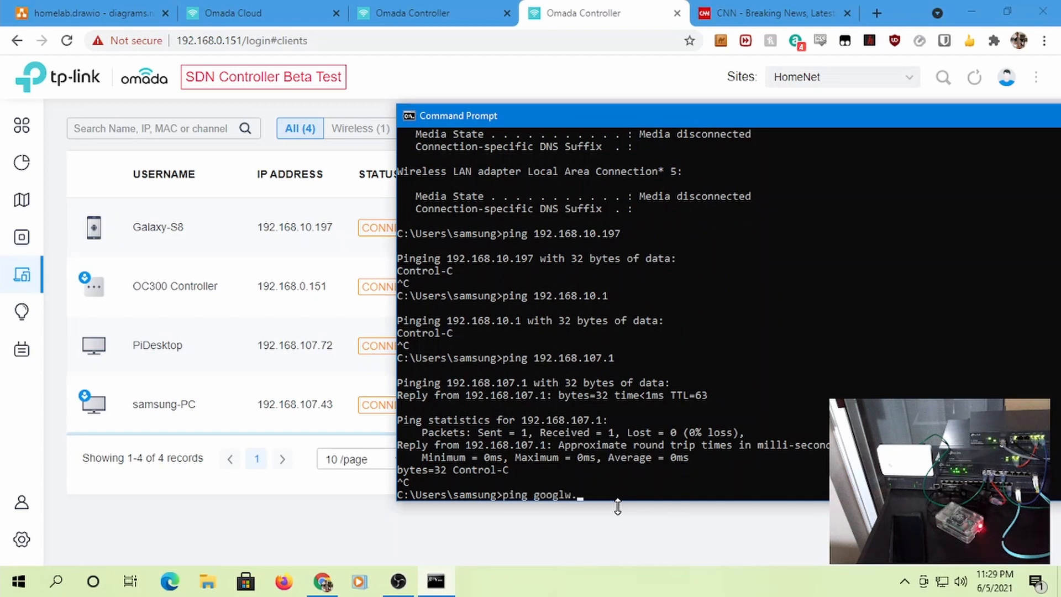
Ping google.com and stop it early, and ping PiDesktop at 192.168.107.72
type("com")
key("Return")
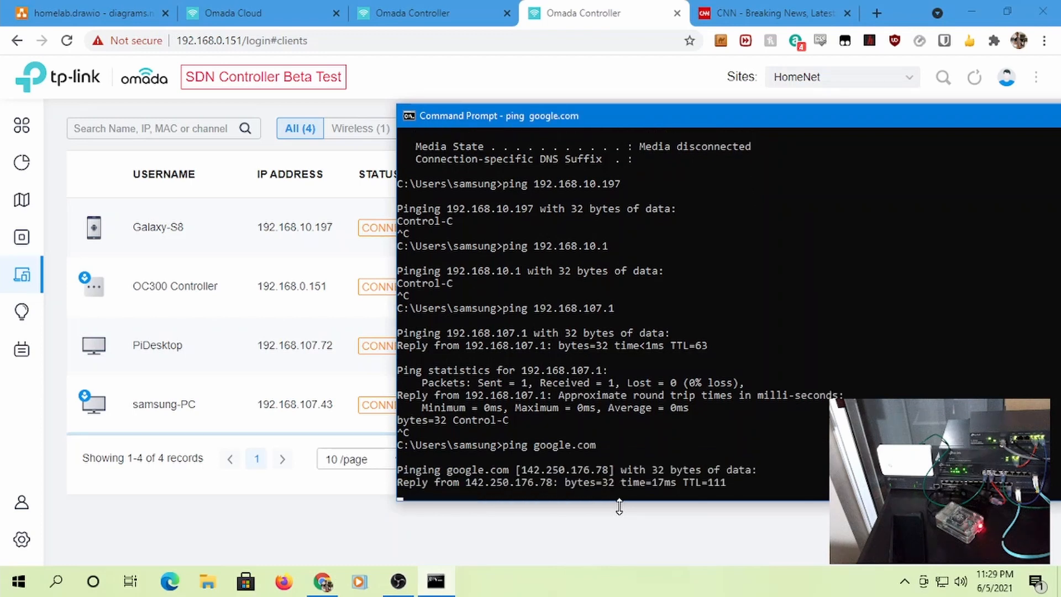
key("ctrl+c")
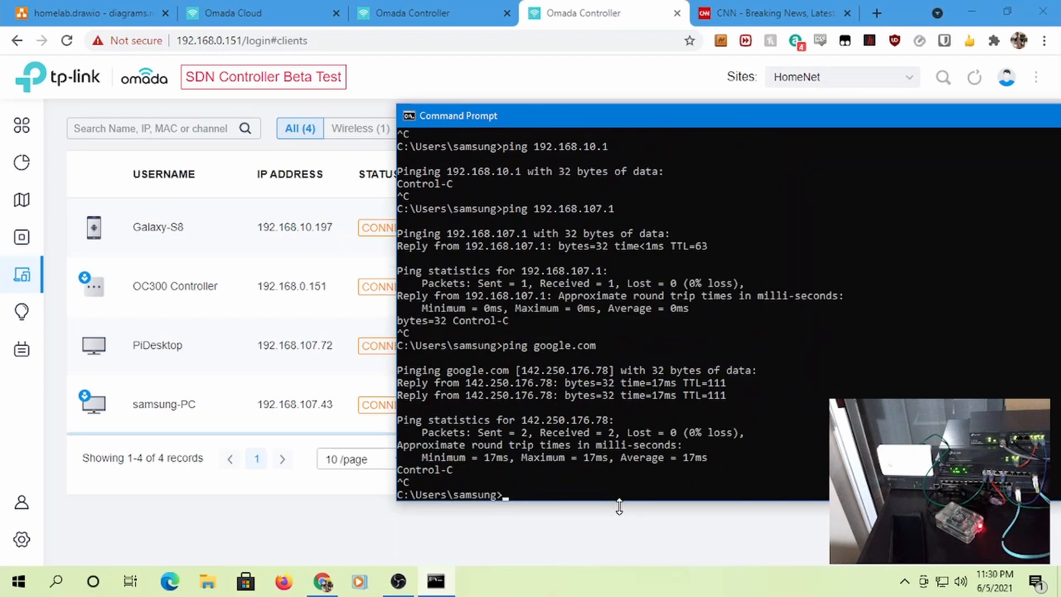
key("Up")
key("Return")
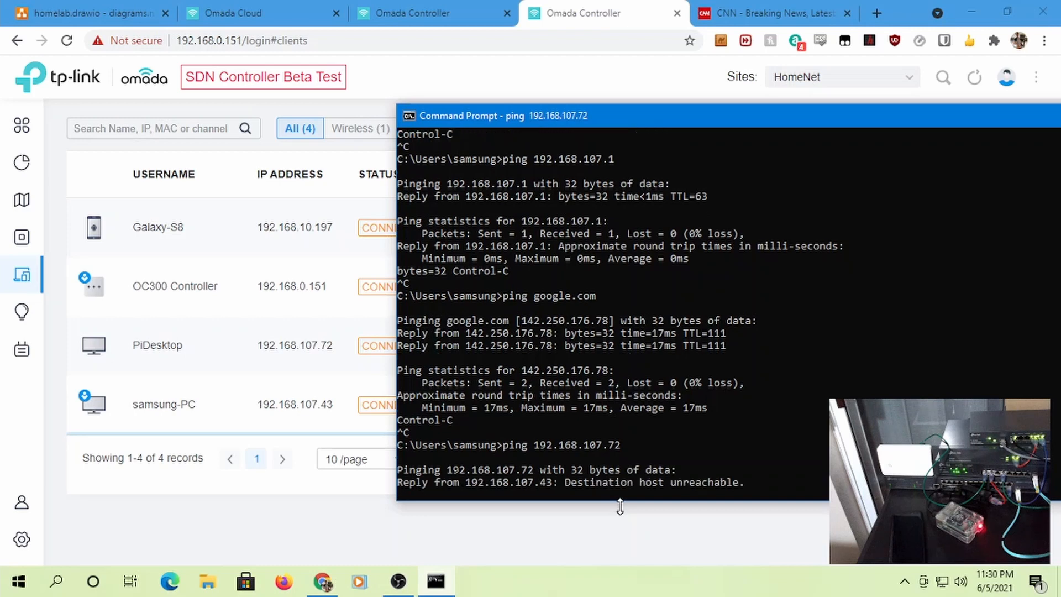
Review the source, destination and binding settings of the Deny IoT To VLANs switch ACL rule, and leave it unsaved
left_click(620, 506)
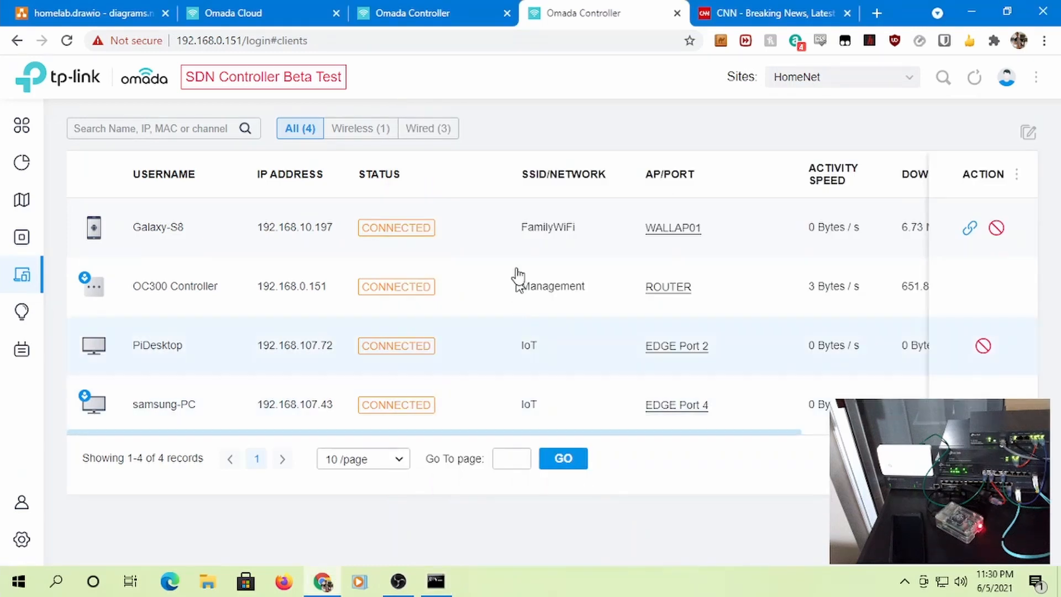
left_click(410, 23)
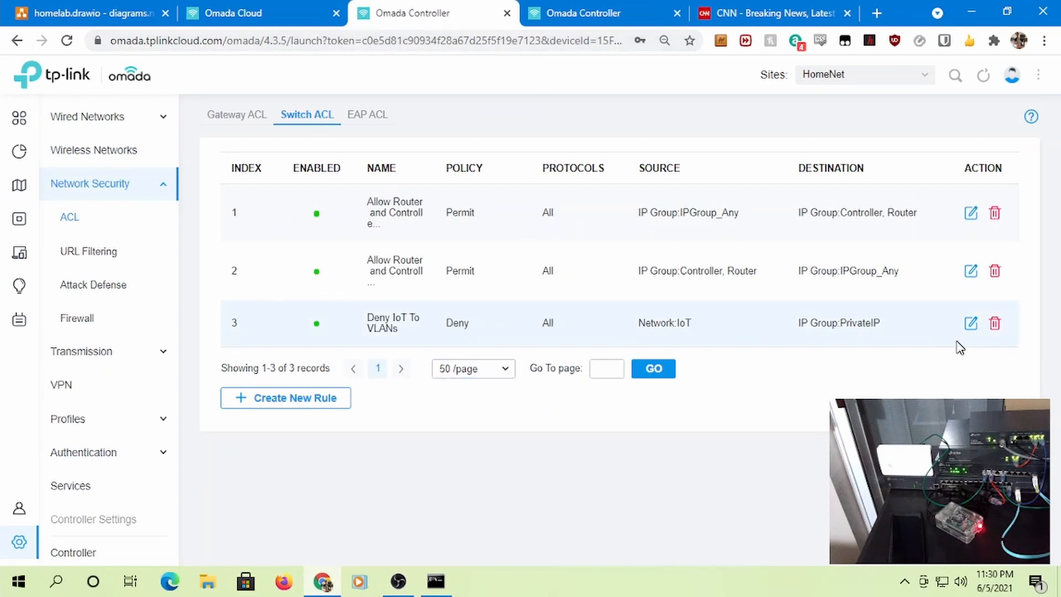
left_click(969, 325)
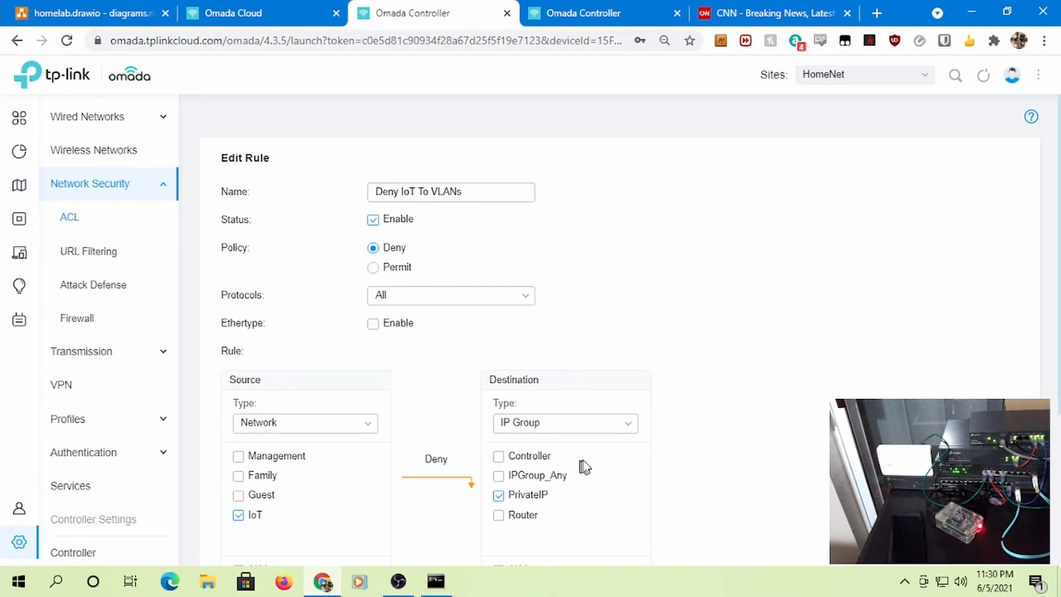
scroll(584, 467, "down", 2)
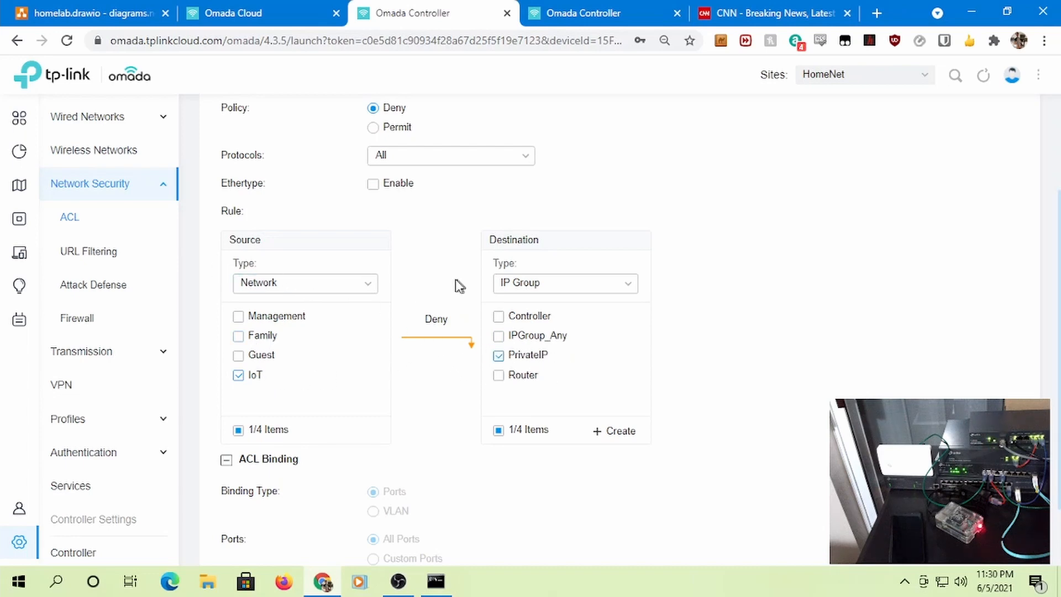
scroll(469, 395, "down", 2)
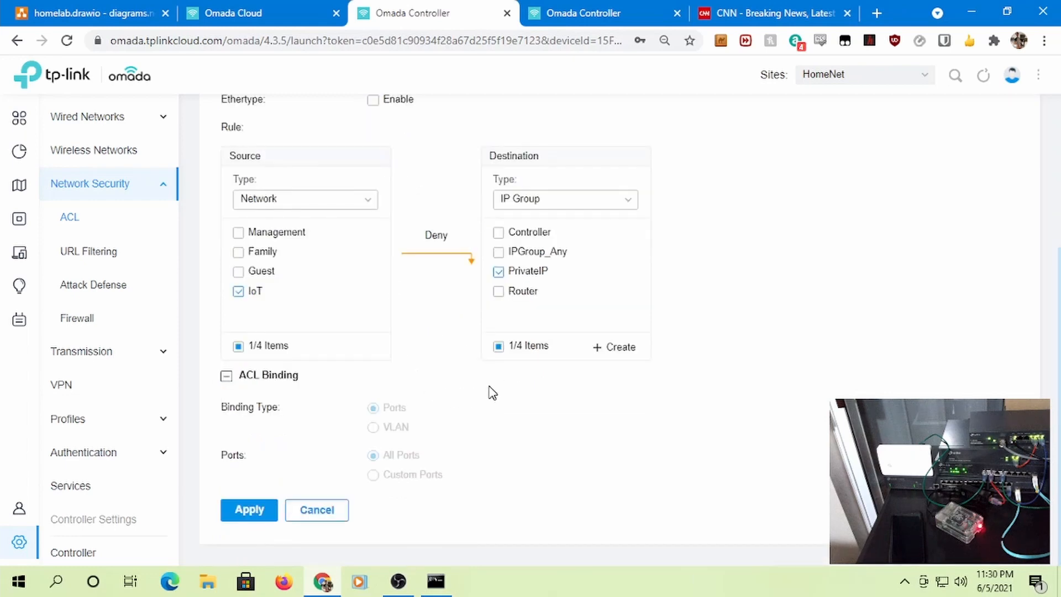
scroll(493, 381, "up", 3)
scroll(481, 381, "down", 3)
left_click(316, 512)
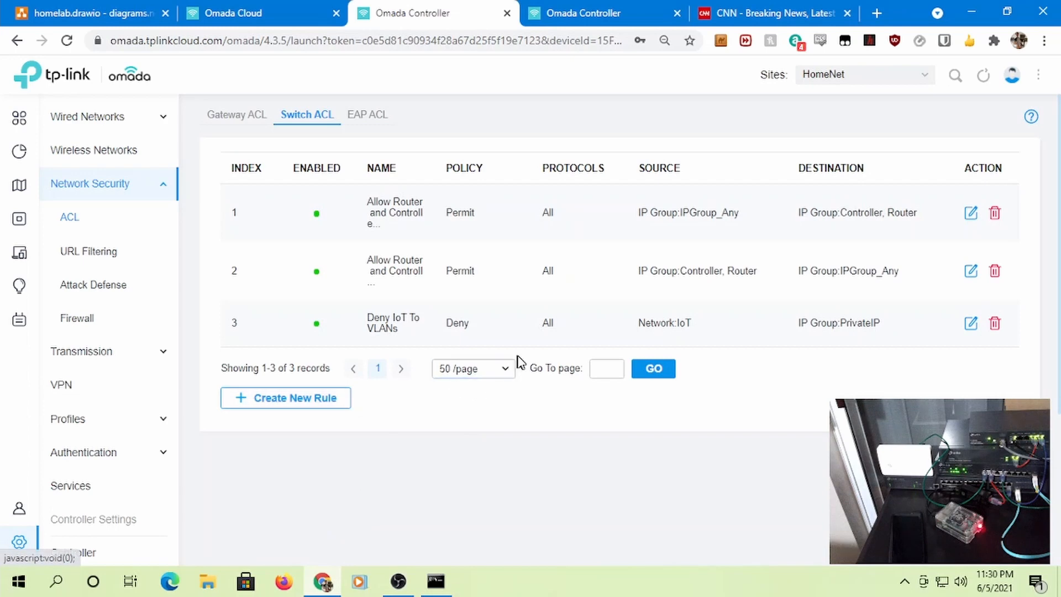
Start a new switch ACL rule named Allow InVLAN with the Permit policy and Bi-Directional enabled
left_click(305, 399)
left_click(447, 191)
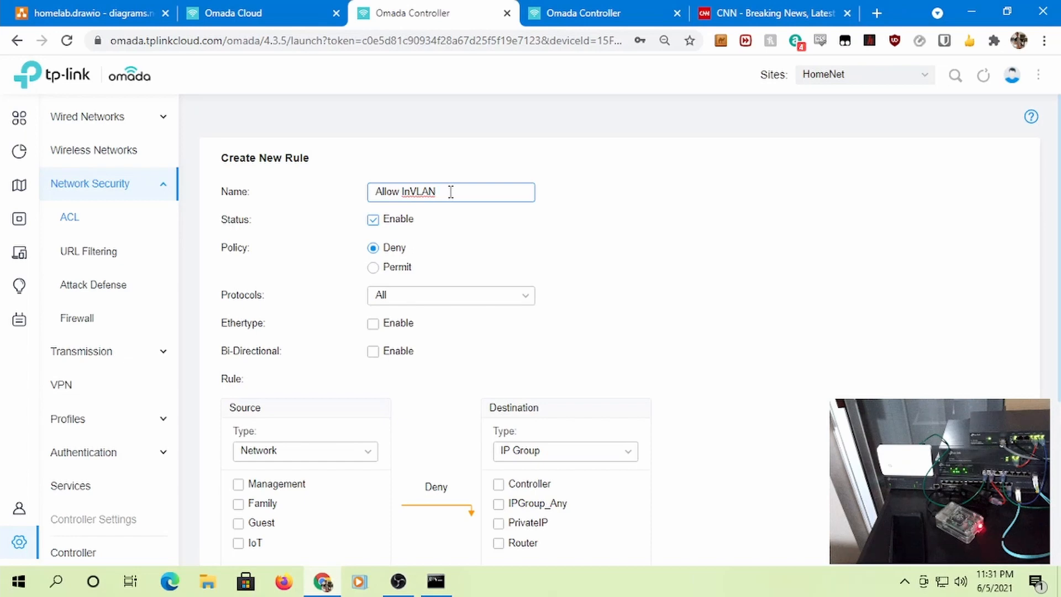
left_click(384, 267)
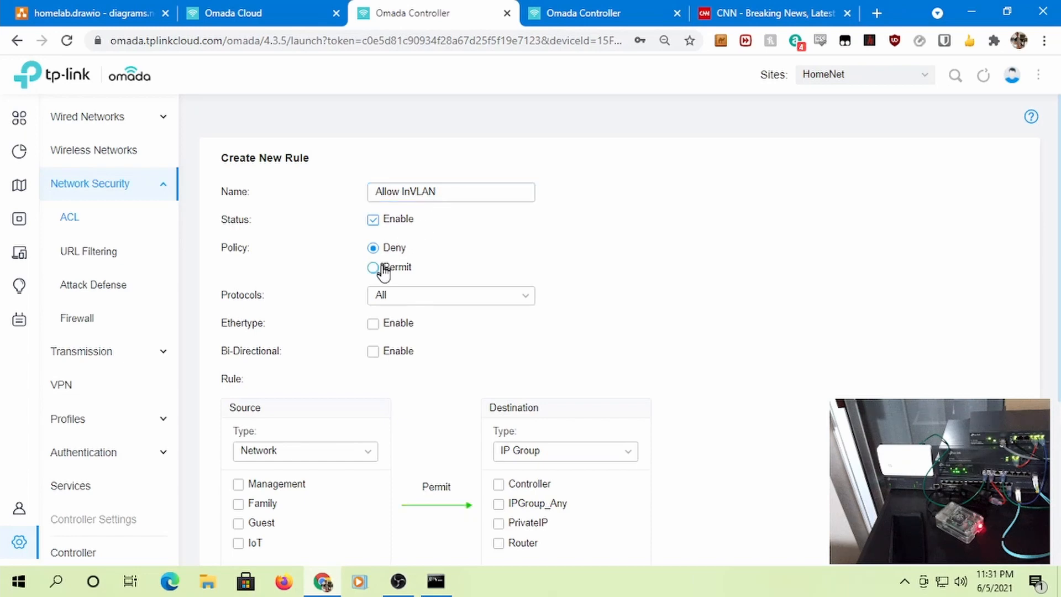
left_click(405, 359)
scroll(516, 350, "down", 2)
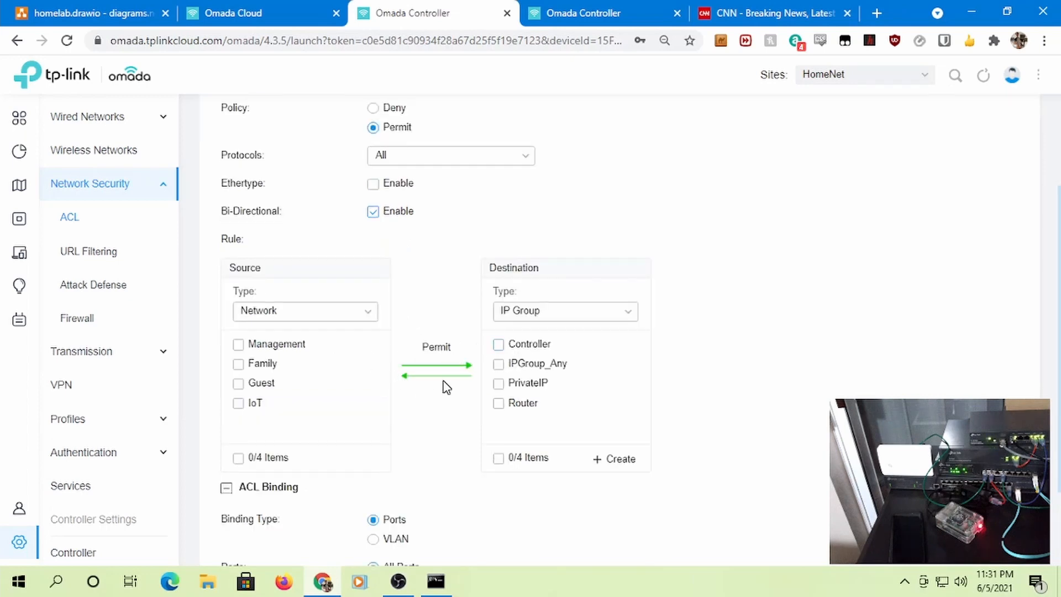
Set the rule's source to the IoT network and its destination to the IoT network, and save the rule
left_click(239, 403)
left_click(519, 313)
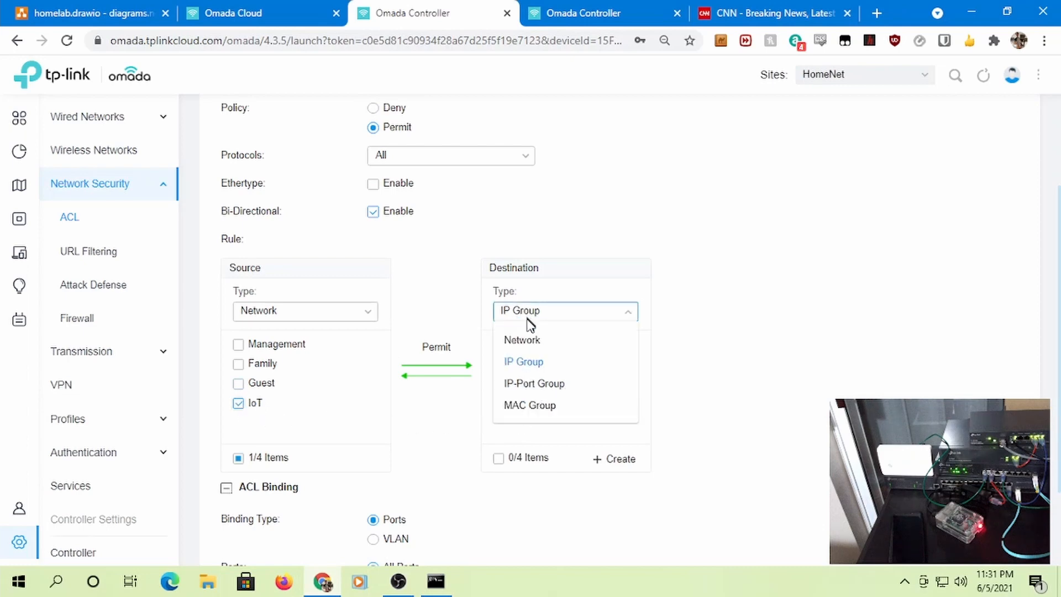
left_click(527, 342)
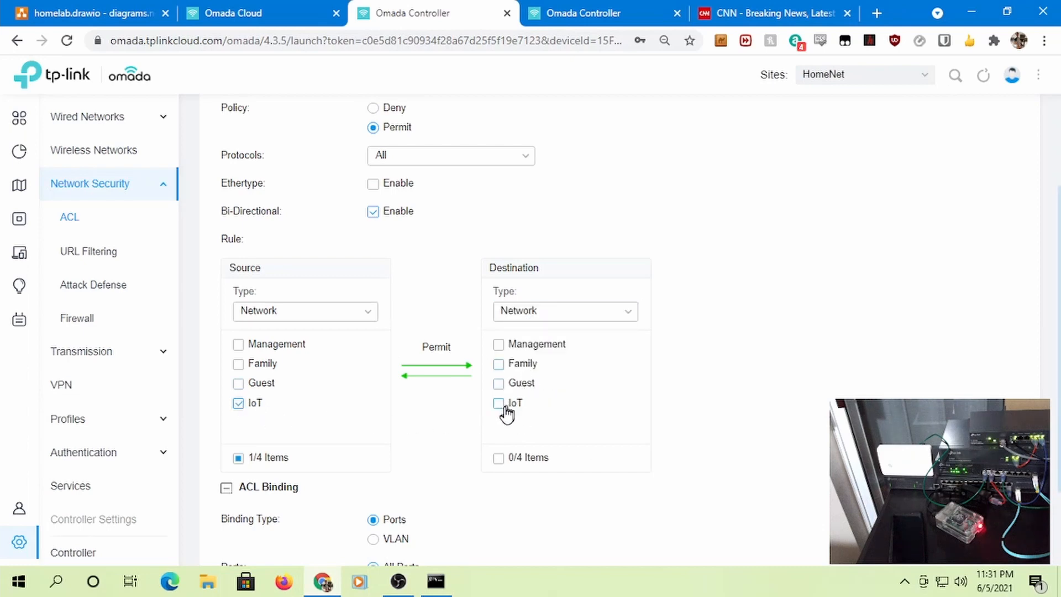
left_click(503, 406)
scroll(623, 397, "down", 2)
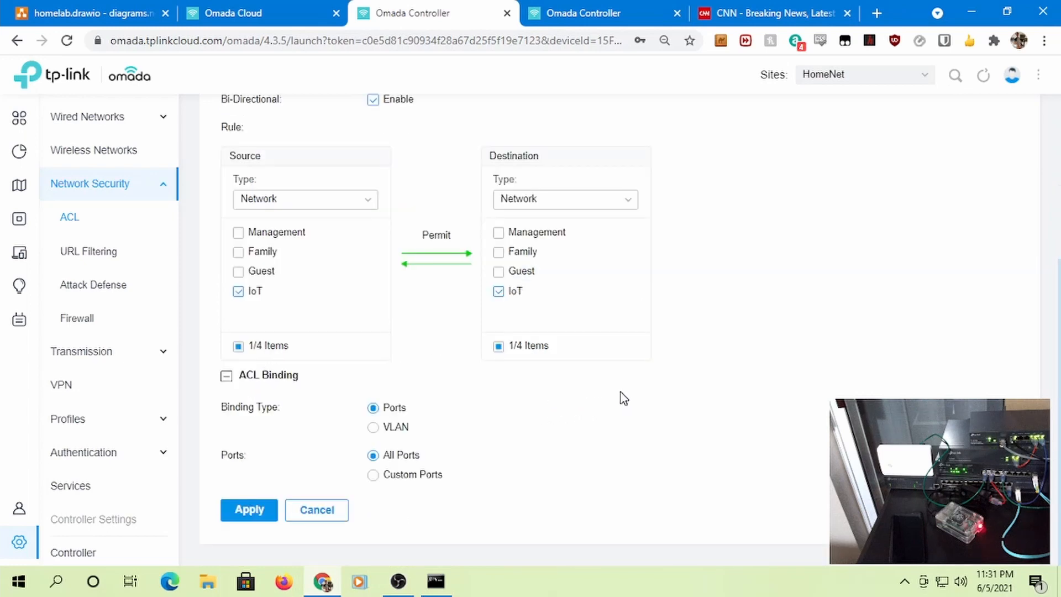
left_click(276, 514)
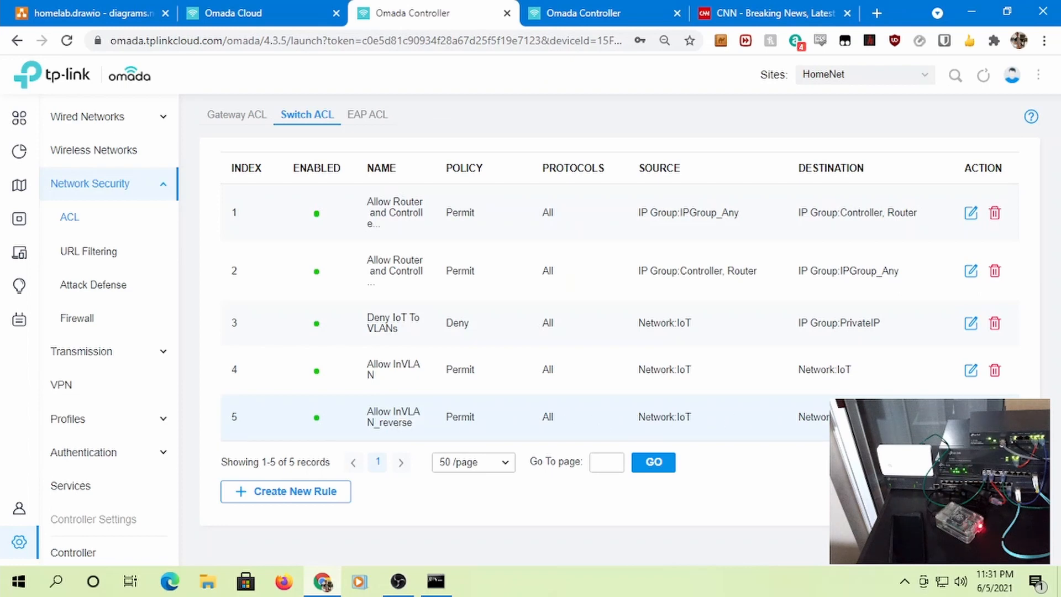
Keep the Allow InVLAN_reverse rule and move Deny IoT To VLANs below both Allow InVLAN rules
left_click(994, 416)
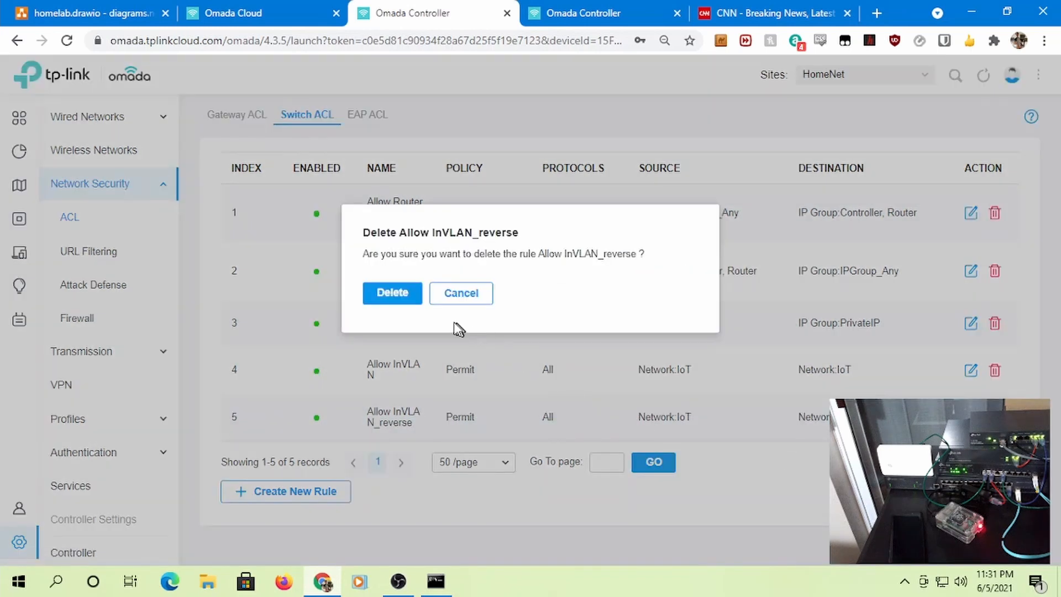
left_click(469, 297)
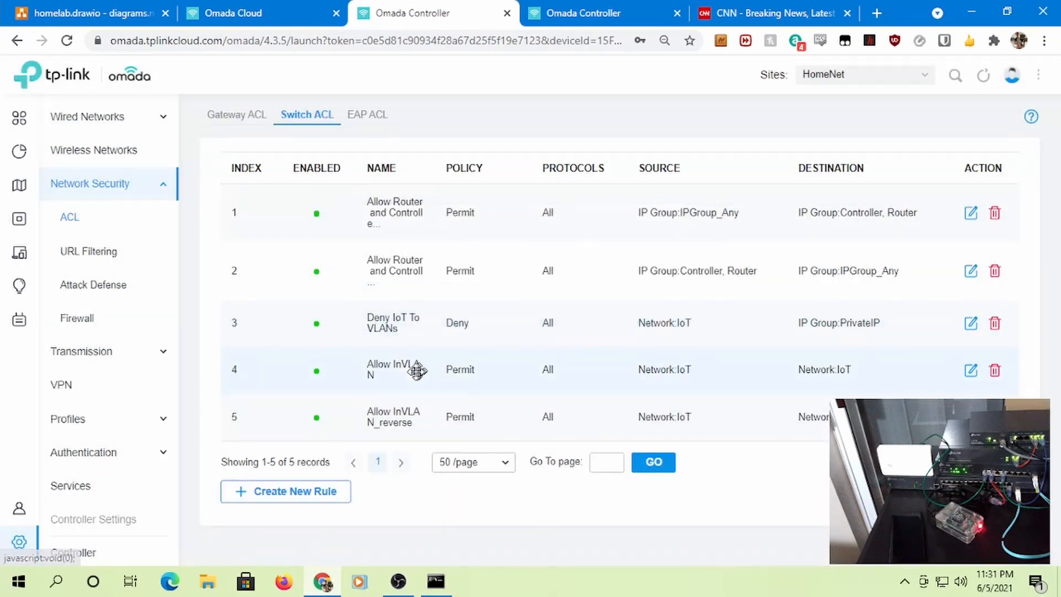
left_click_drag(414, 324, 421, 418)
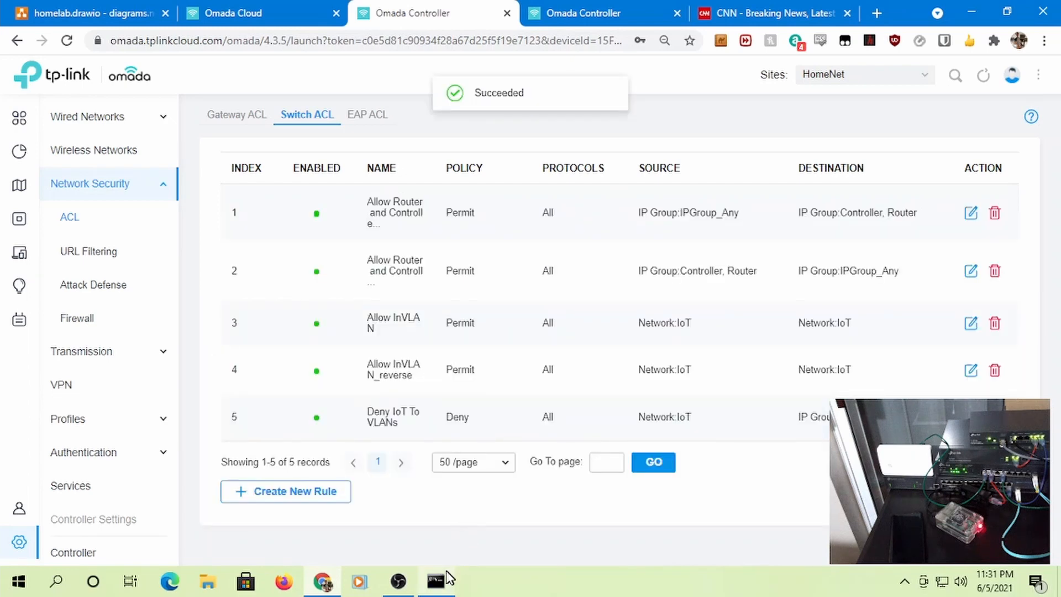
Switch to Command Prompt and ping PiDesktop at 192.168.107.72 twice
left_click(449, 578)
key("Up")
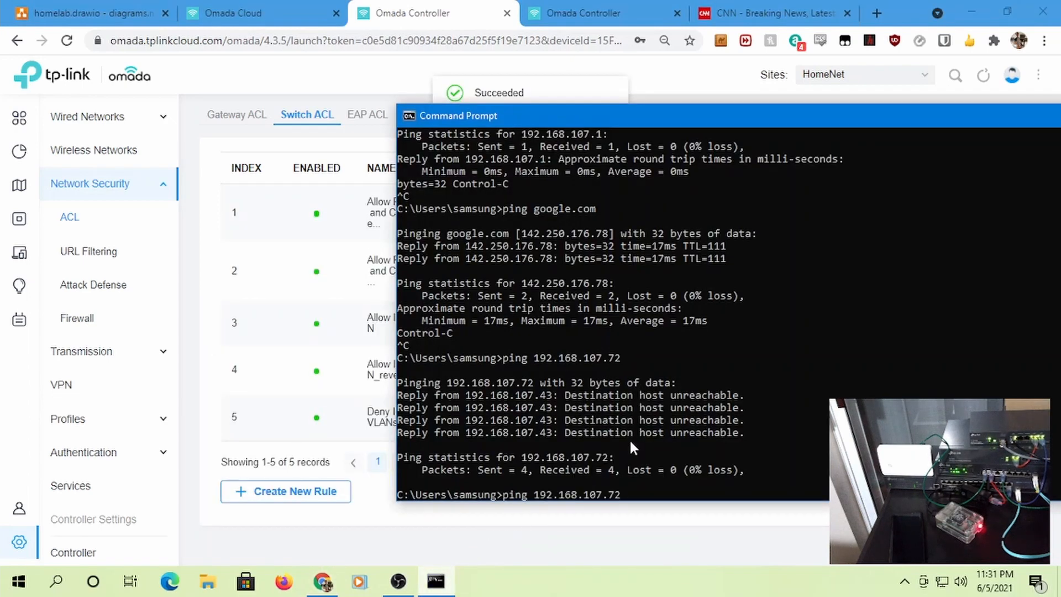
key("Return")
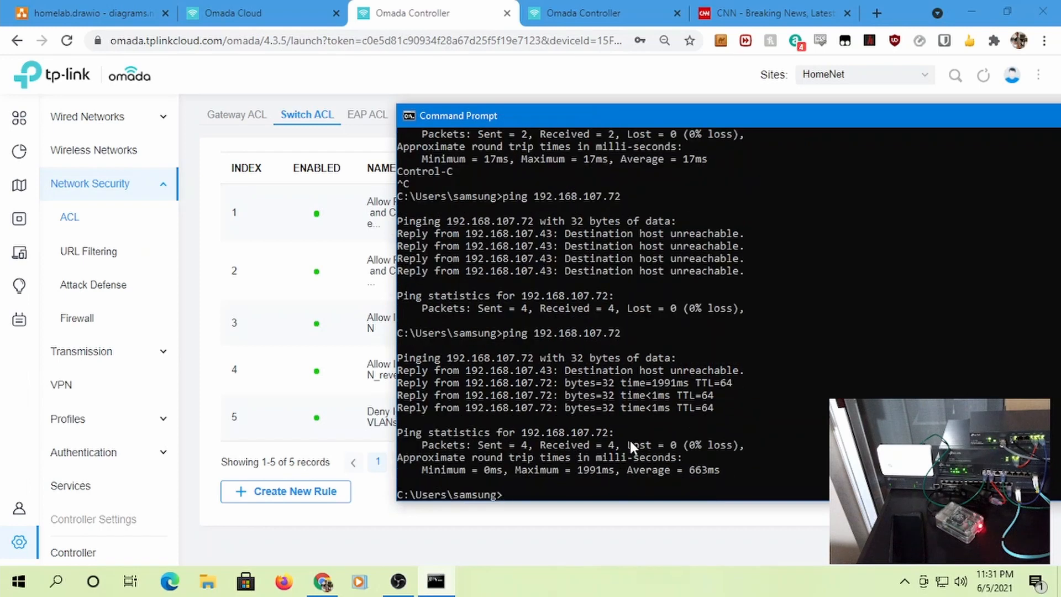
key("Up")
key("Return")
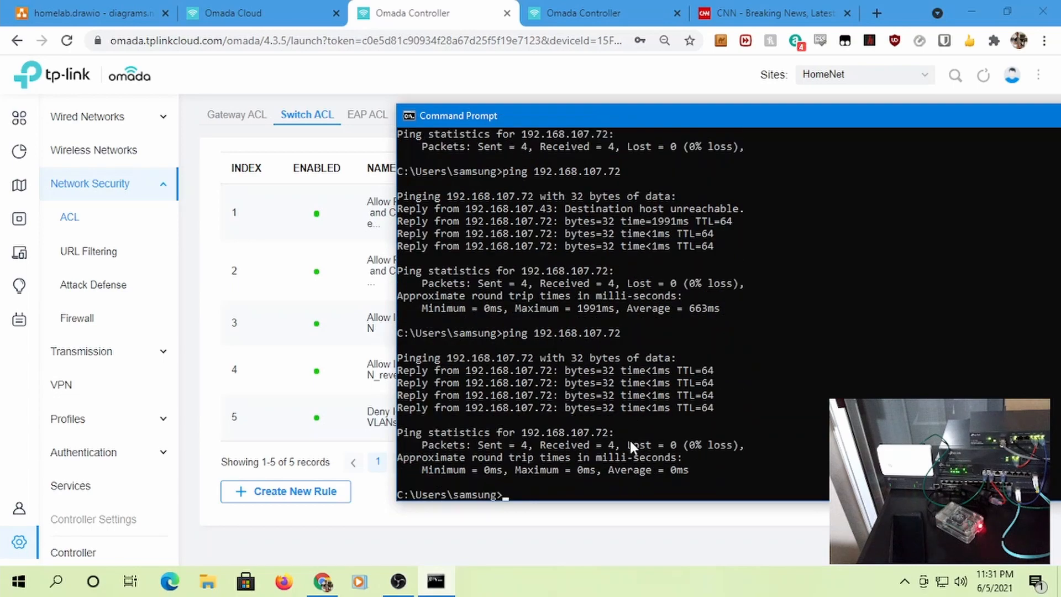
Return to the Omada Controller and disable the Allow InVLAN switch ACL rule, saving the change
key("alt+Tab")
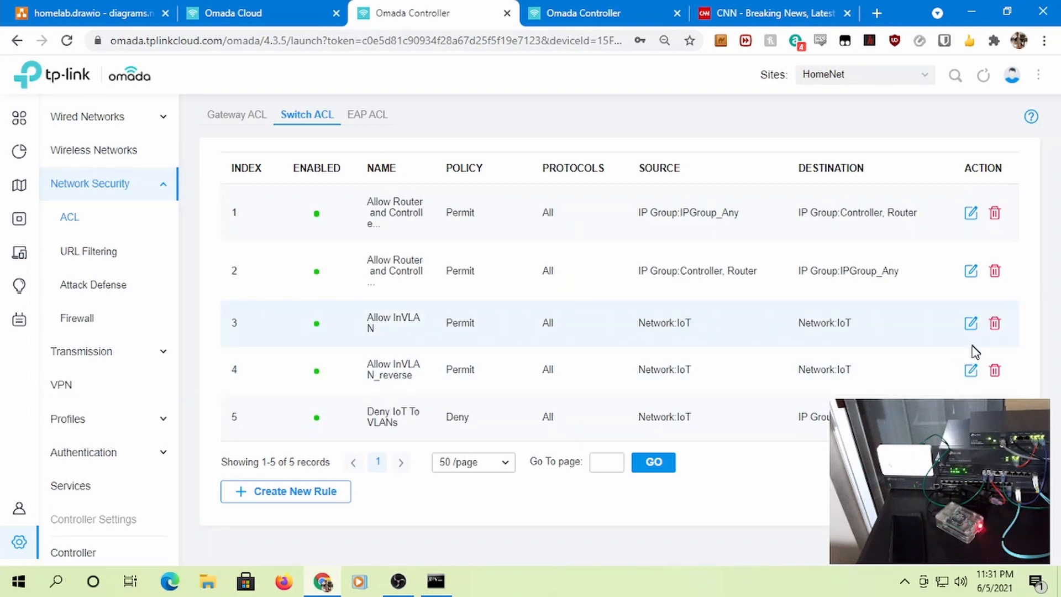
left_click(970, 323)
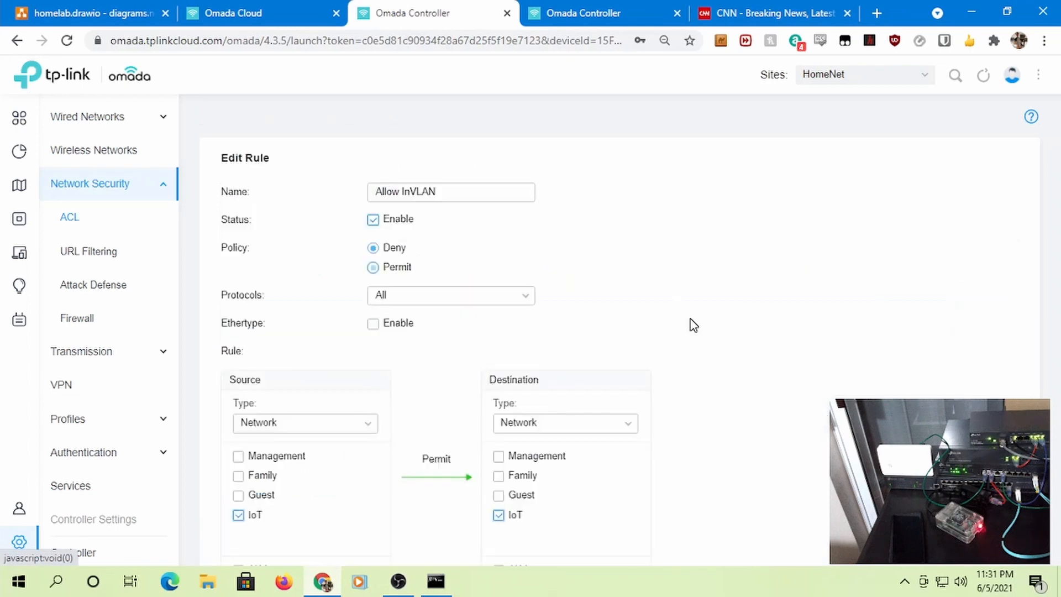
left_click(396, 267)
scroll(394, 232, "down", 4)
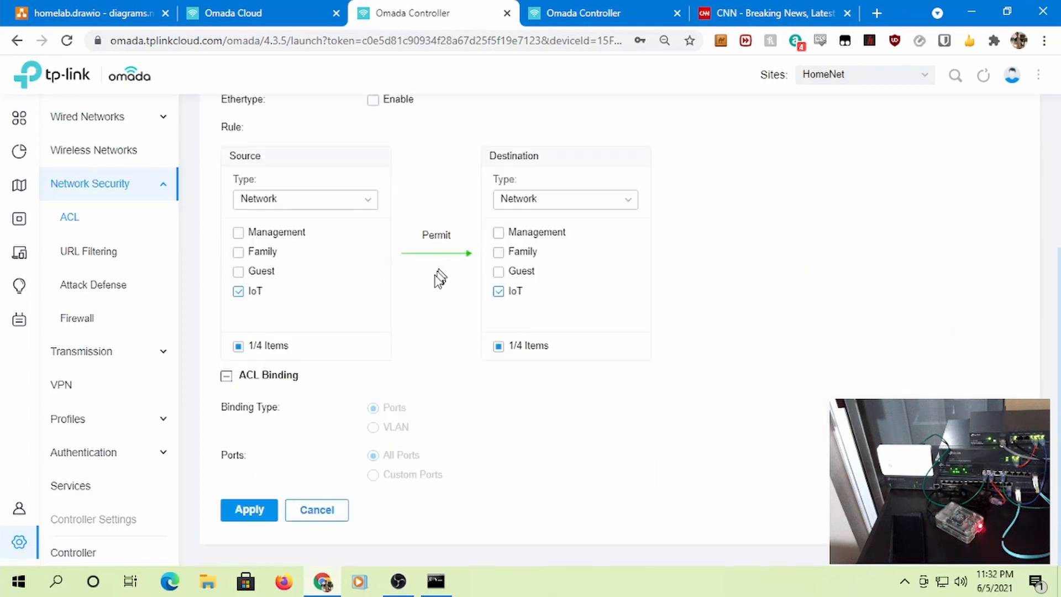
left_click(248, 508)
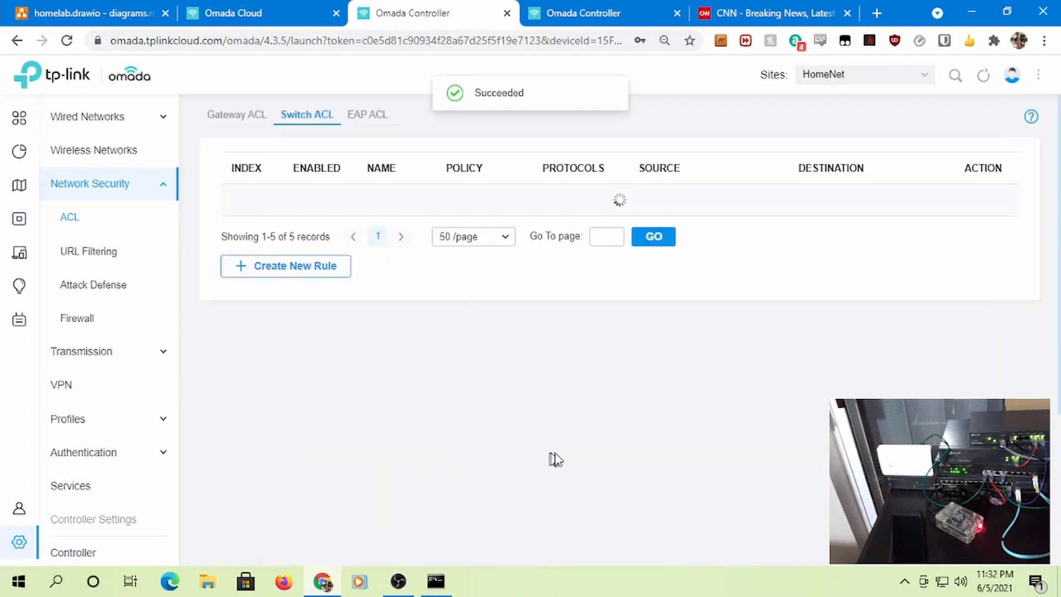
In Command Prompt, start a continuous ping to PiDesktop with ping 192.168.107.72 -t
left_click(439, 580)
key("Up")
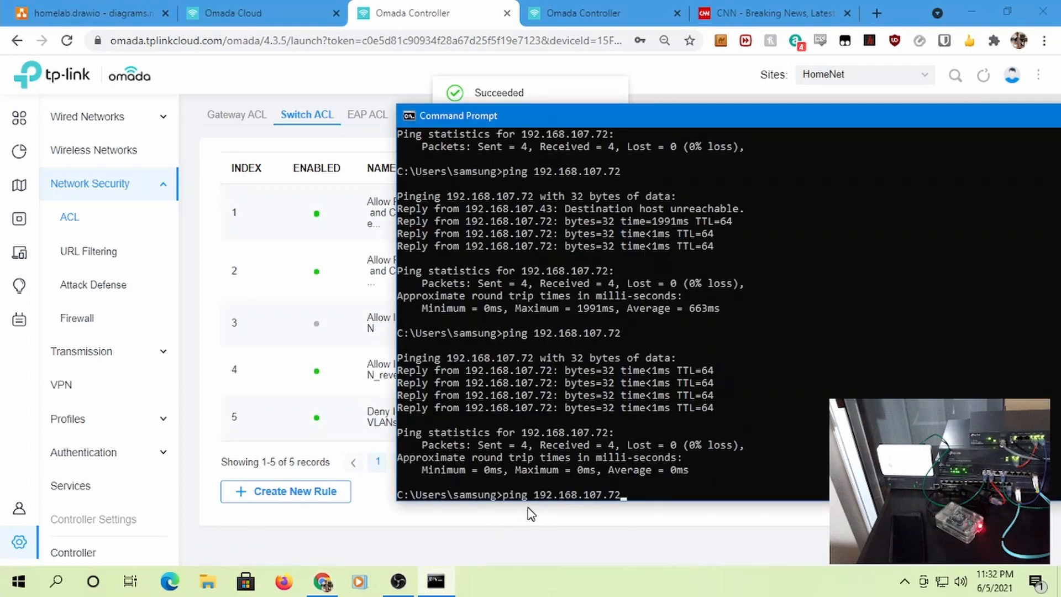
key("Return")
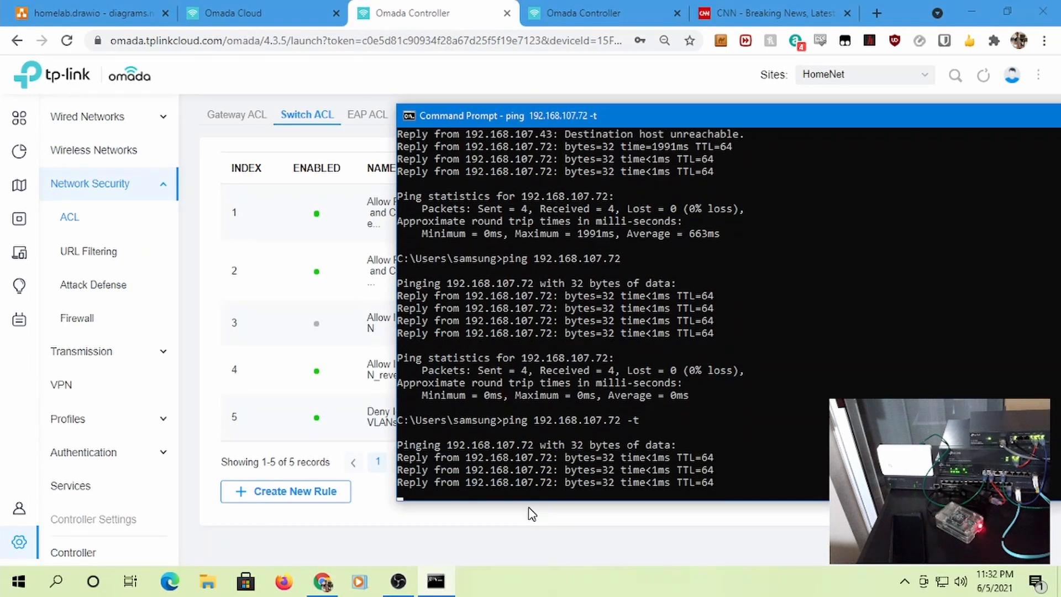
Back in the Omada Controller, check the status and settings of the Allow InVLAN rule, and leave it unsaved
left_click(532, 512)
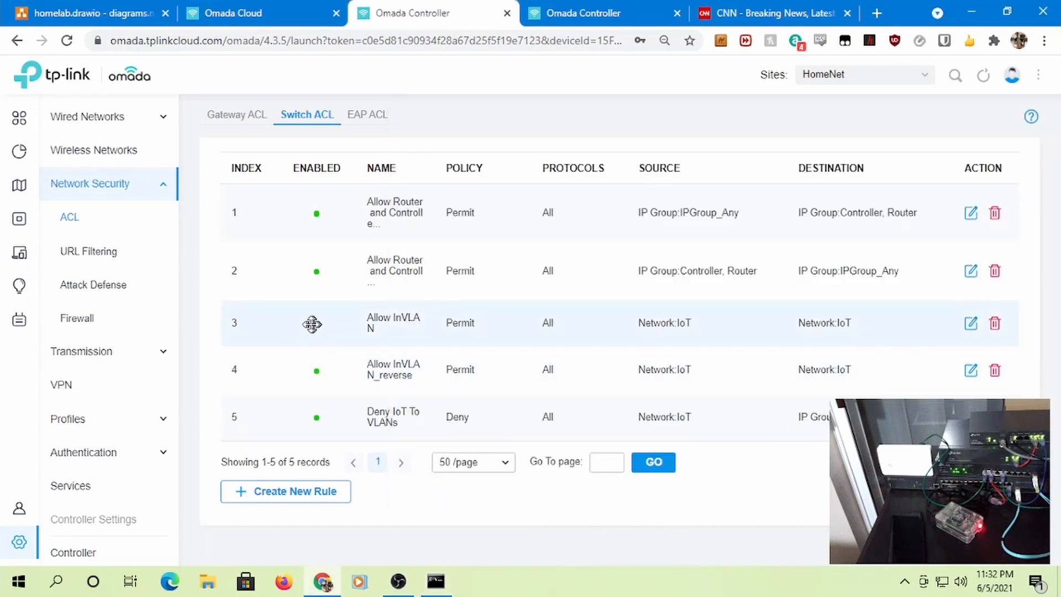
left_click(971, 325)
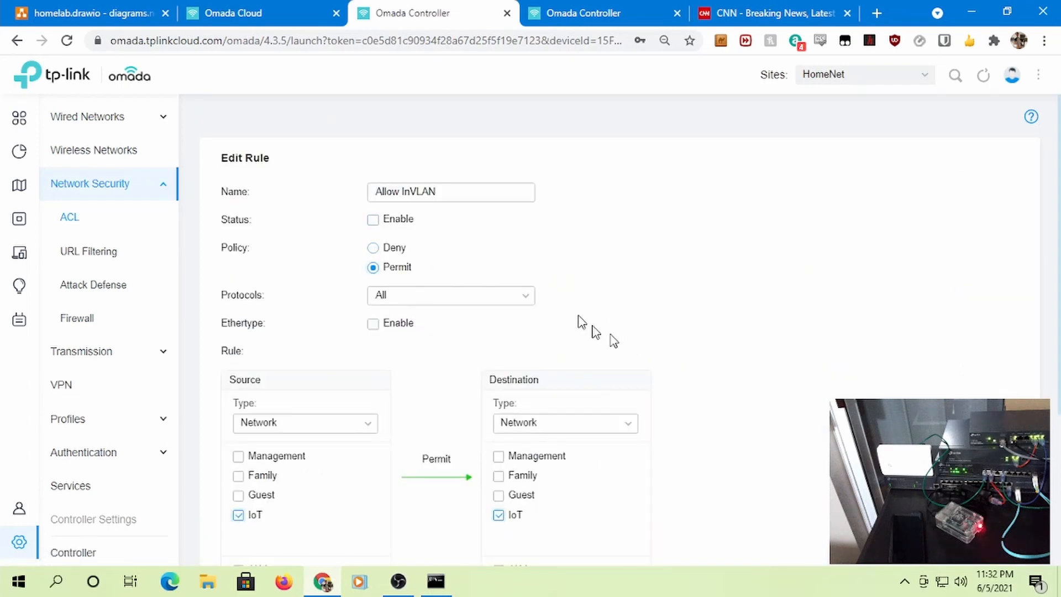
scroll(396, 532, "down", 4)
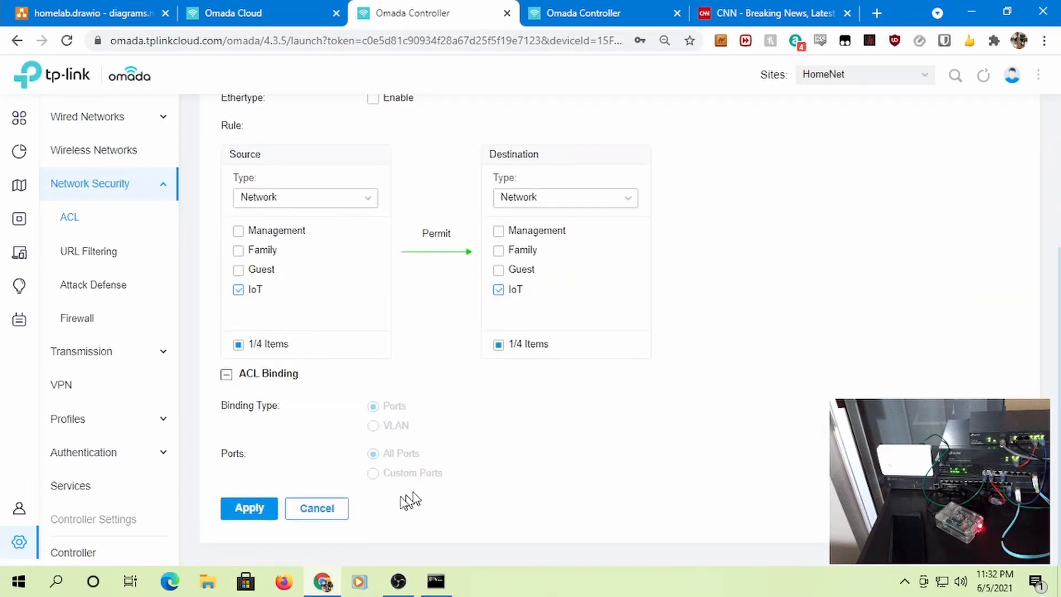
left_click(317, 506)
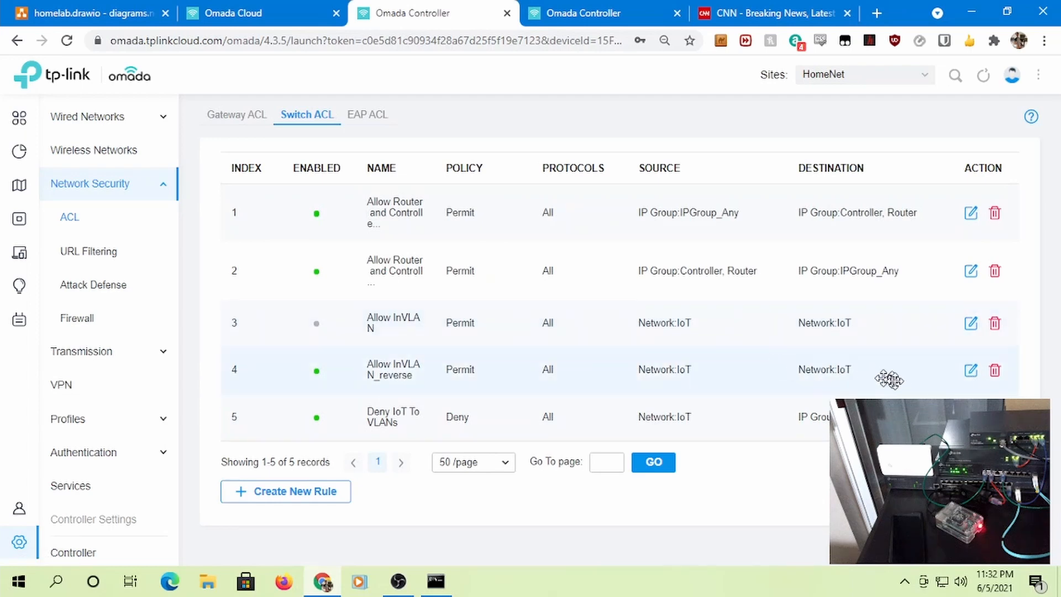
Disable and save the Allow InVLAN_reverse rule, and check the continuous ping to 192.168.107.72 in Command Prompt
left_click(972, 376)
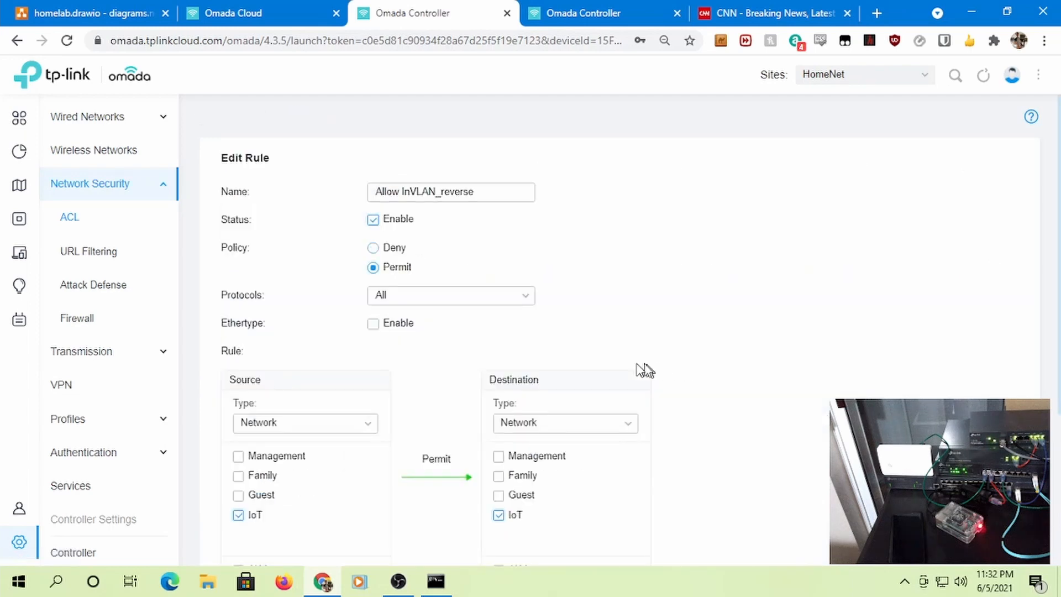
left_click(391, 219)
scroll(489, 321, "down", 4)
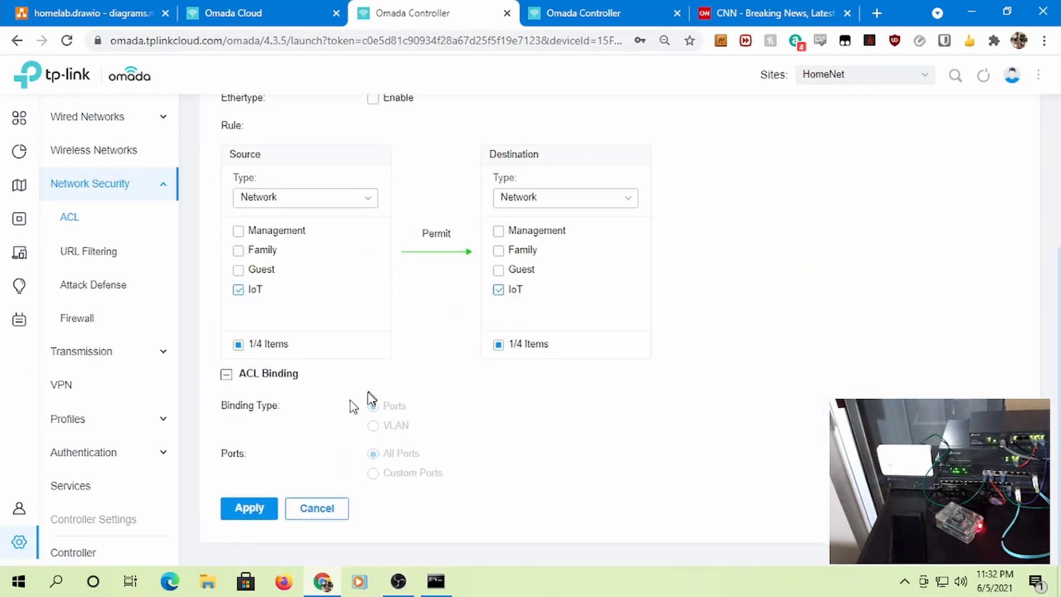
left_click(248, 507)
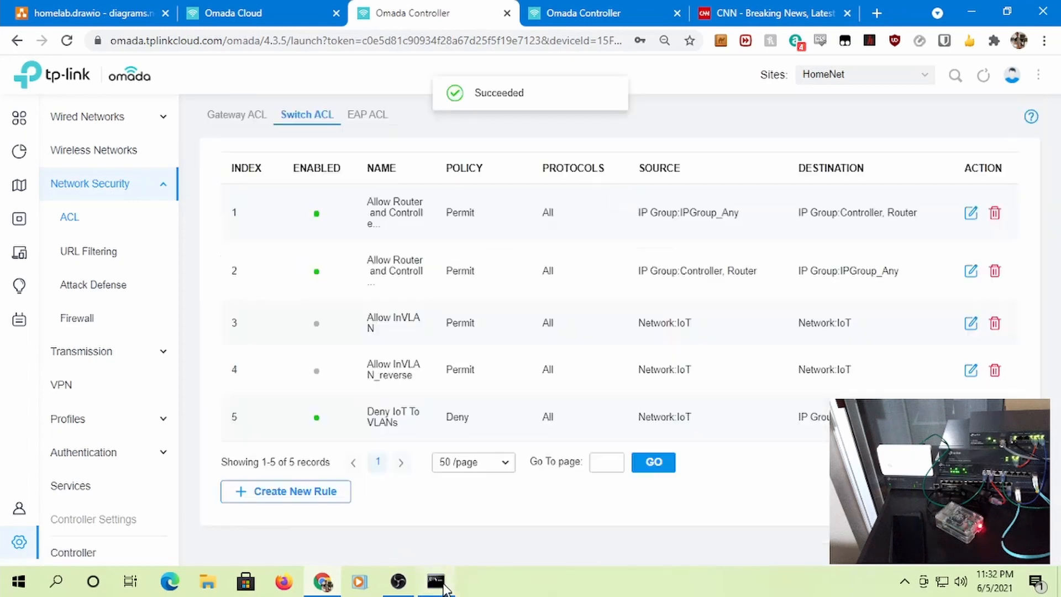
left_click(445, 581)
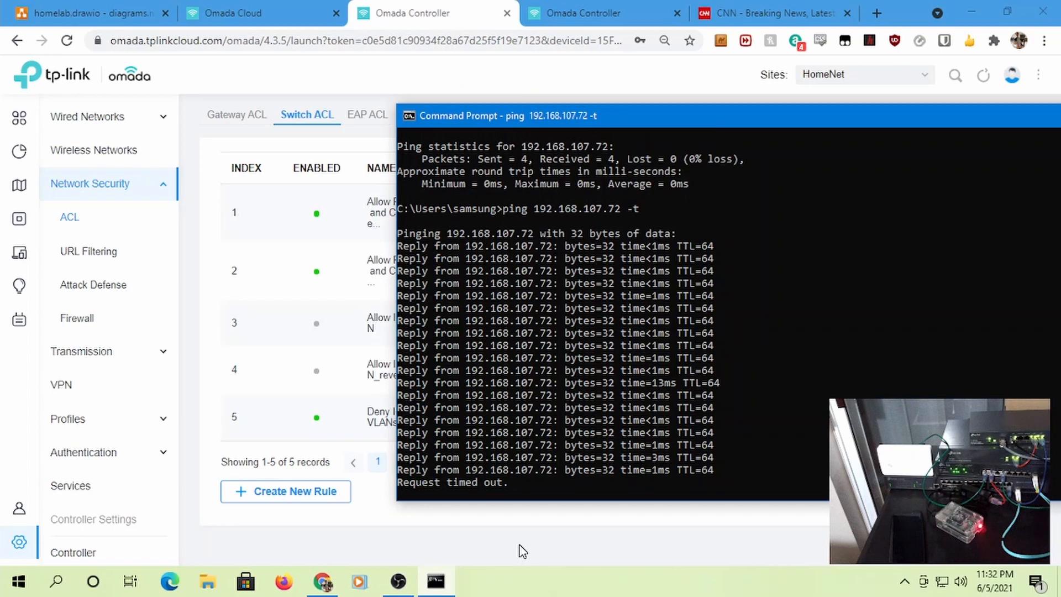
key("alt+Tab")
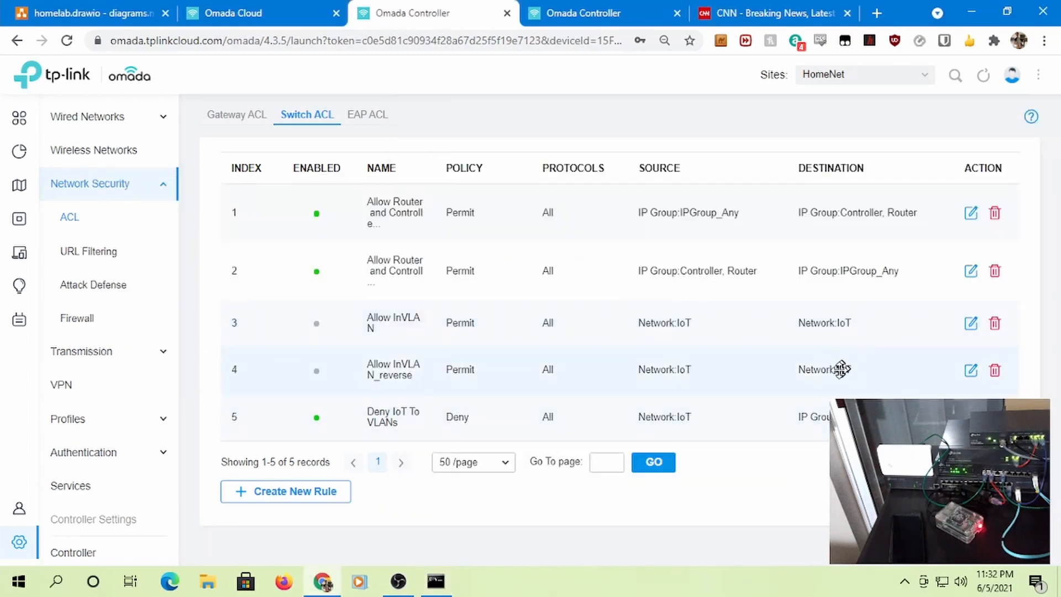
Enable and save the Allow InVLAN switch ACL rule, and check the continuous ping to 192.168.107.72 in Command Prompt
left_click(971, 323)
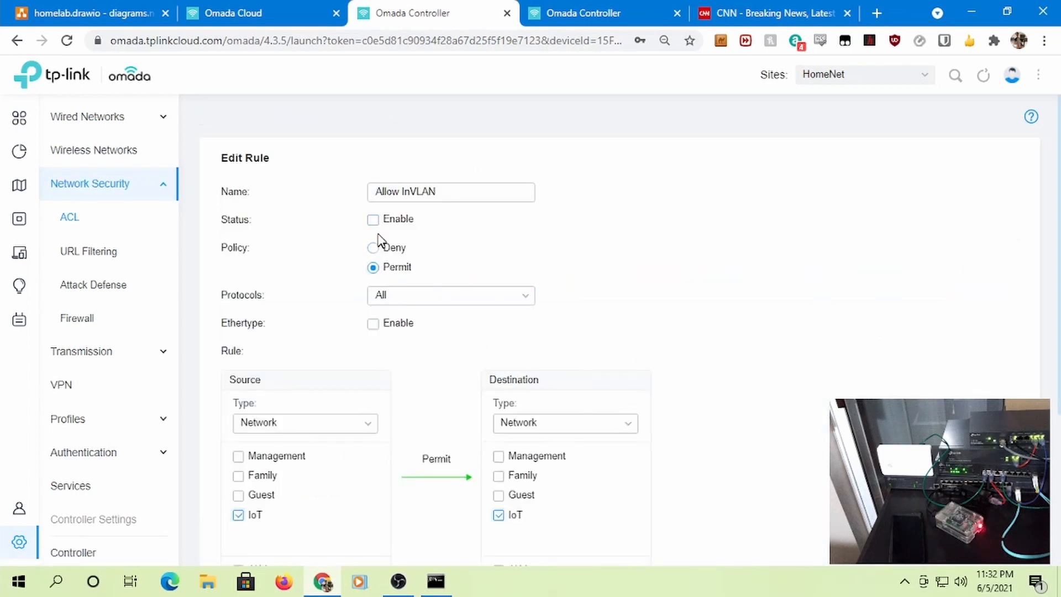
scroll(415, 282, "down", 4)
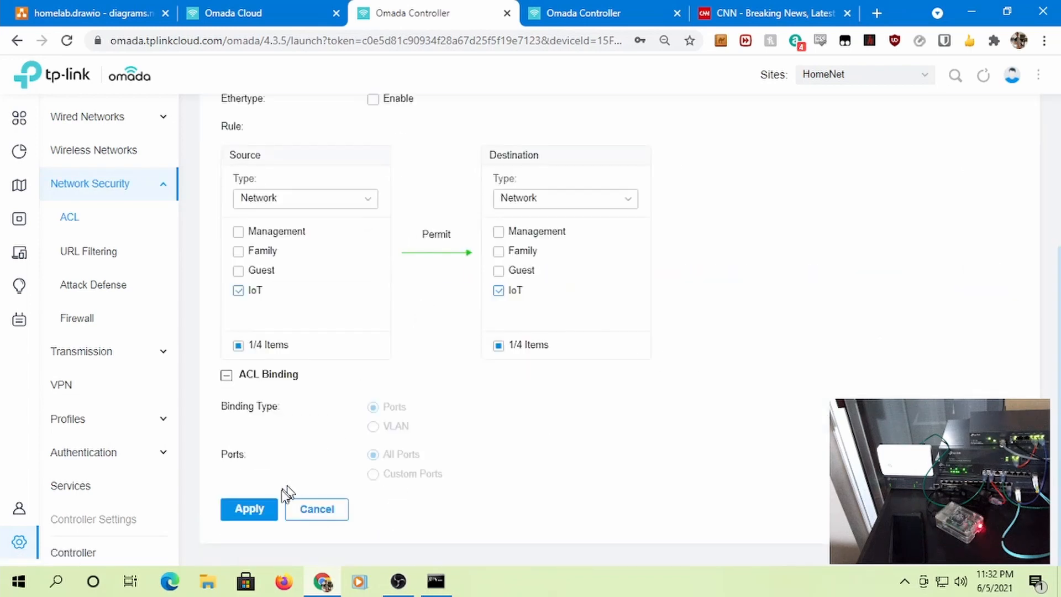
left_click(267, 509)
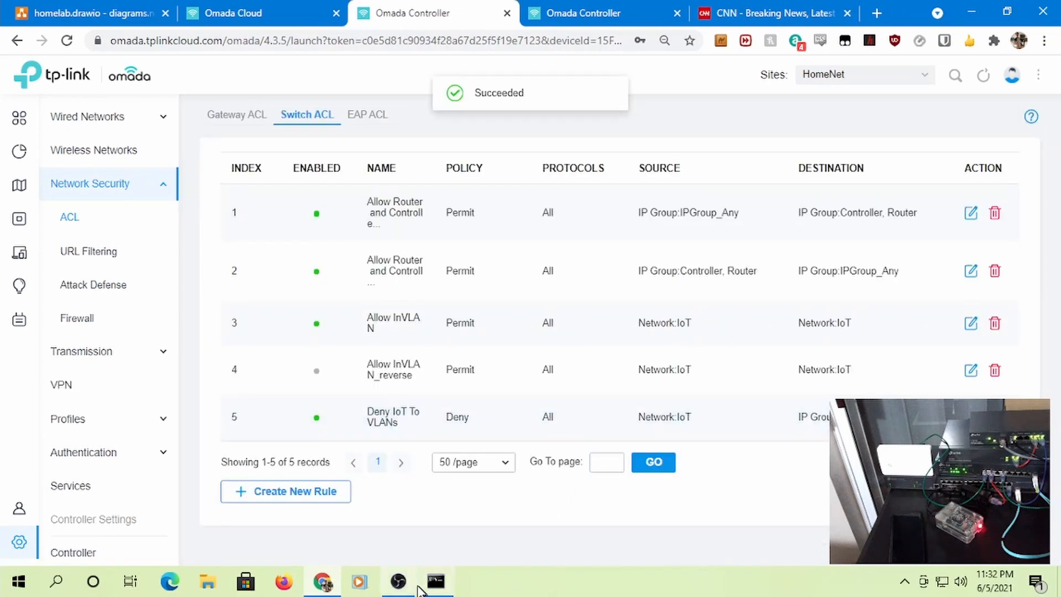
left_click(436, 580)
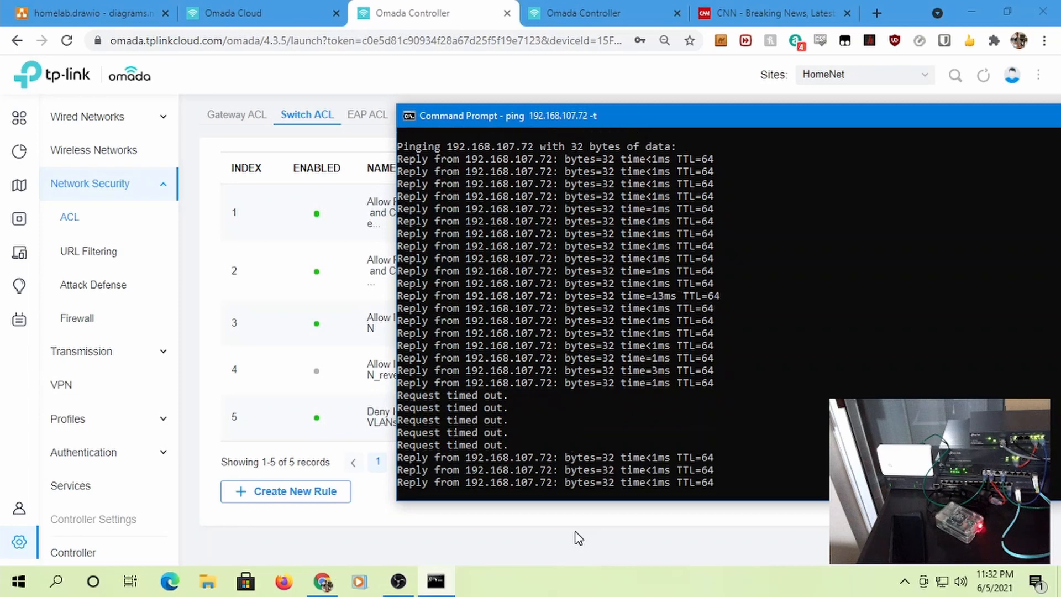
Back in the Omada Controller, delete the Allow InVLAN_reverse rule, and check the continuous ping in Command Prompt
left_click(579, 537)
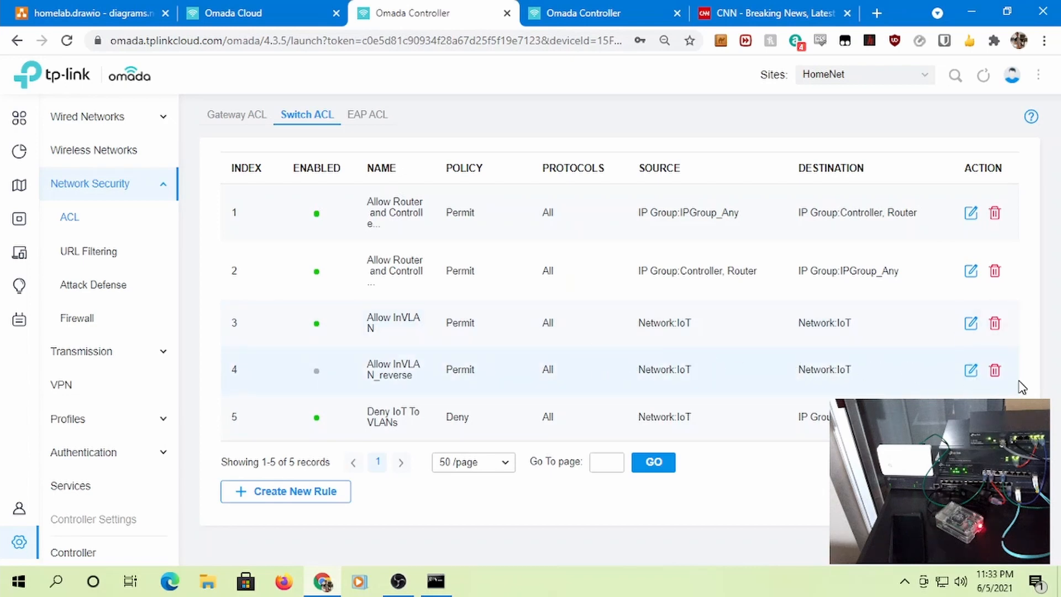
left_click(994, 369)
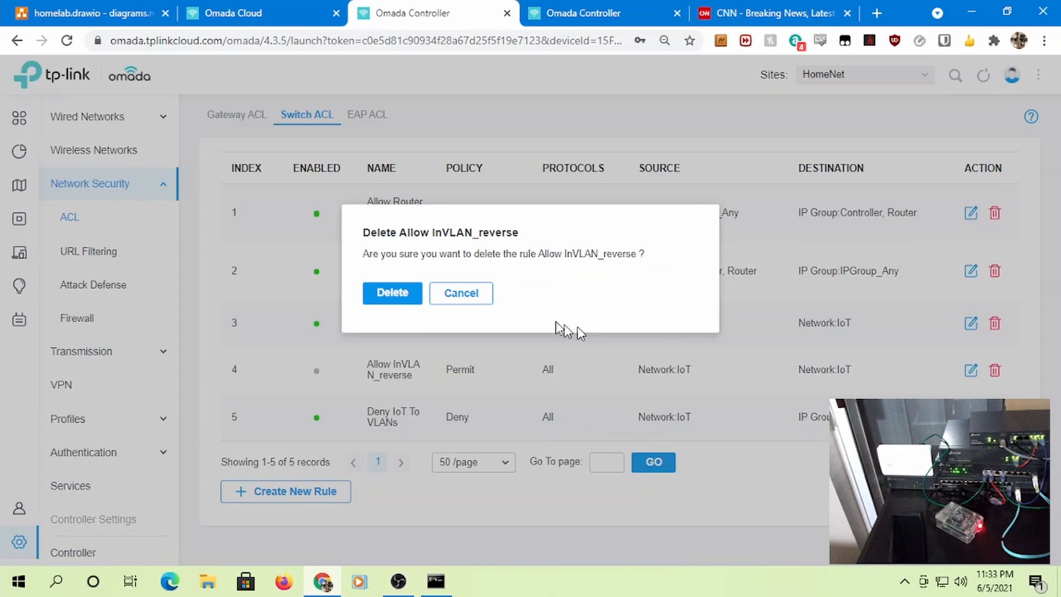
left_click(386, 296)
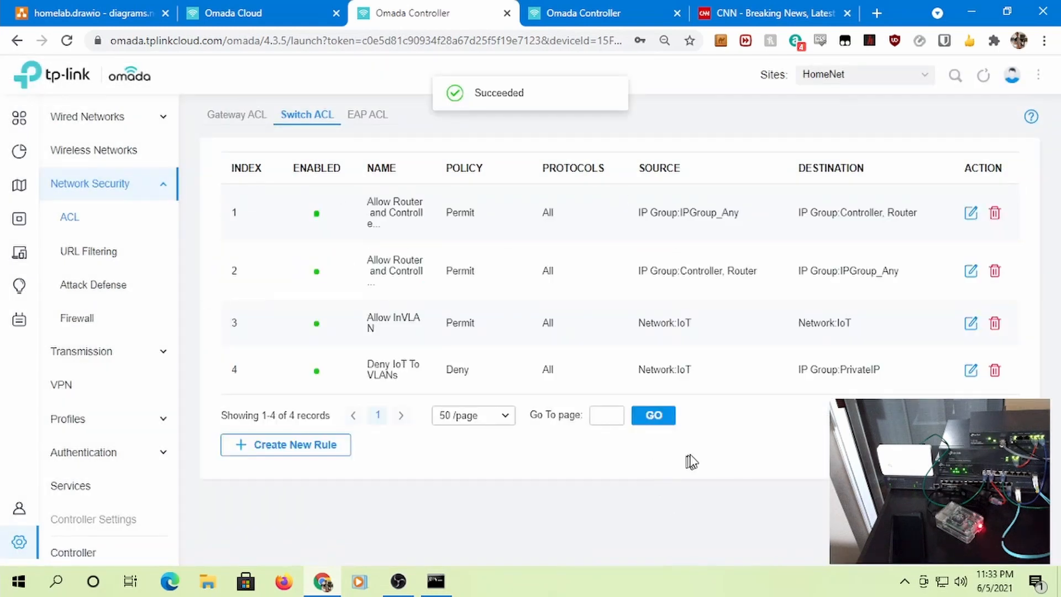
key("alt+Tab")
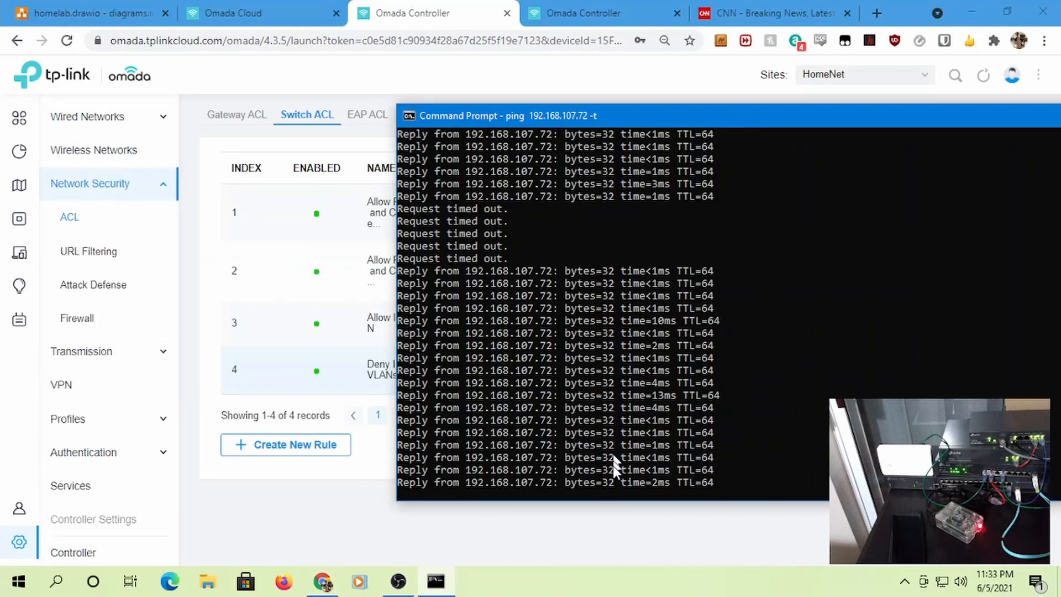
In the Omada Controller, move the Deny IoT To VLANs rule above Allow InVLAN, and check its effect on the running ping in Command Prompt
key("alt+Tab")
left_click_drag(406, 376, 405, 318)
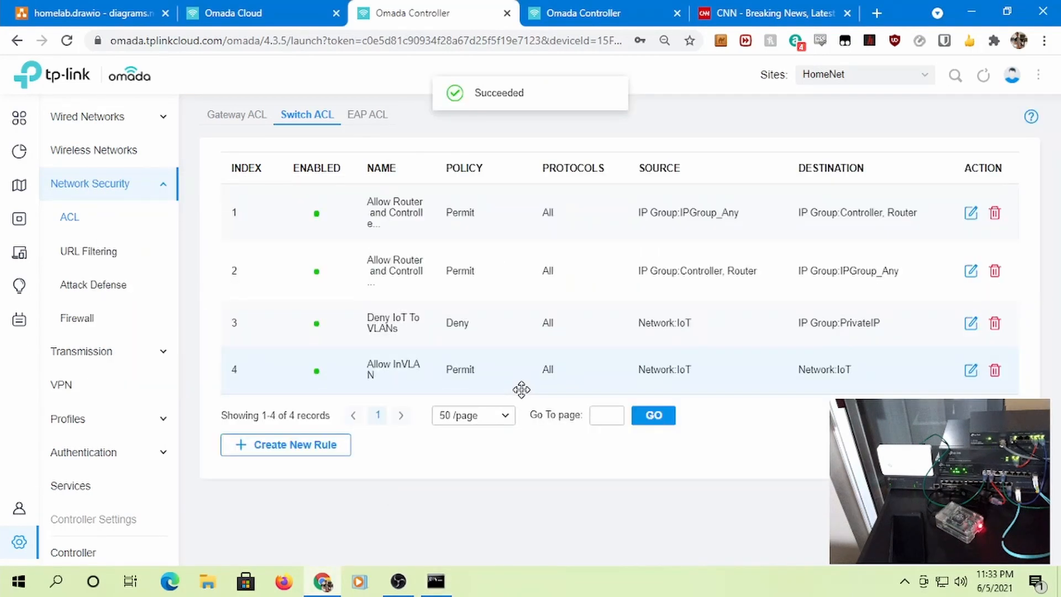
key("alt+Tab")
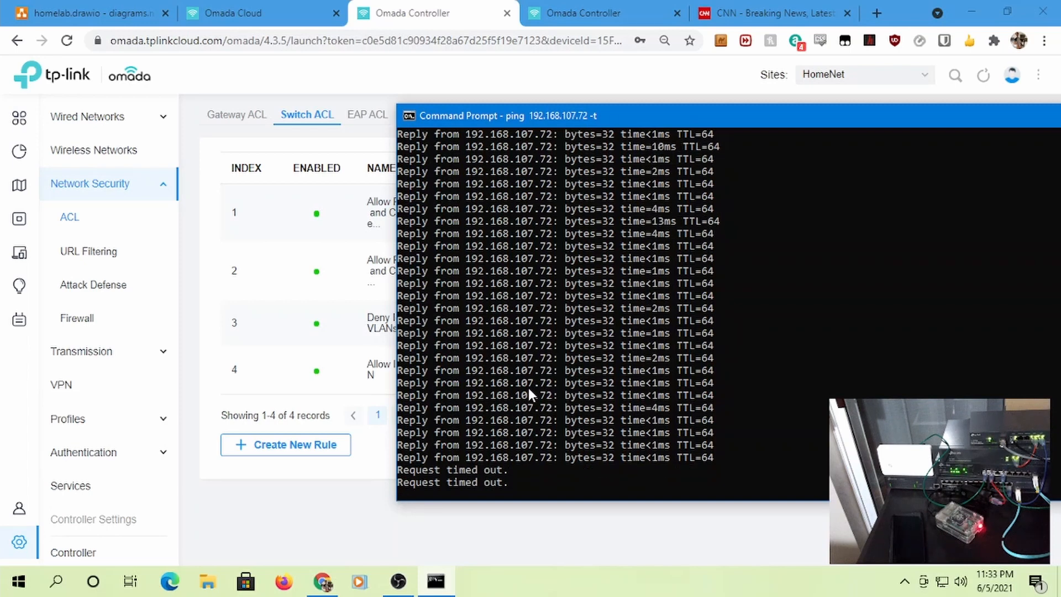
Back in the Omada Controller, move Deny IoT To VLANs below Allow InVLAN, and check and stop the continuous ping in Command Prompt
key("alt+Tab")
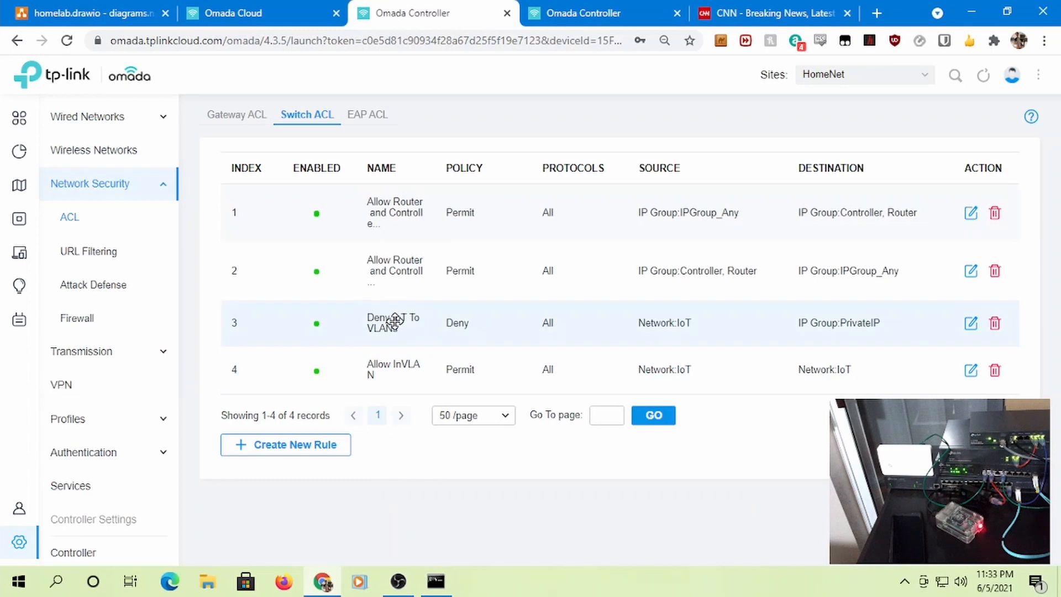
left_click_drag(394, 321, 398, 376)
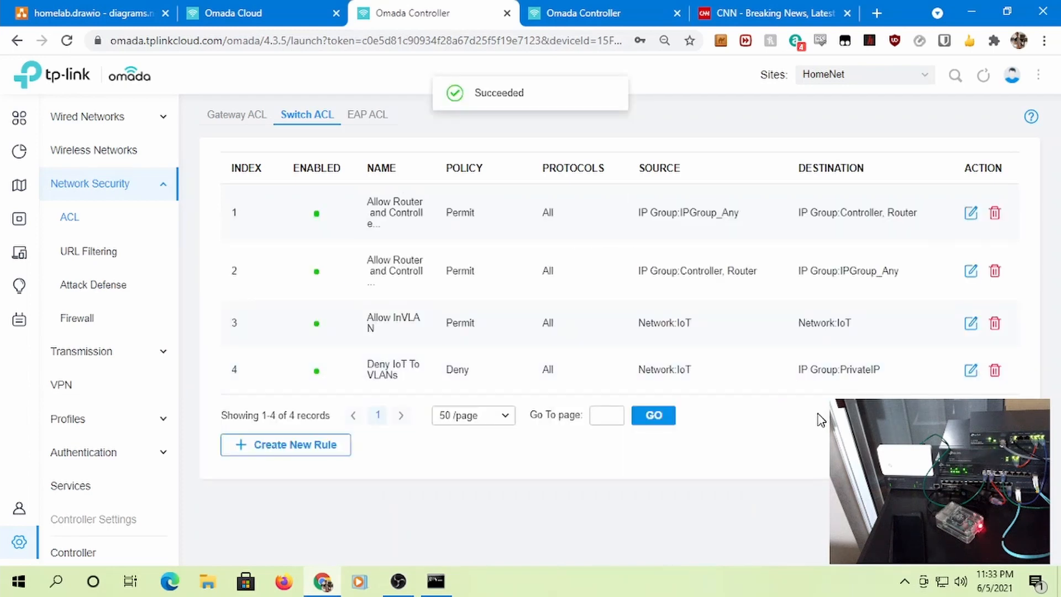
key("alt+Tab")
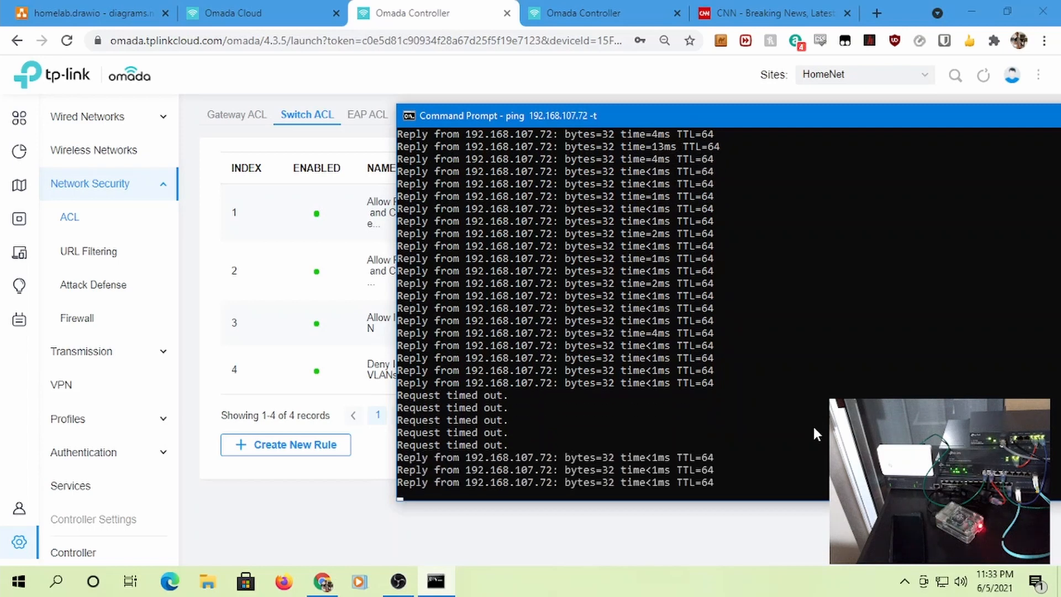
key("ctrl+c")
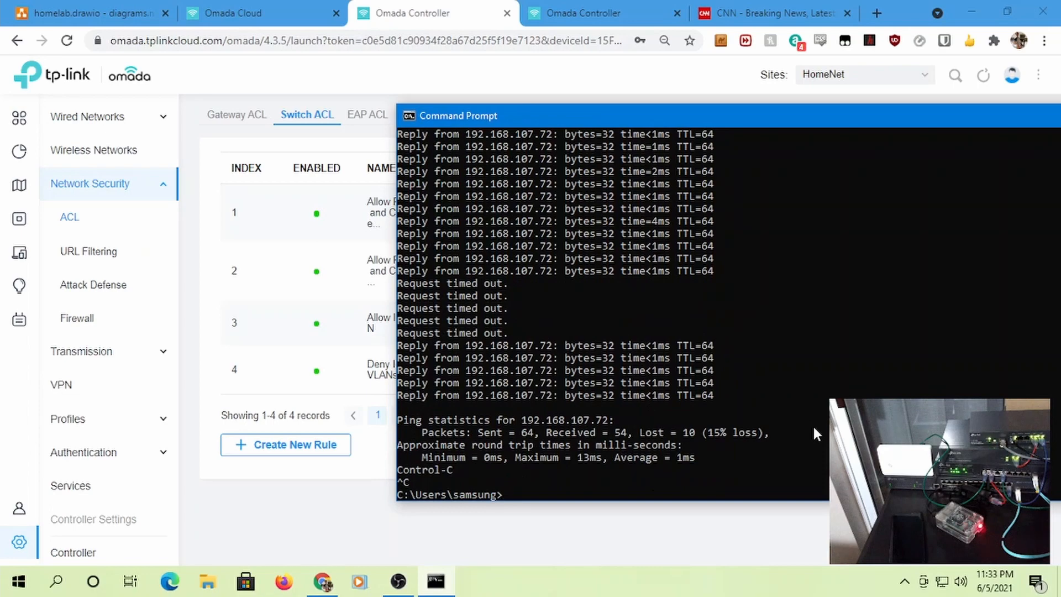
Look up the Galaxy-S8's address in the Omada client list, and ping 192.168.10.197 from Command Prompt, stopping it early
left_click(575, 13)
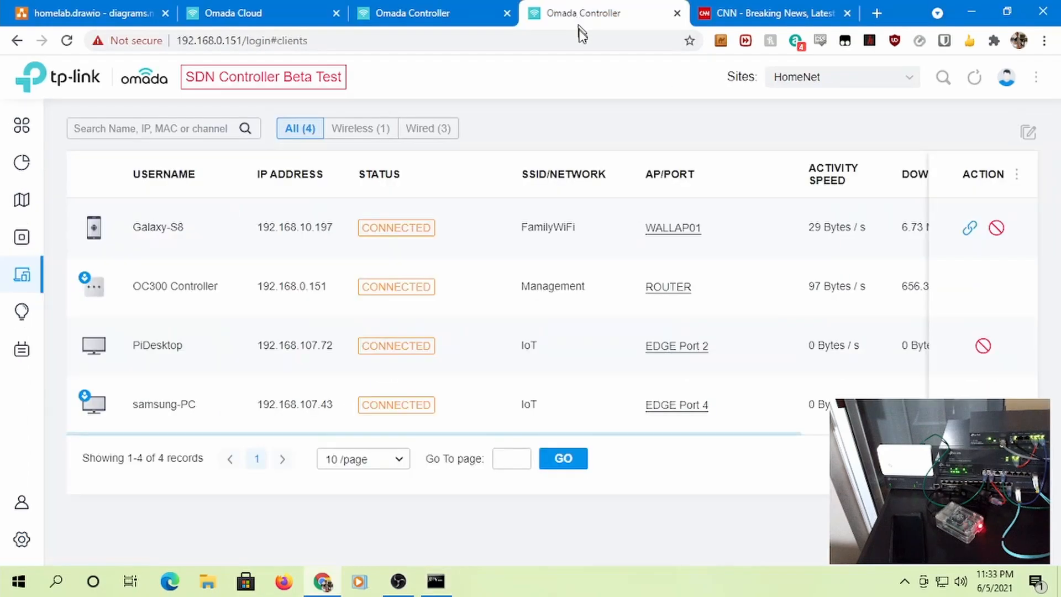
key("alt+Tab")
type("pi")
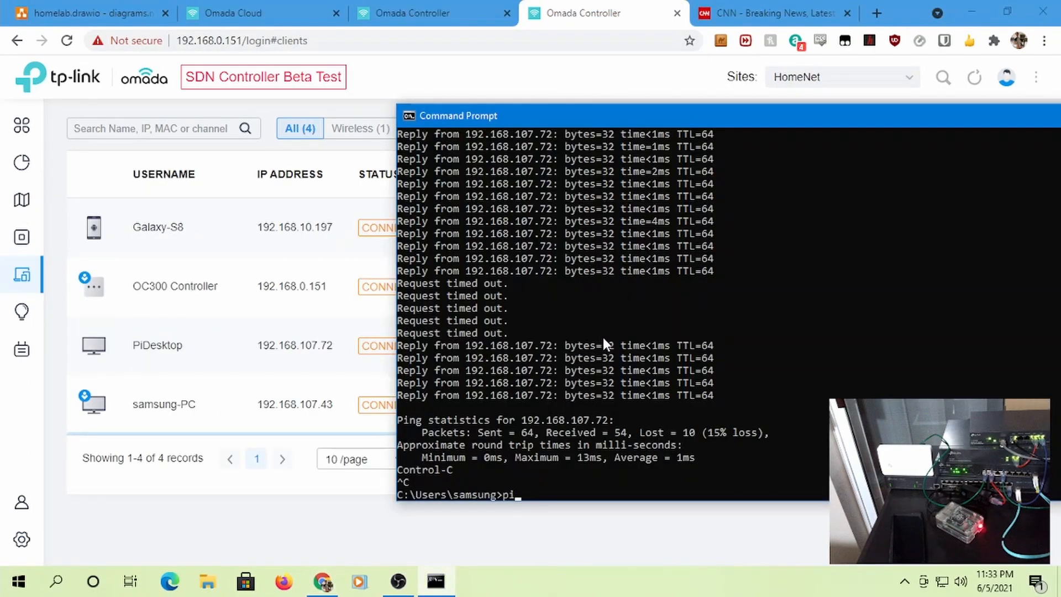
type("ng 192.168.10.197")
key("Return")
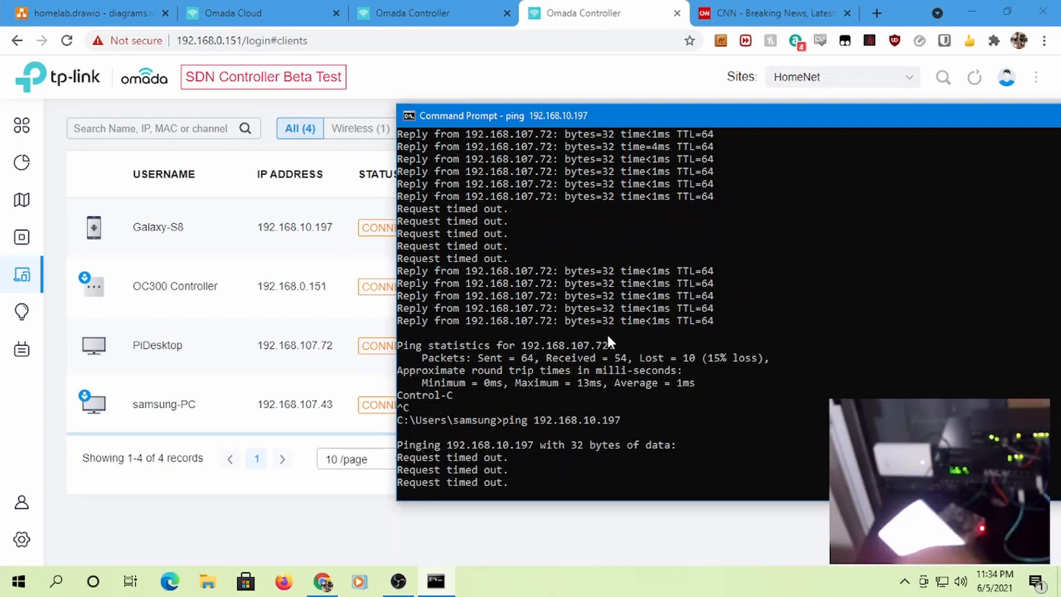
key("ctrl+c")
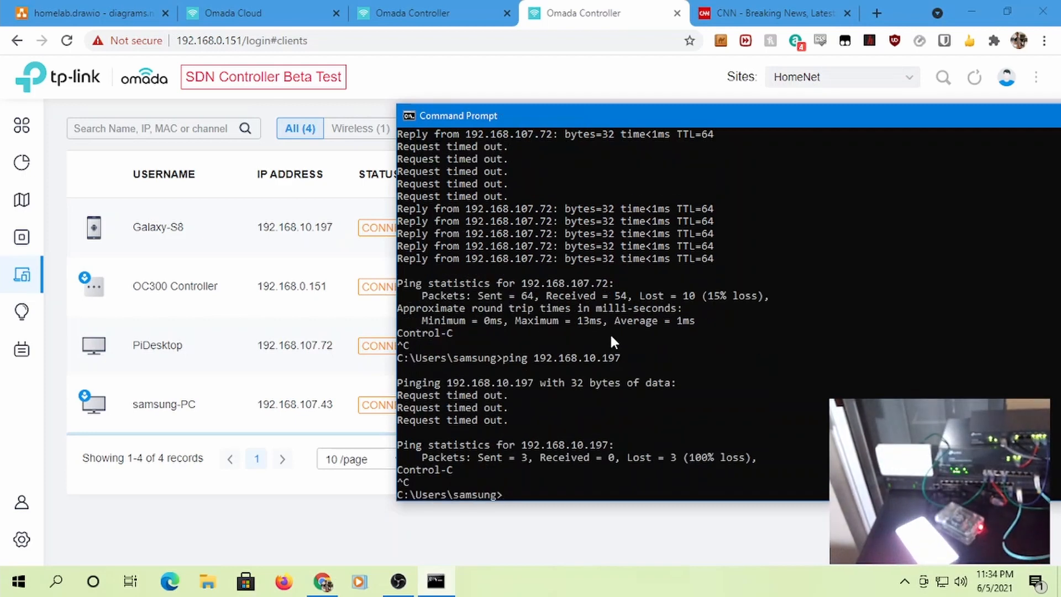
Ping the OC300 Controller at 192.168.0.151
key("Up")
key("BackSpace")
key("BackSpace")
key("BackSpace")
key("BackSpace")
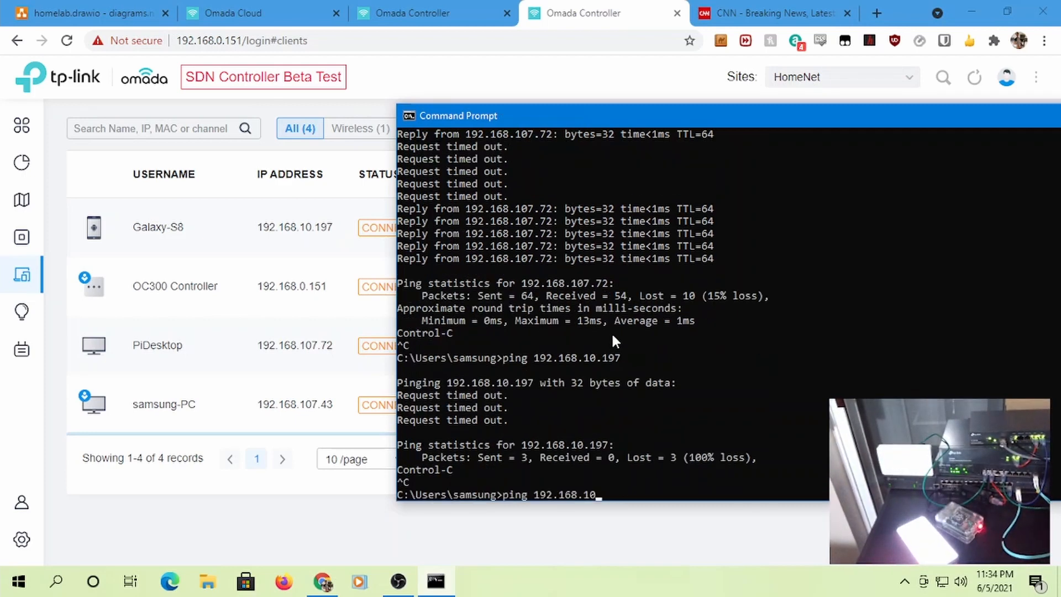
key("BackSpace")
key("BackSpace")
type("0.")
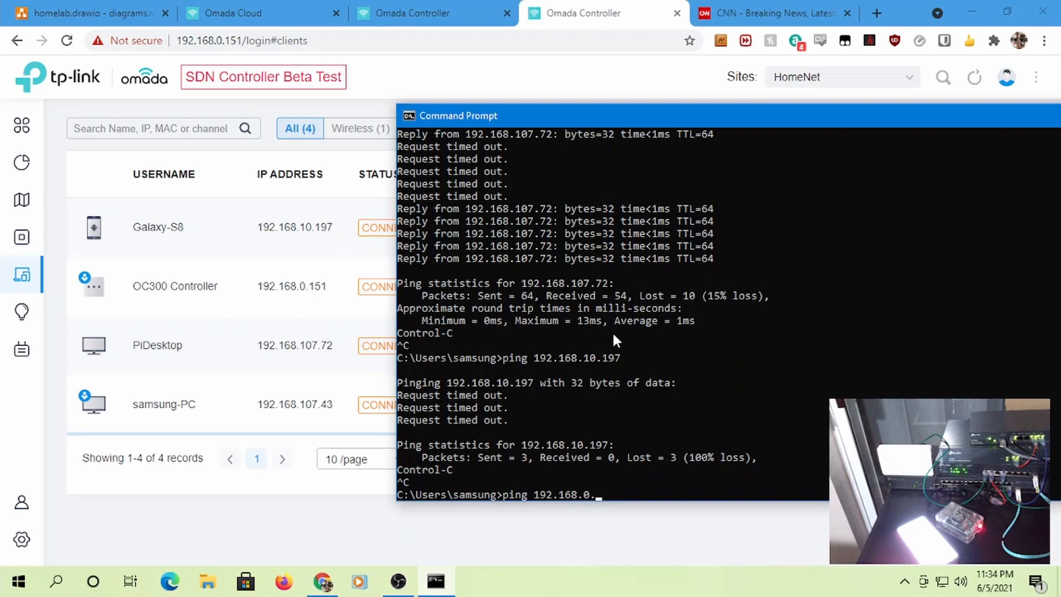
type("151")
key("Return")
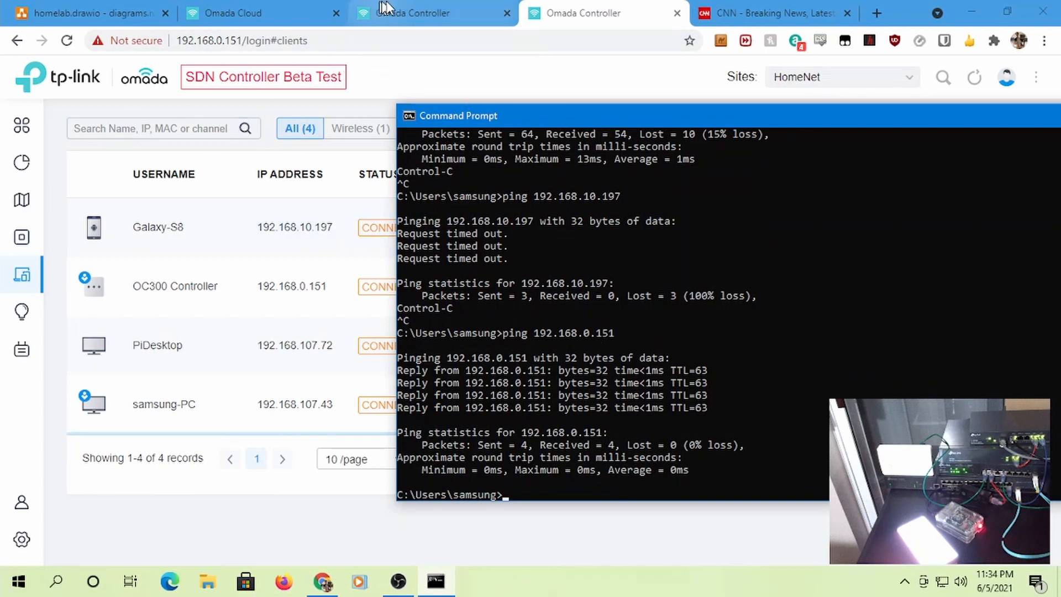
Review the switch ACL rules in the Omada Controller, and display the PC's network configuration with ipconfig in Command Prompt
left_click(403, 12)
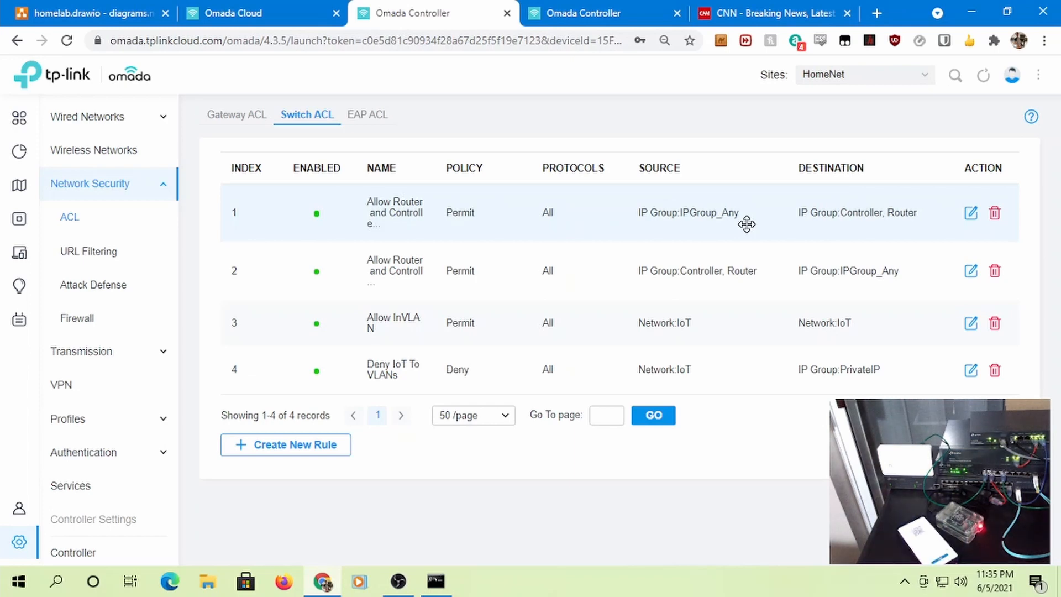
left_click(436, 581)
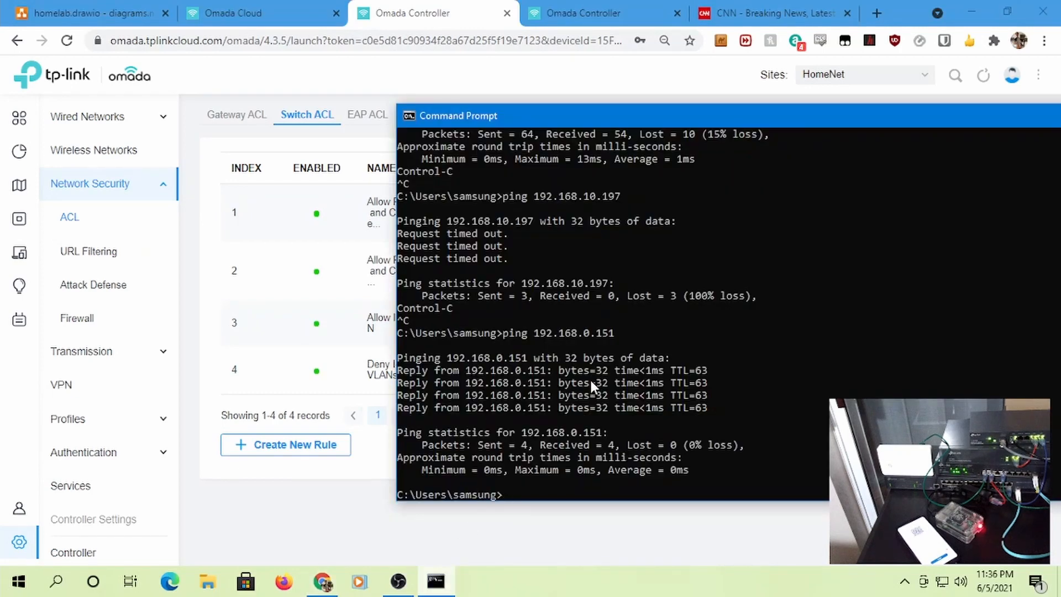
type("ipconfig")
key("Return")
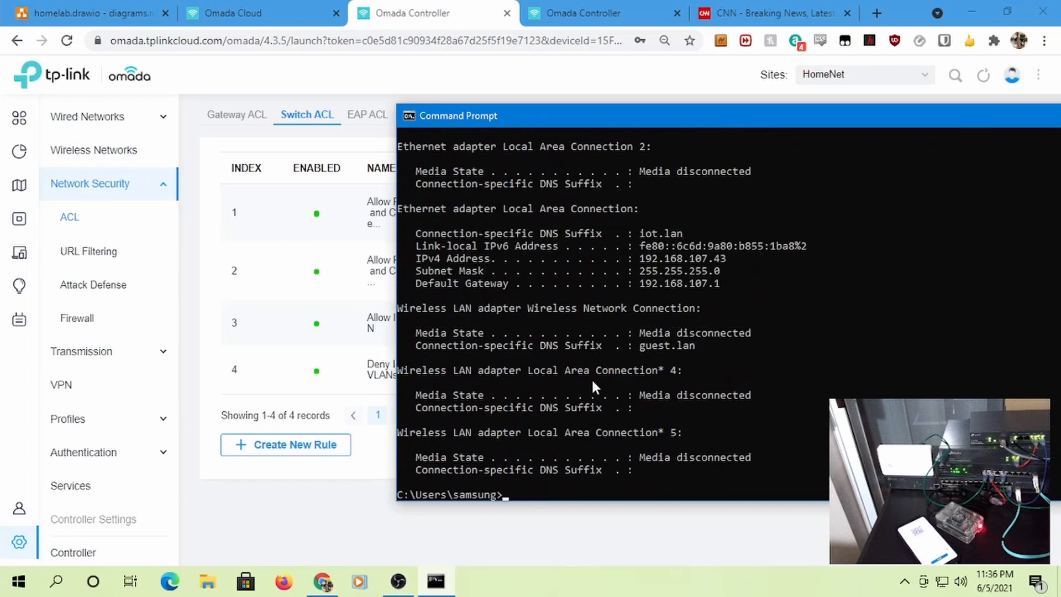
Ping PiDesktop in the IoT network with ping 192.168.107.72
type("ping 192.168.107.72")
key("Return")
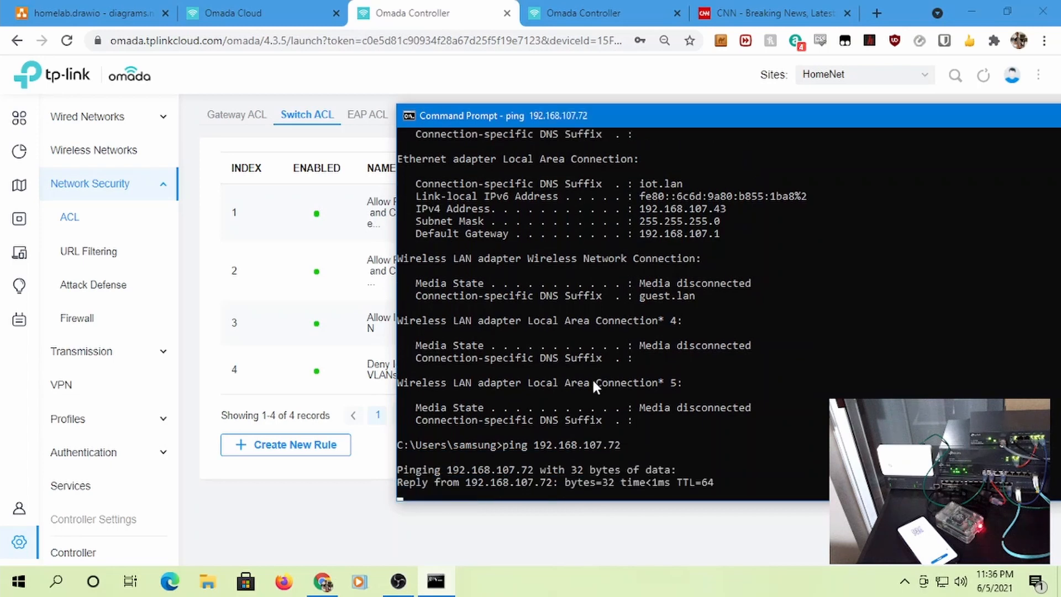